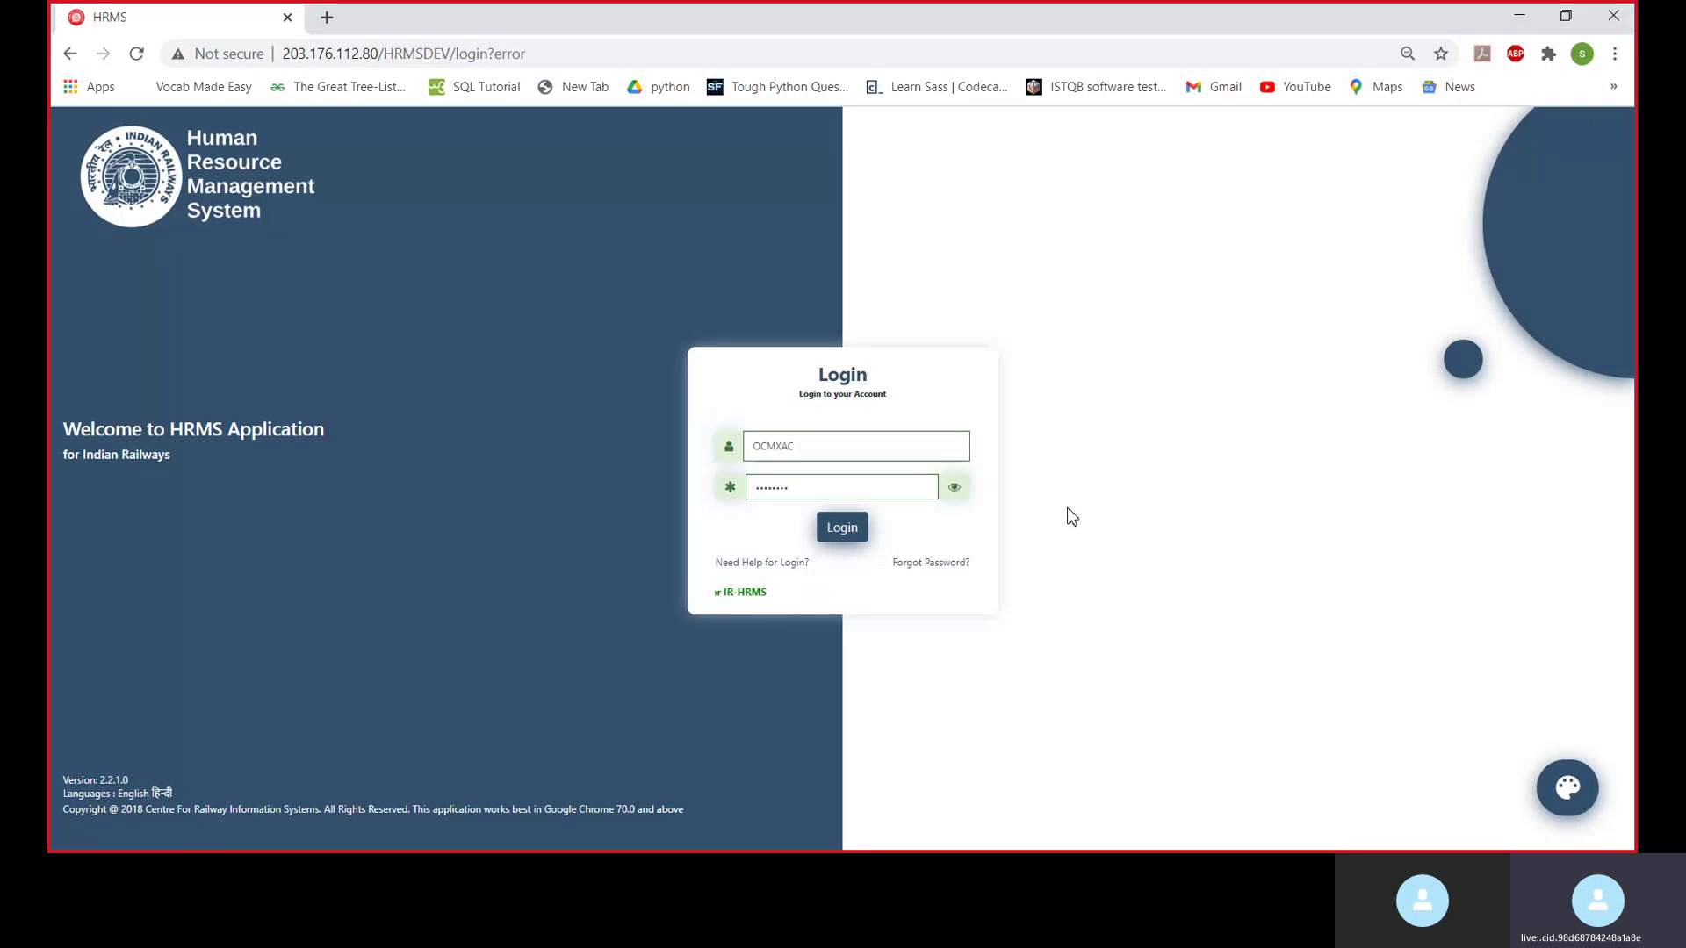
Step: Log in and enter the one-time password to unlock the account
click(824, 536)
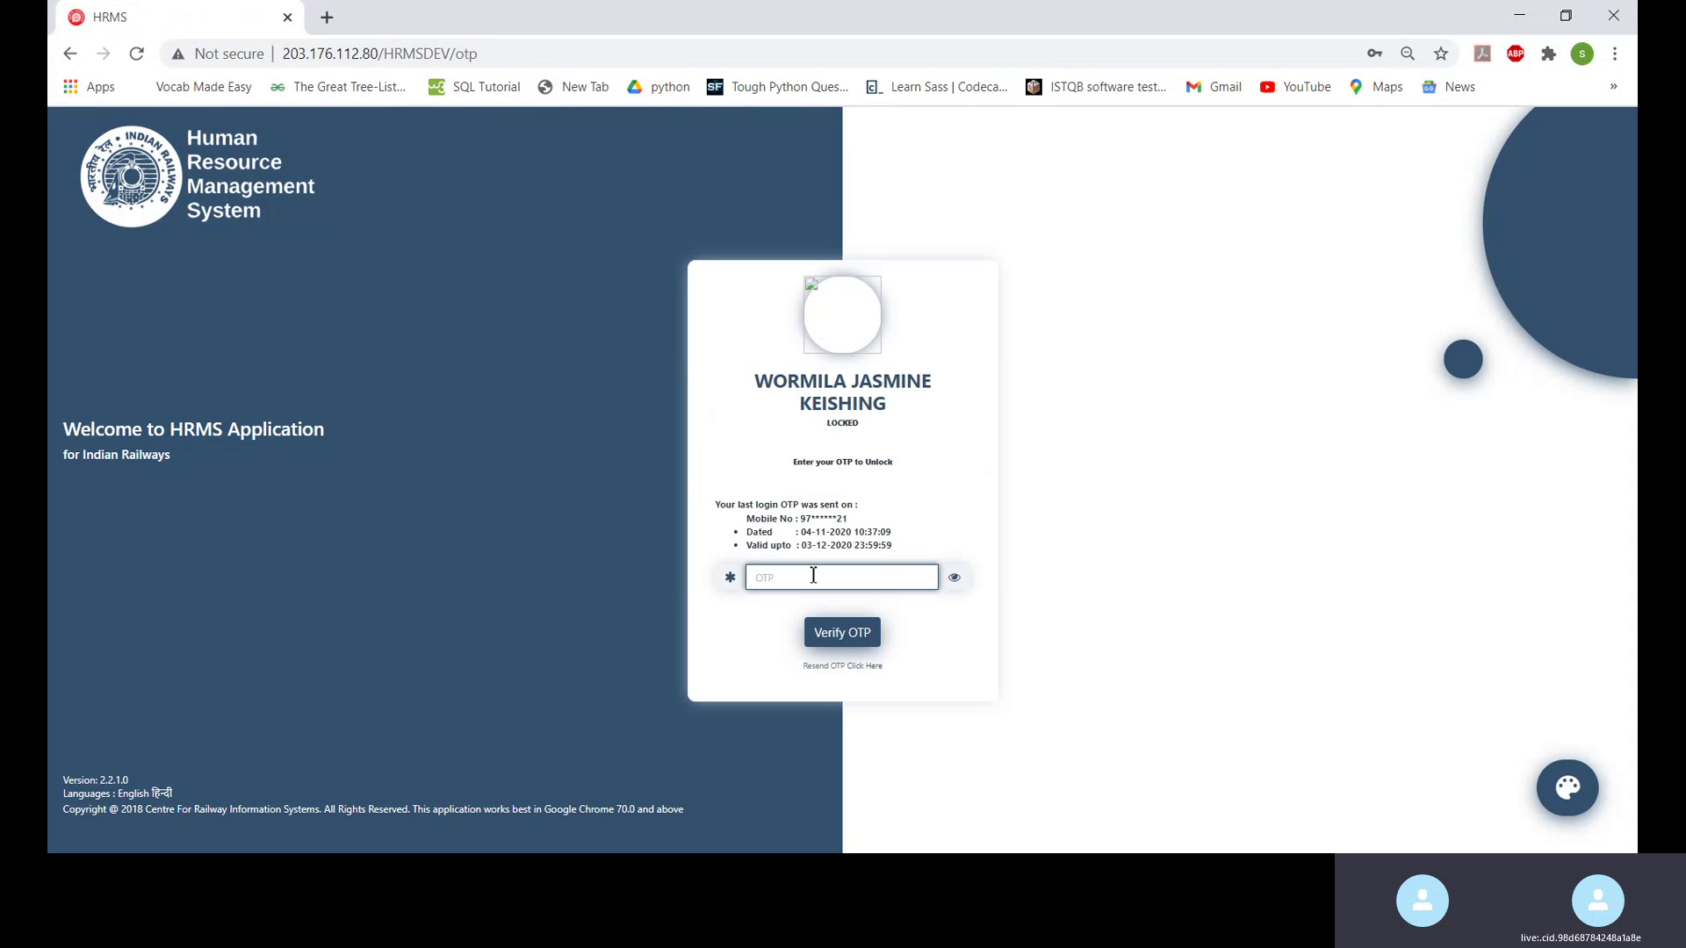
click(814, 575)
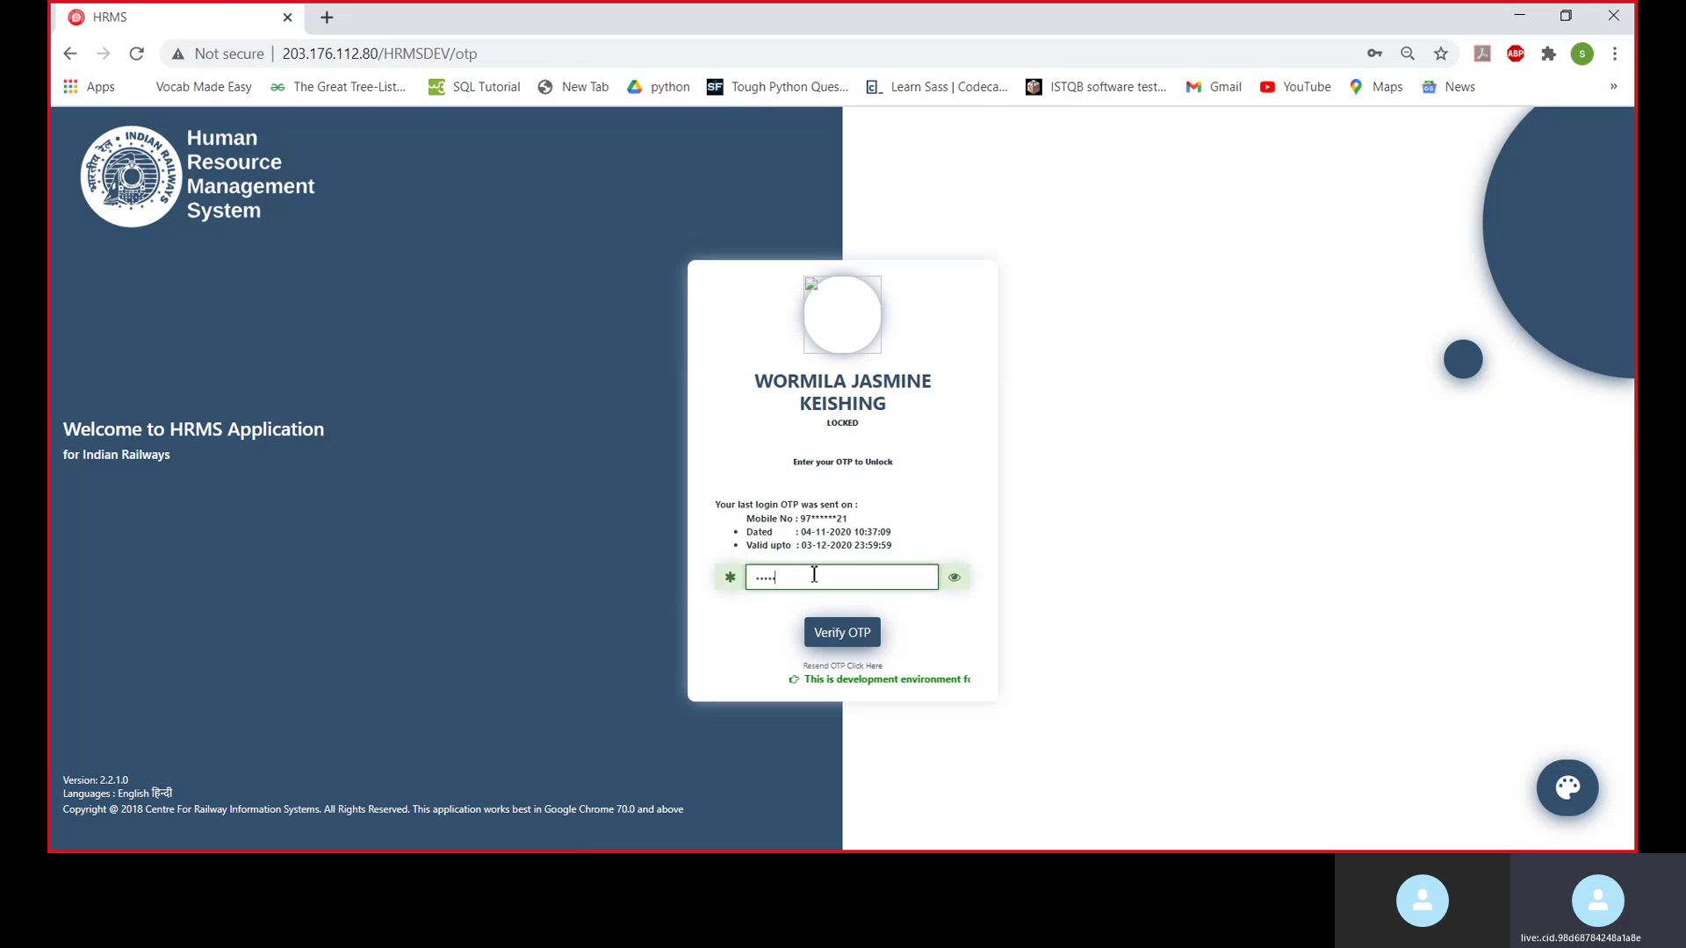
key(Return)
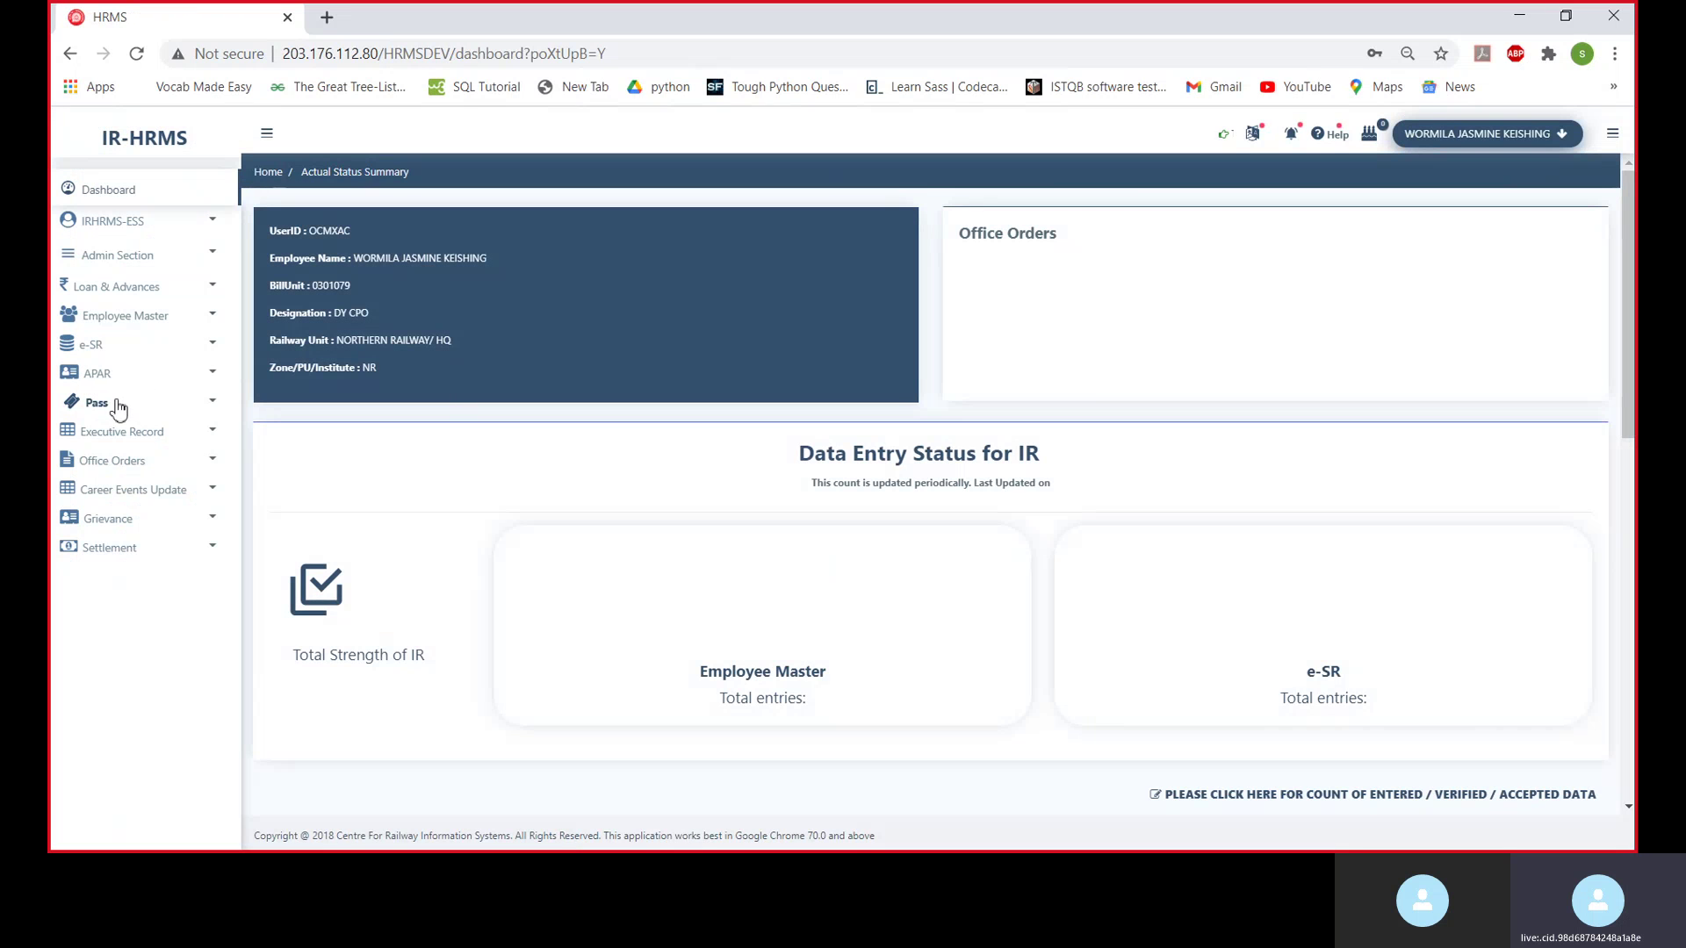
Step: Open Create User under Admin Section and view the User Type options without choosing one
click(130, 258)
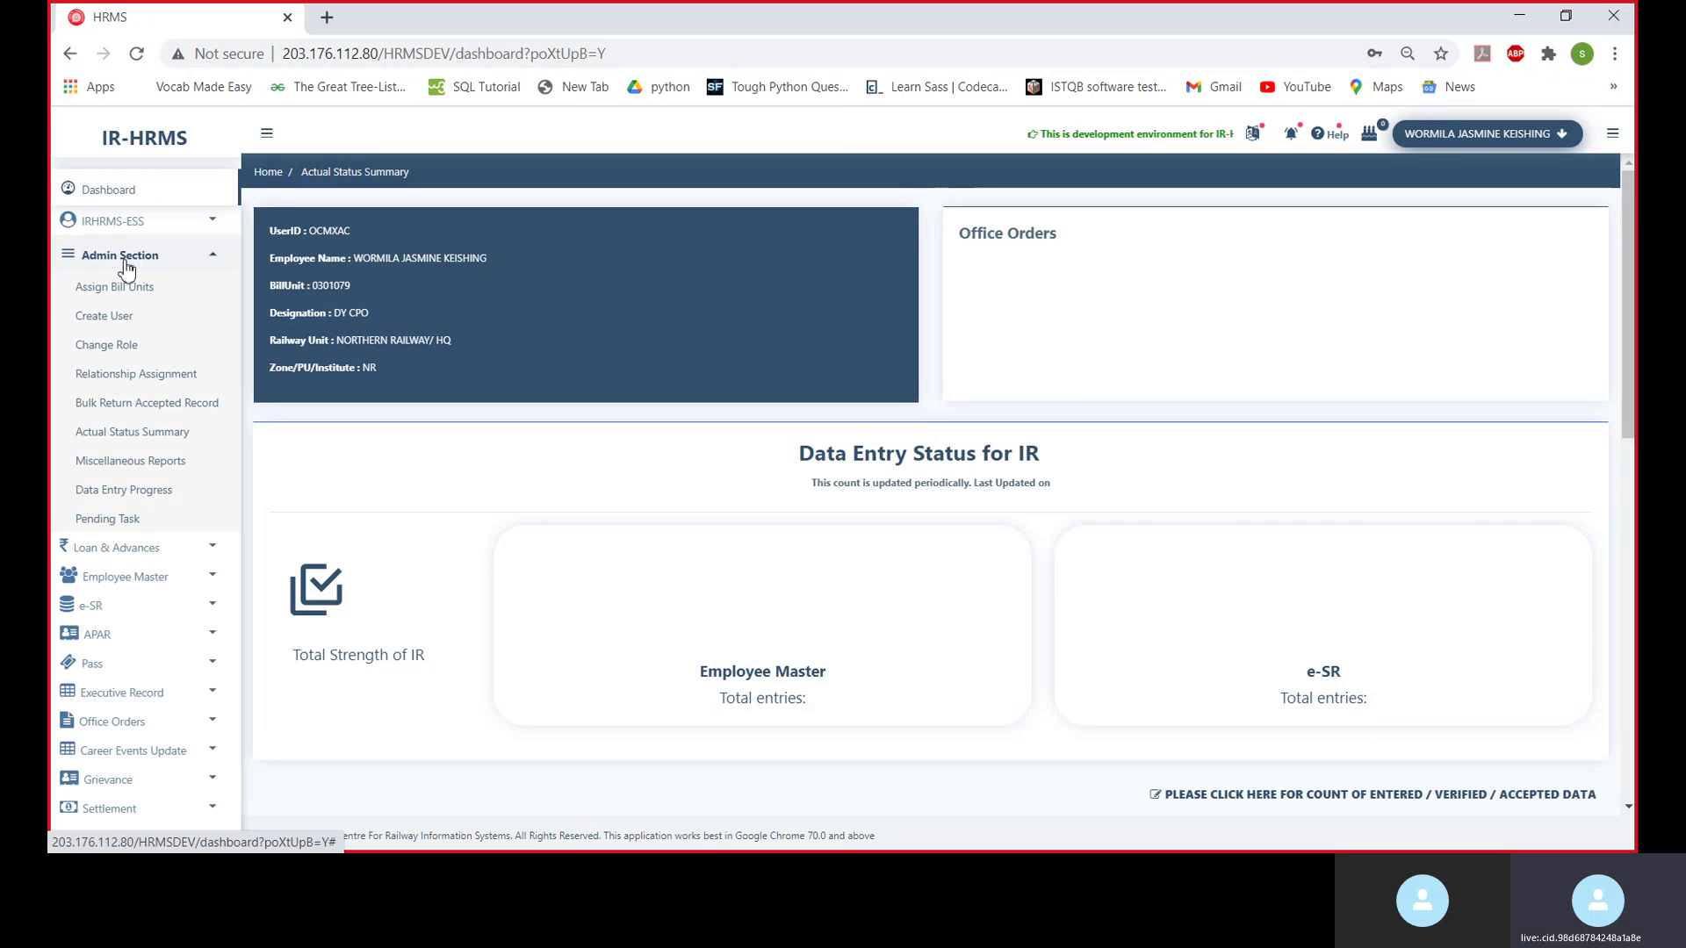
click(107, 318)
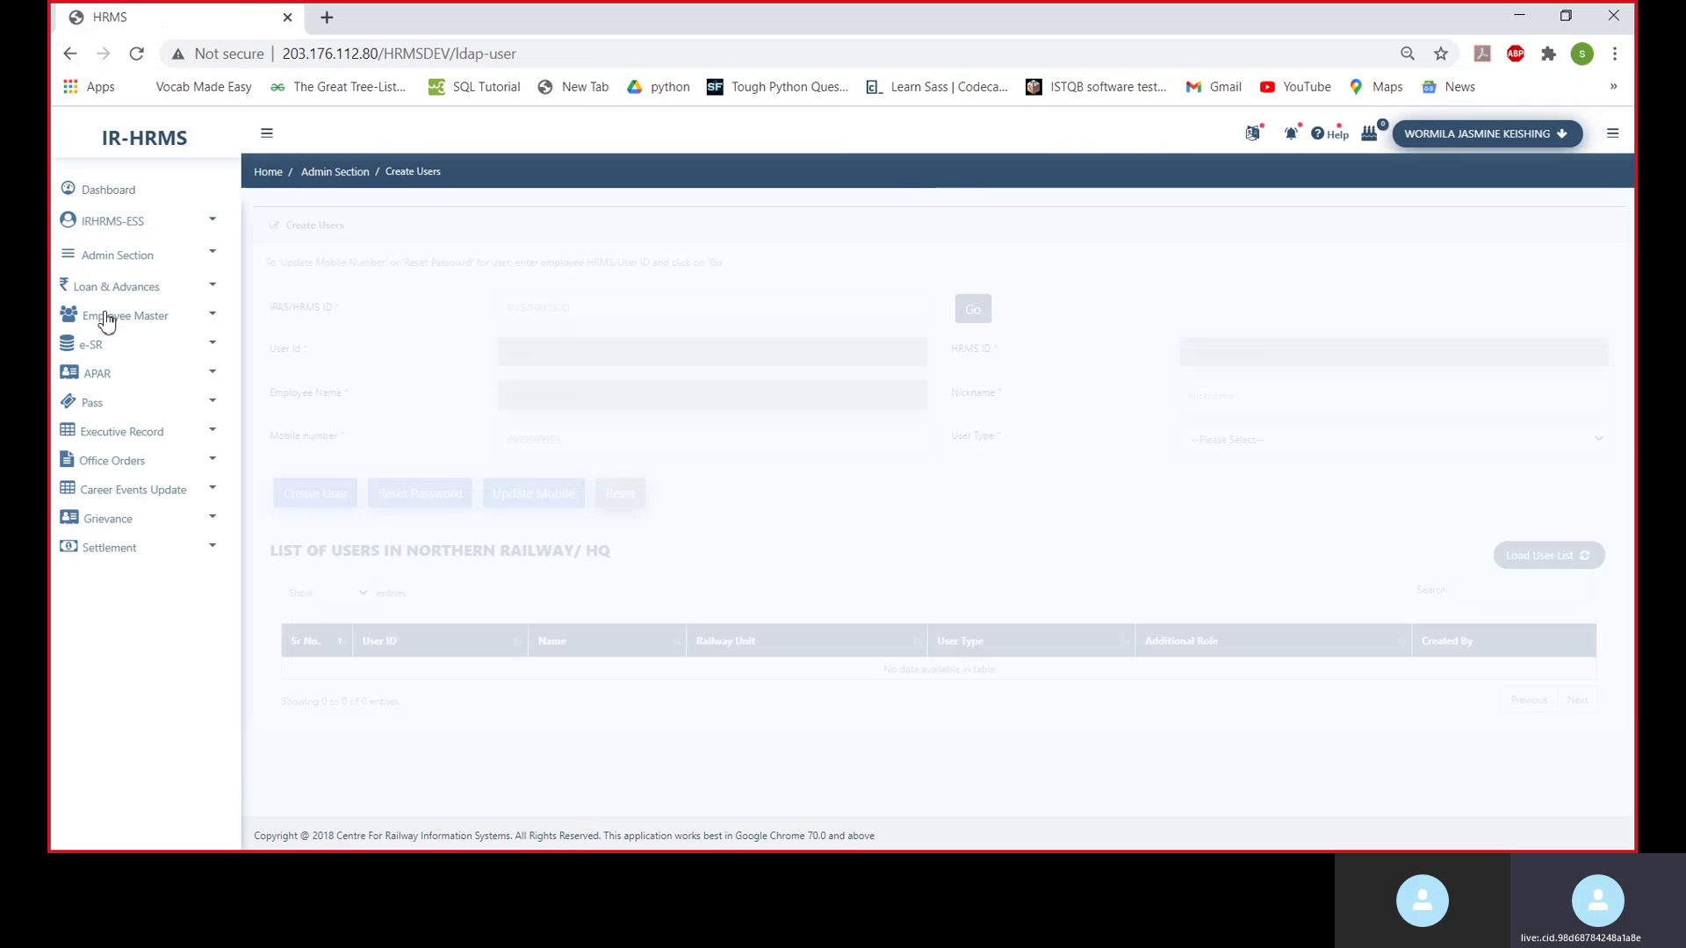
click(661, 307)
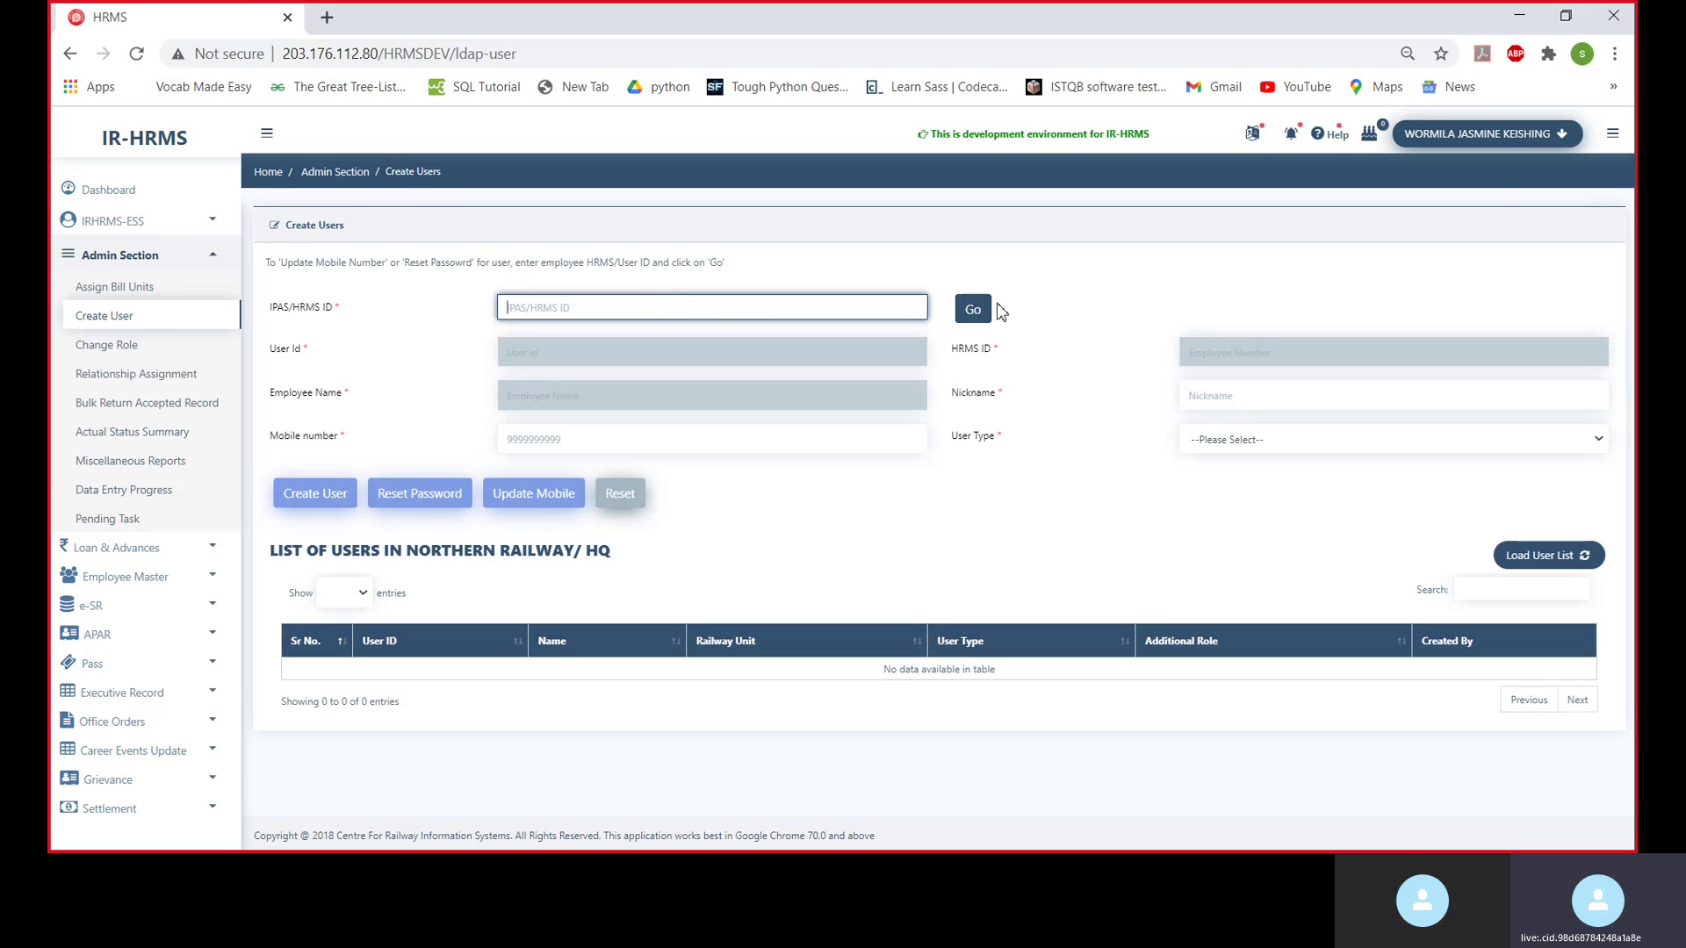
click(1322, 446)
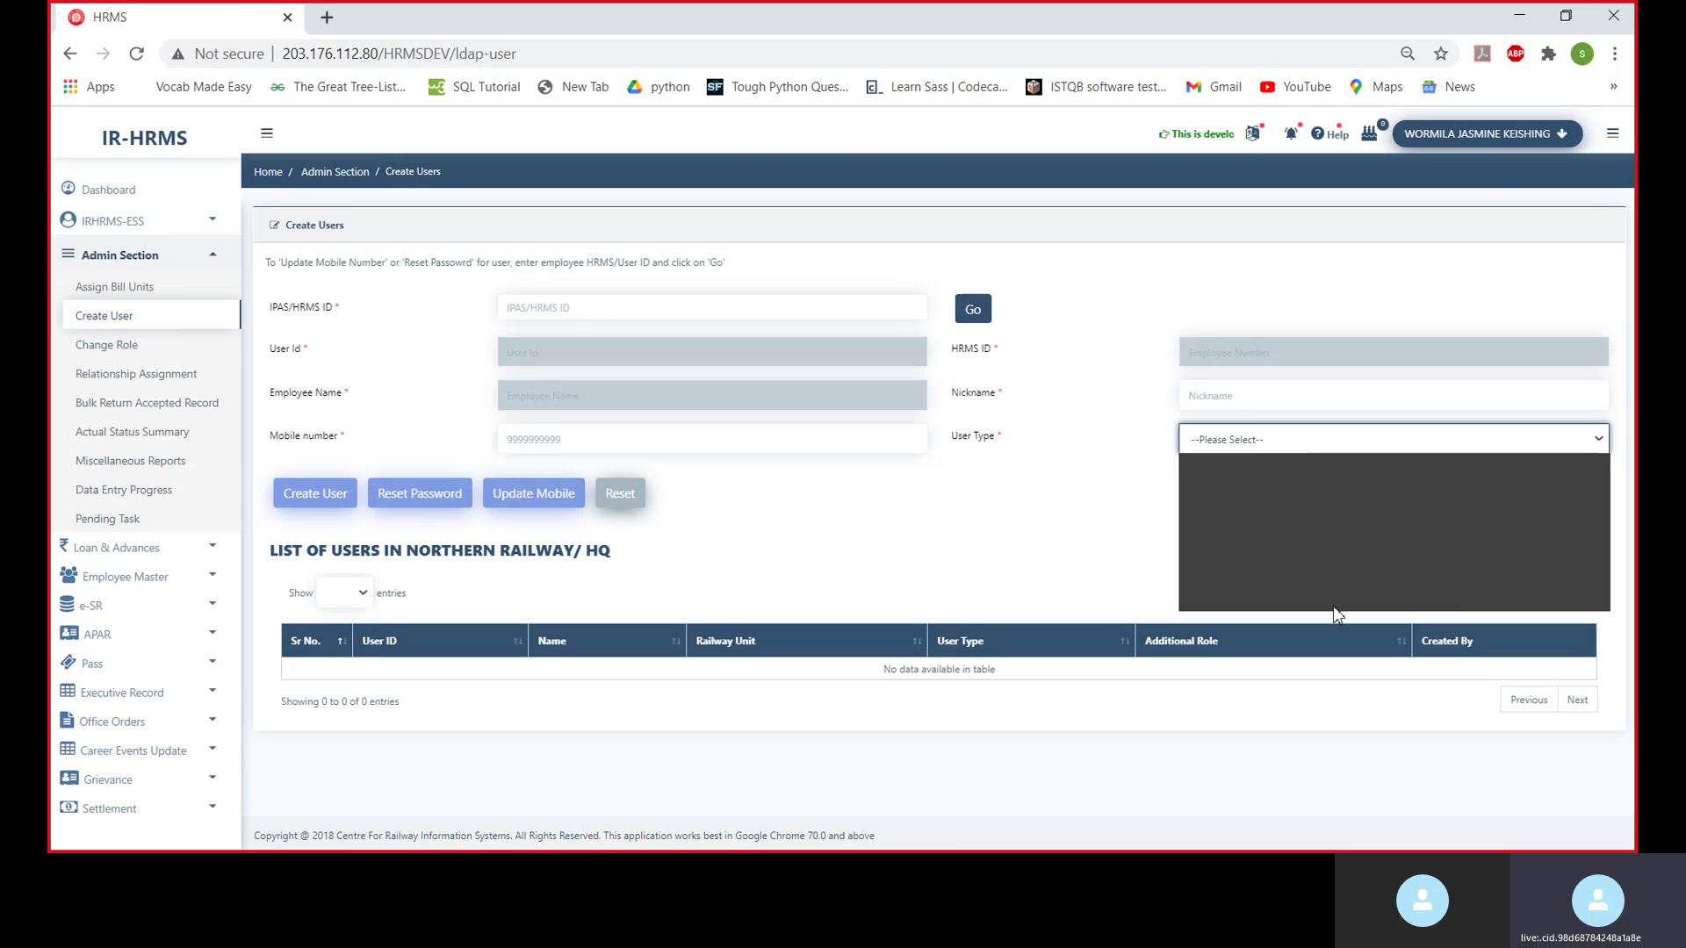
click(1071, 541)
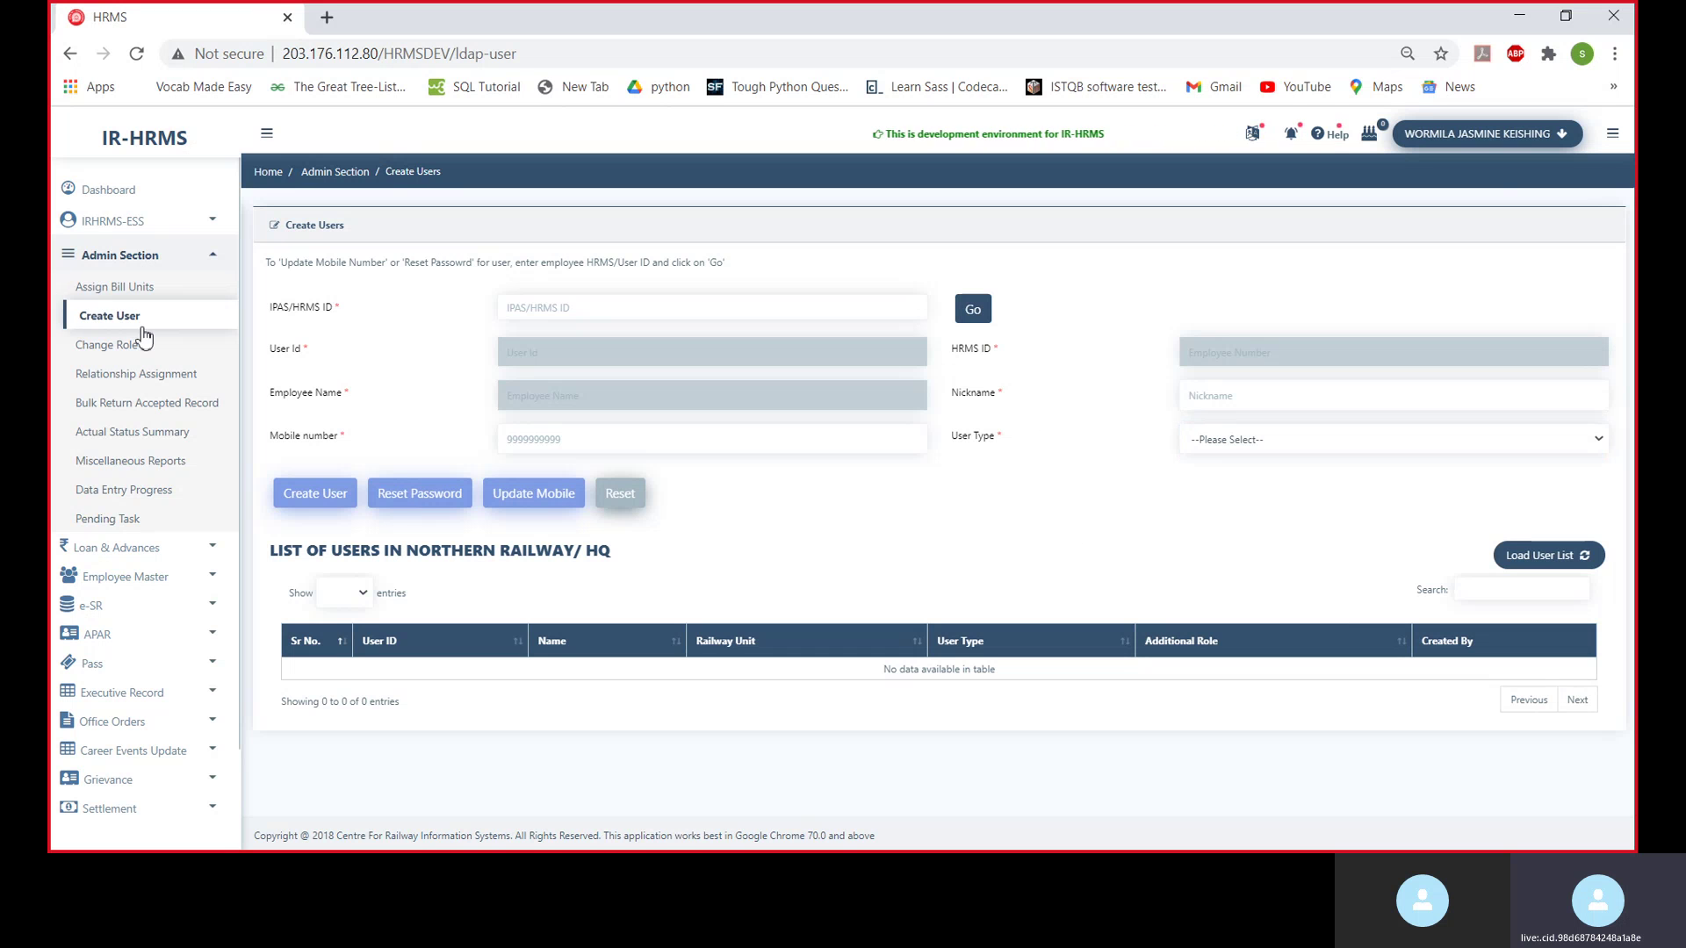
Step: On Change Role, choose Dealing Clerk (DC) as Employee Type and load the details
click(109, 350)
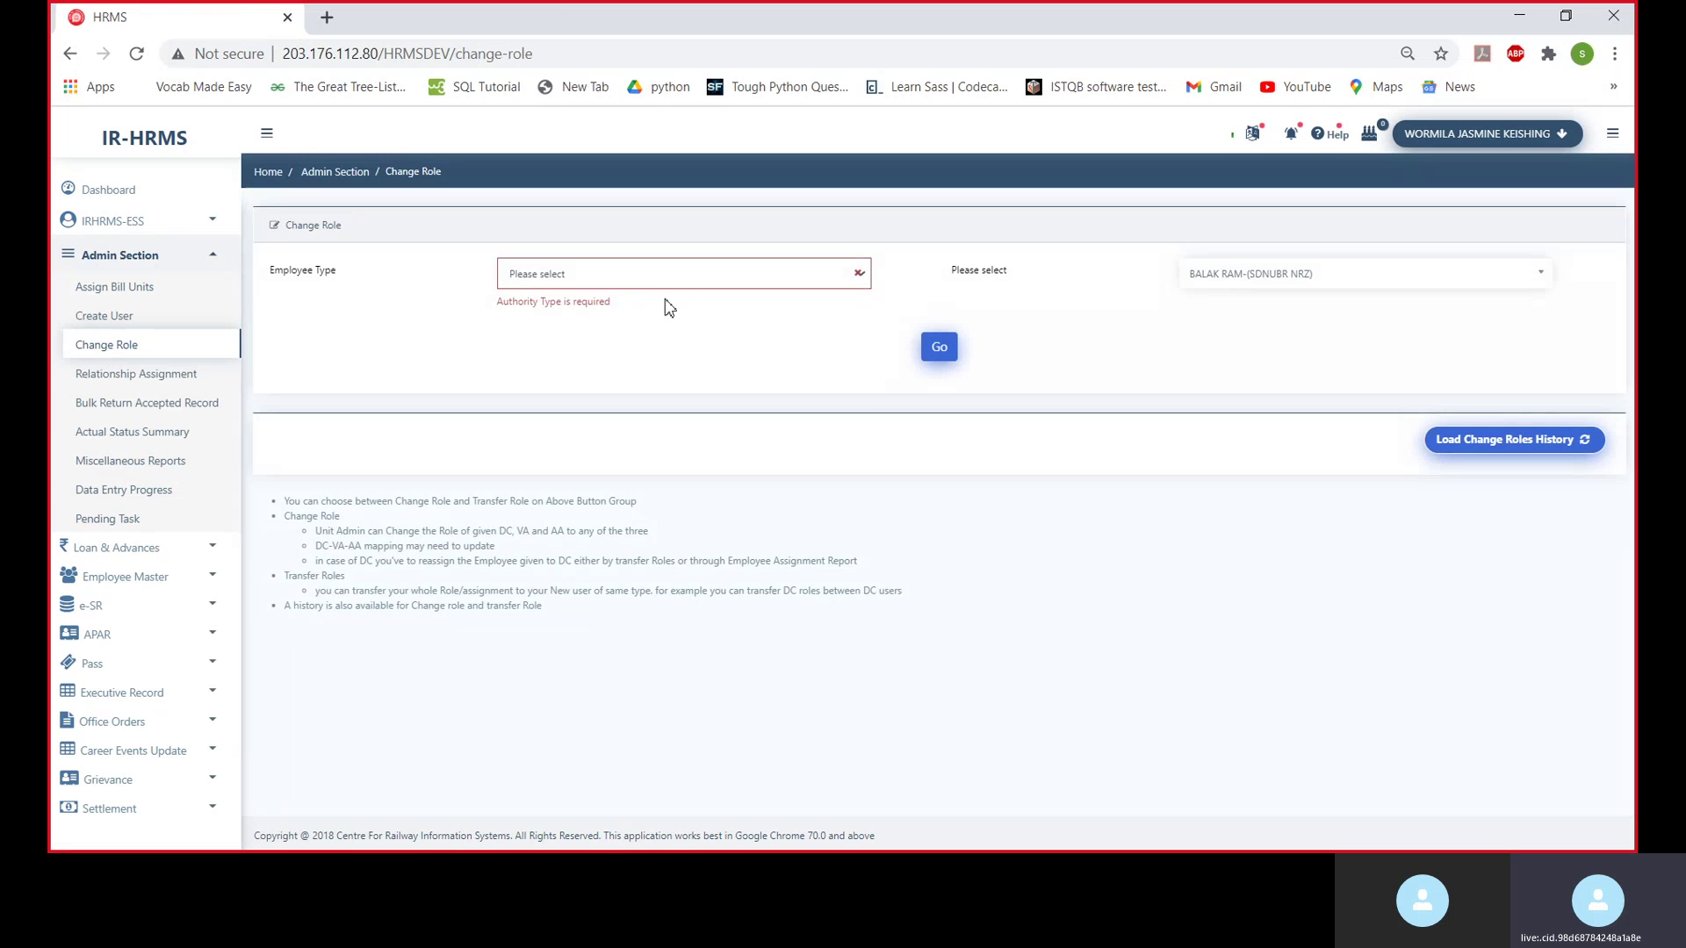
click(642, 278)
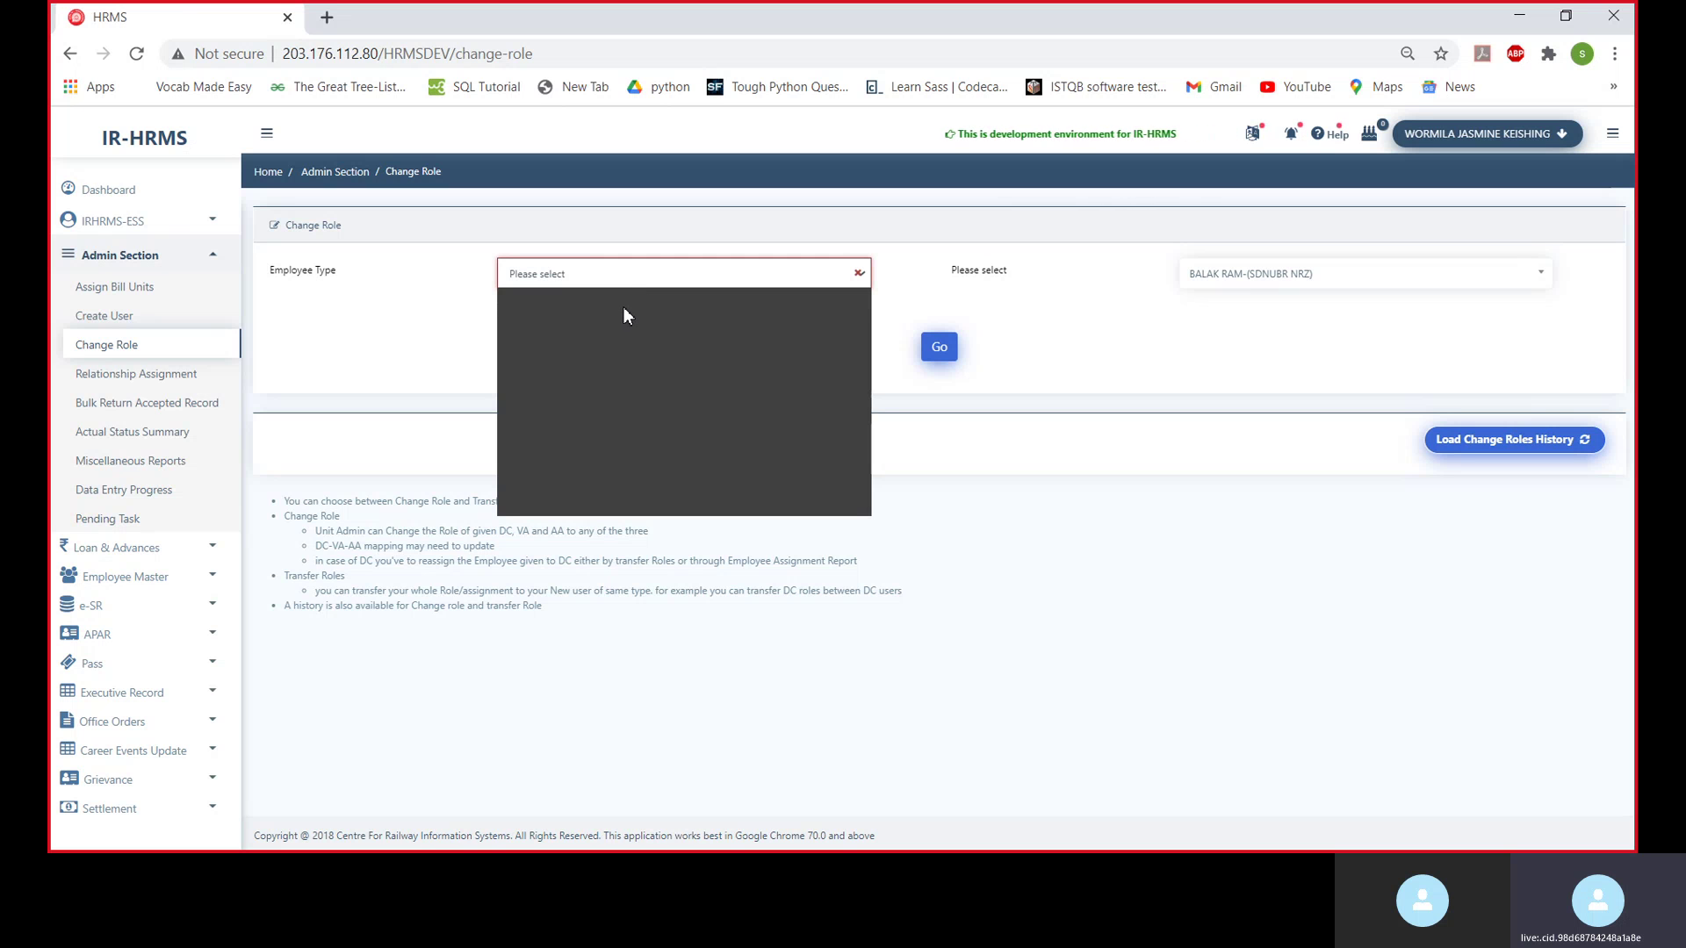
click(620, 309)
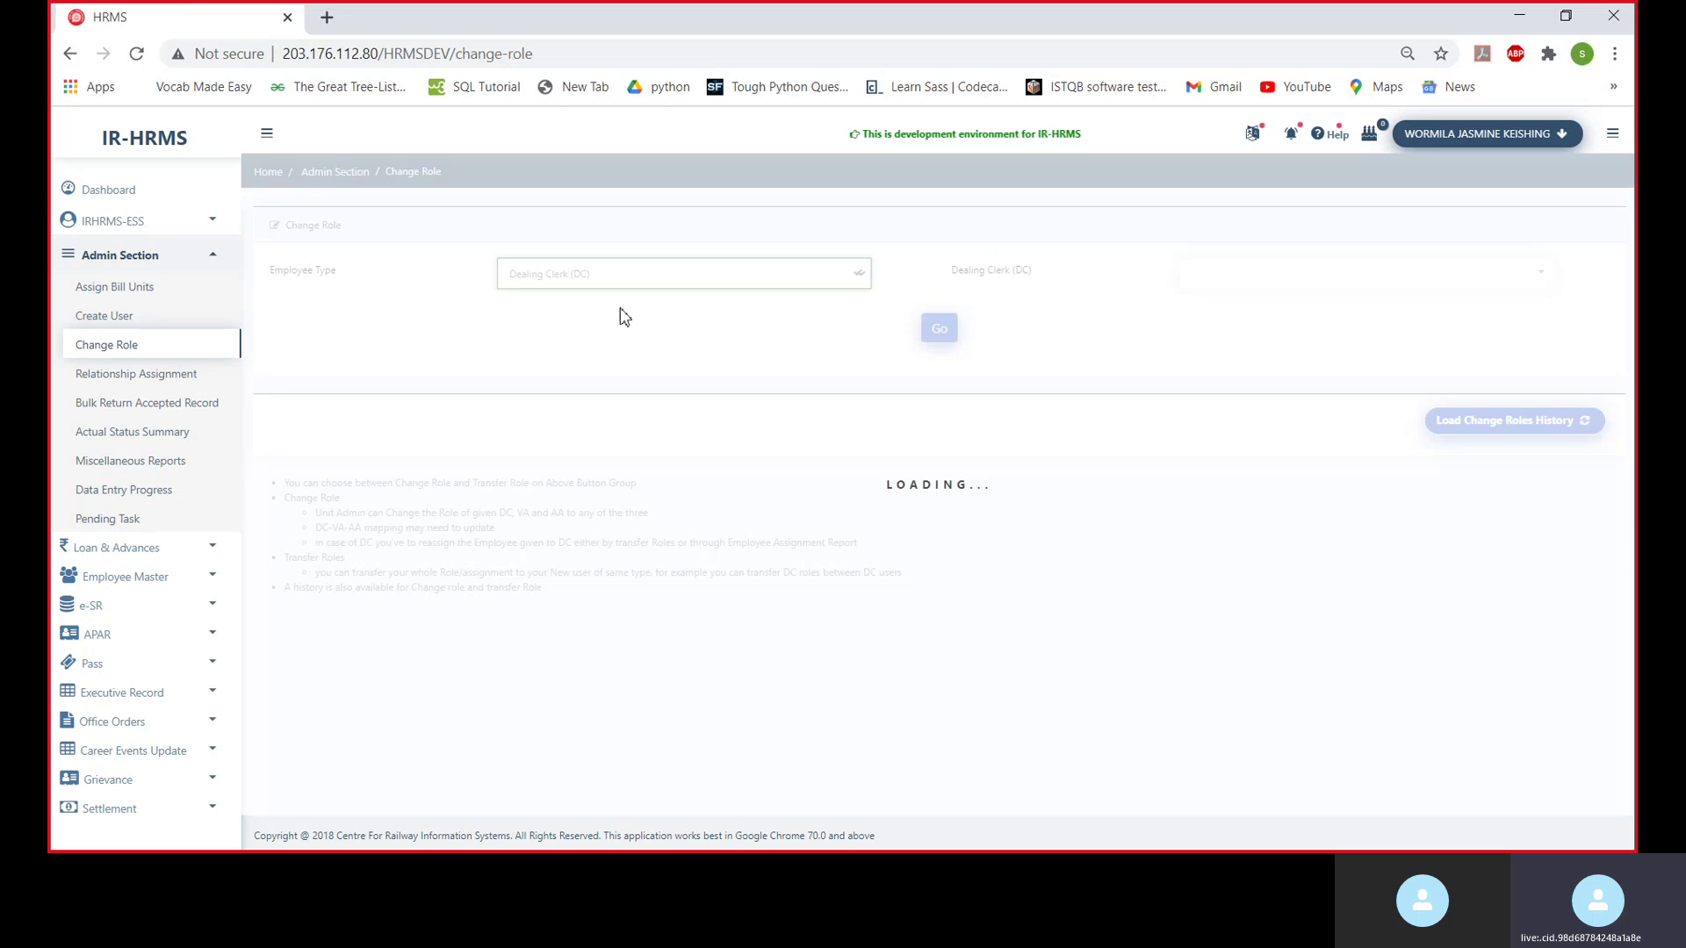
click(950, 335)
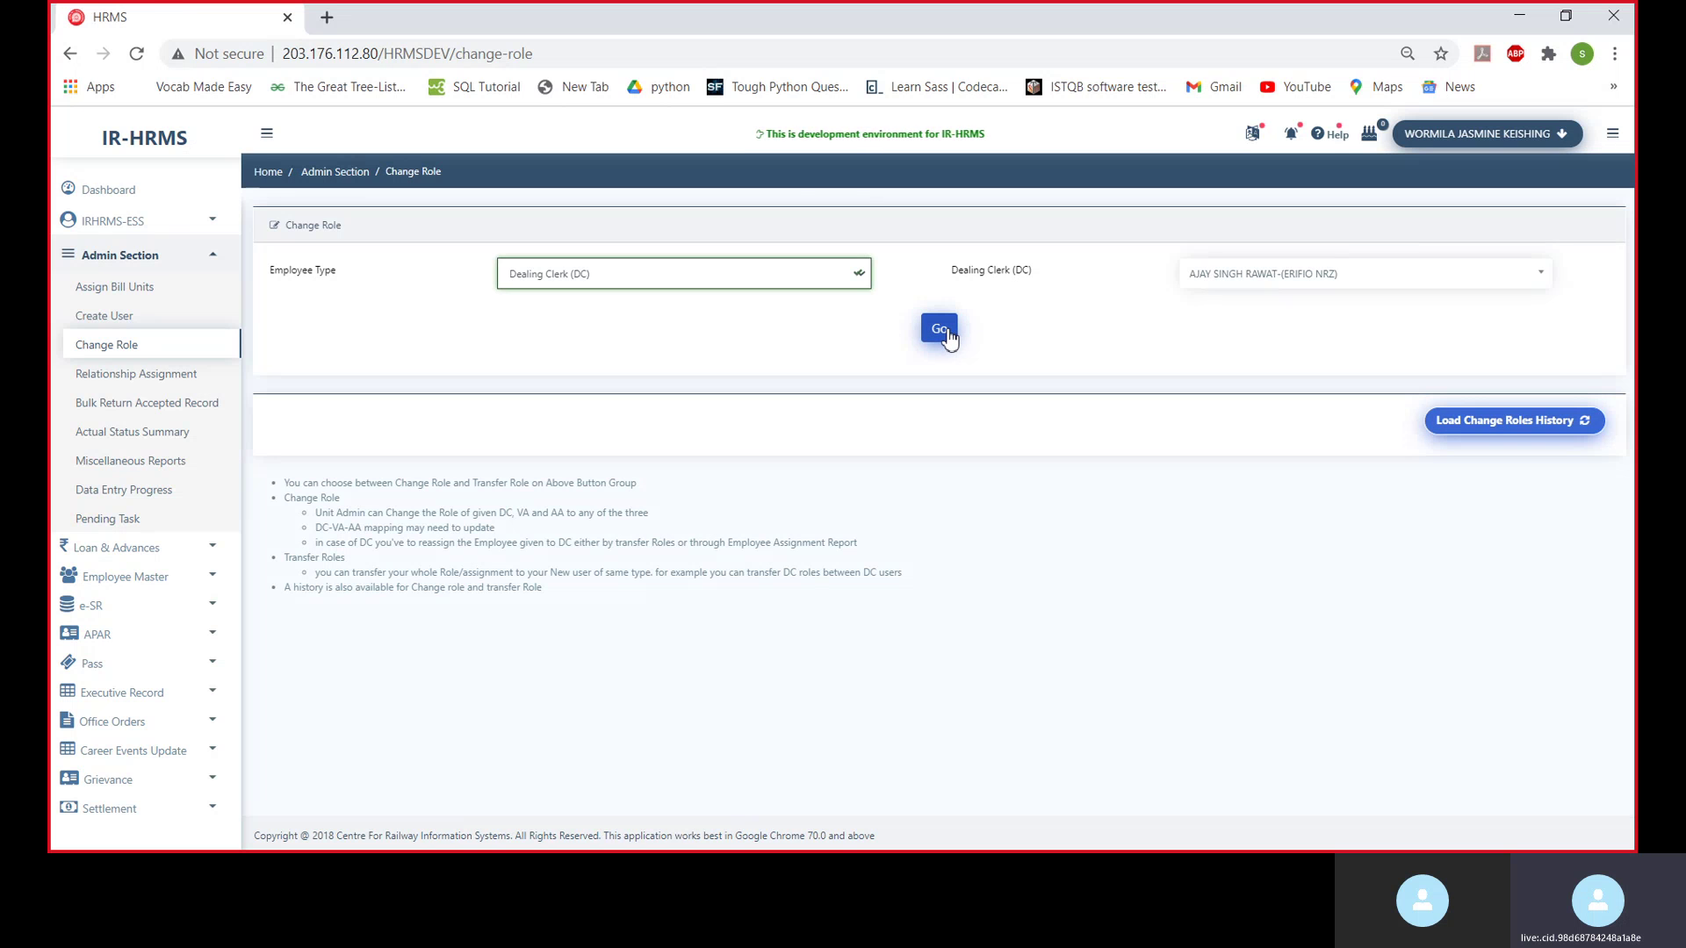
click(939, 329)
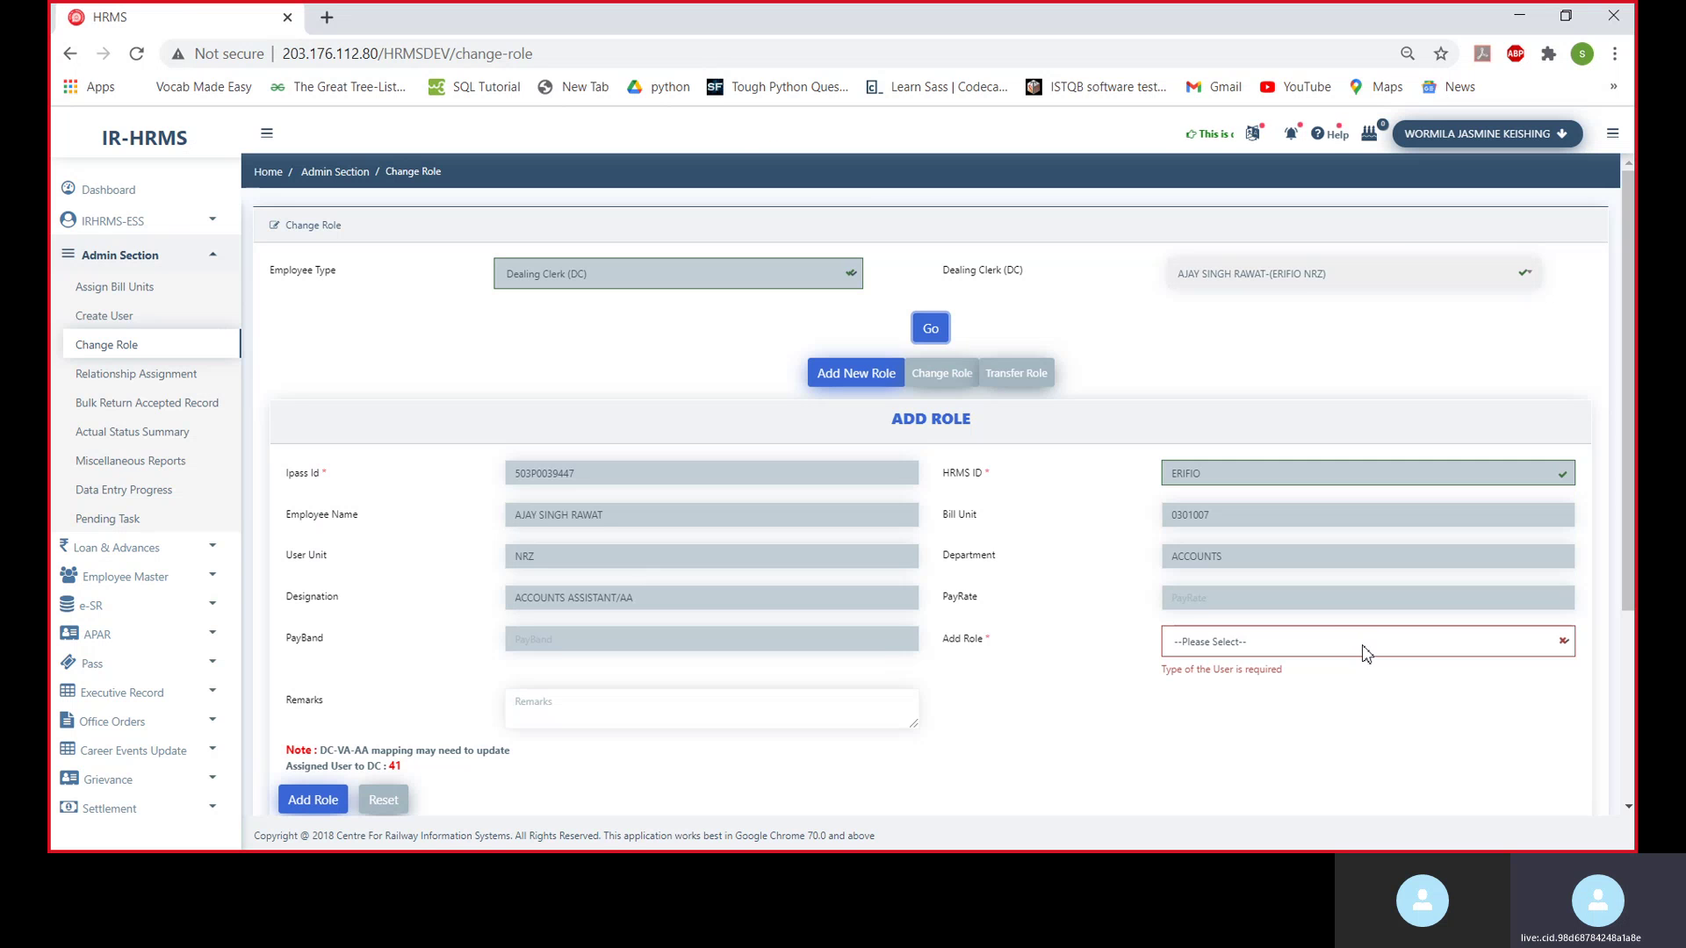
Step: Check the Add Role options without choosing one, then collapse Admin Section
click(1365, 645)
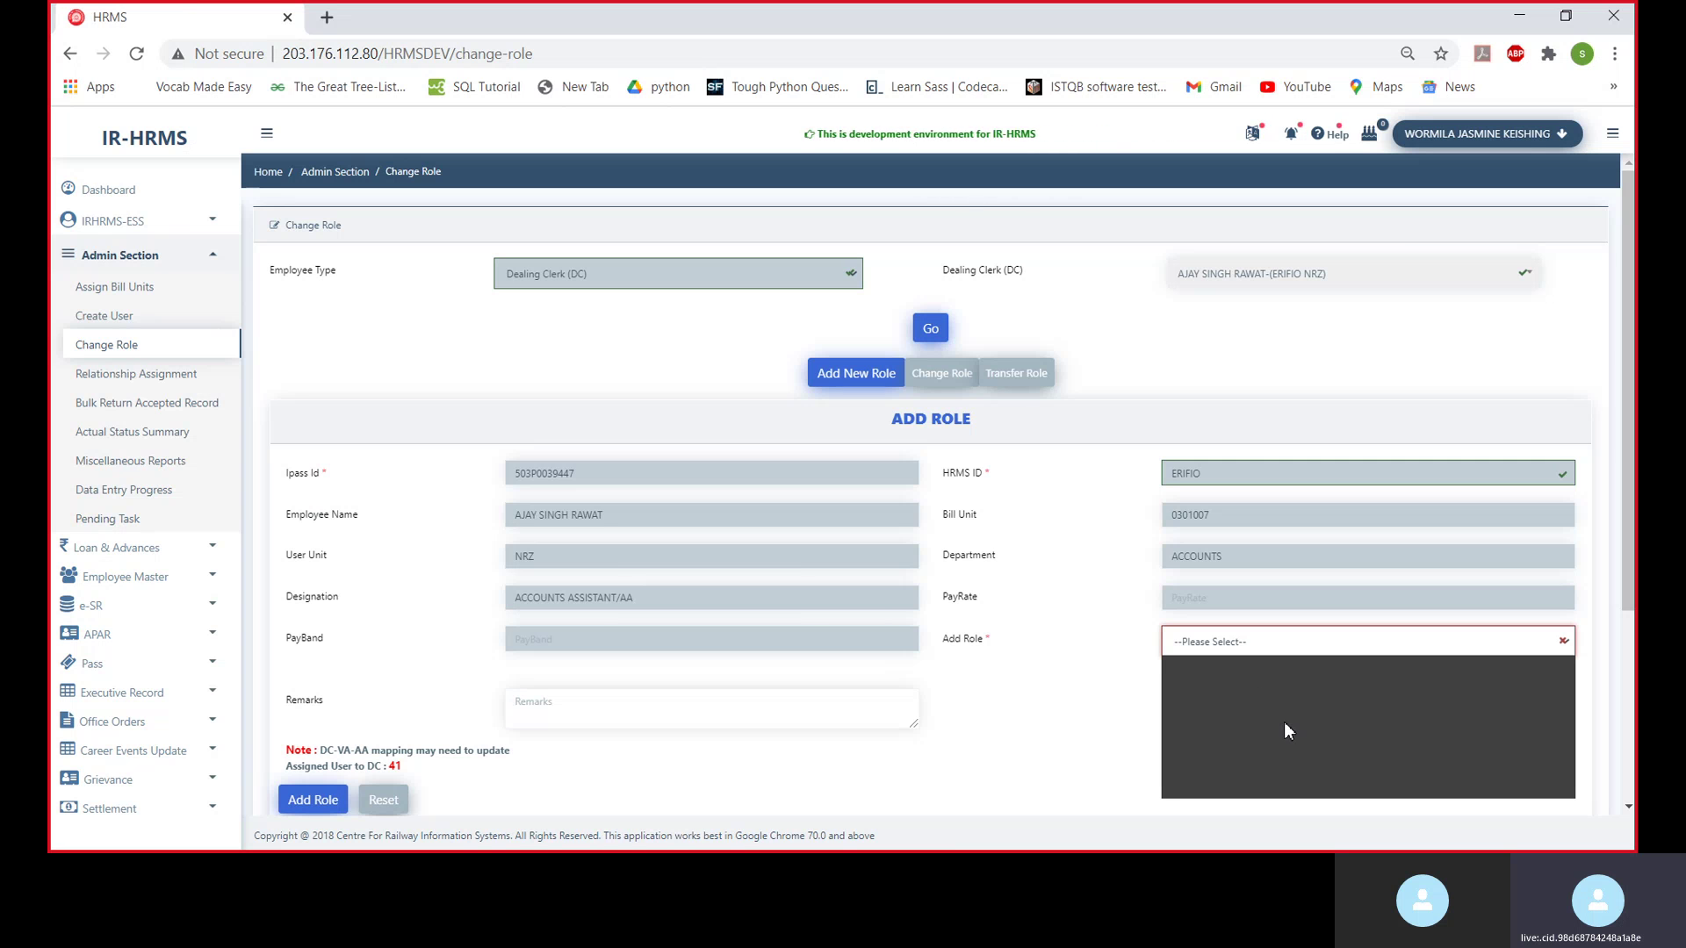
click(993, 693)
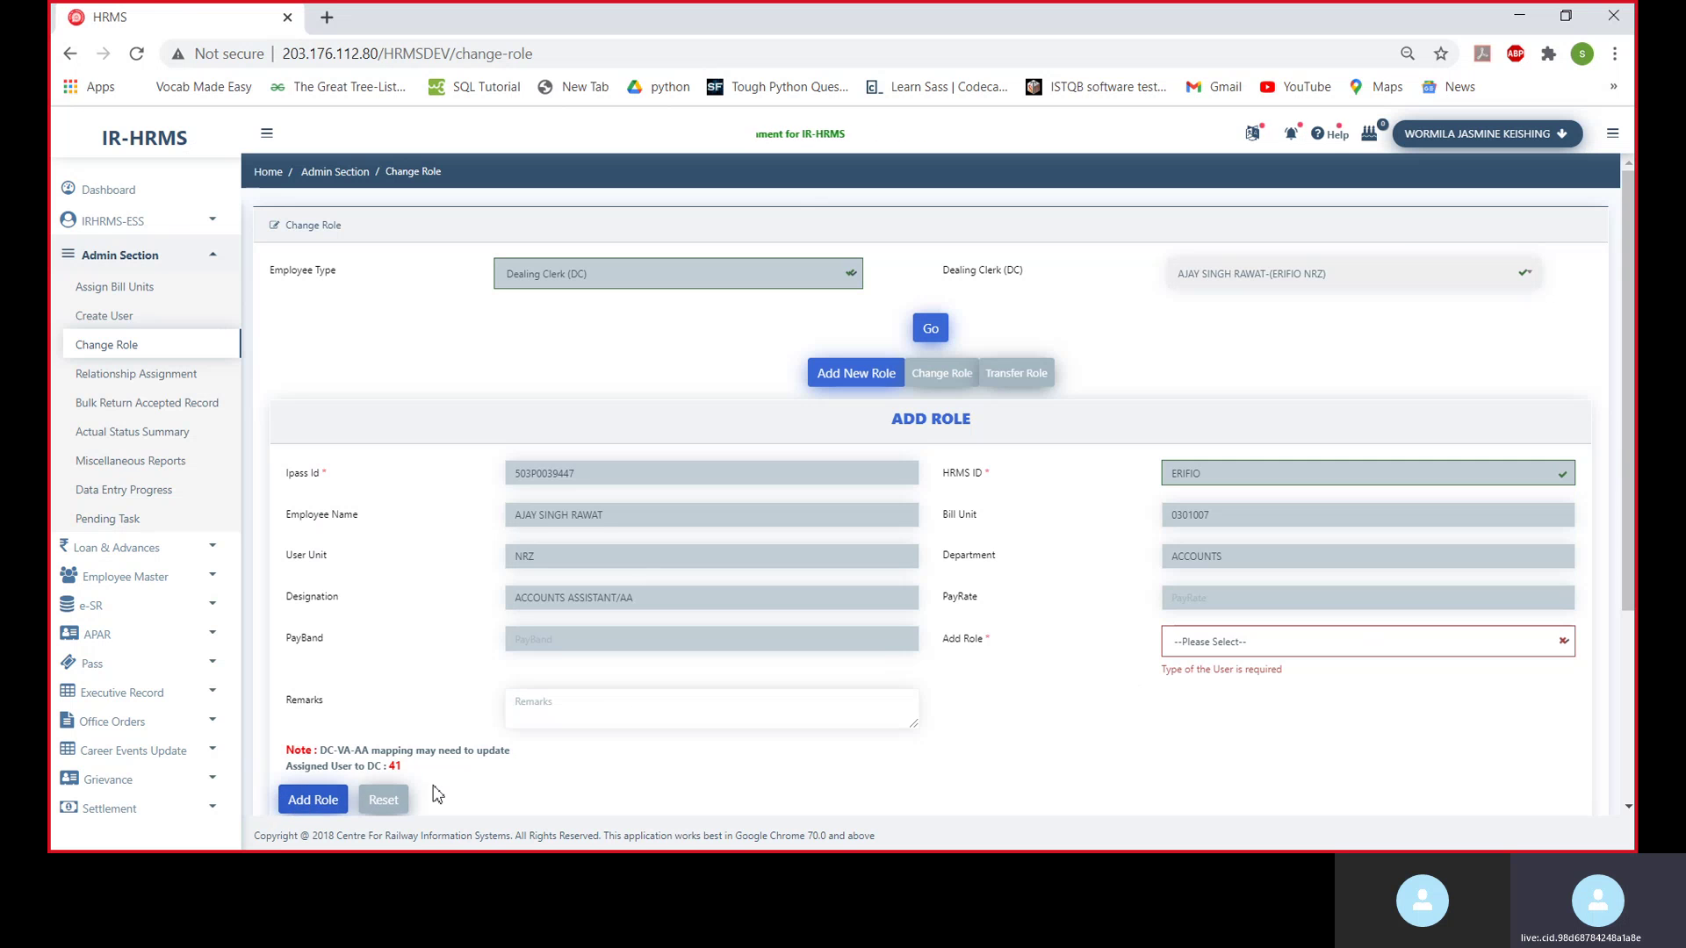
click(146, 268)
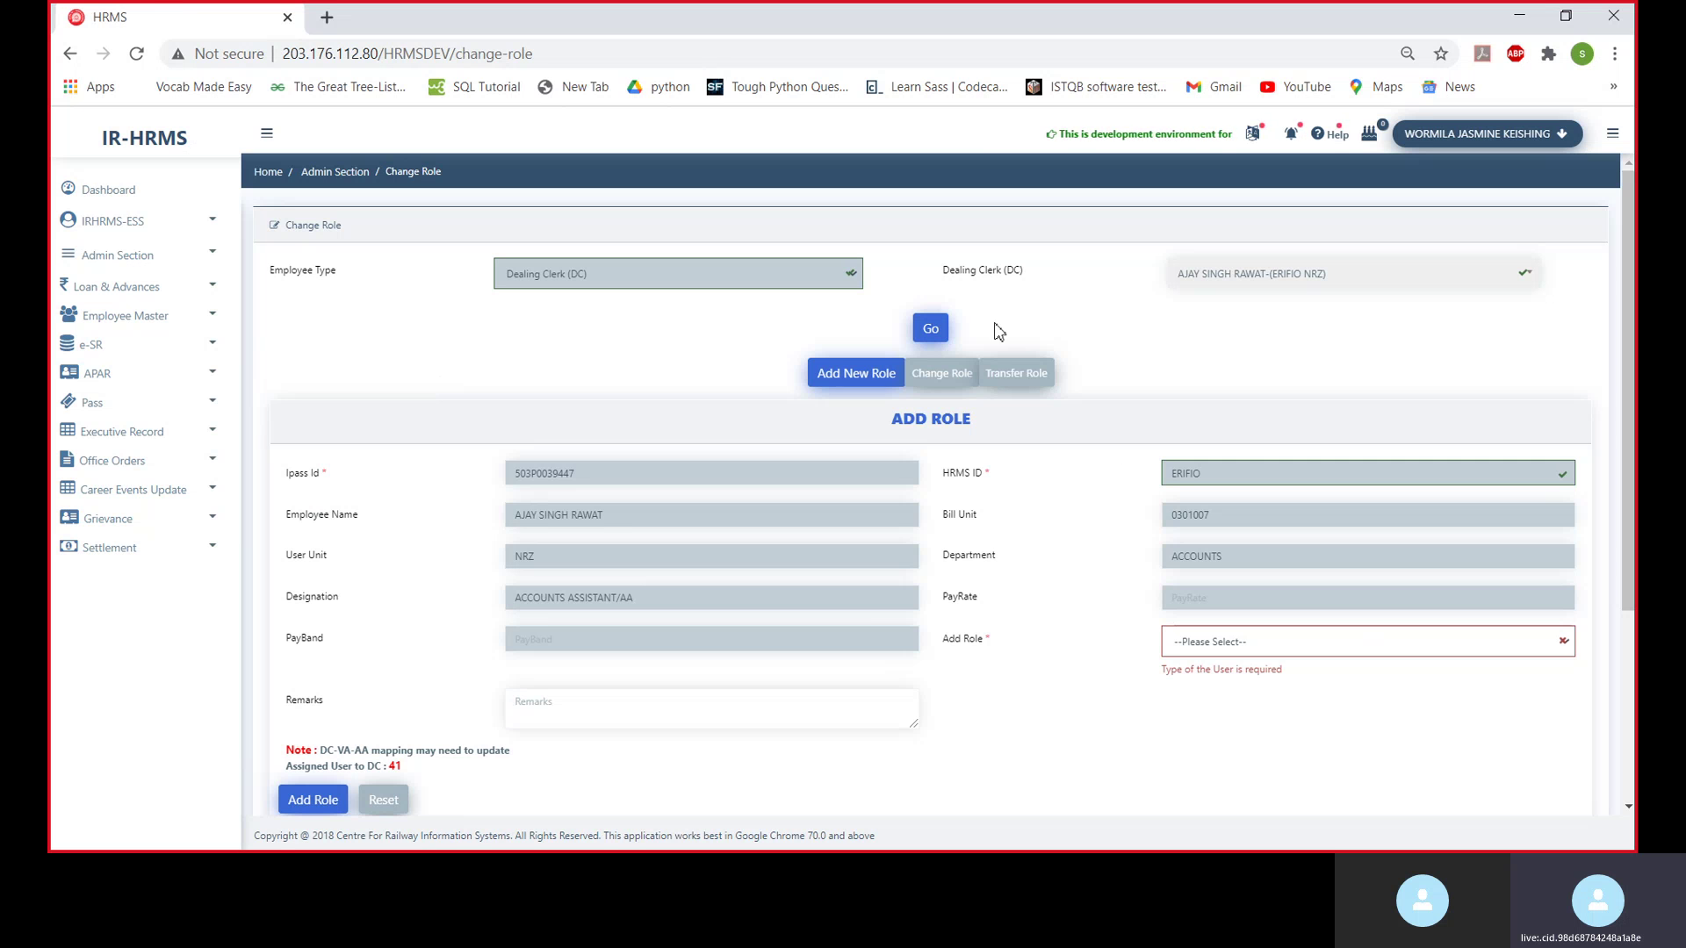
Step: Open Loan & Advances > PF Loan Authority Matrix and view the first clerk's Verification Authority options unchanged
click(131, 288)
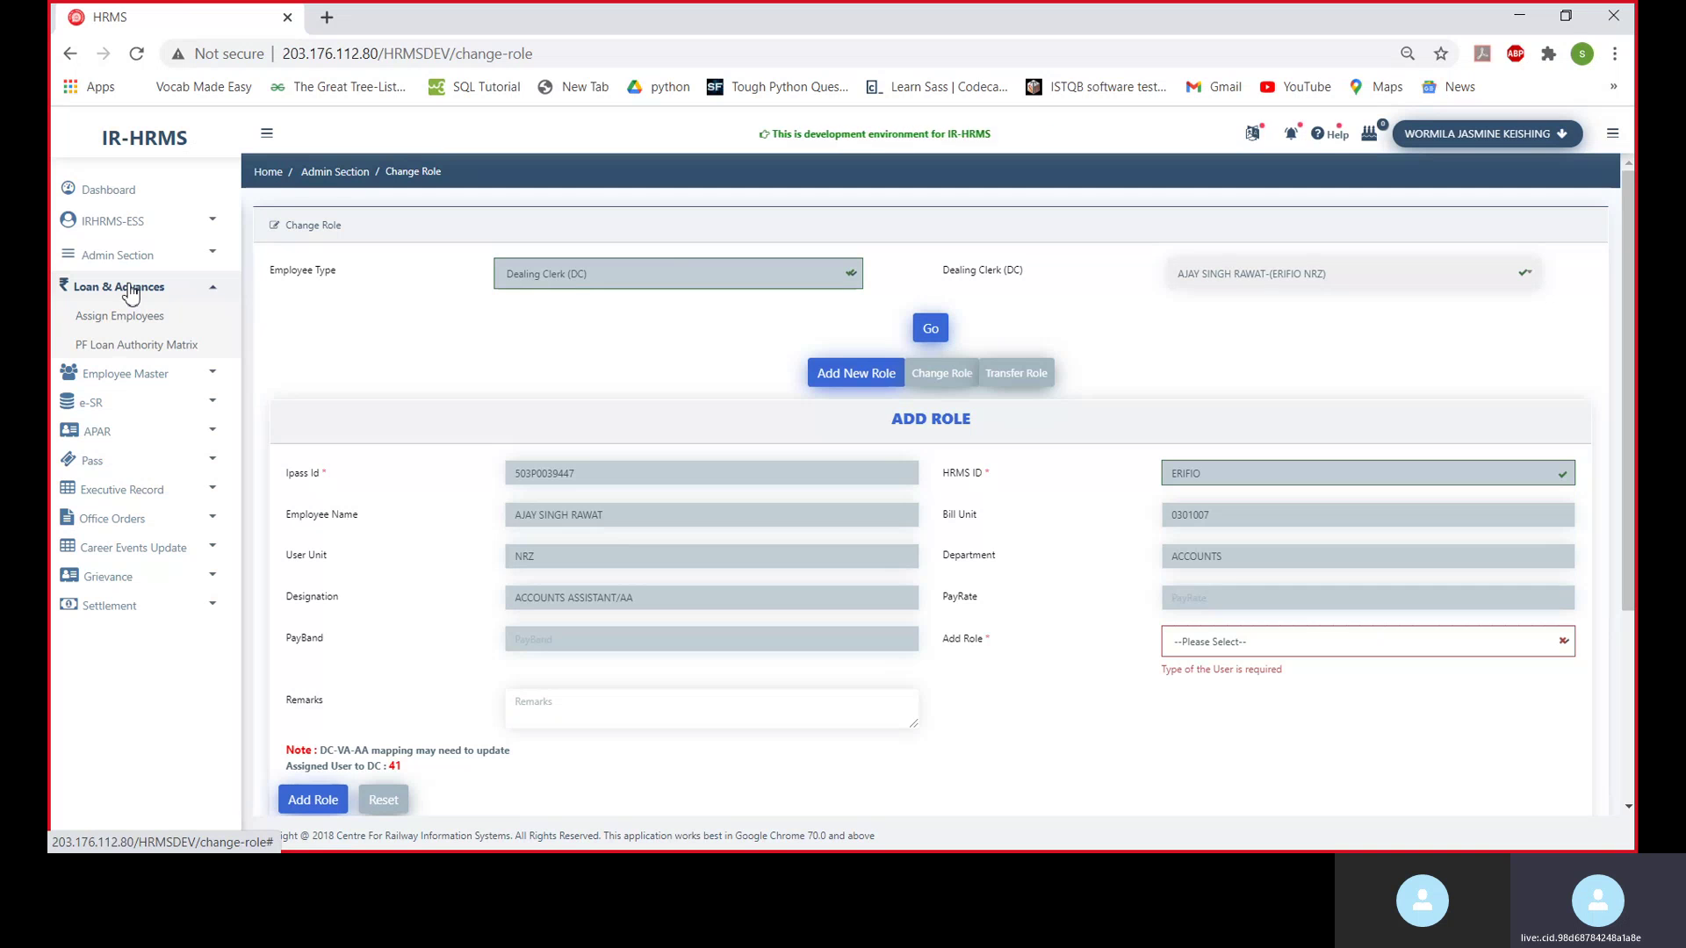
click(125, 346)
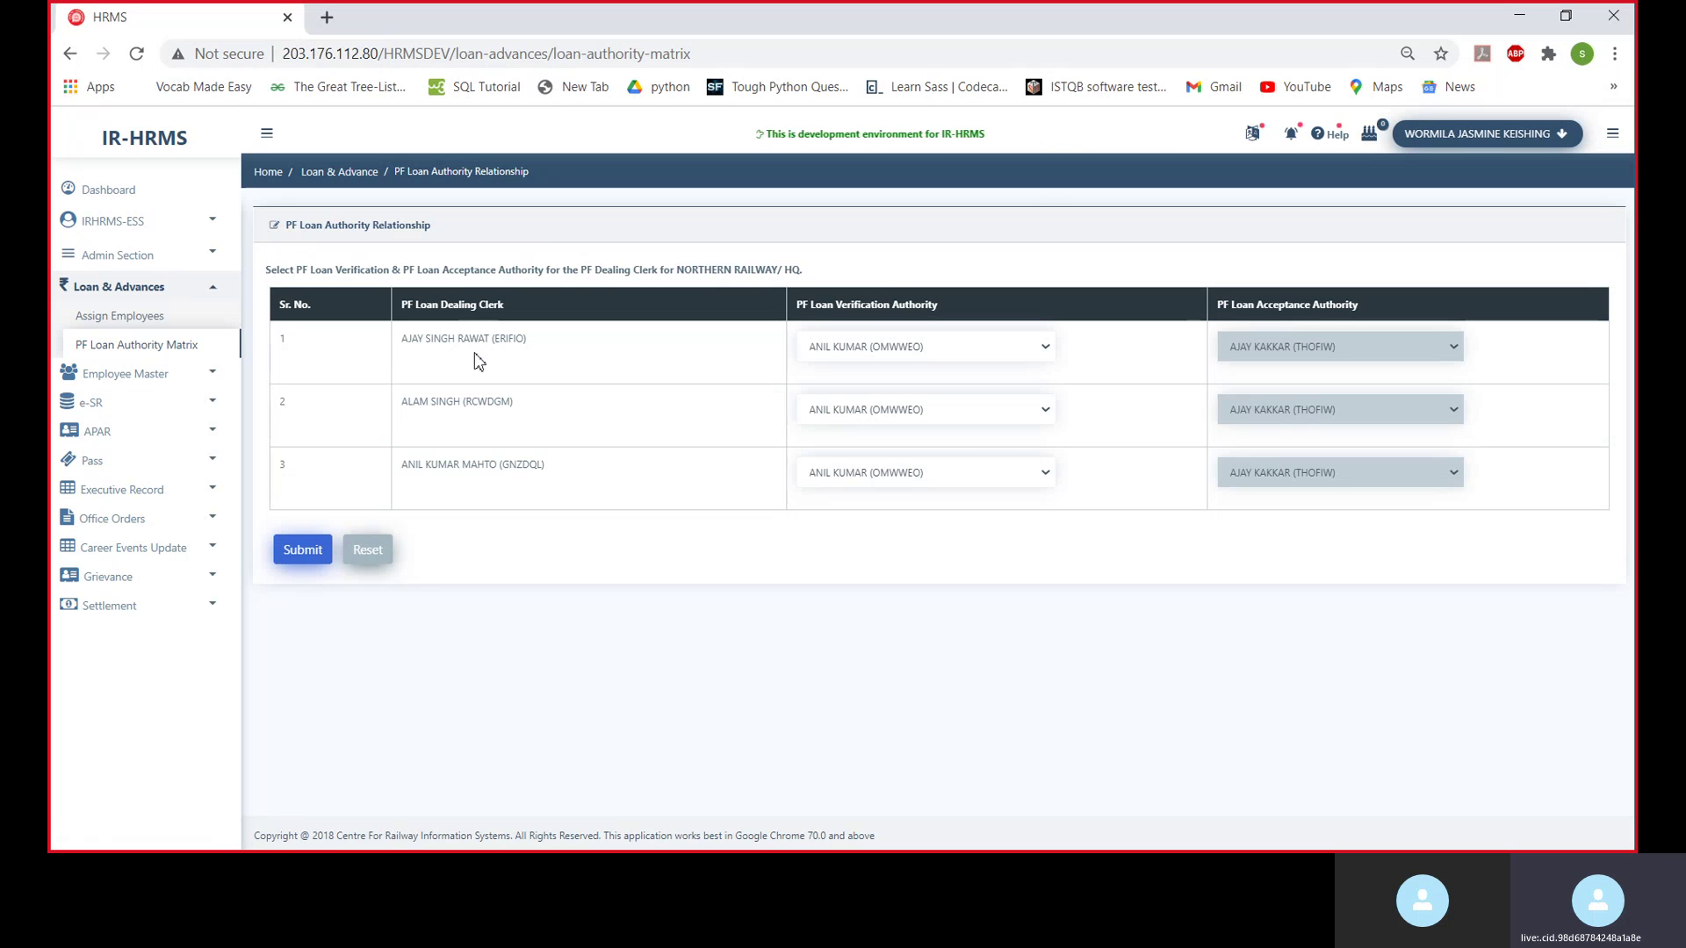
click(1010, 356)
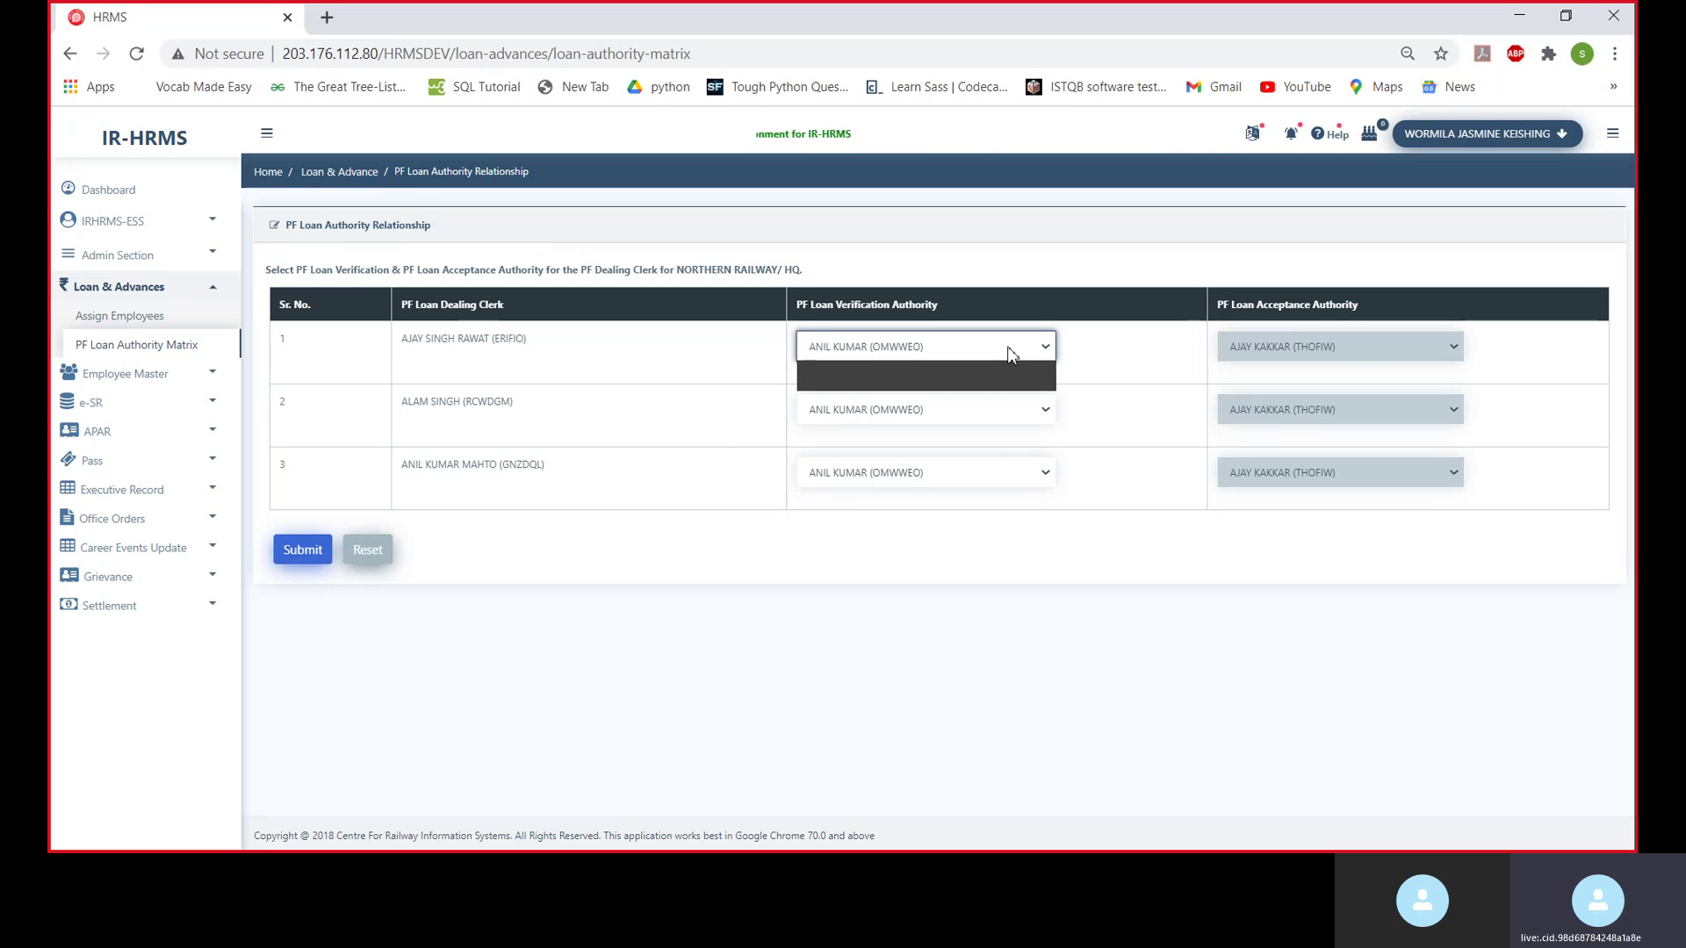
click(901, 389)
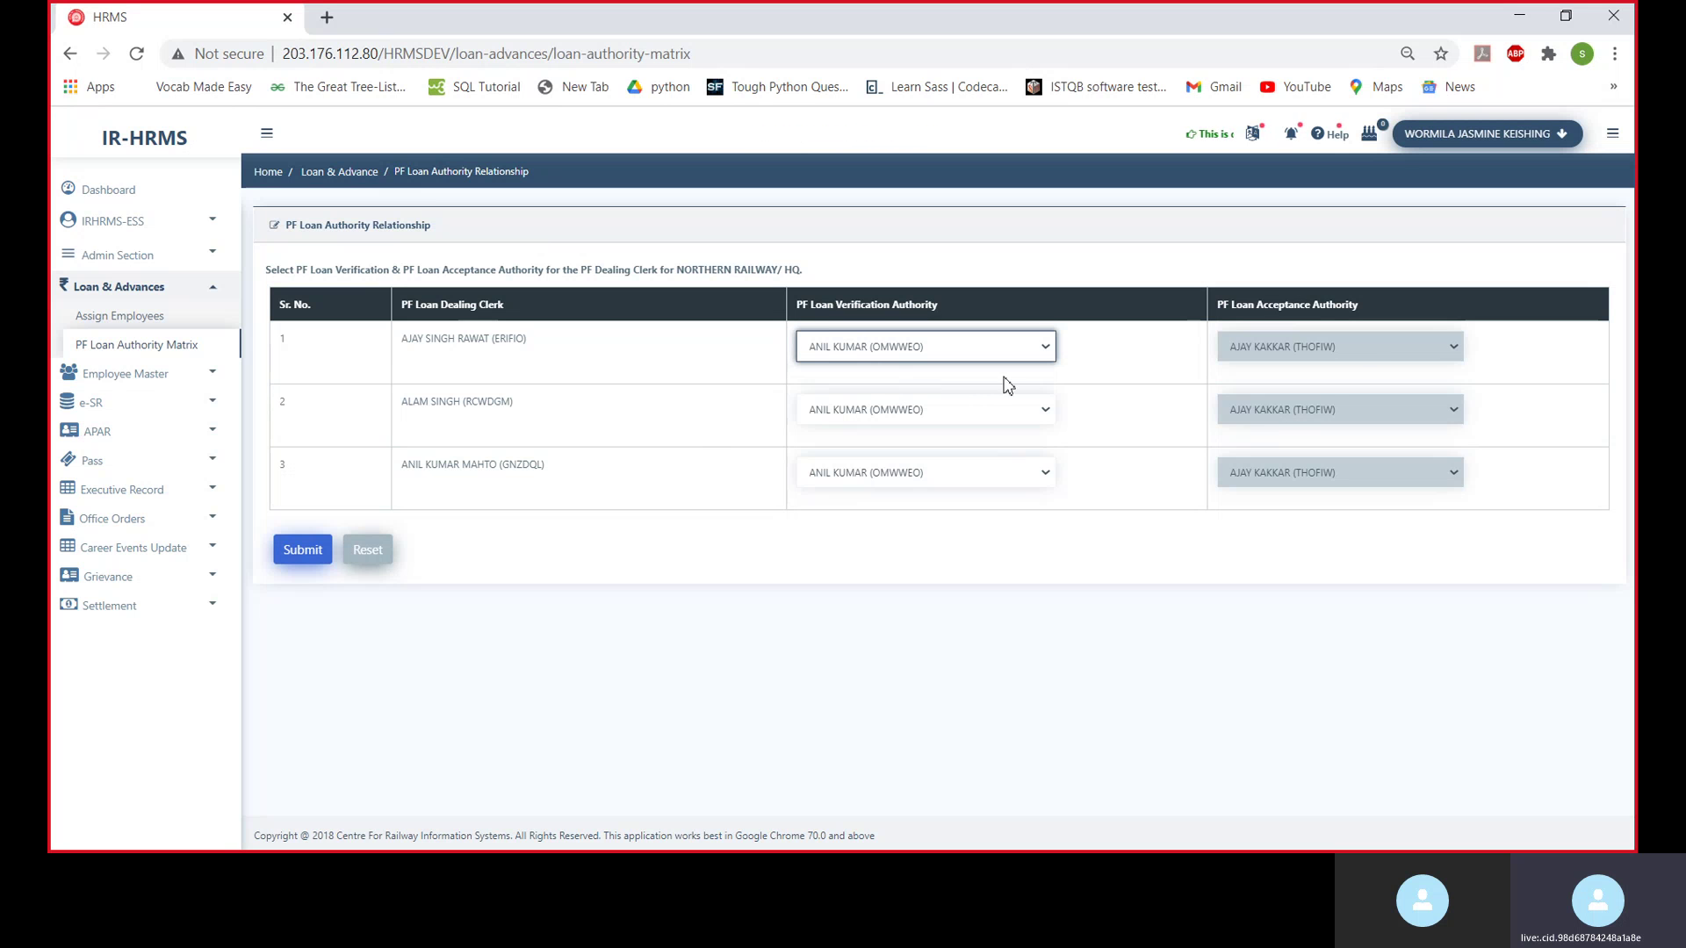
click(1311, 353)
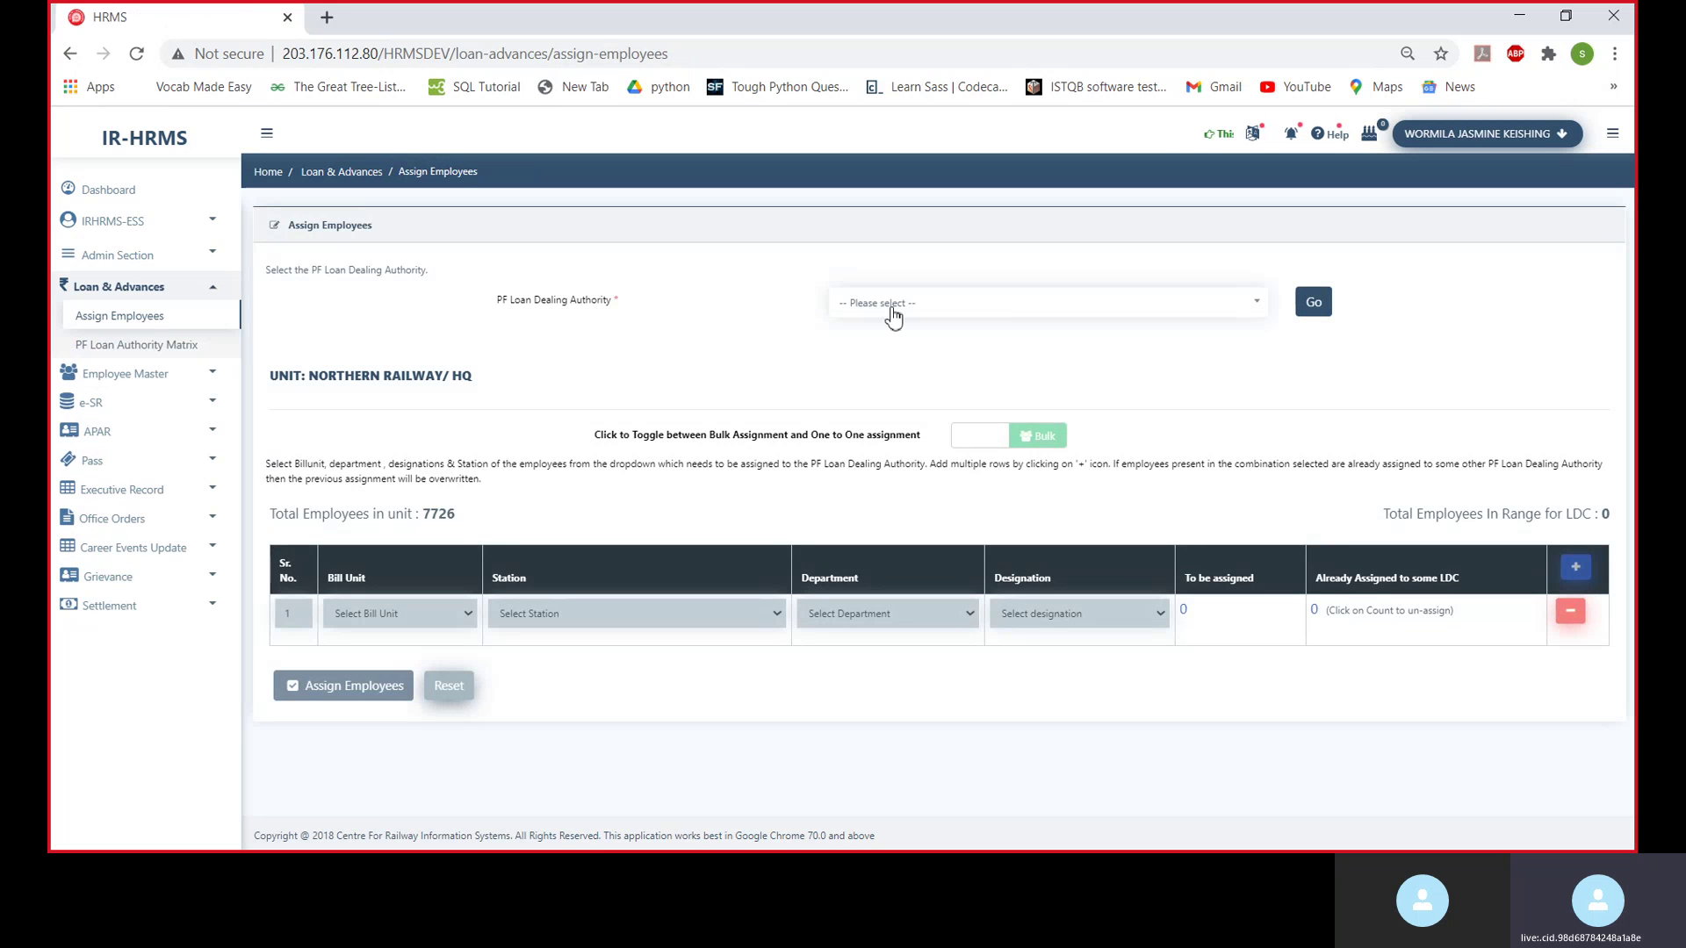
Step: Choose the first listed clerk as PF Loan Dealing Authority and load their 119 assigned employees
click(893, 309)
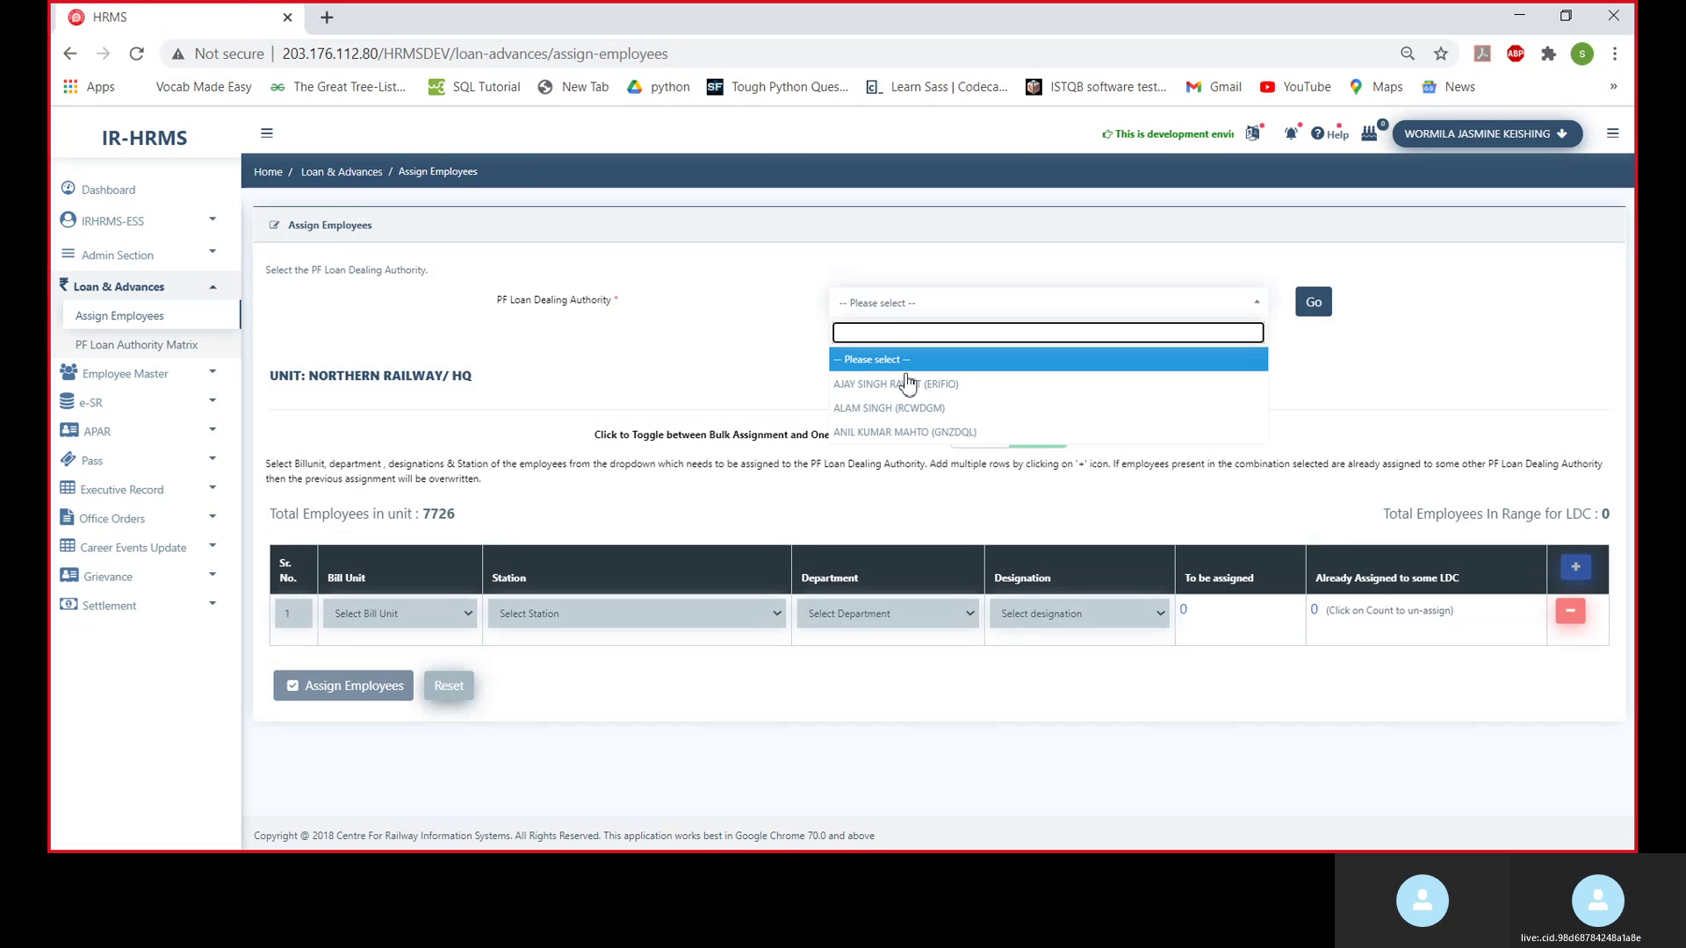
click(906, 386)
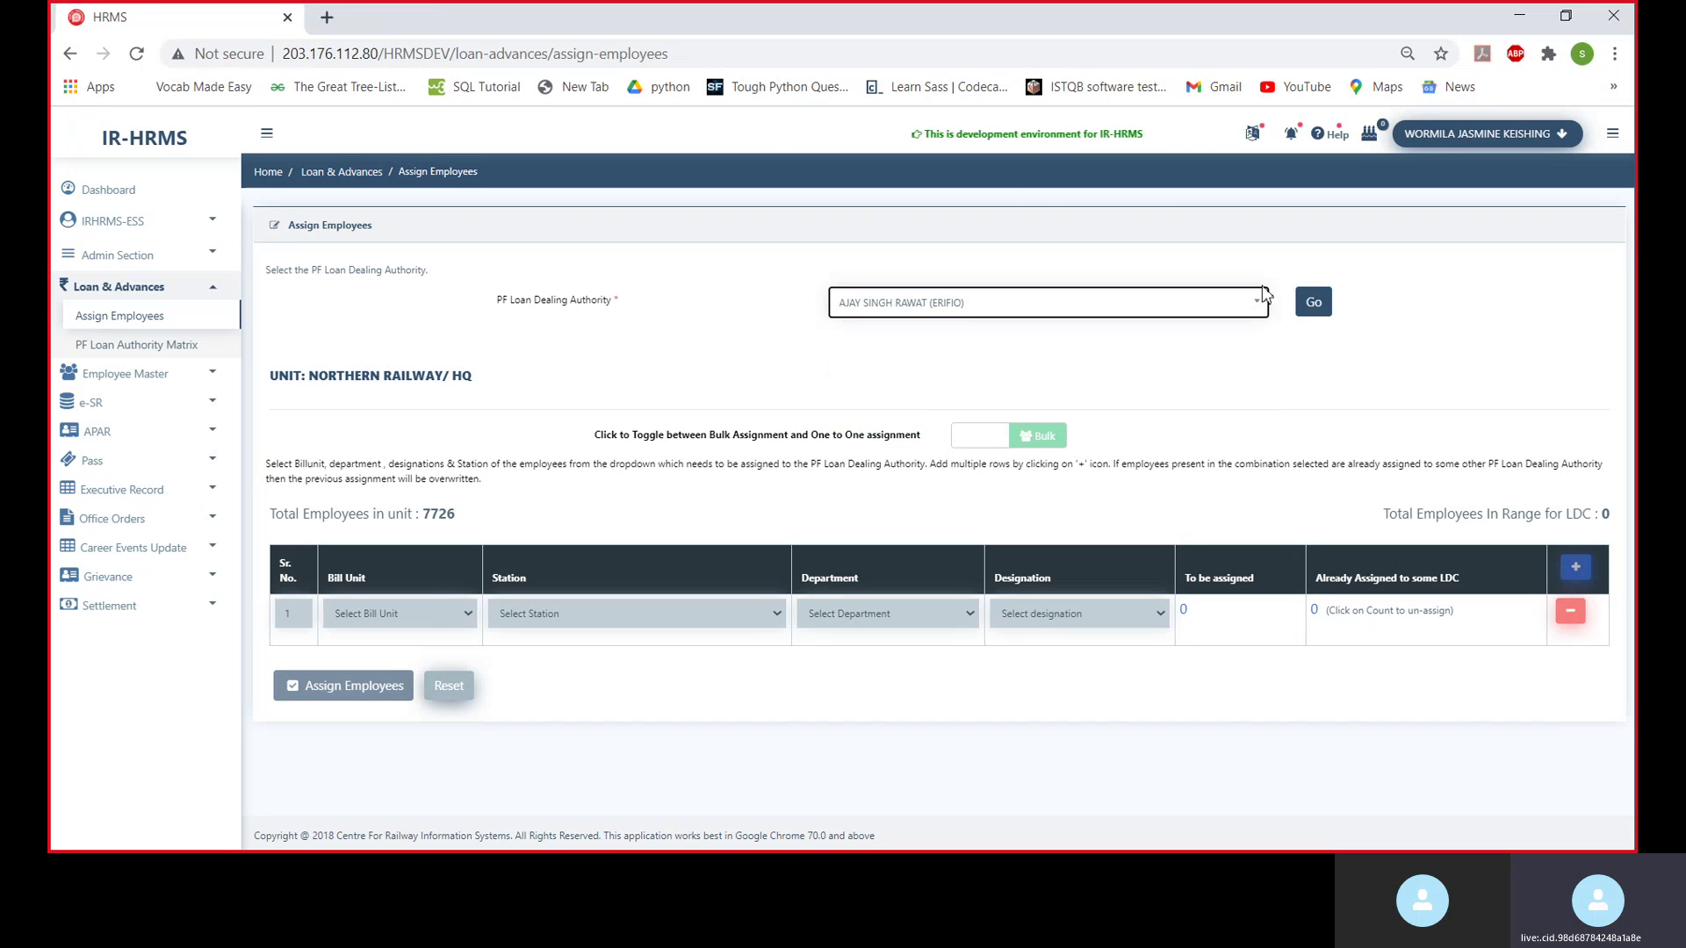
click(1314, 303)
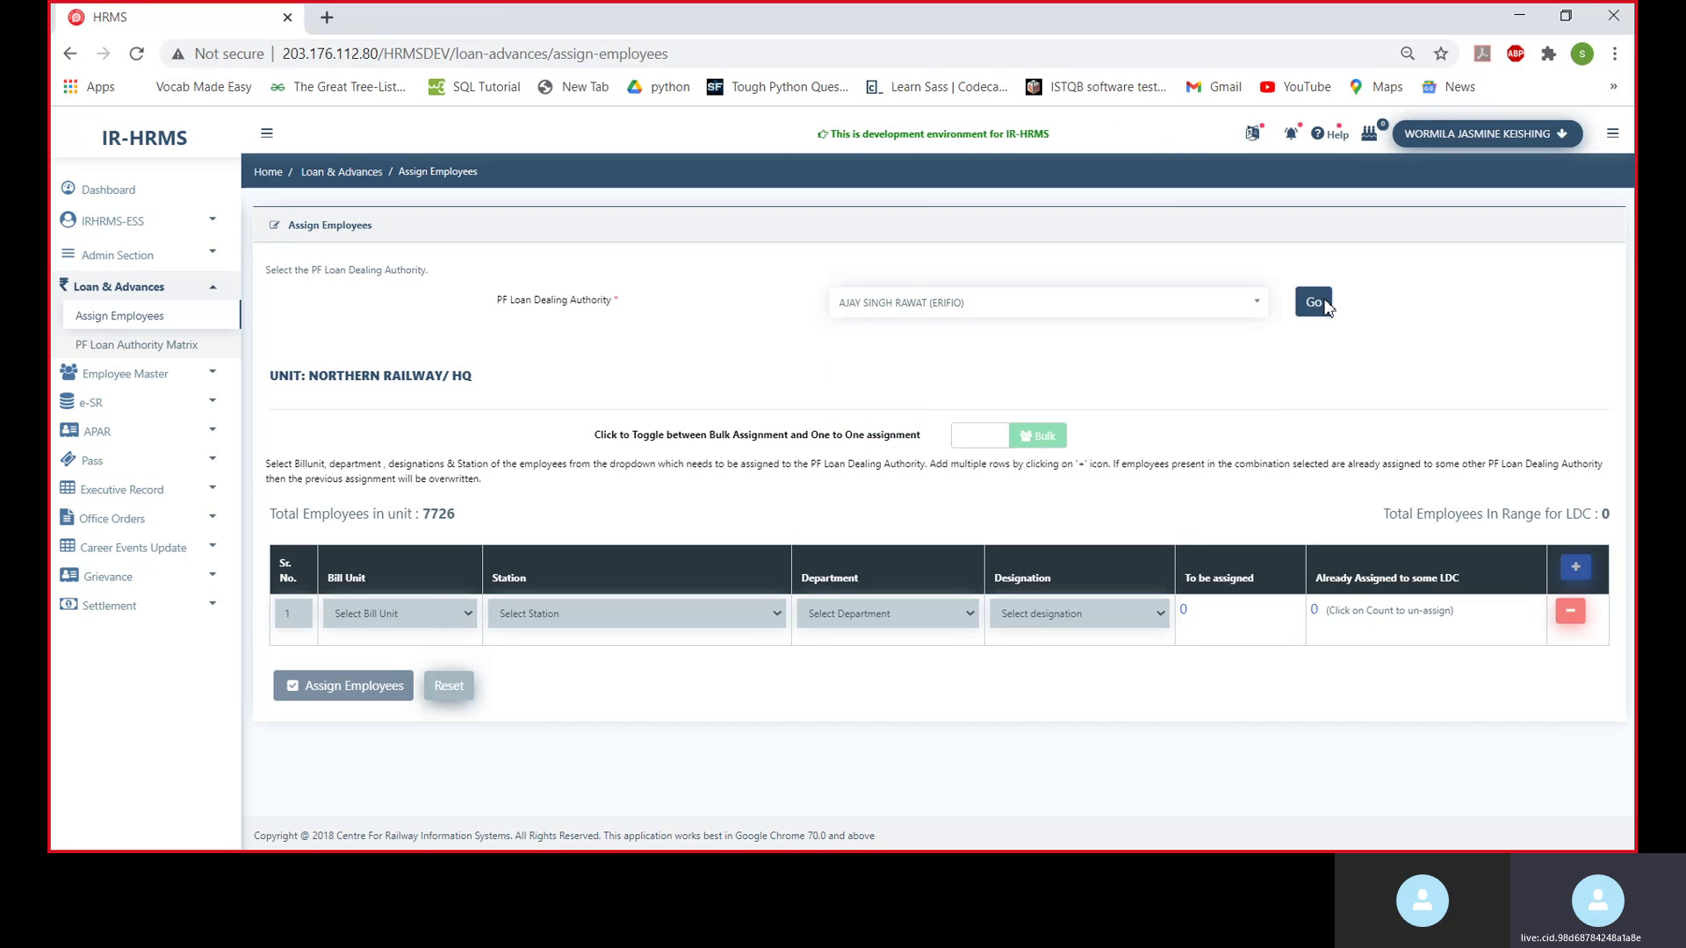
scroll(1166, 432, down, 1)
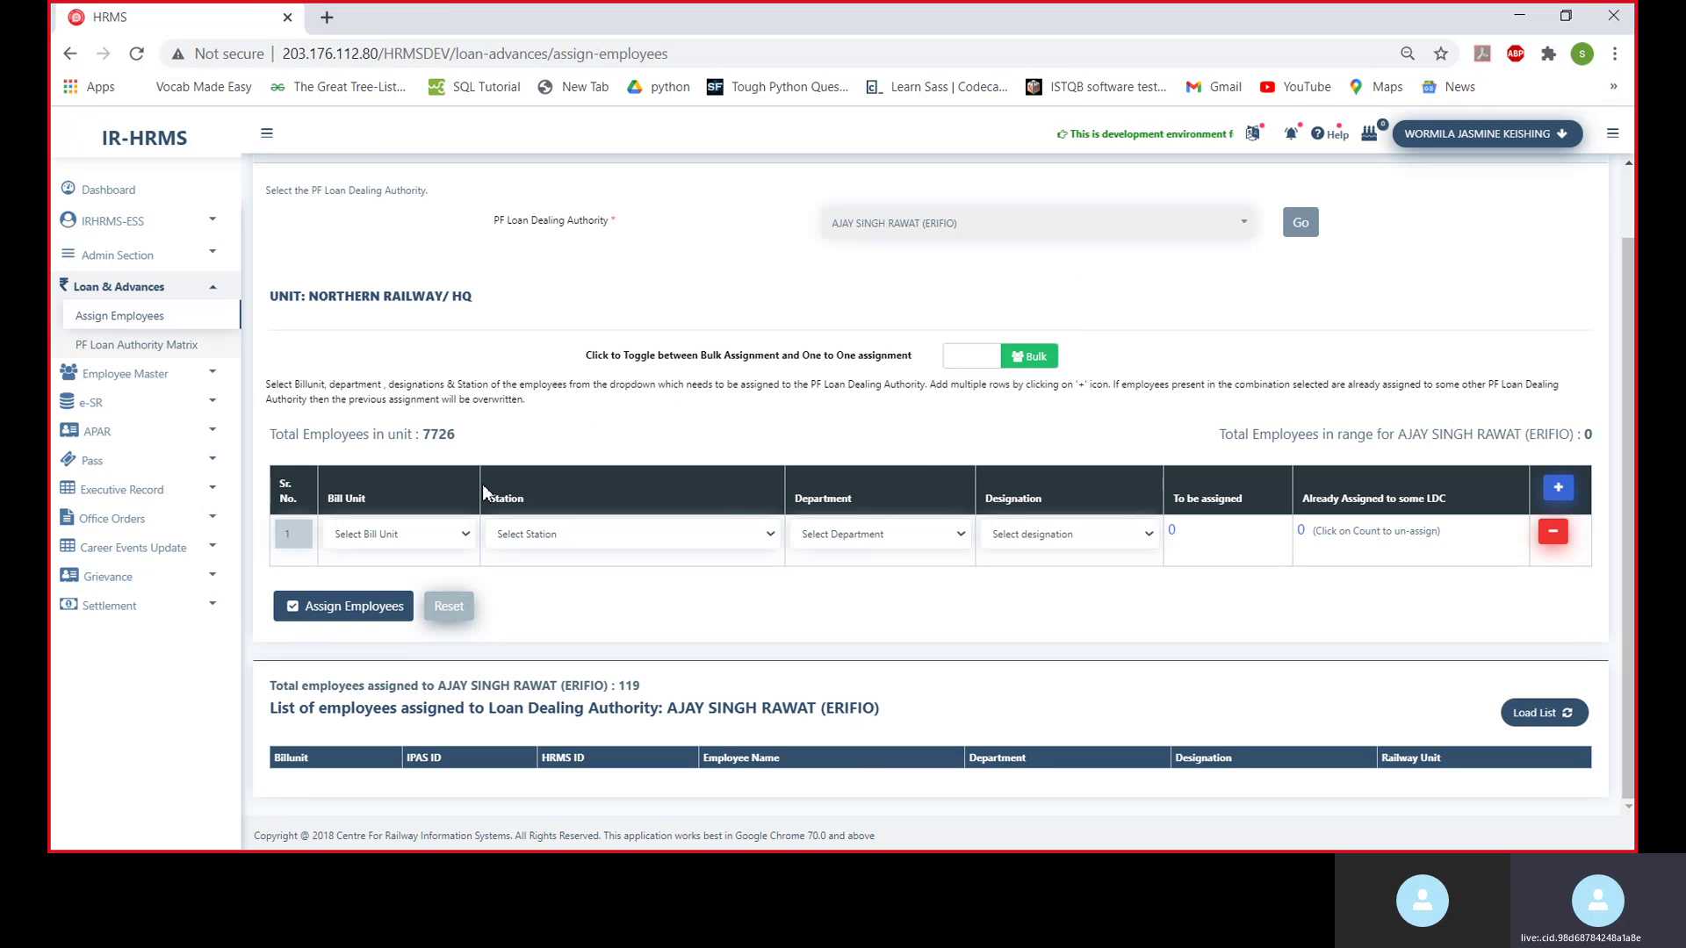
Step: Pick bill unit 0301001 in the assignment row
click(442, 548)
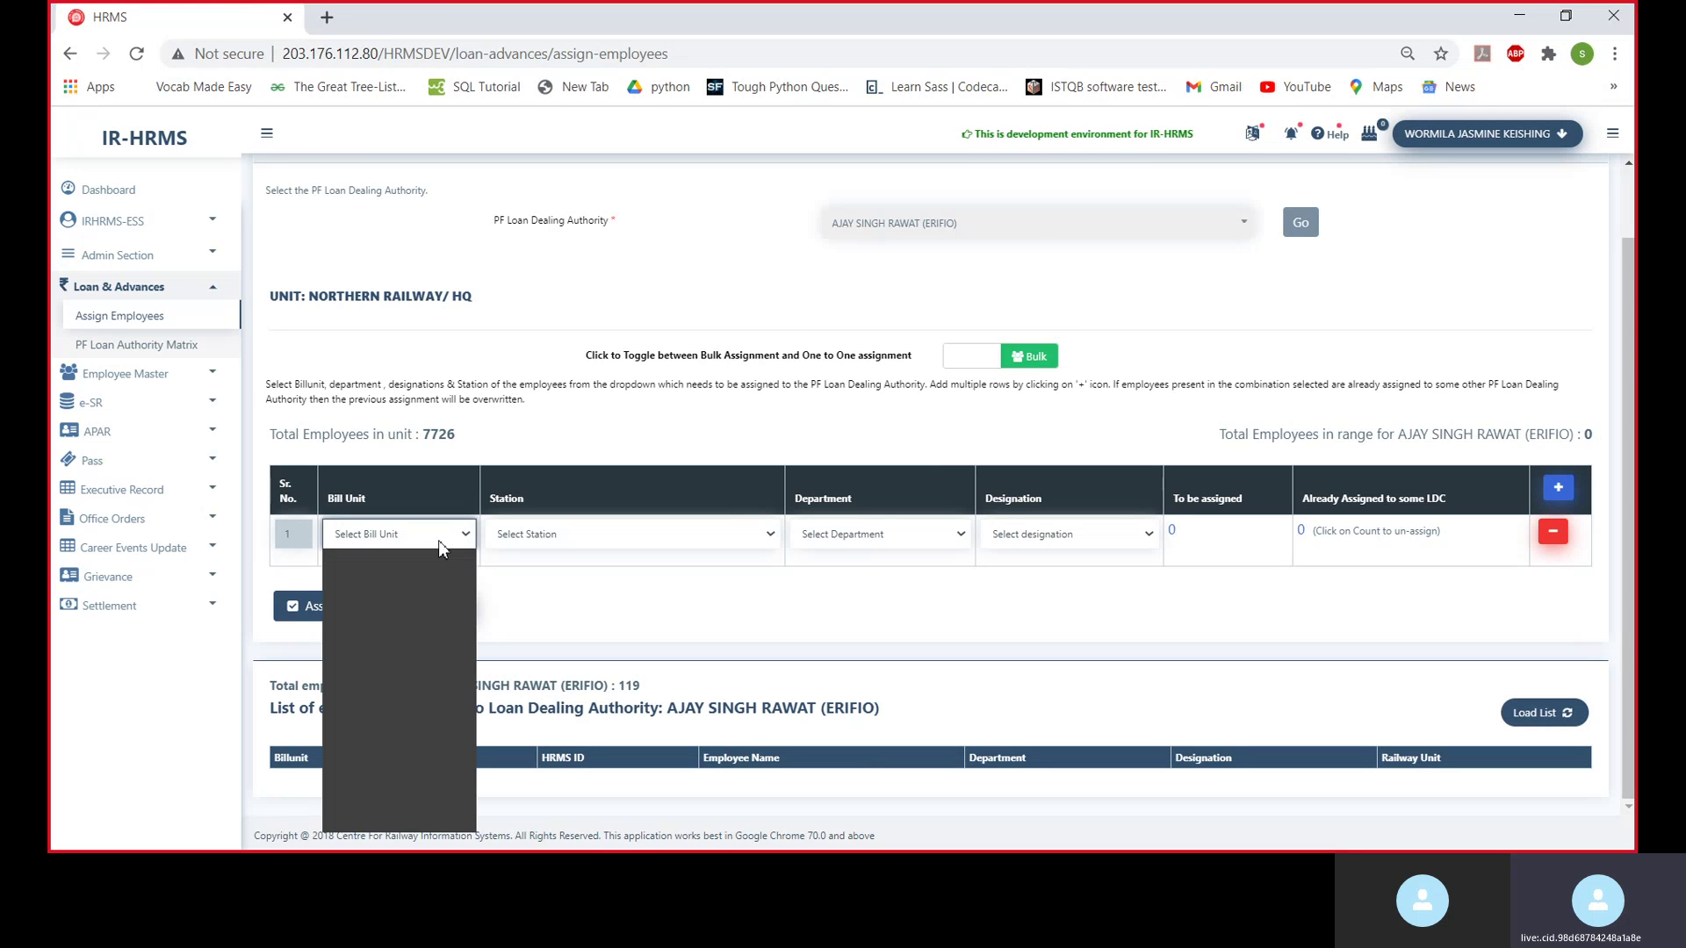
click(545, 538)
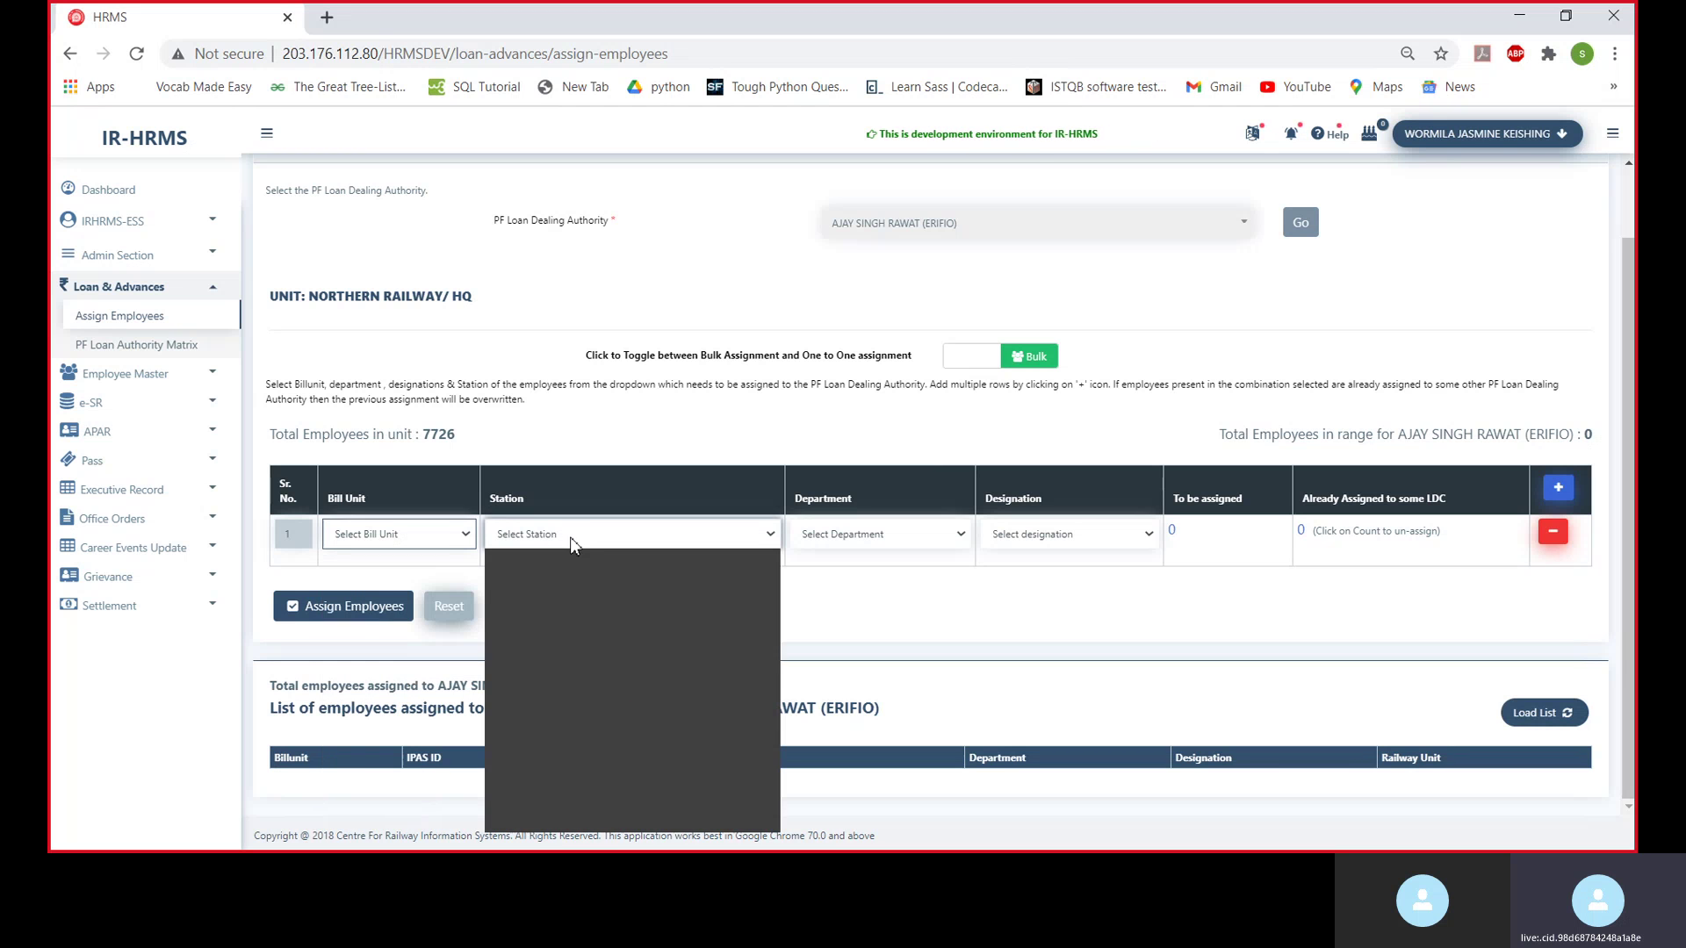
click(932, 546)
click(1069, 538)
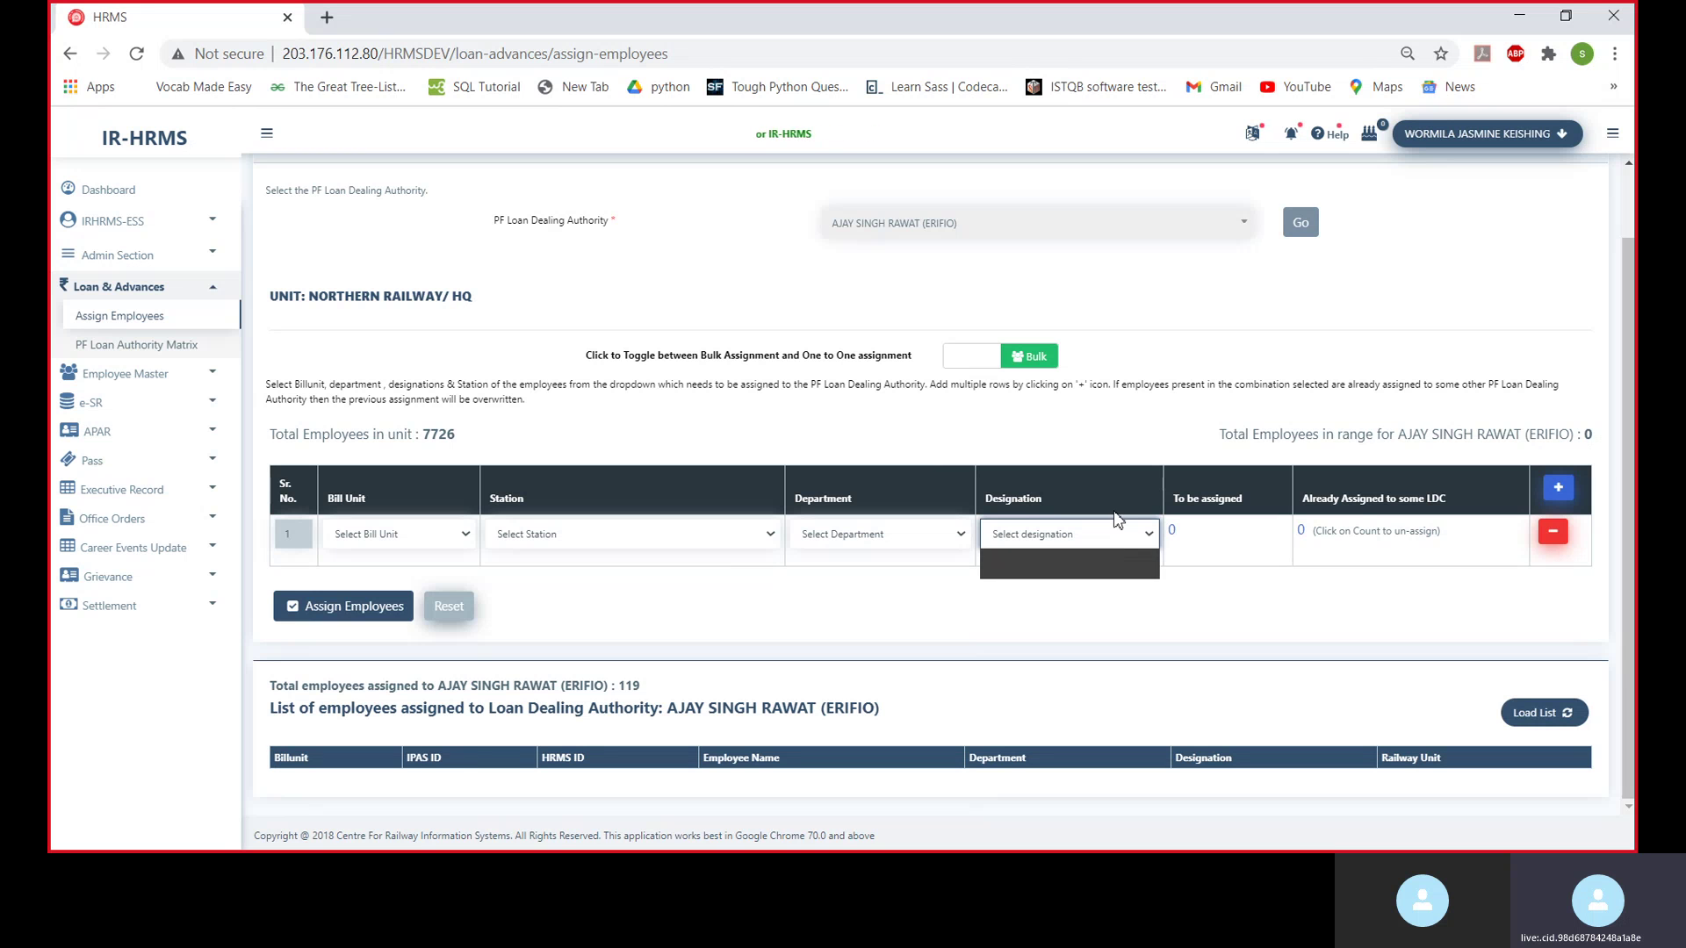
click(395, 534)
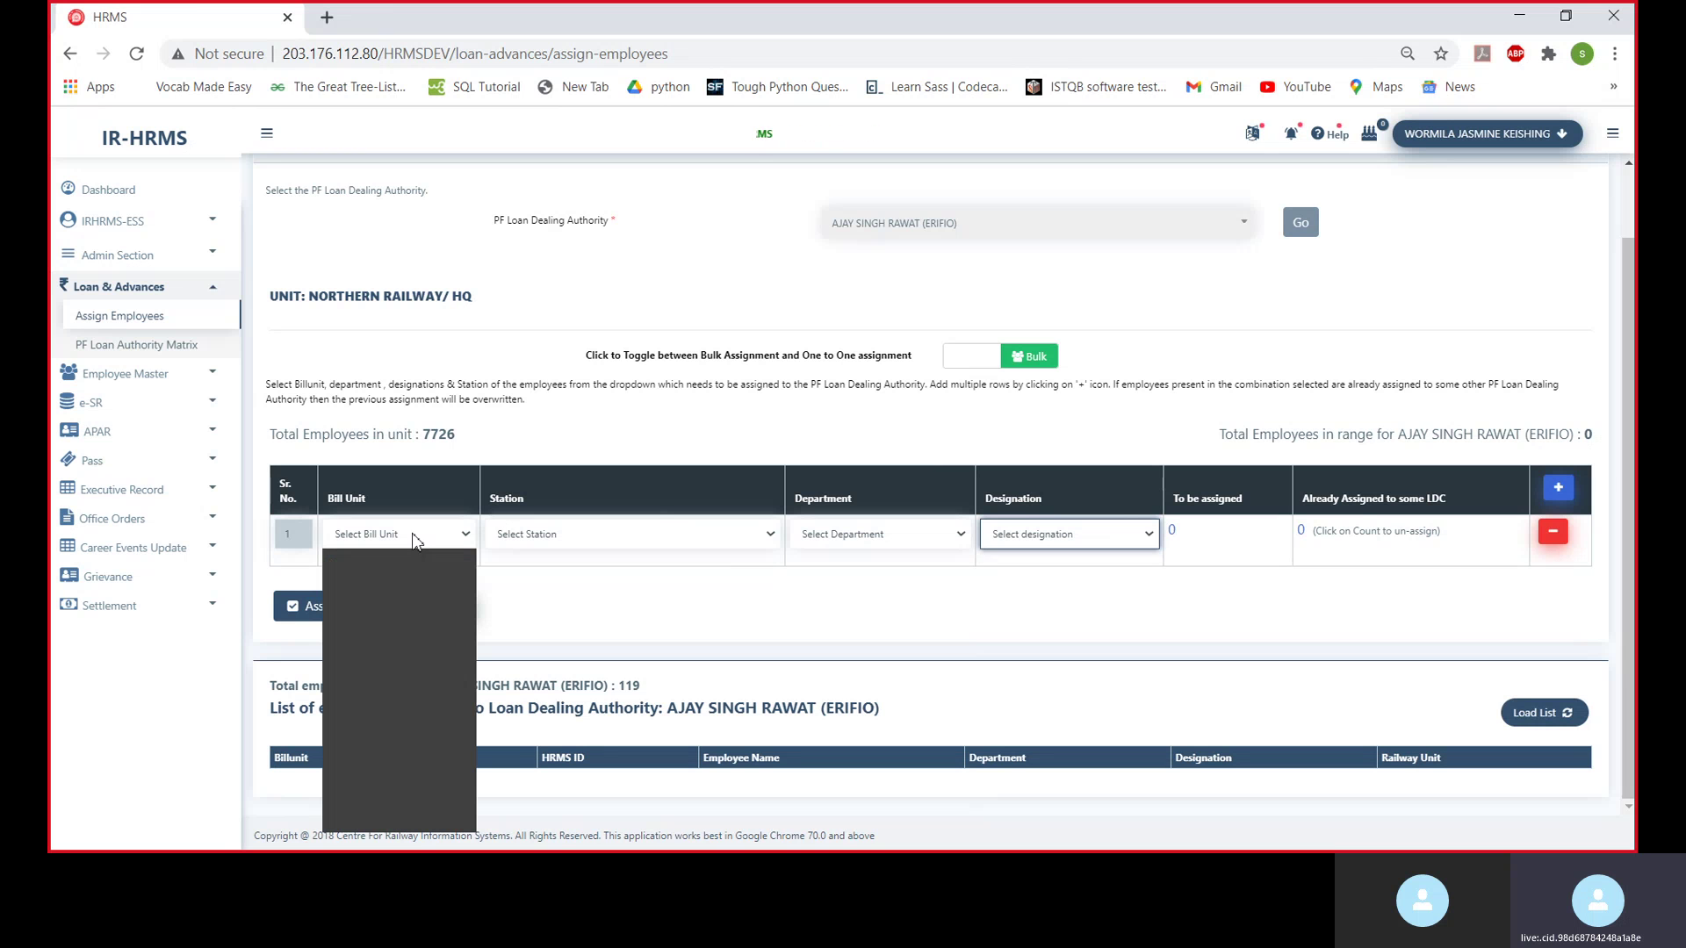
click(361, 594)
Step: Set Station and Department to ALL, then change the bill unit to 0301007
click(627, 537)
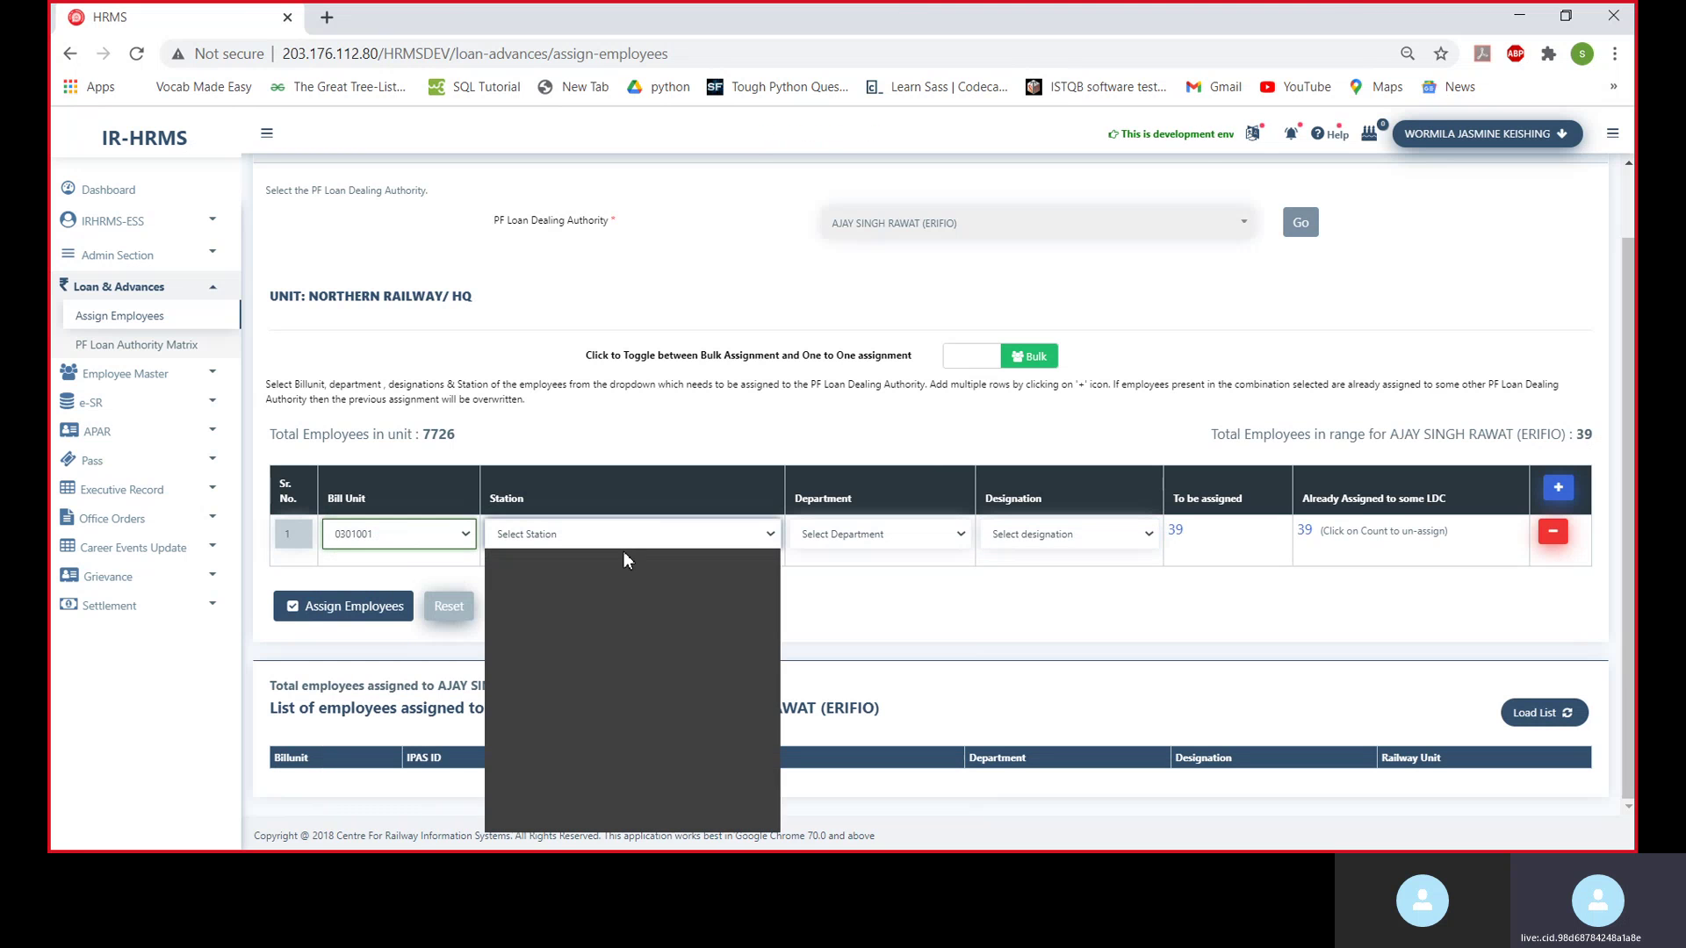
click(542, 581)
click(812, 534)
click(812, 581)
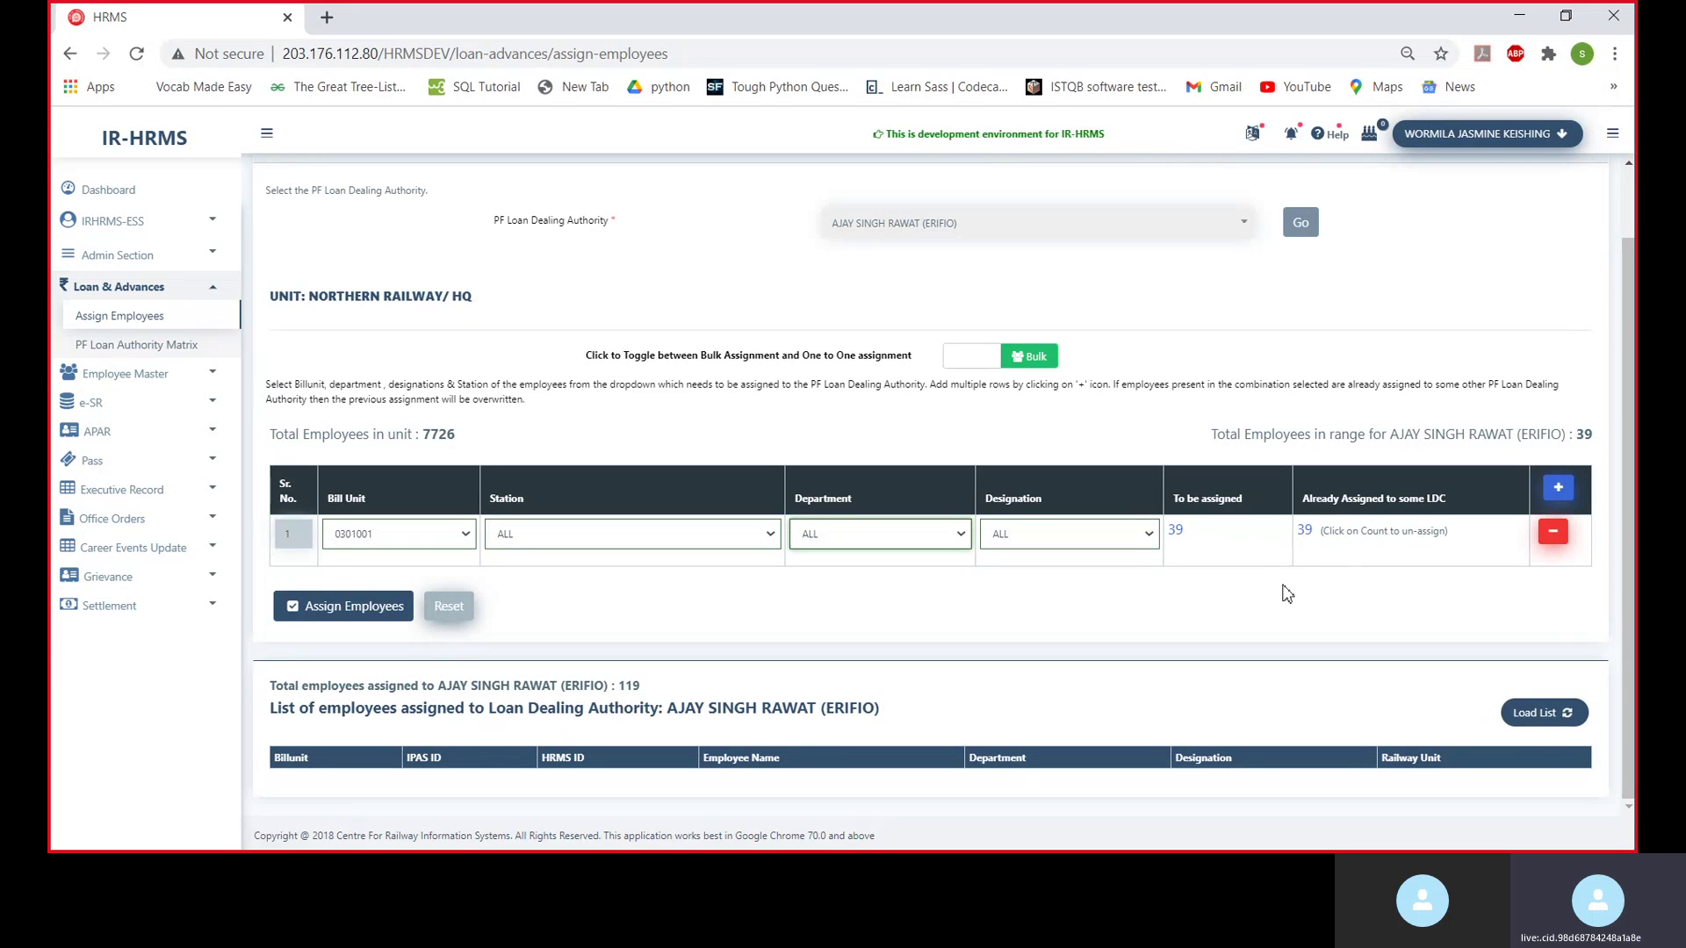
click(391, 534)
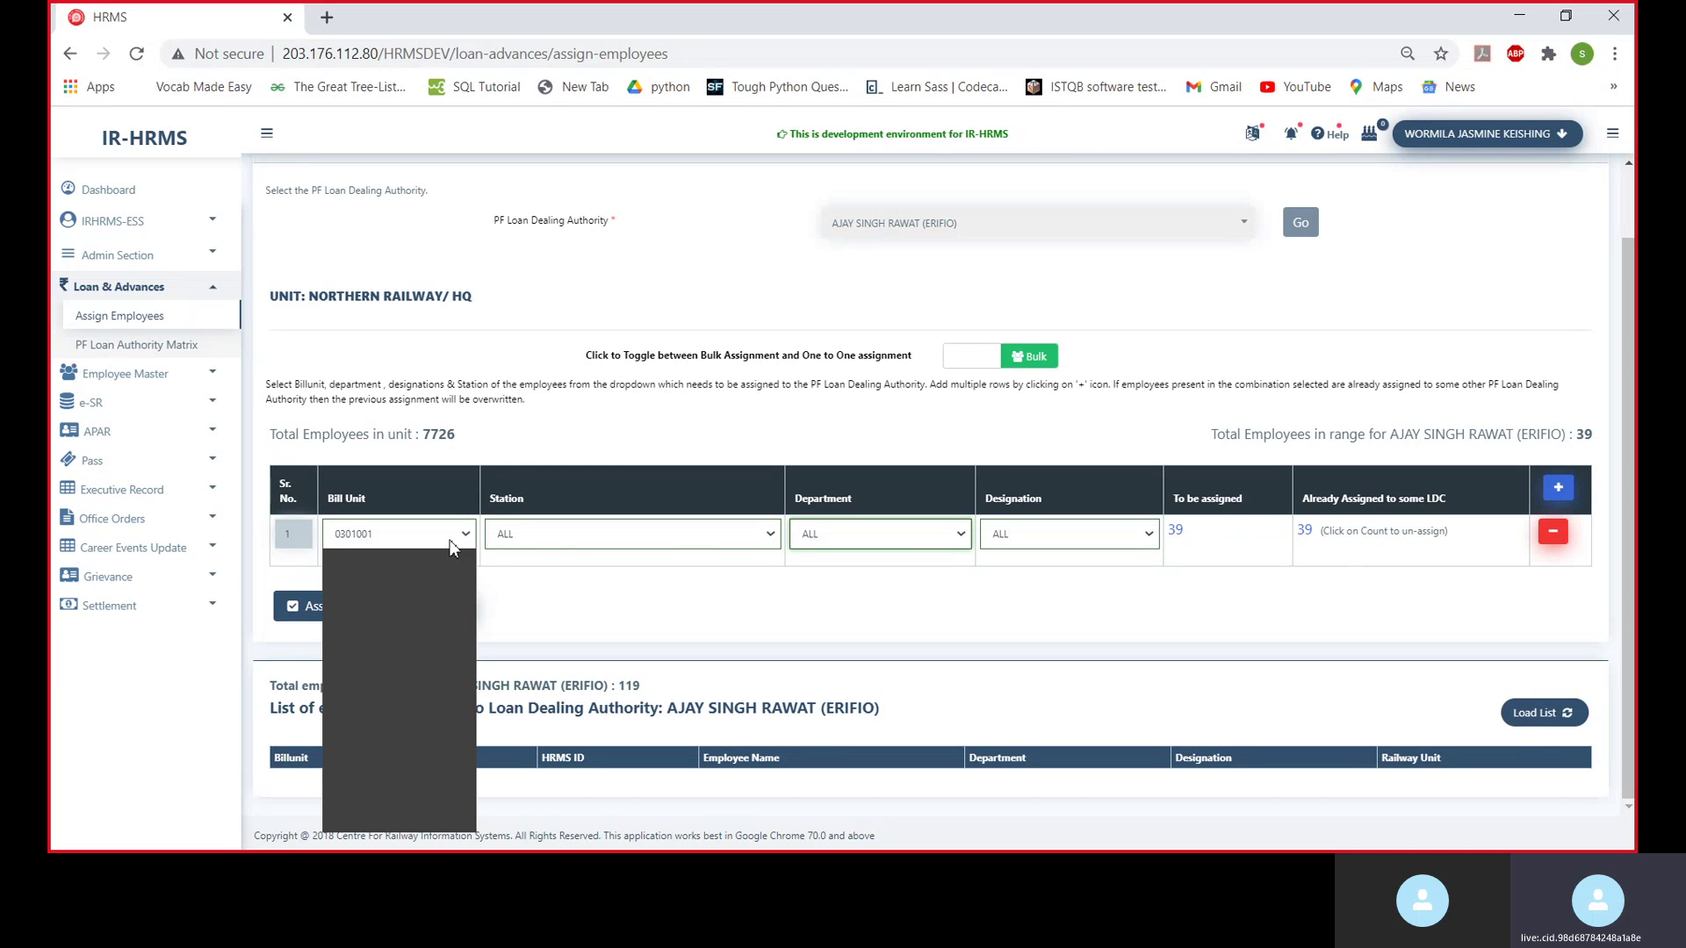
click(378, 629)
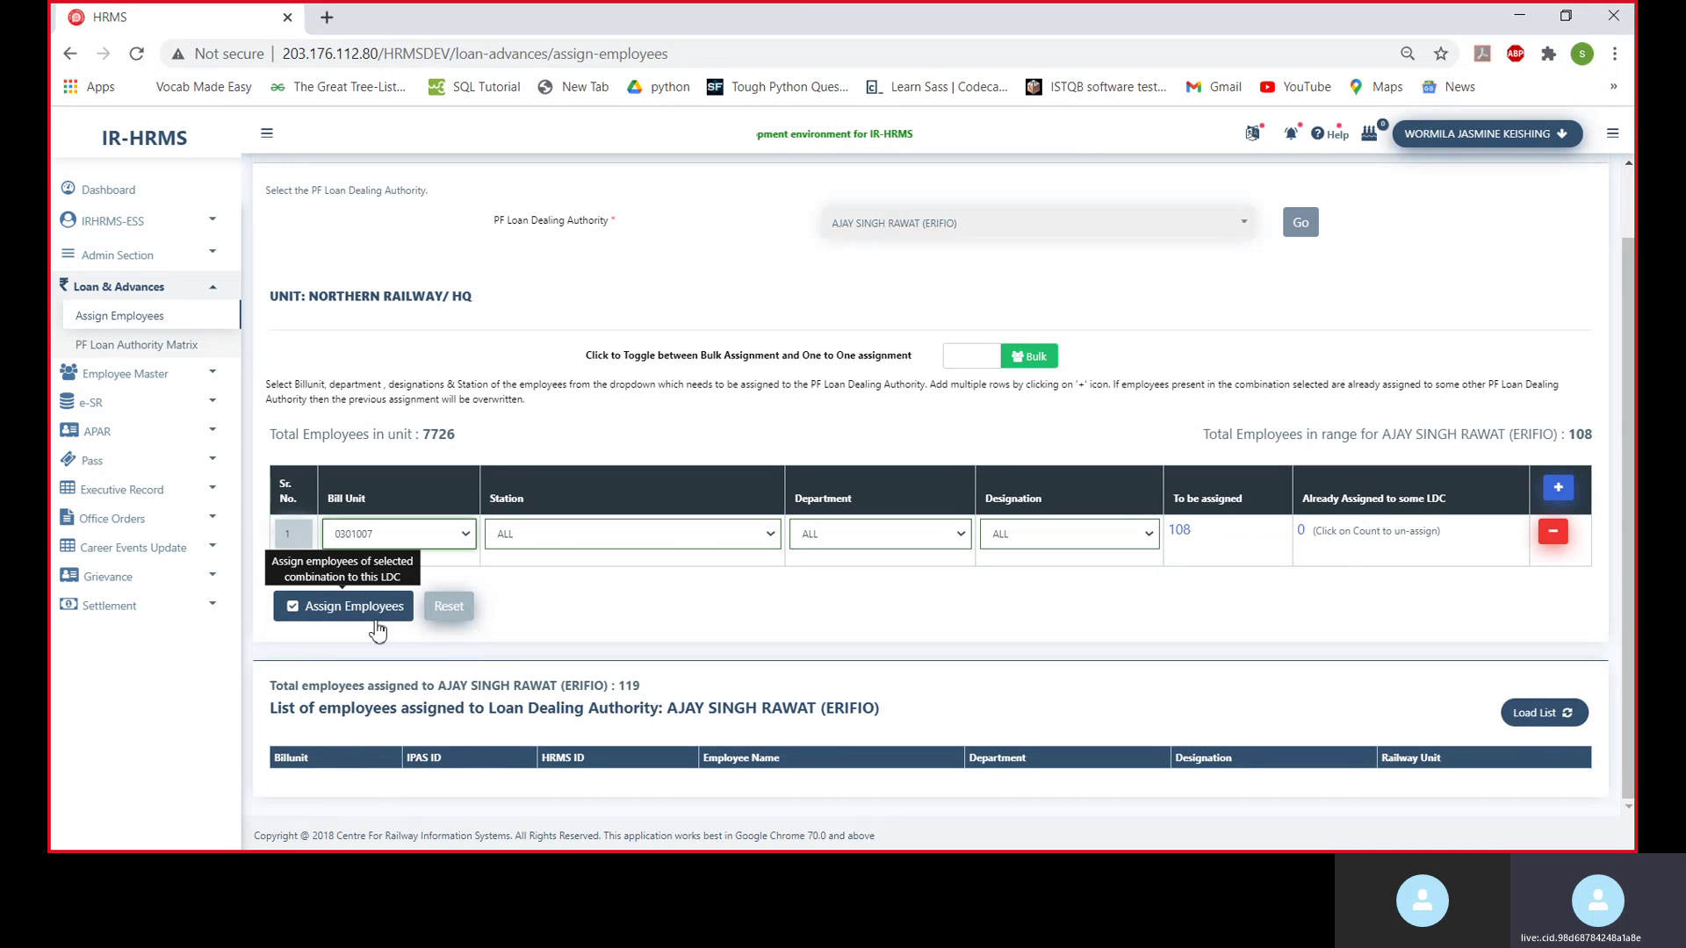
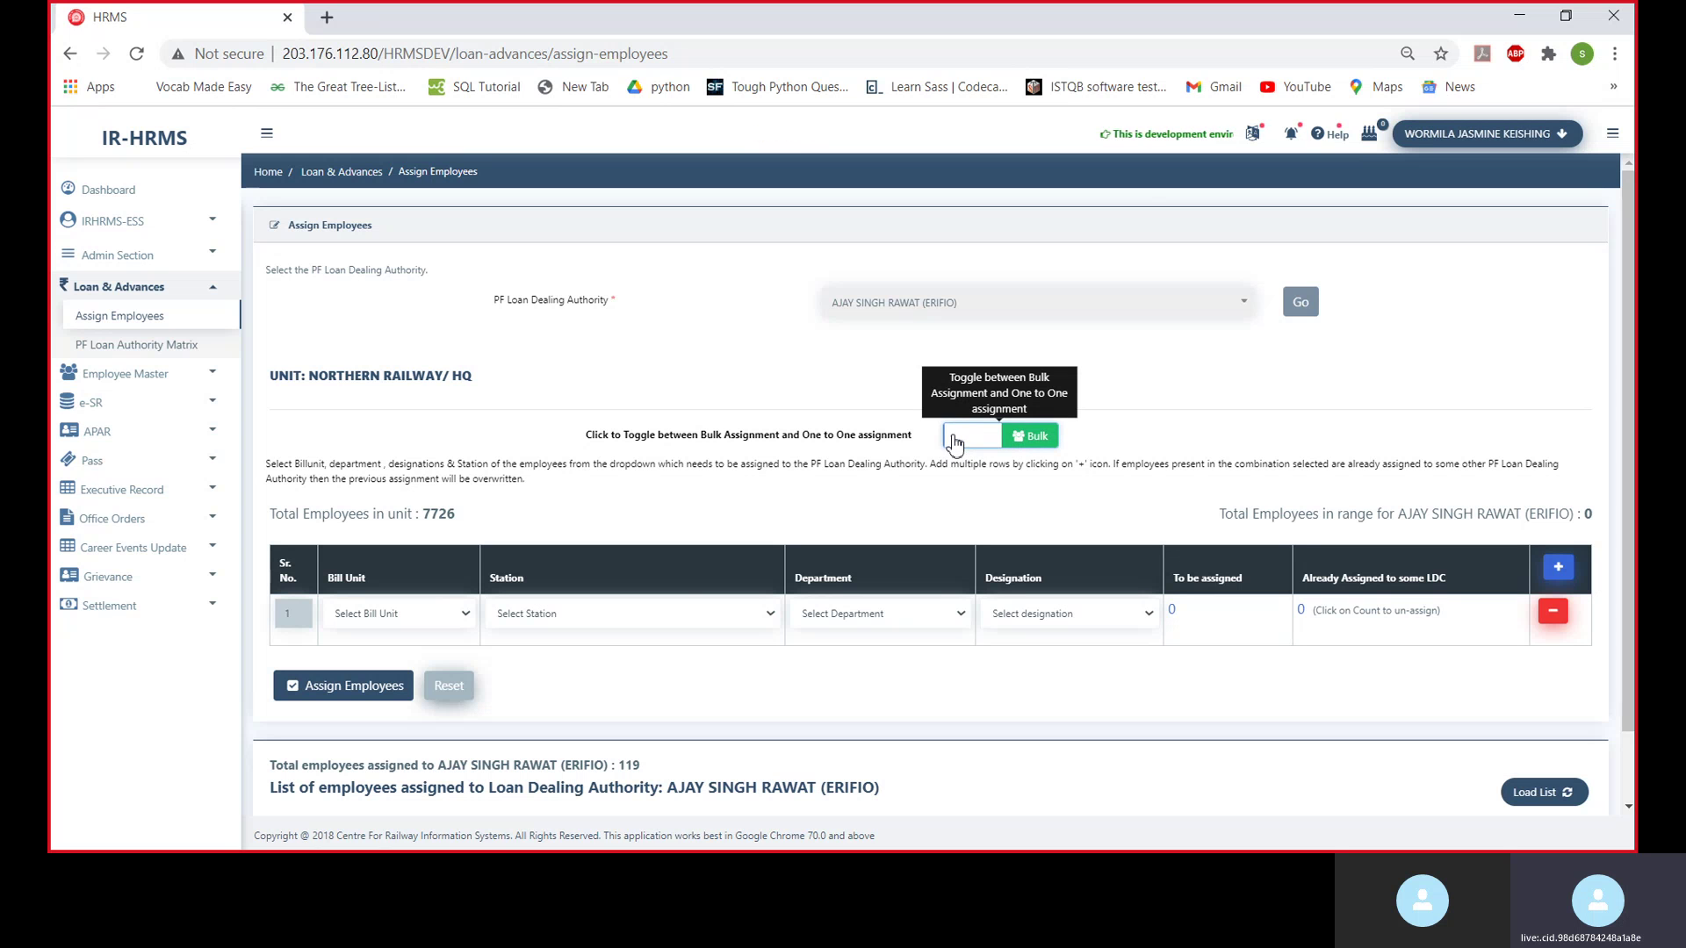
Step: Switch employee assignment to one-to-one mode and place the cursor in the IPAS Employee ID field
click(956, 444)
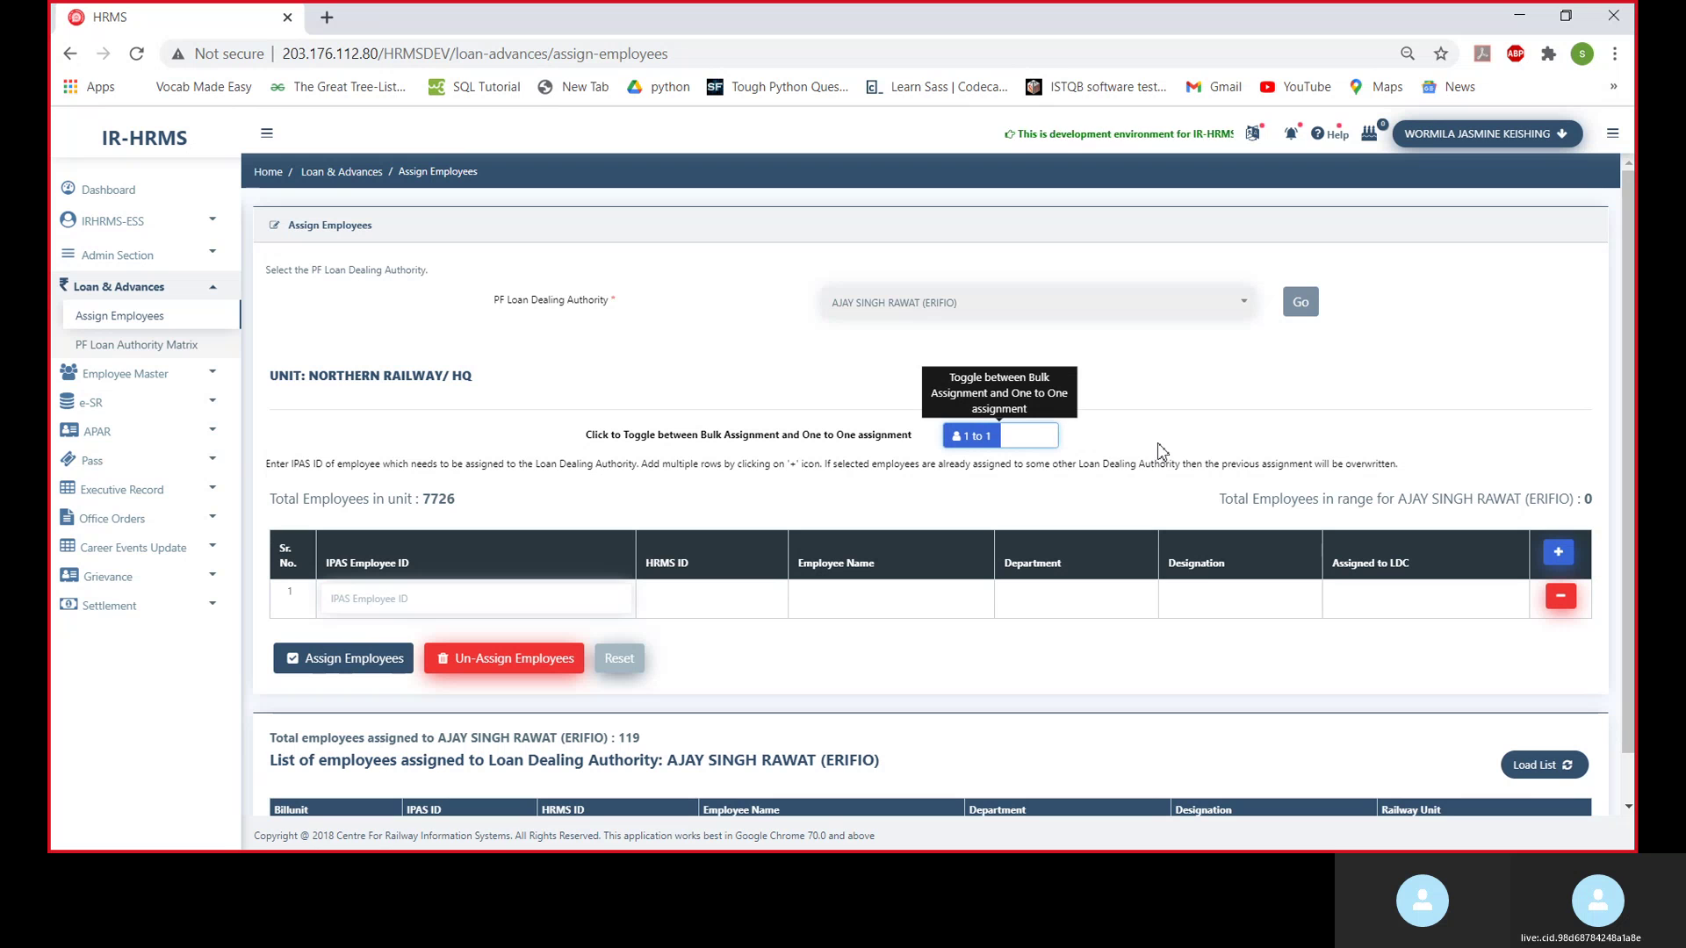
click(475, 602)
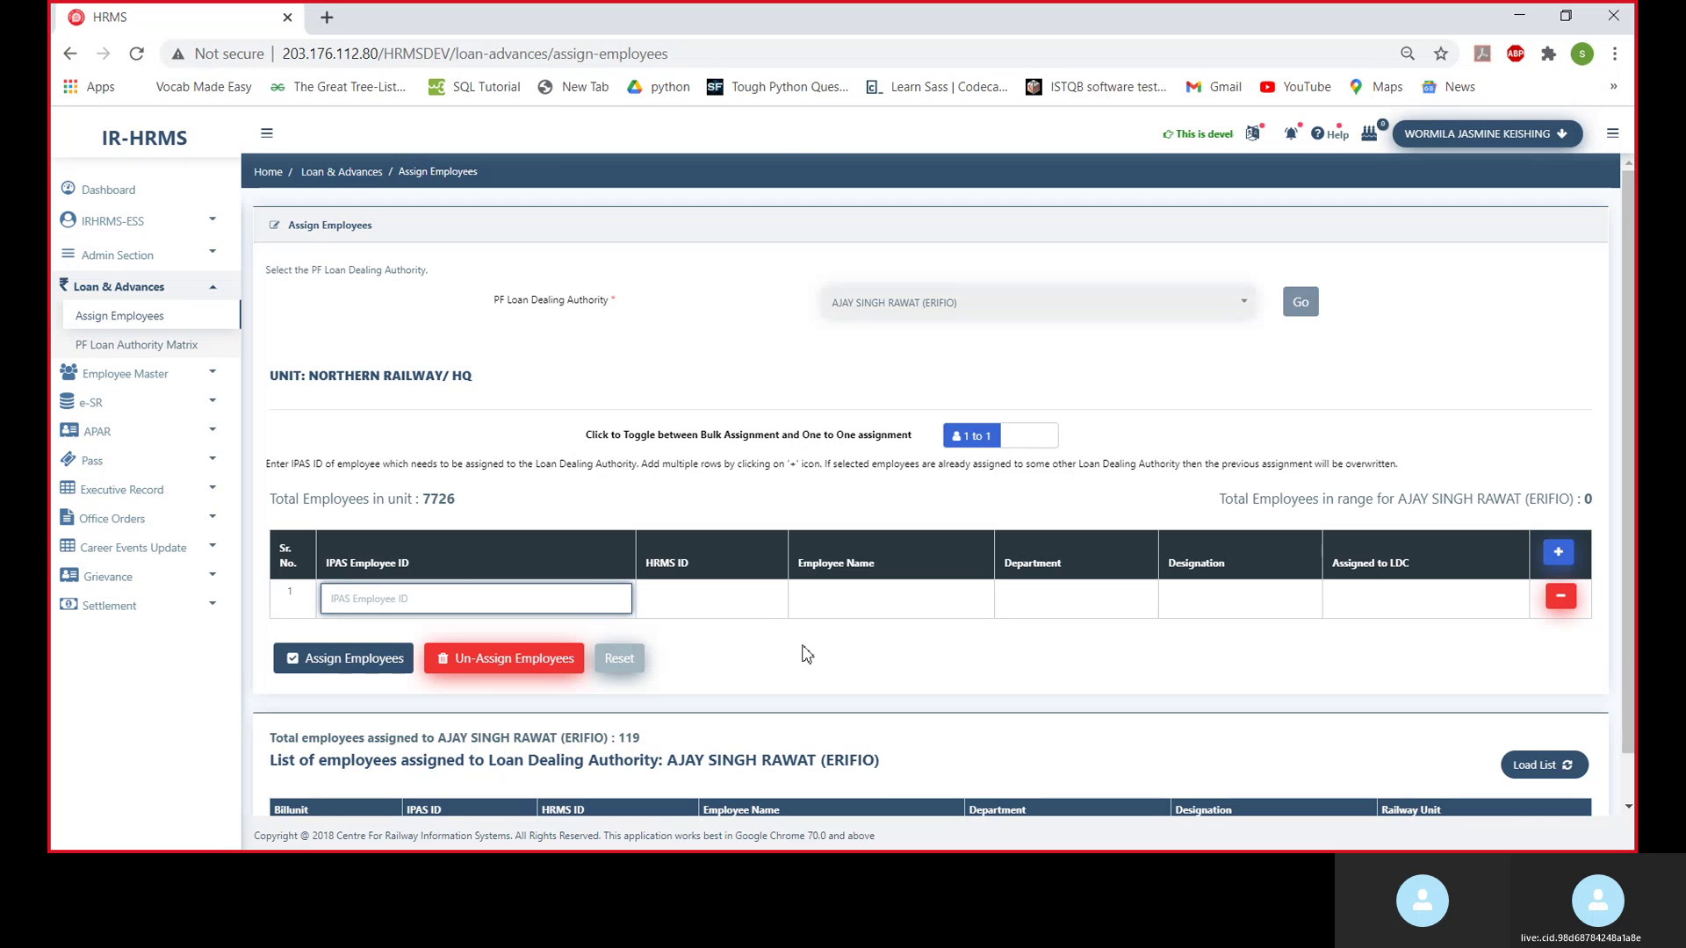
scroll(538, 617, down, 1)
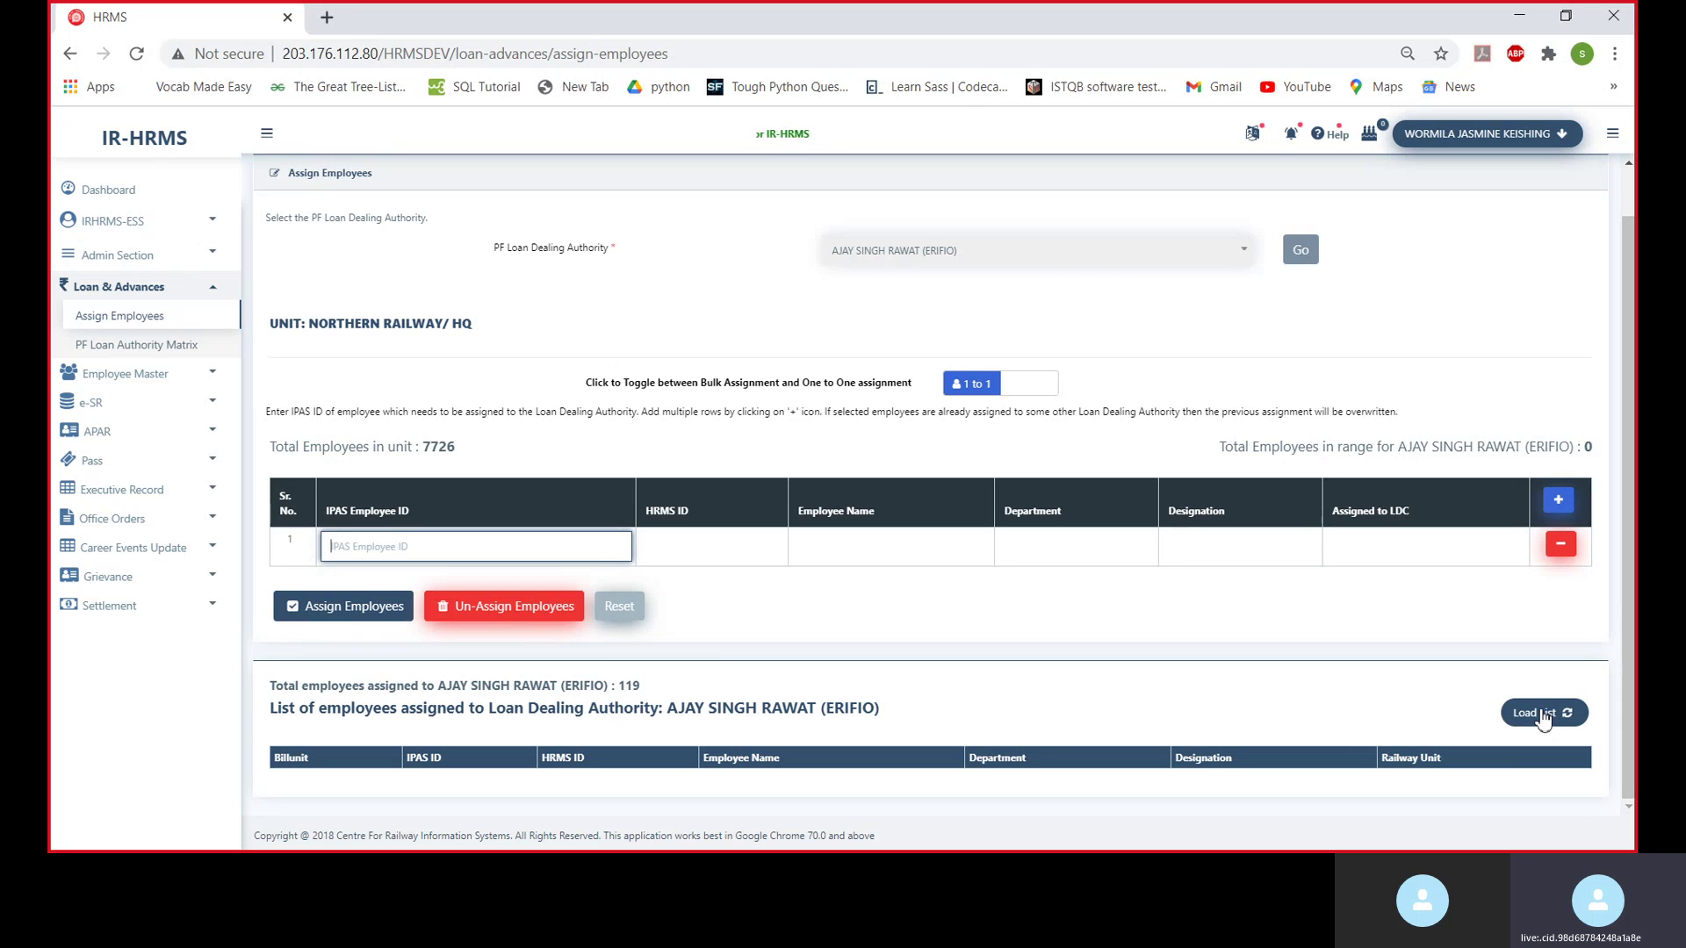
Step: Load the 119 employees assigned to the loan dealing authority and scroll through the table
click(1542, 718)
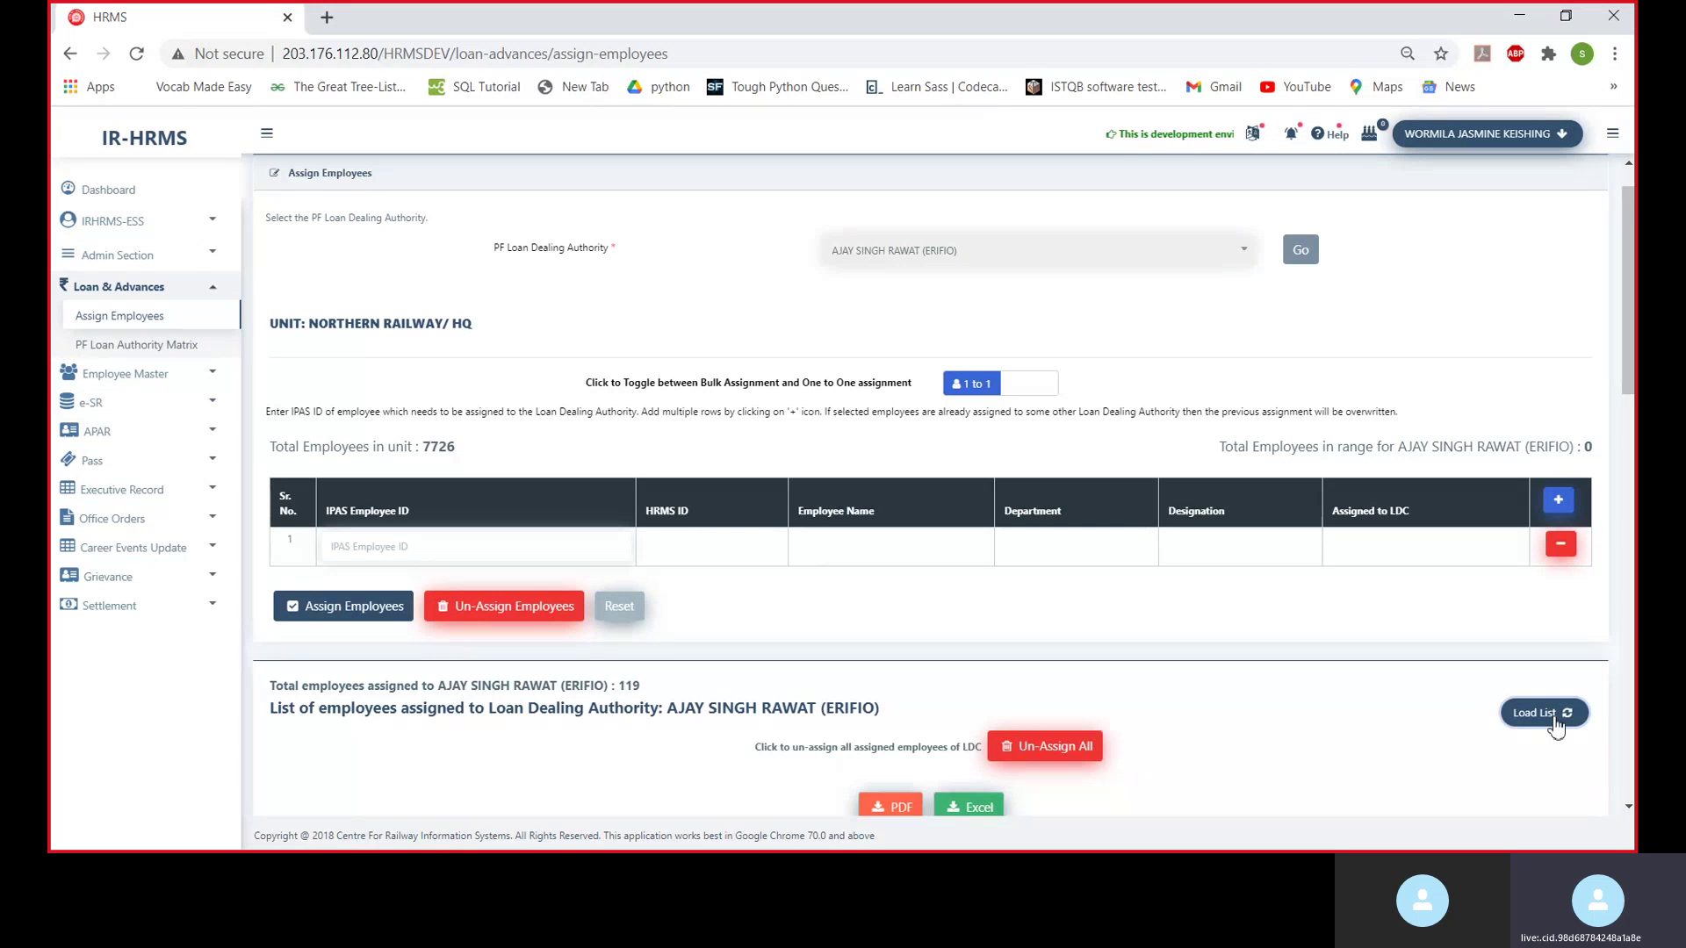
scroll(1300, 670, down, 5)
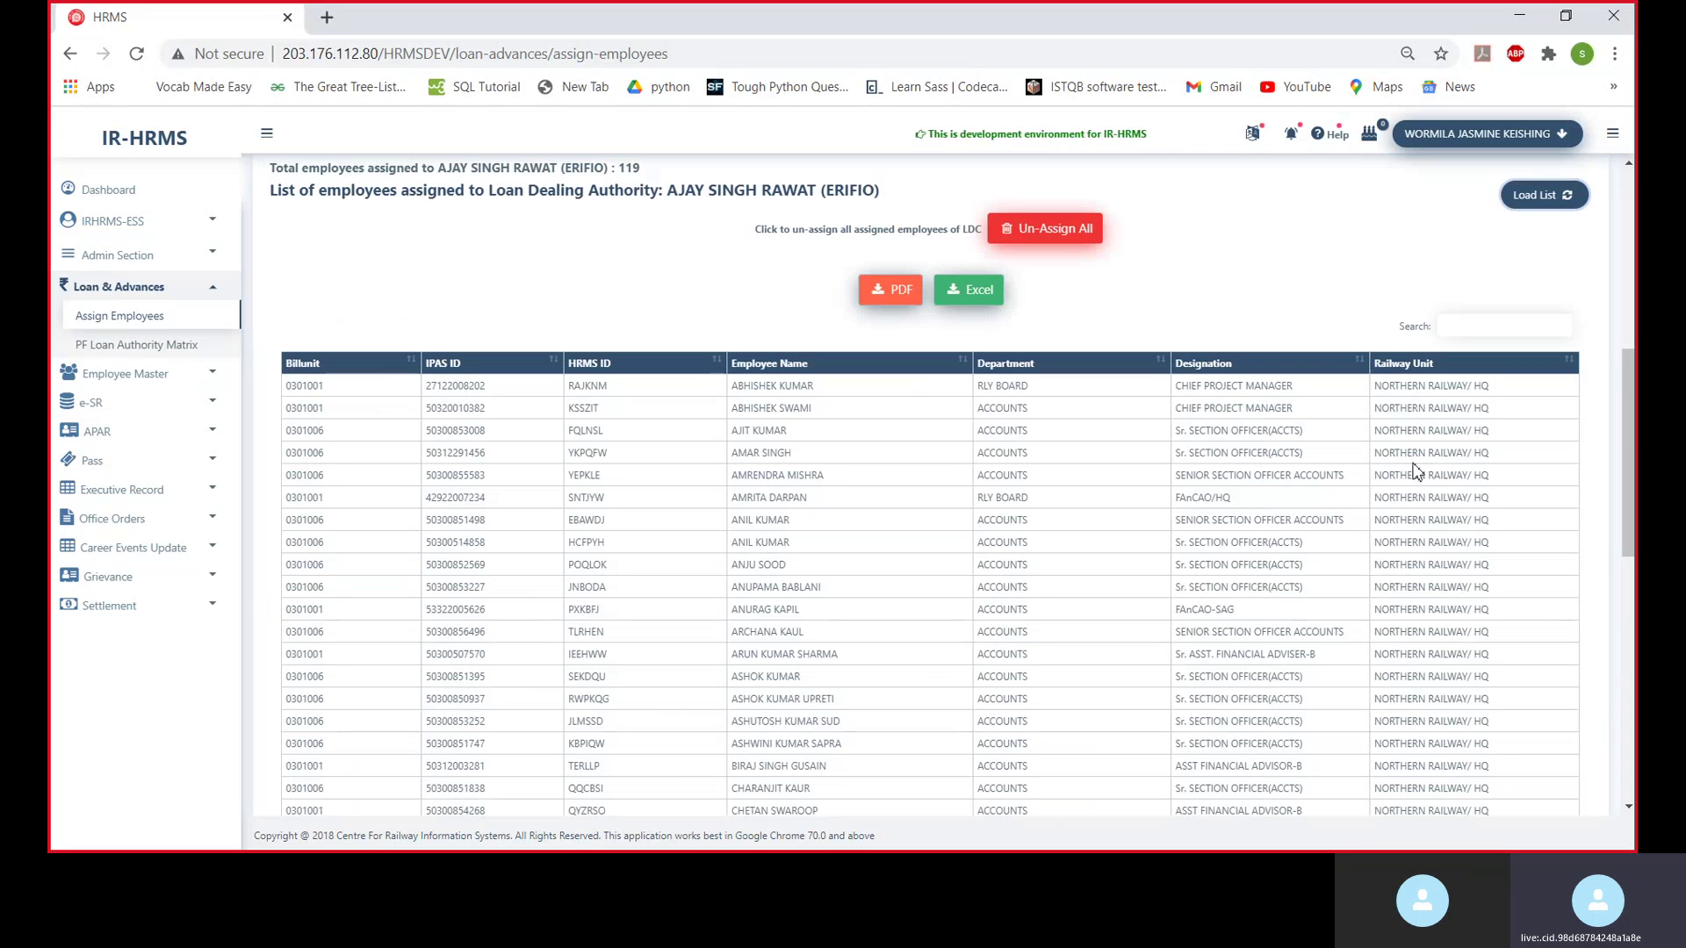
scroll(1402, 474, down, 10)
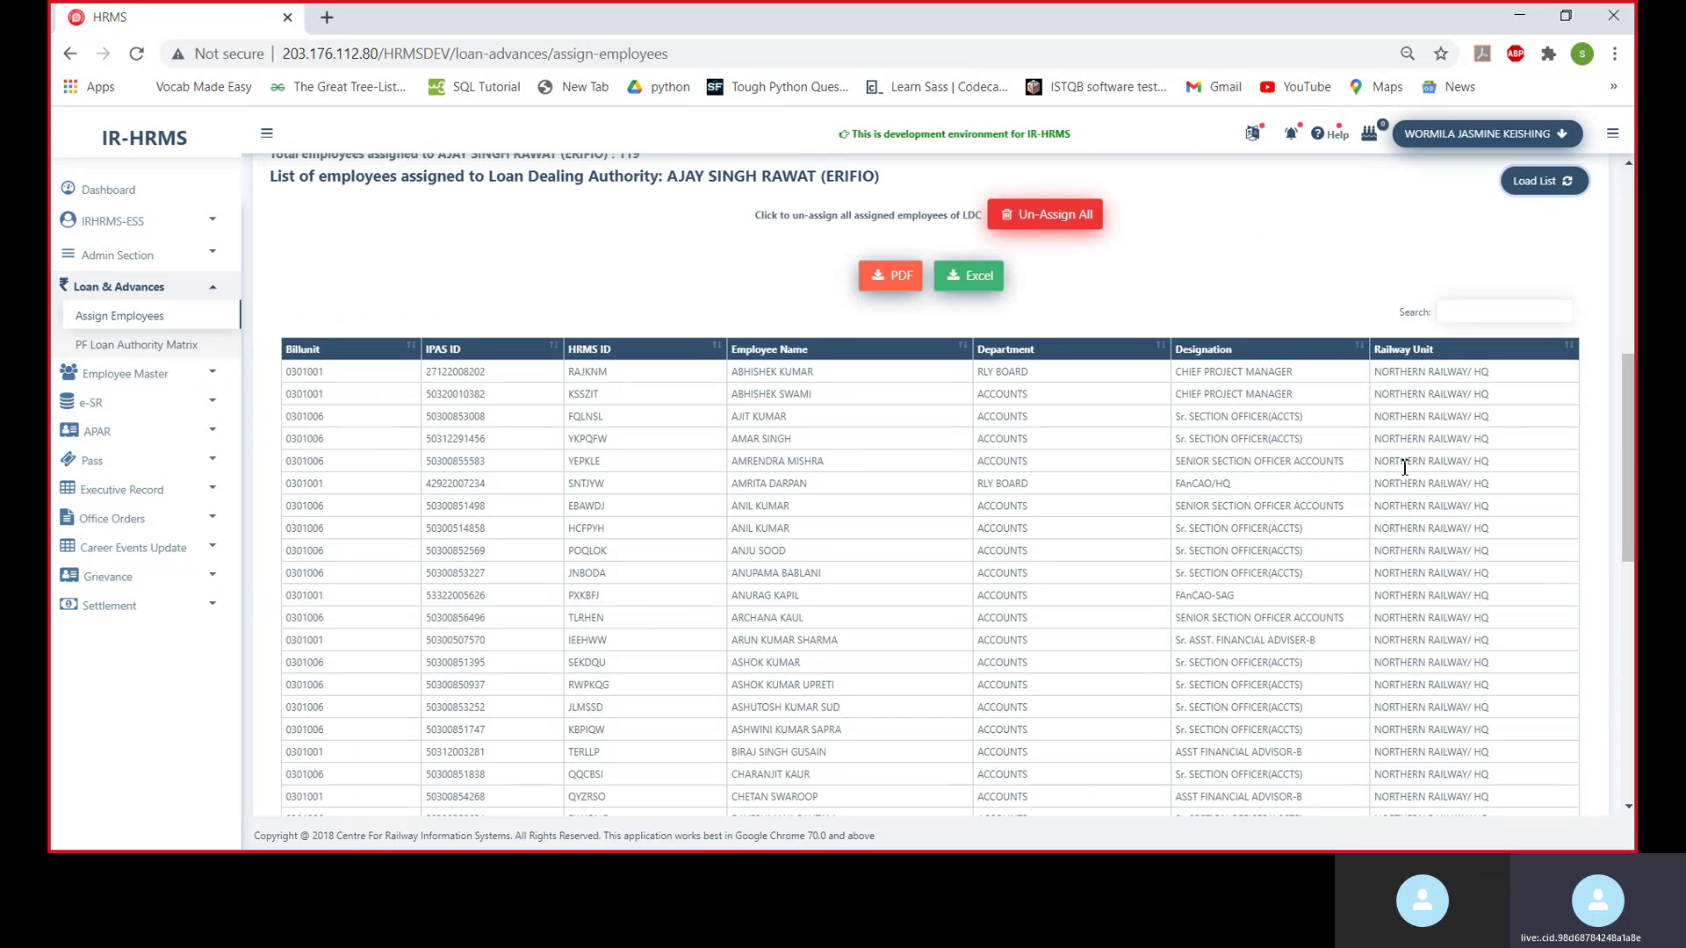
scroll(1395, 460, up, 3)
scroll(1395, 460, up, 15)
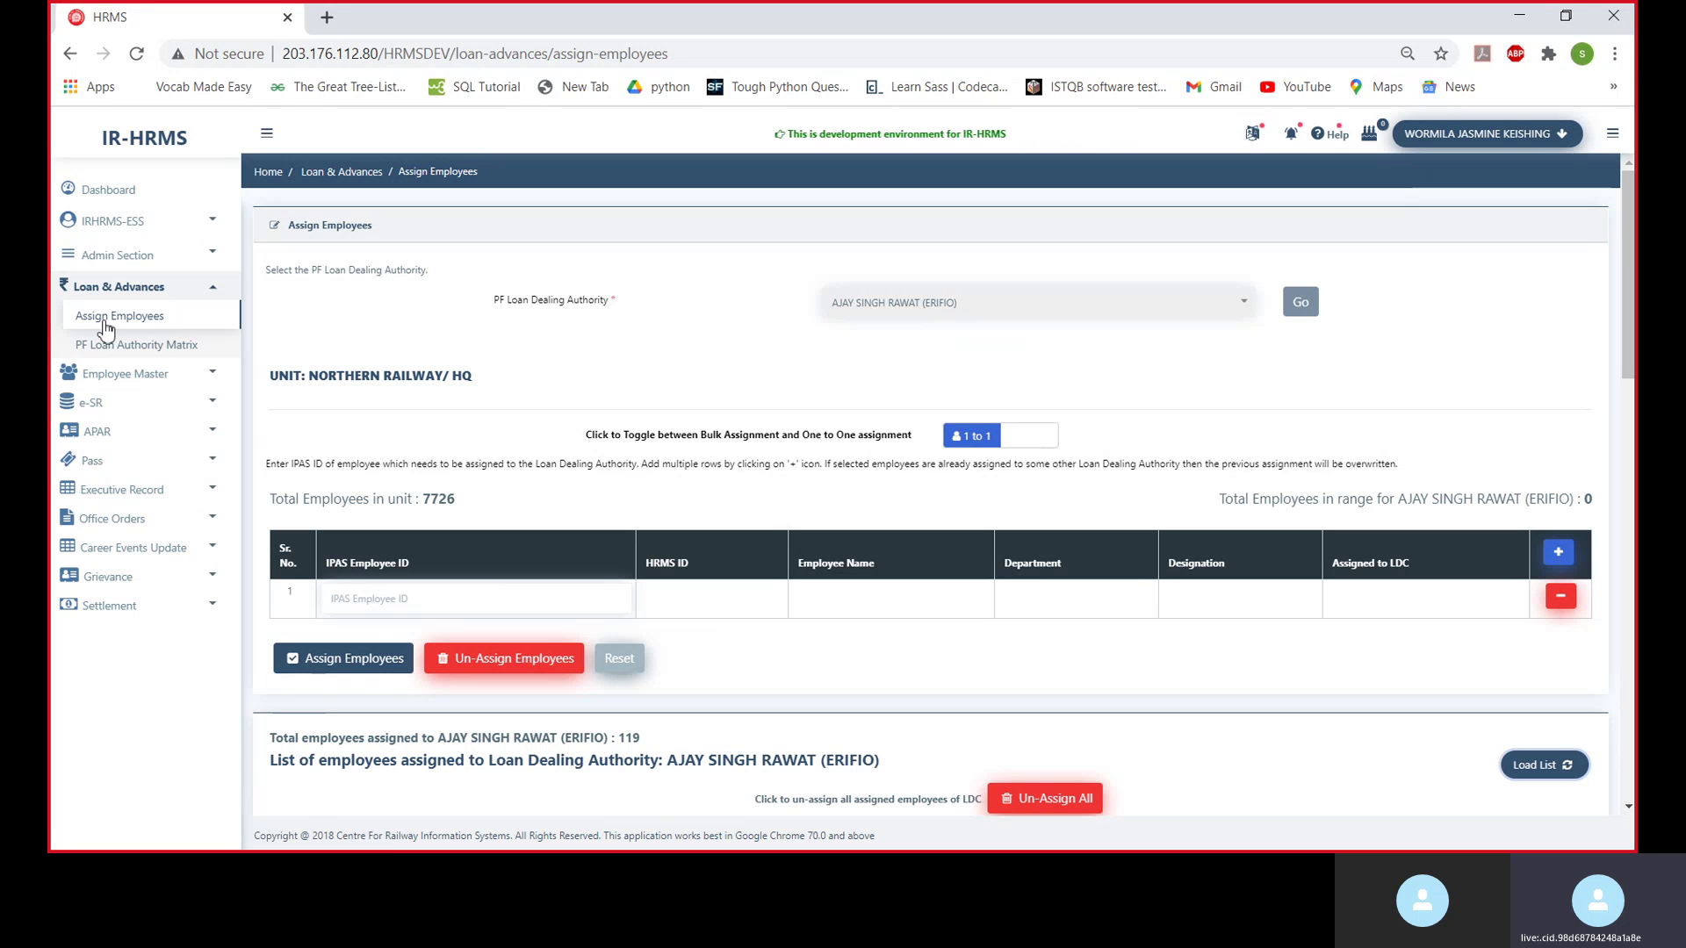
Step: Log out and sign in as a different employee with username, password and OTP verification
click(1432, 141)
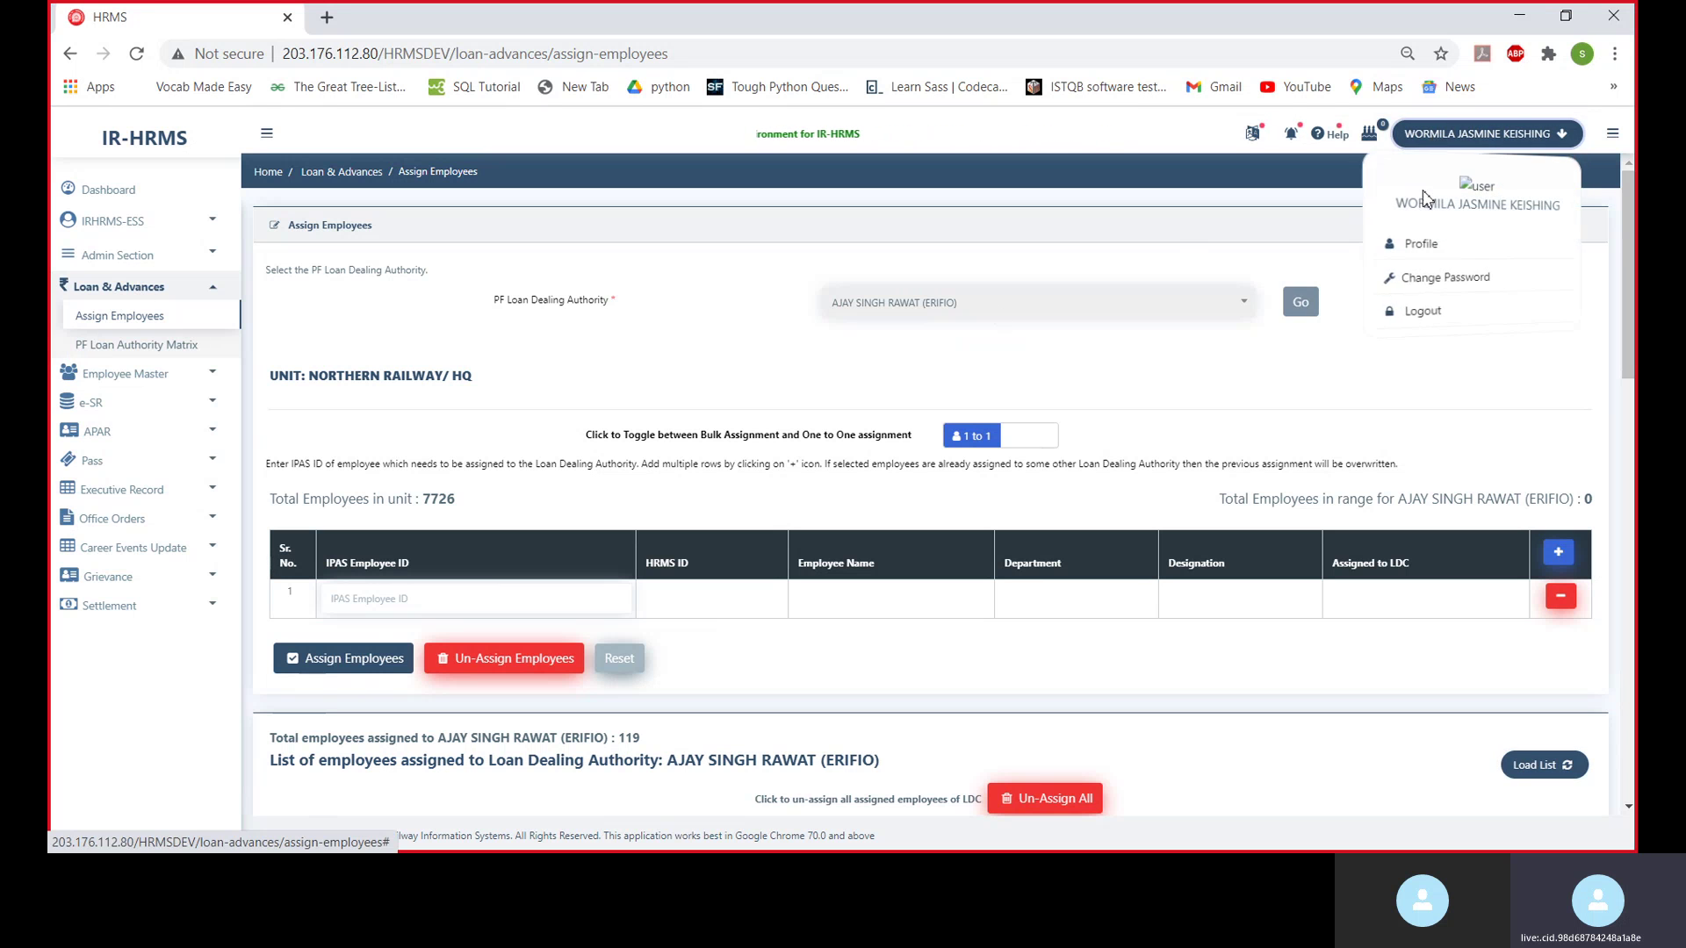
click(1415, 312)
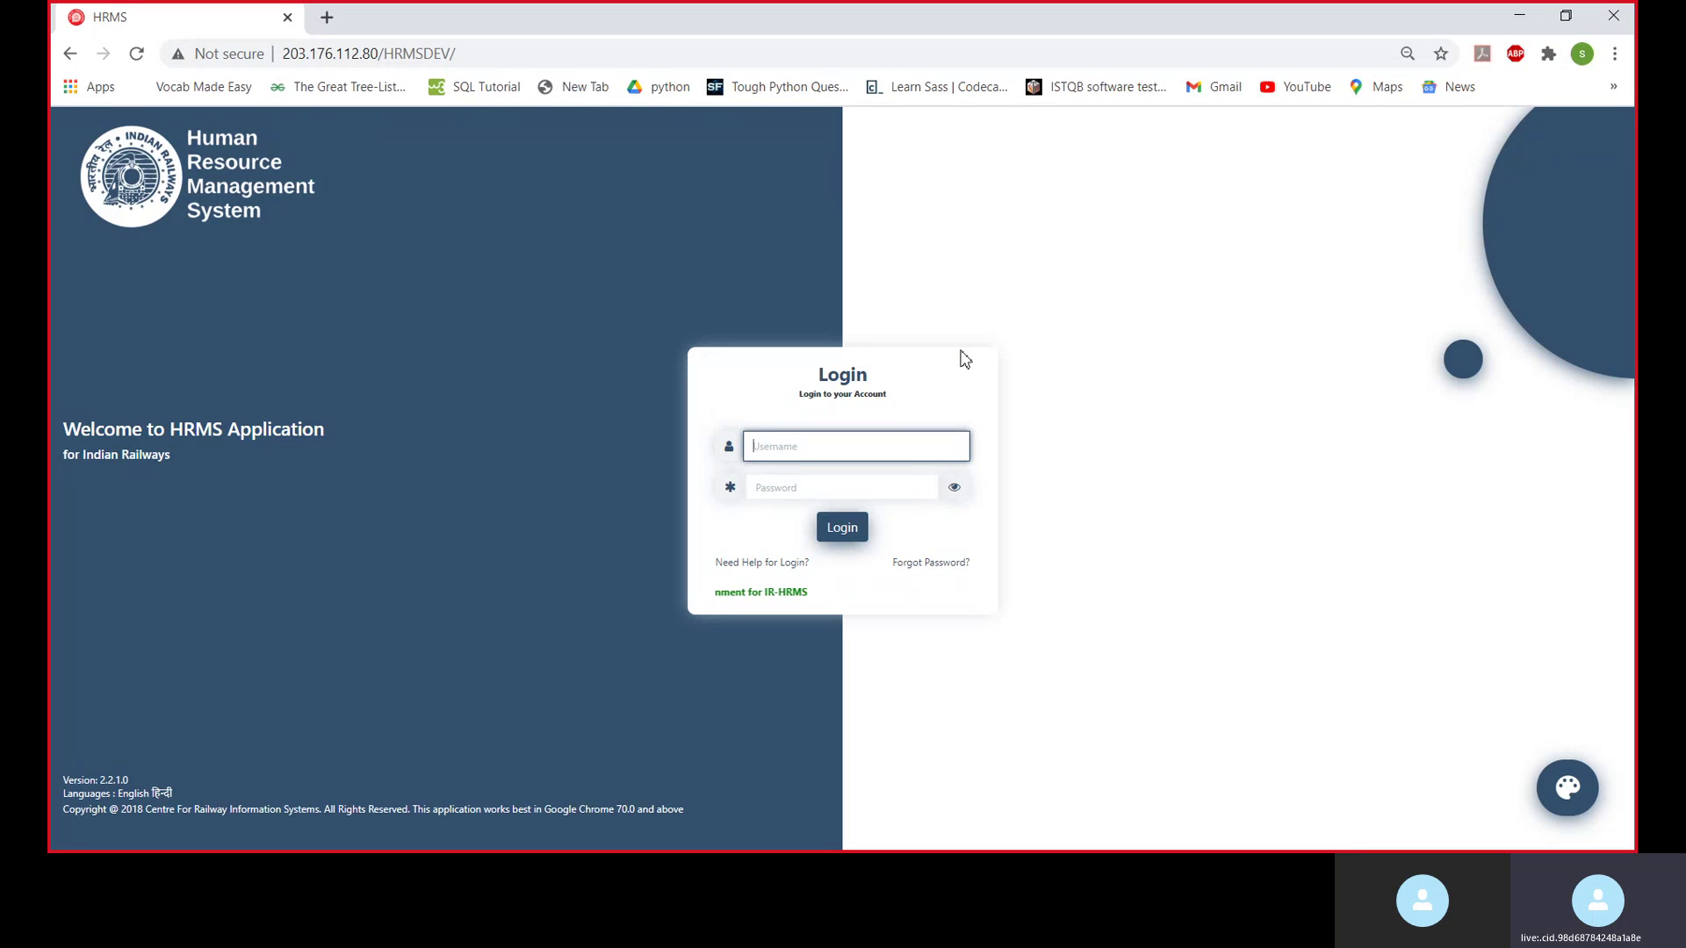
text(T)
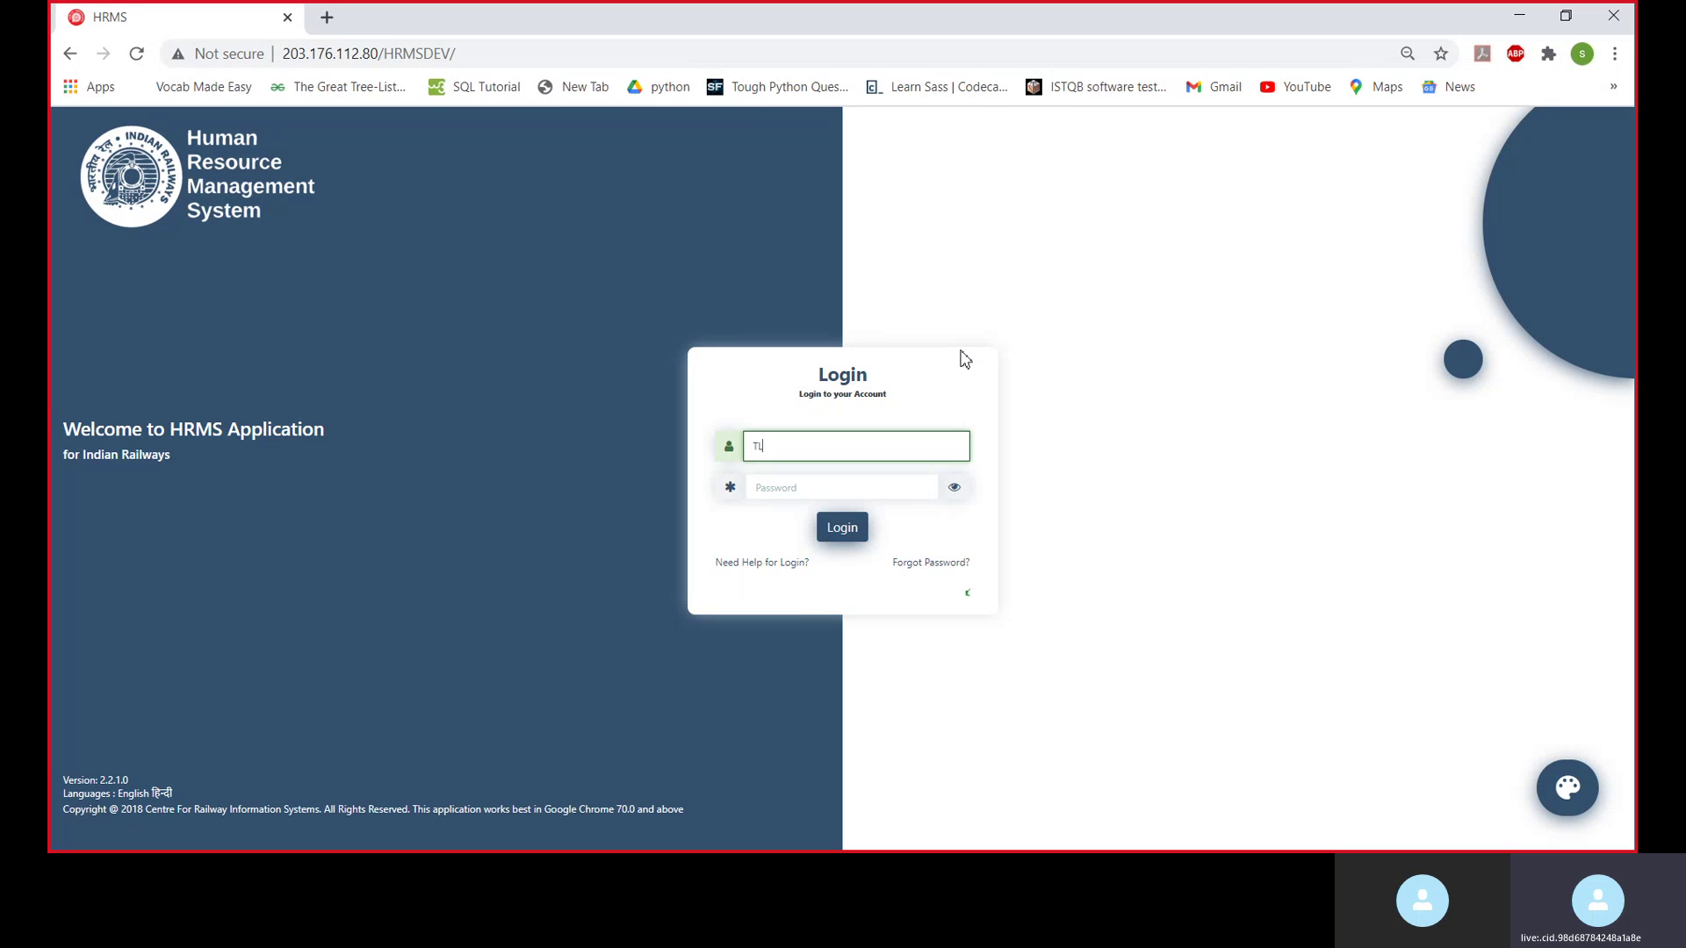
text(LRHEN)
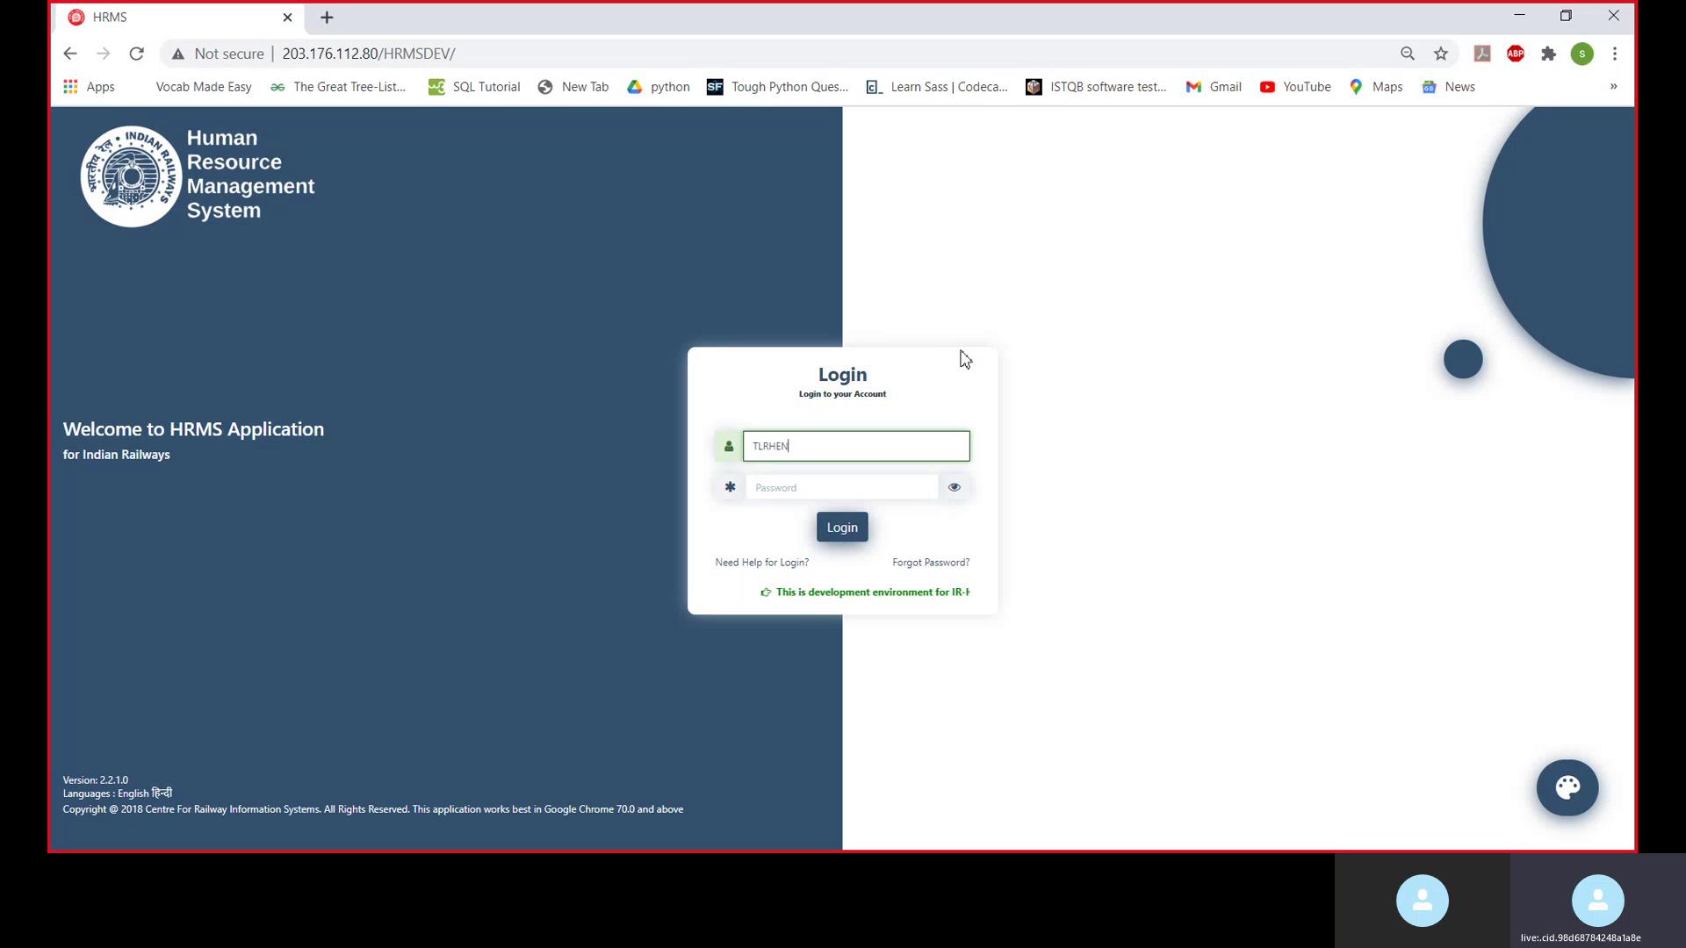
click(778, 499)
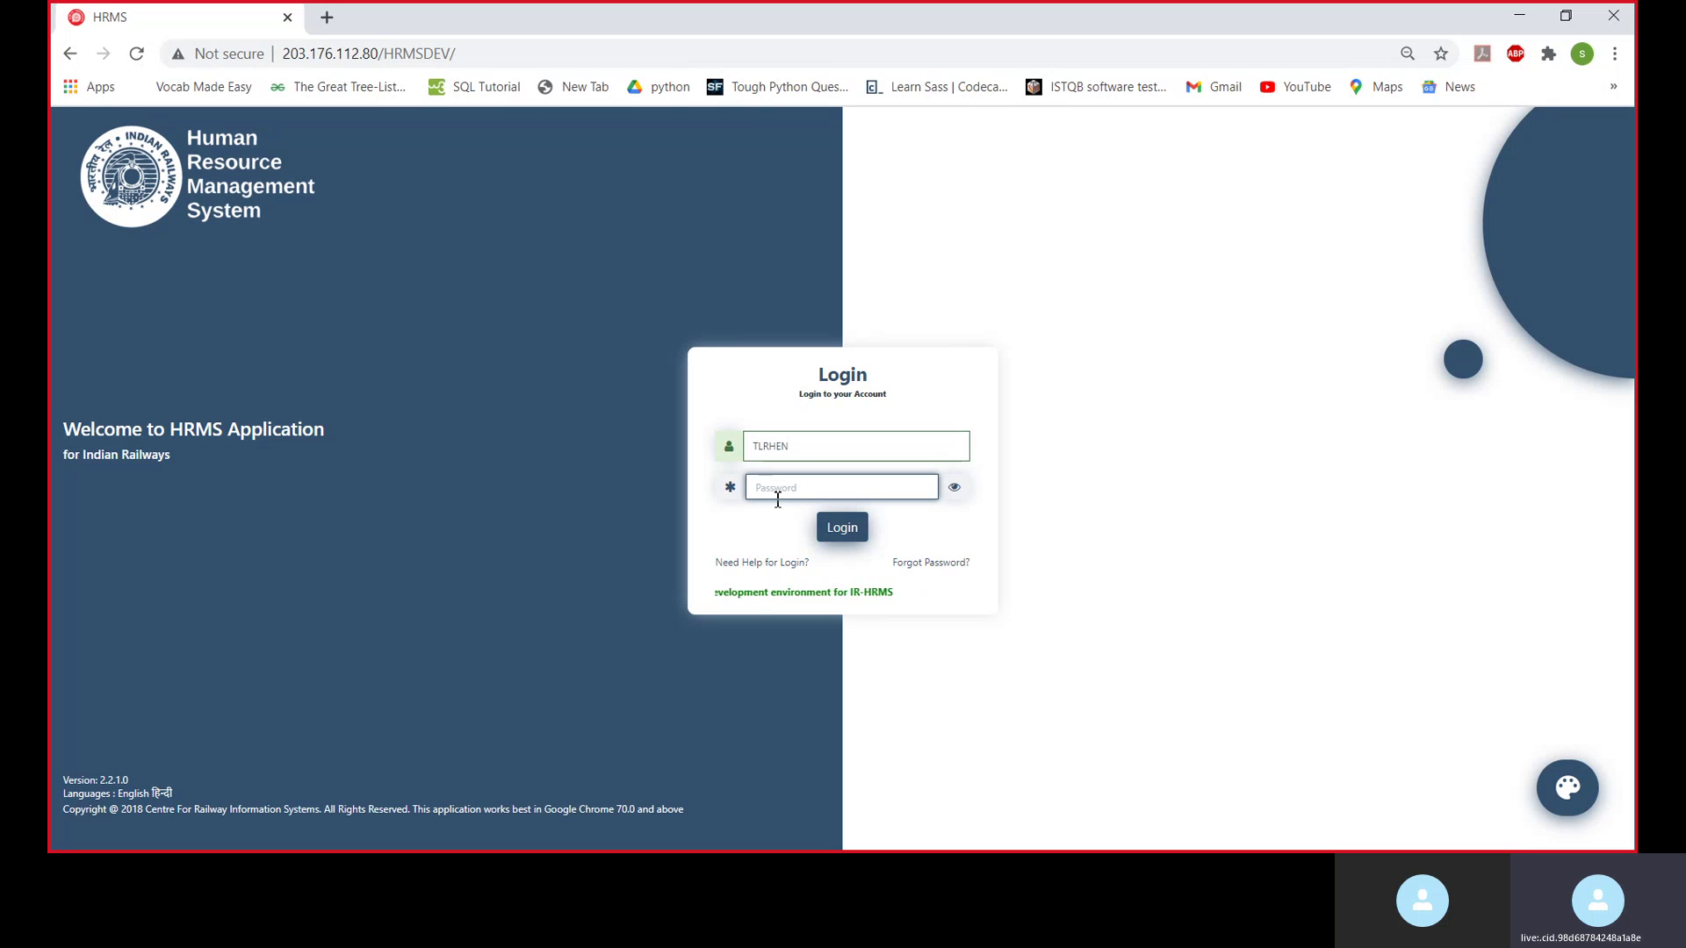
text(••••••)
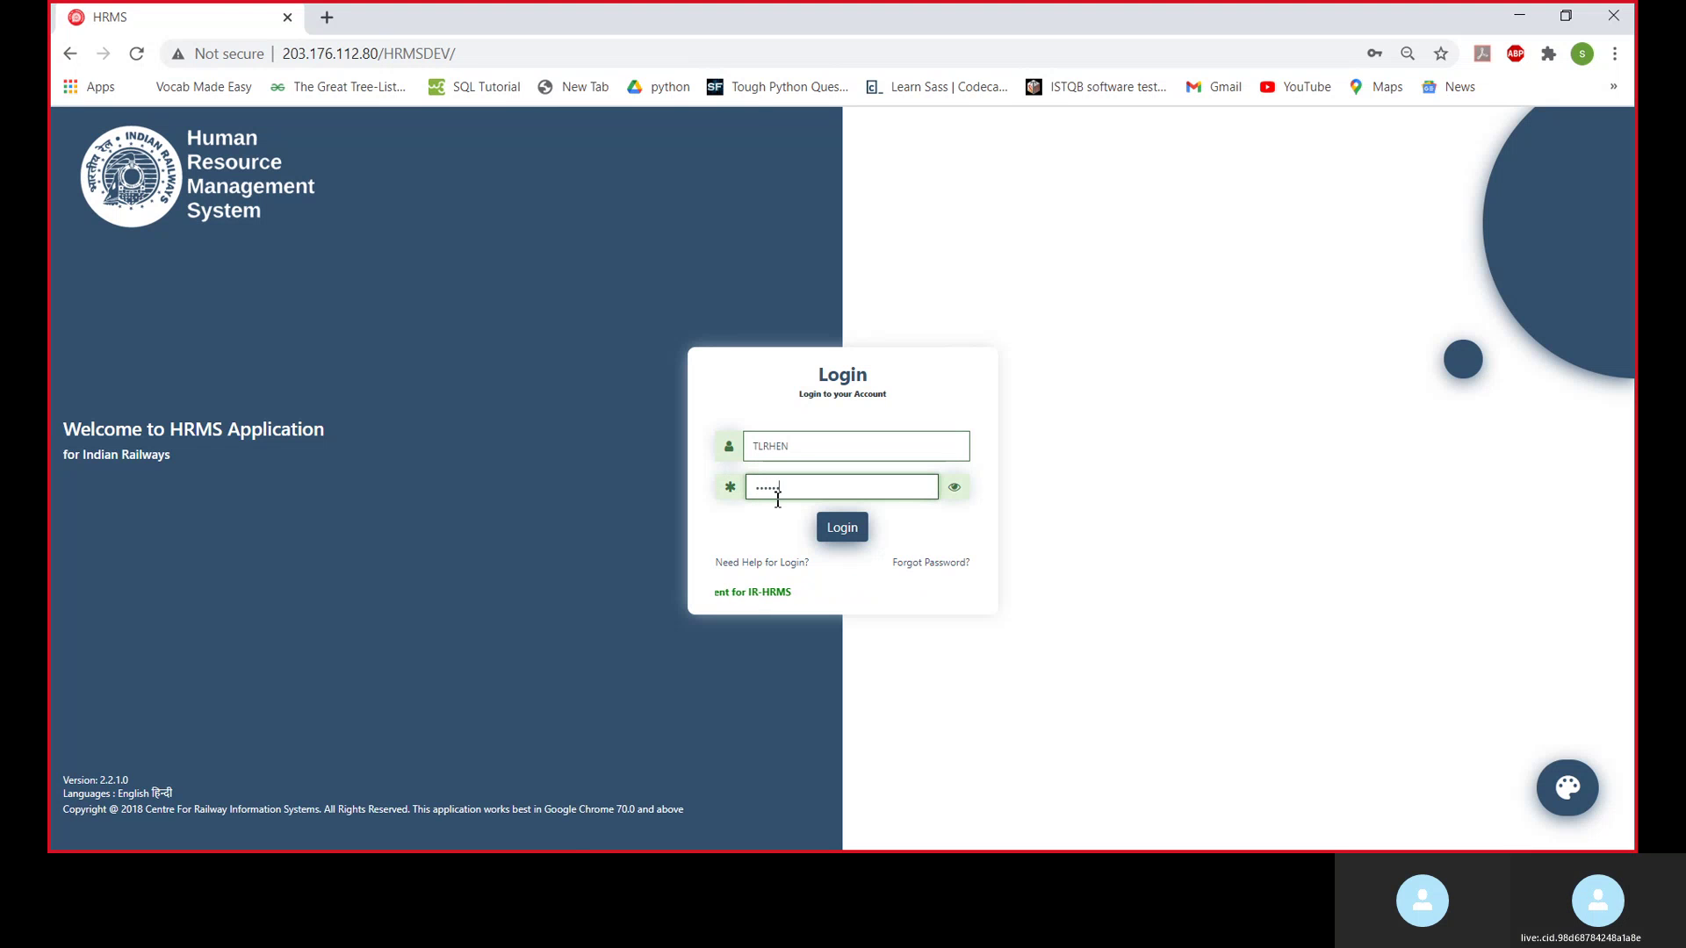
text(•••)
key(Return)
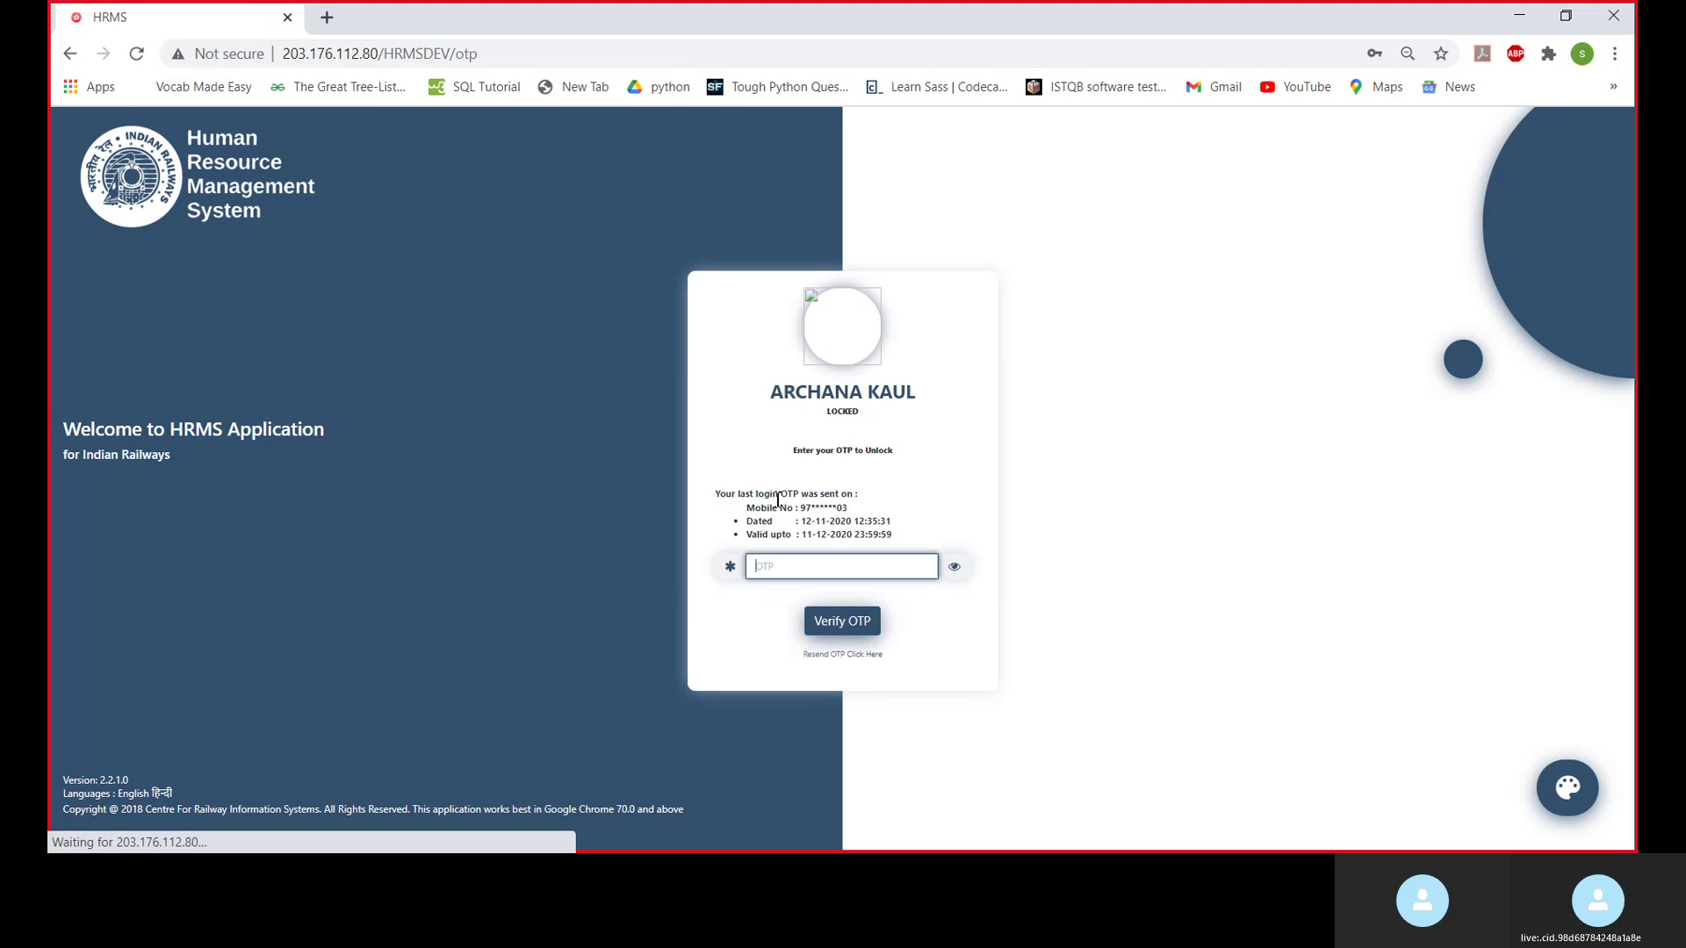
text(•••••)
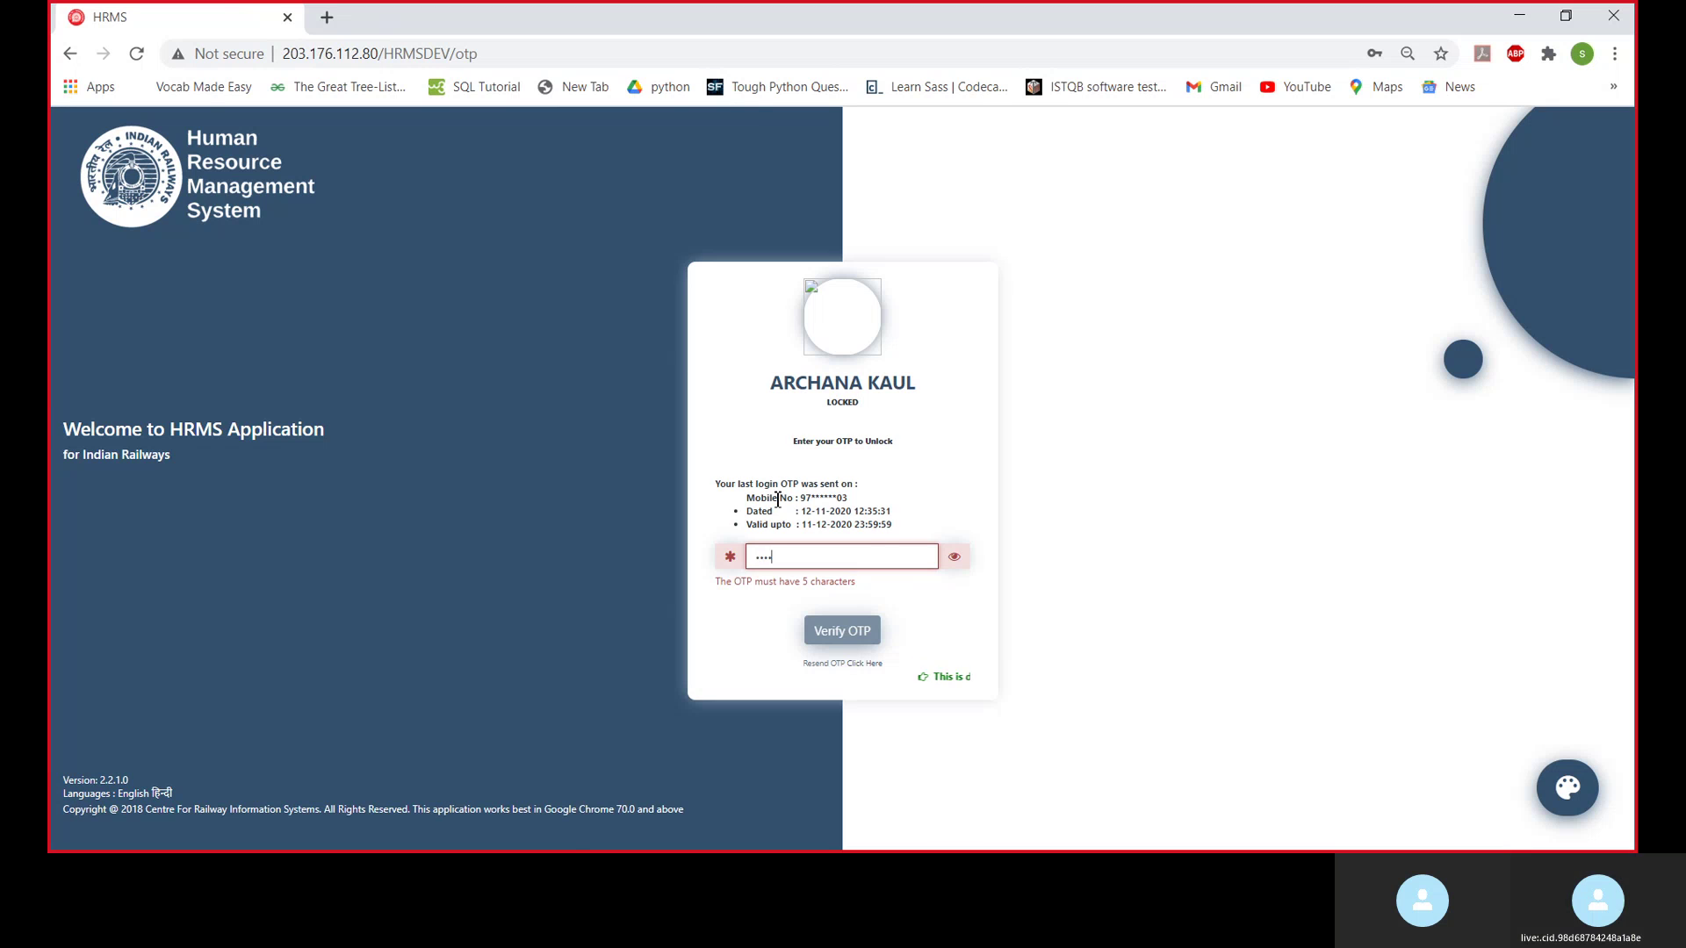
key(Return)
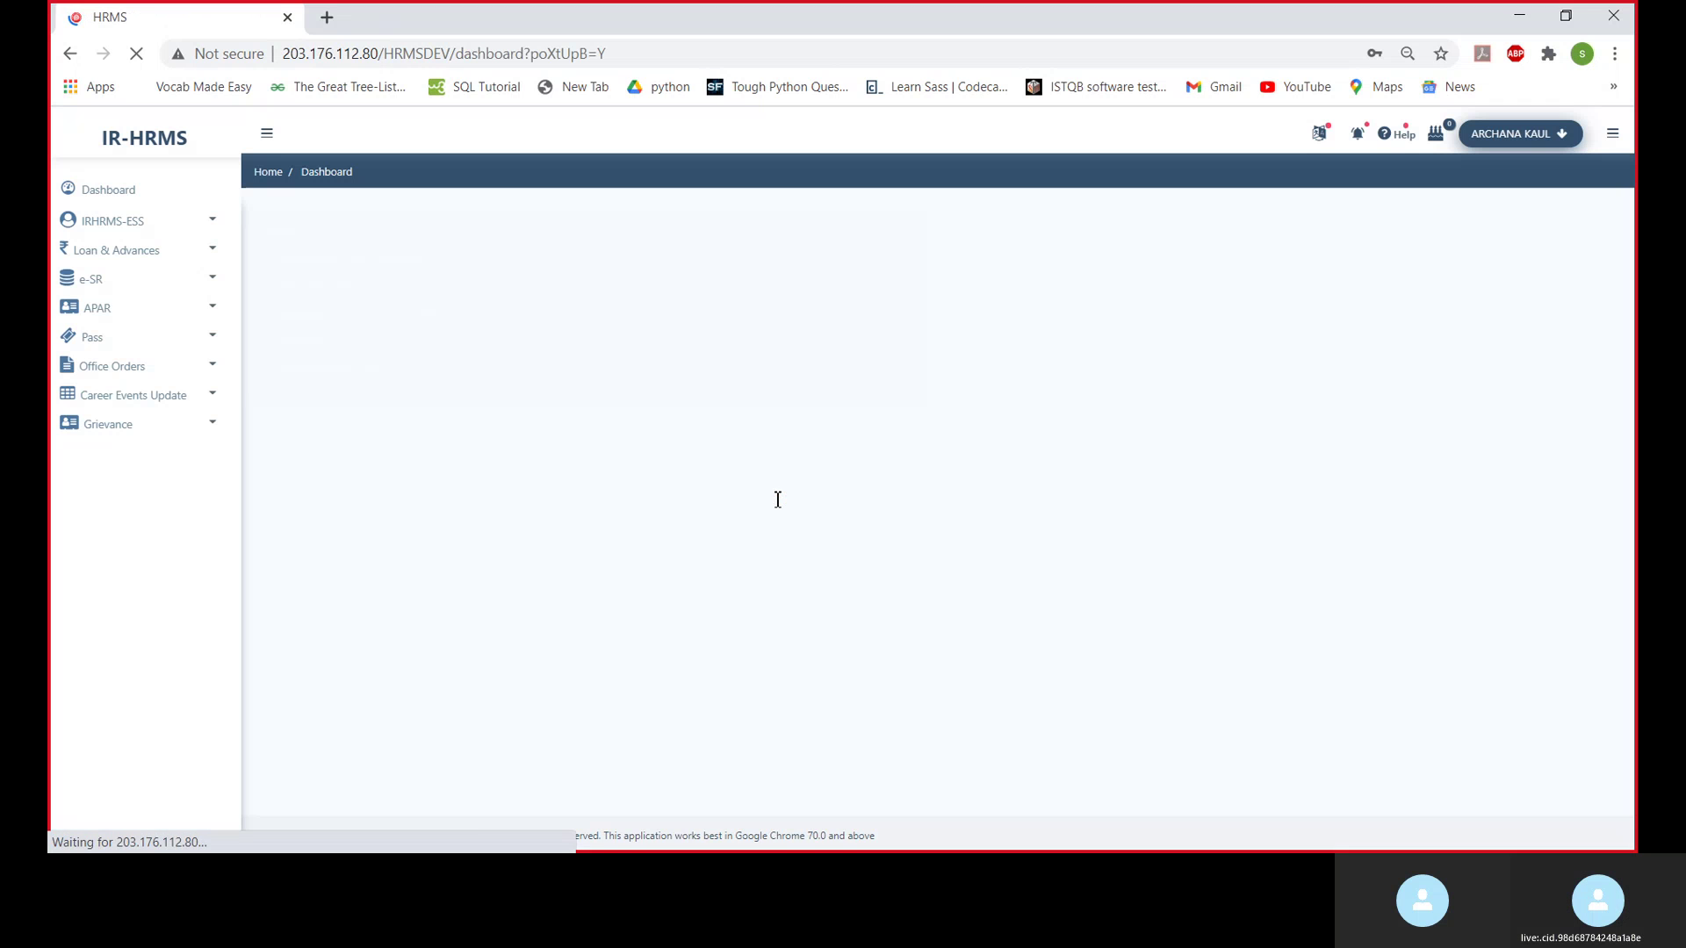
Step: Open My PF Applications under Loan & Advances, which shows no applications yet
click(158, 254)
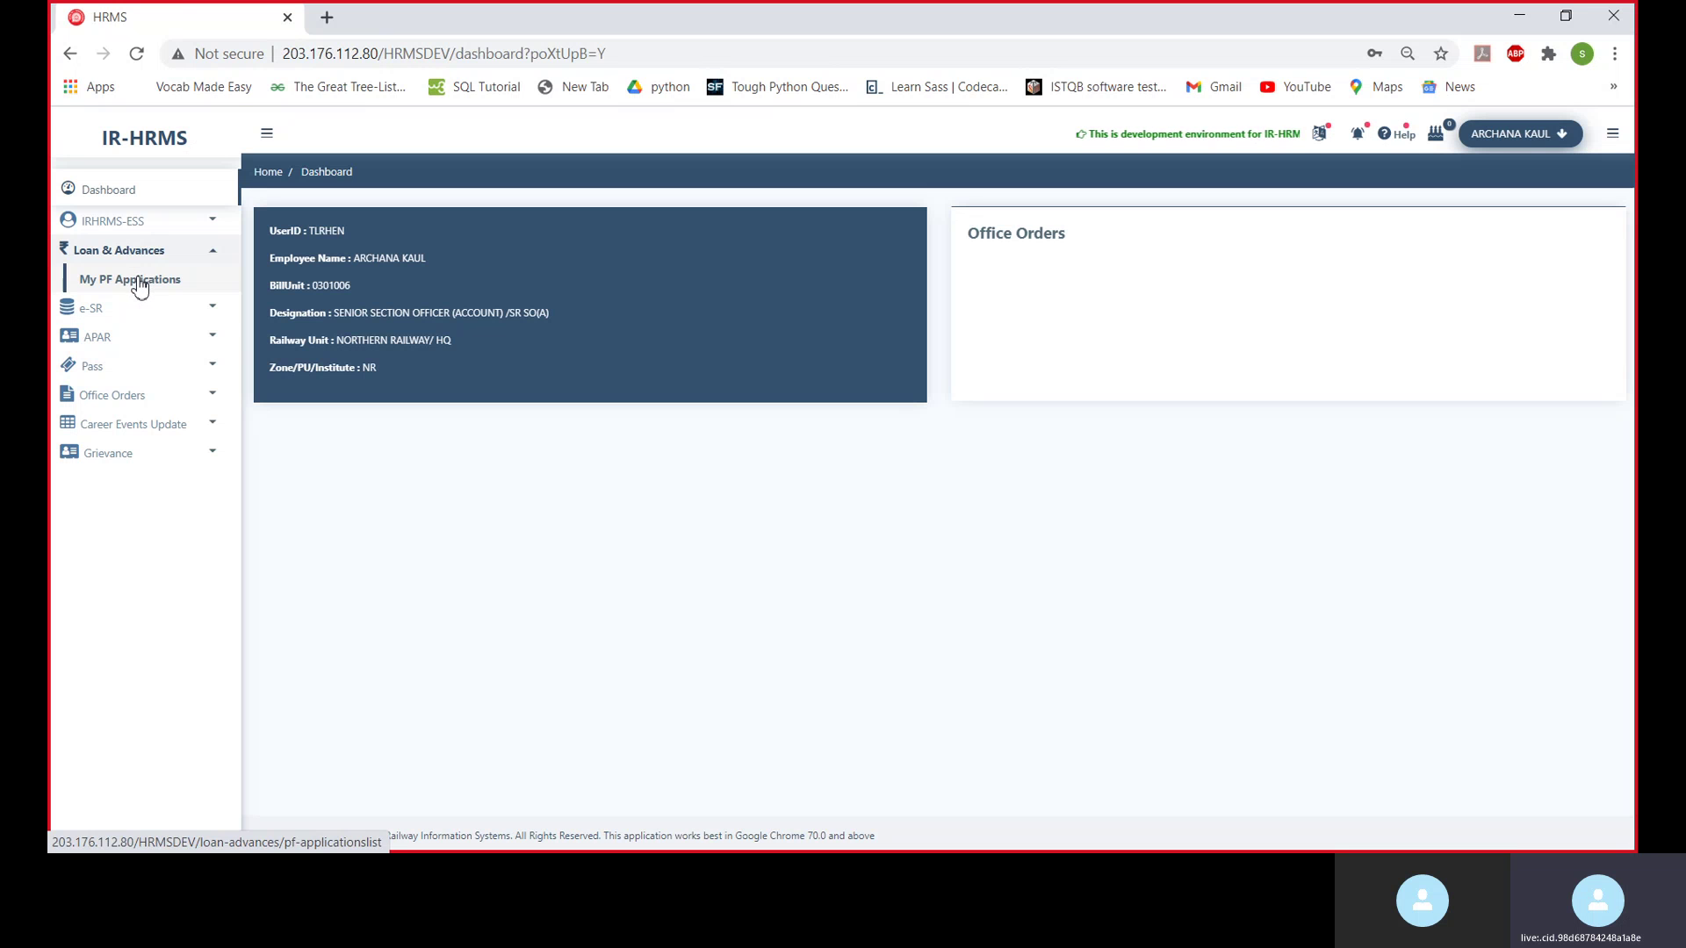
click(139, 281)
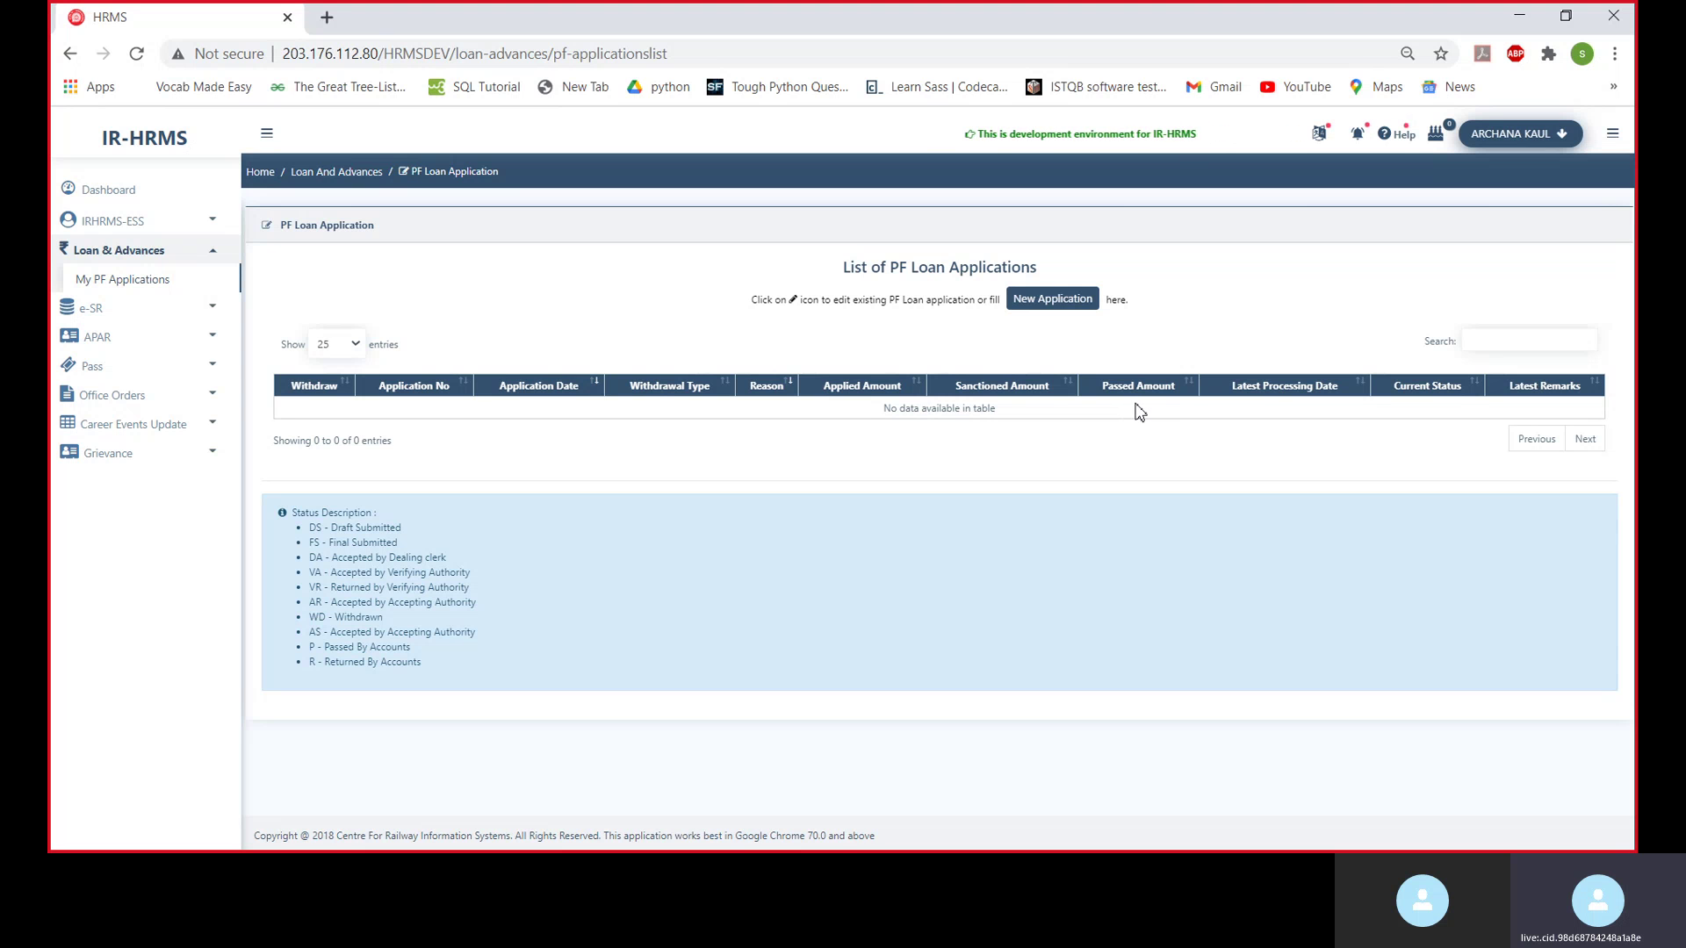
Step: Start a new PF loan application and review its PF balance and outstanding balance of 0
click(1054, 300)
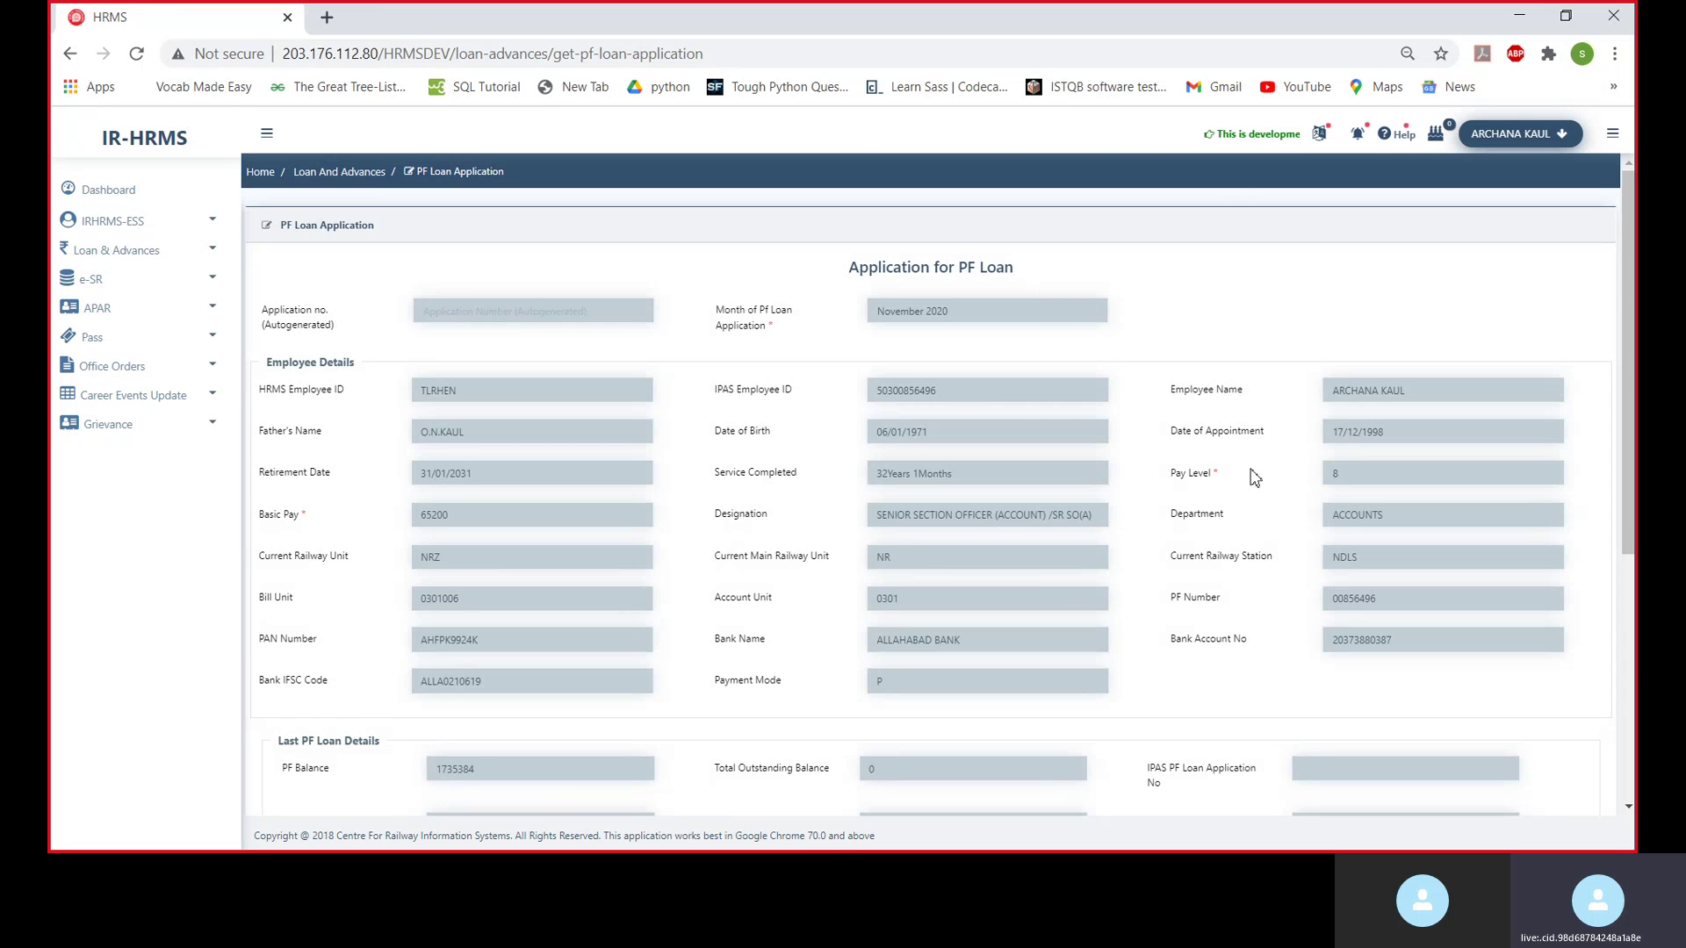
scroll(1254, 476, down, 2)
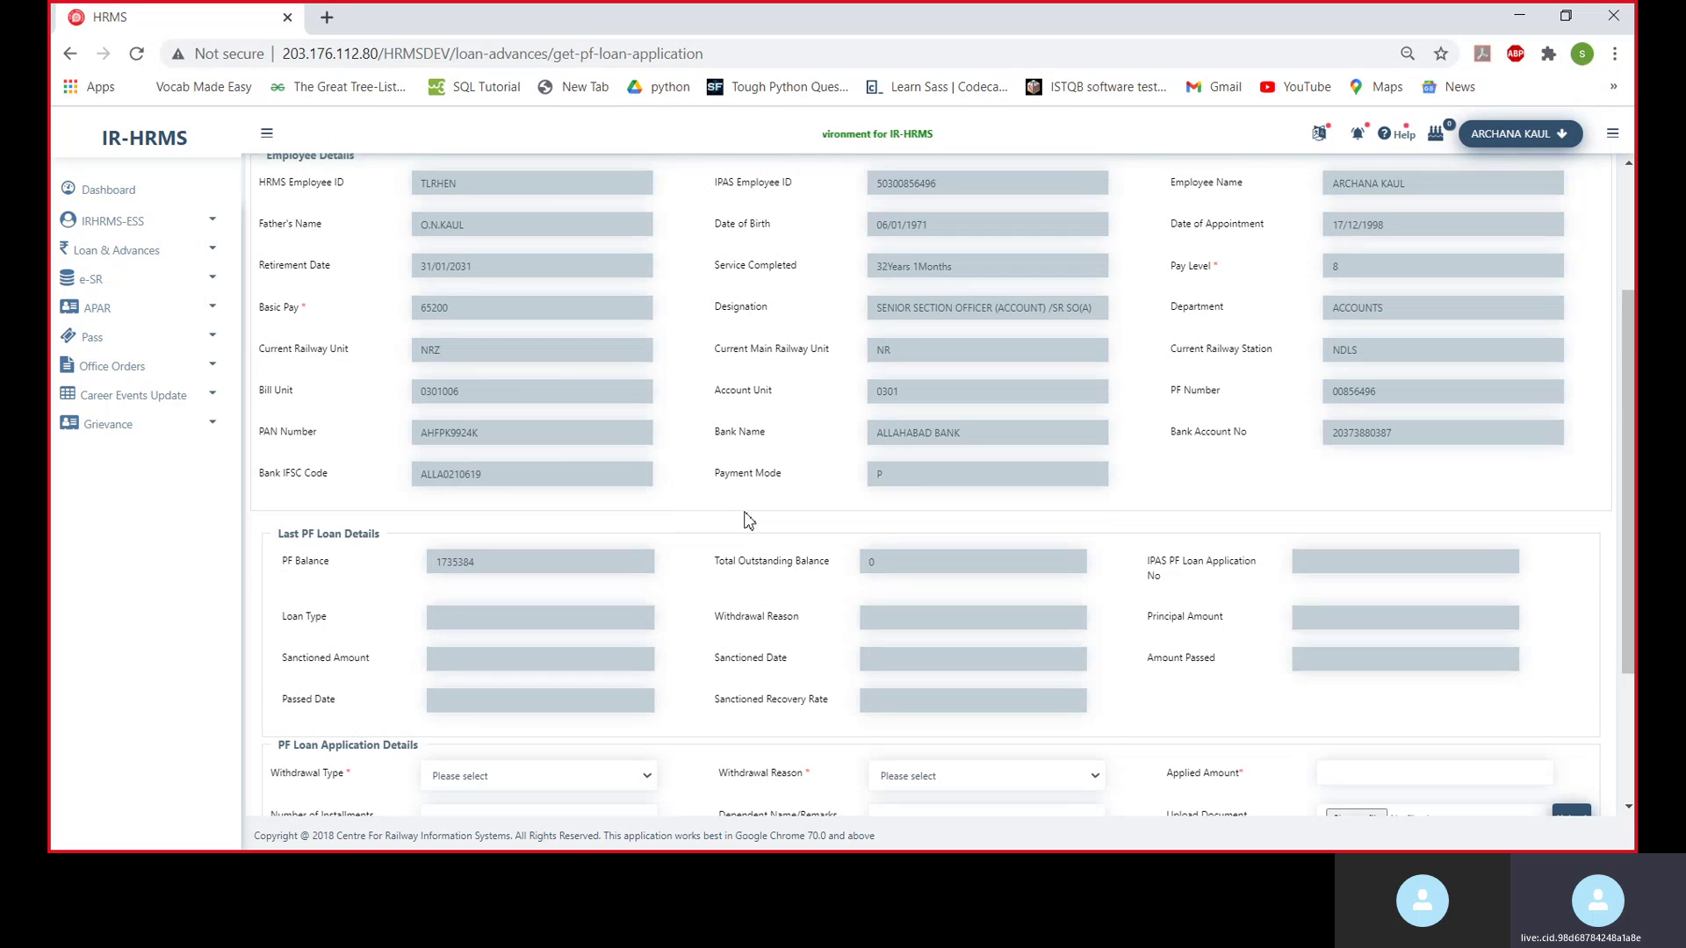
scroll(748, 519, down, 3)
double_click(471, 347)
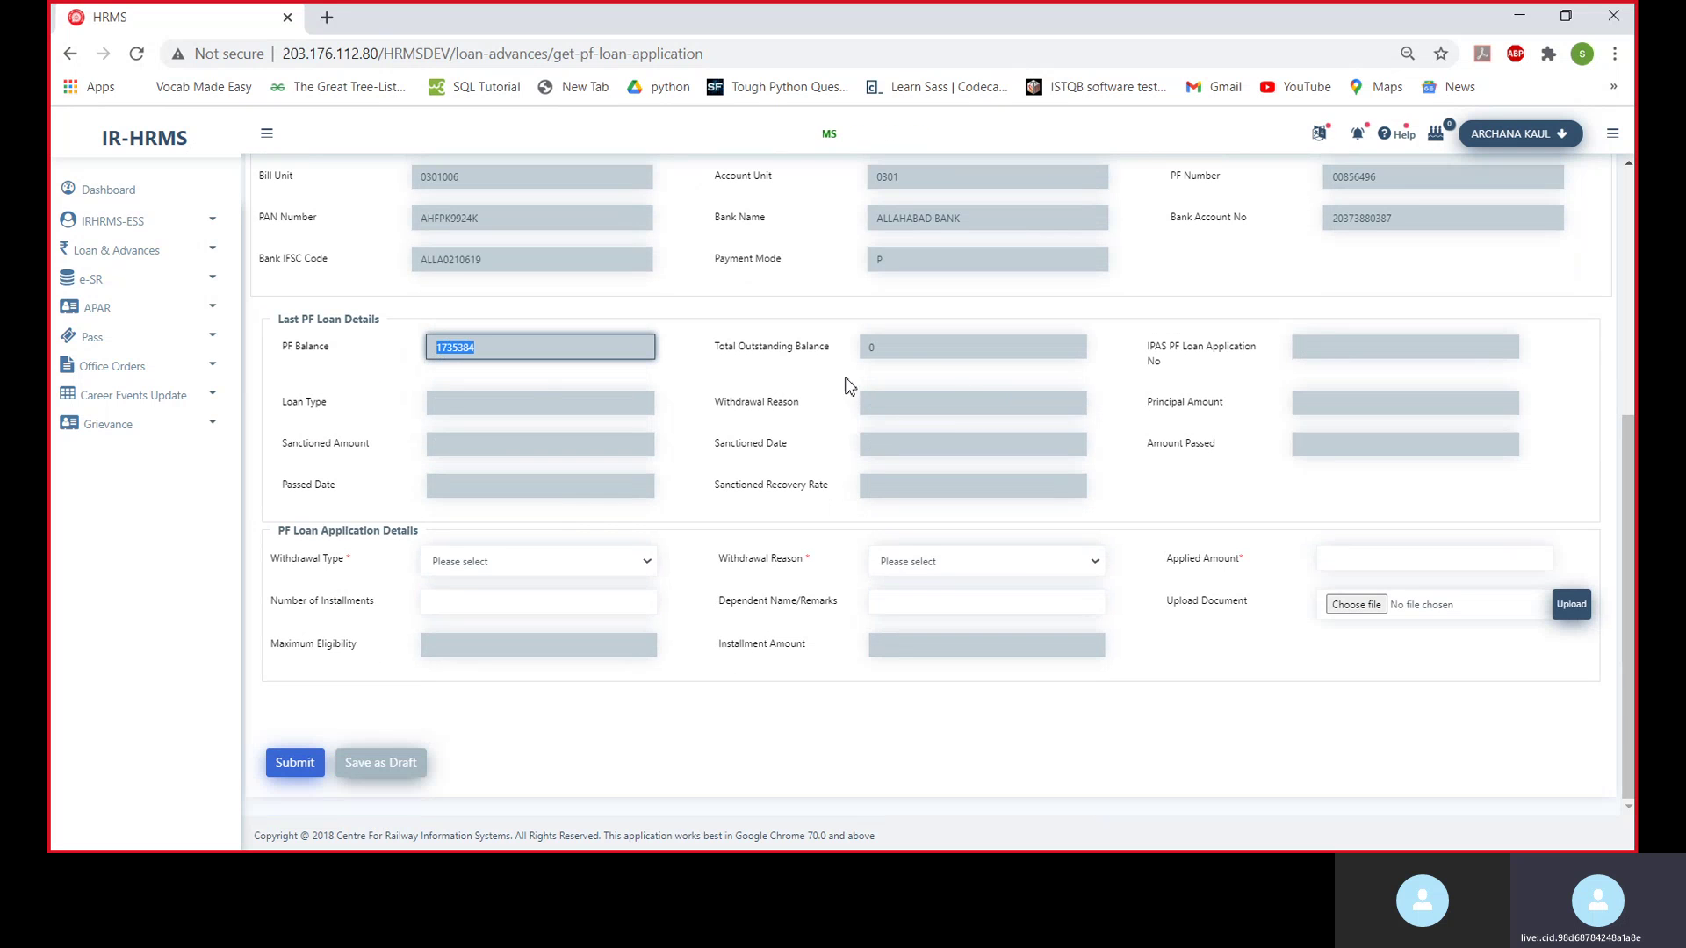
double_click(910, 345)
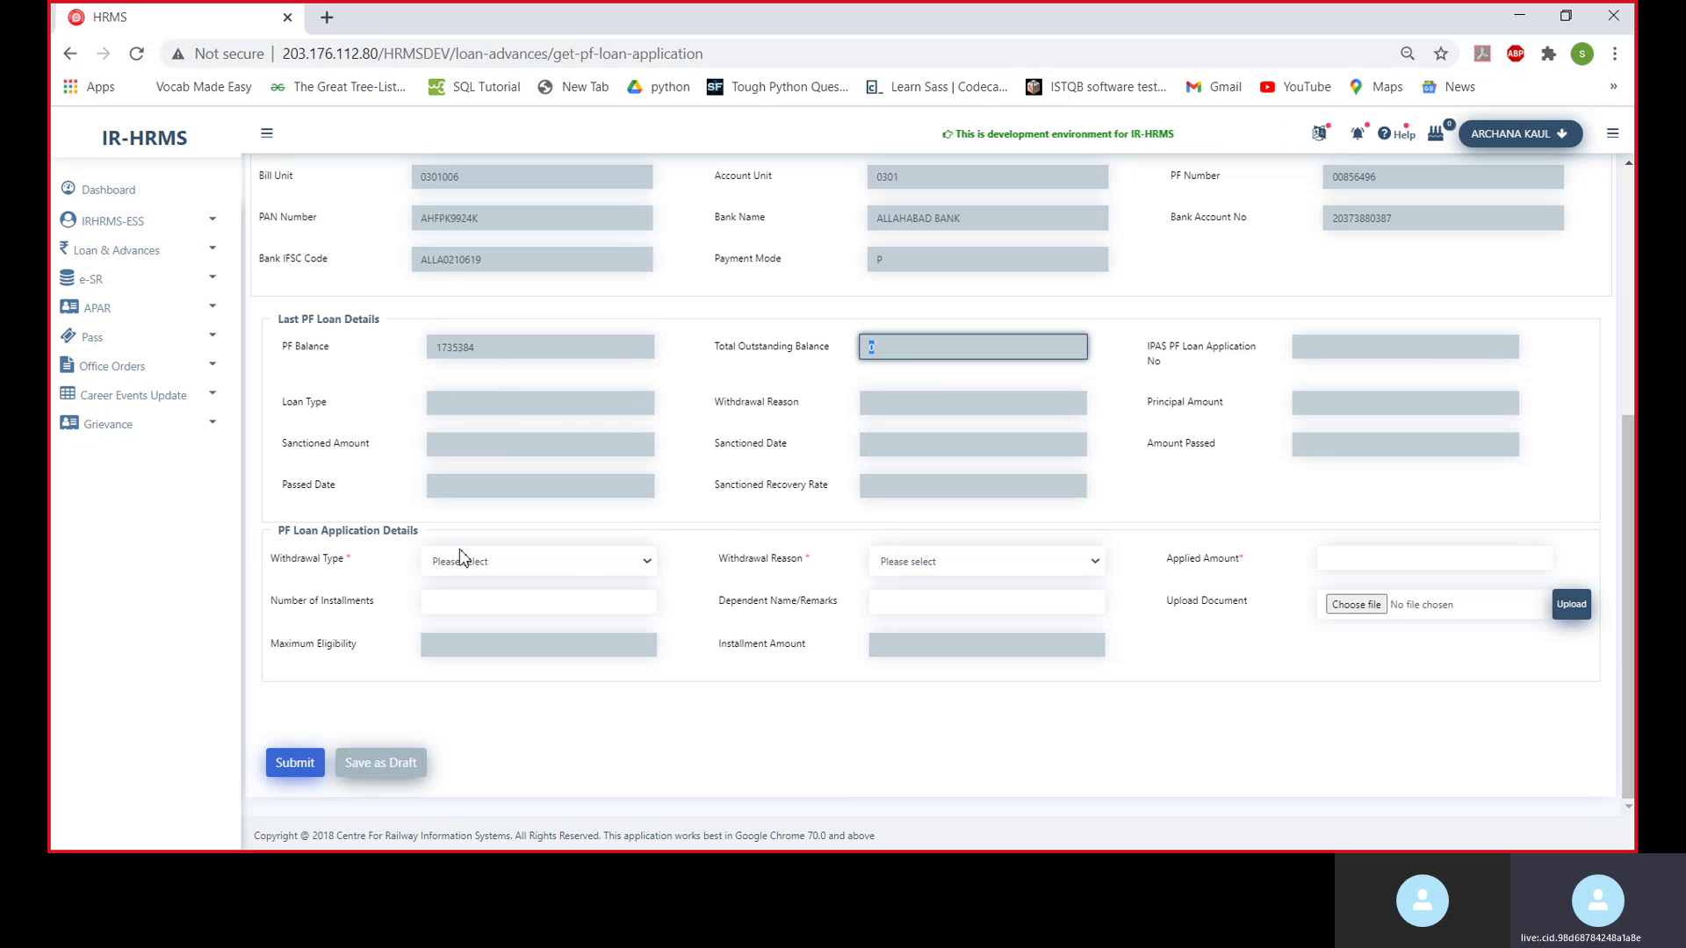
click(485, 566)
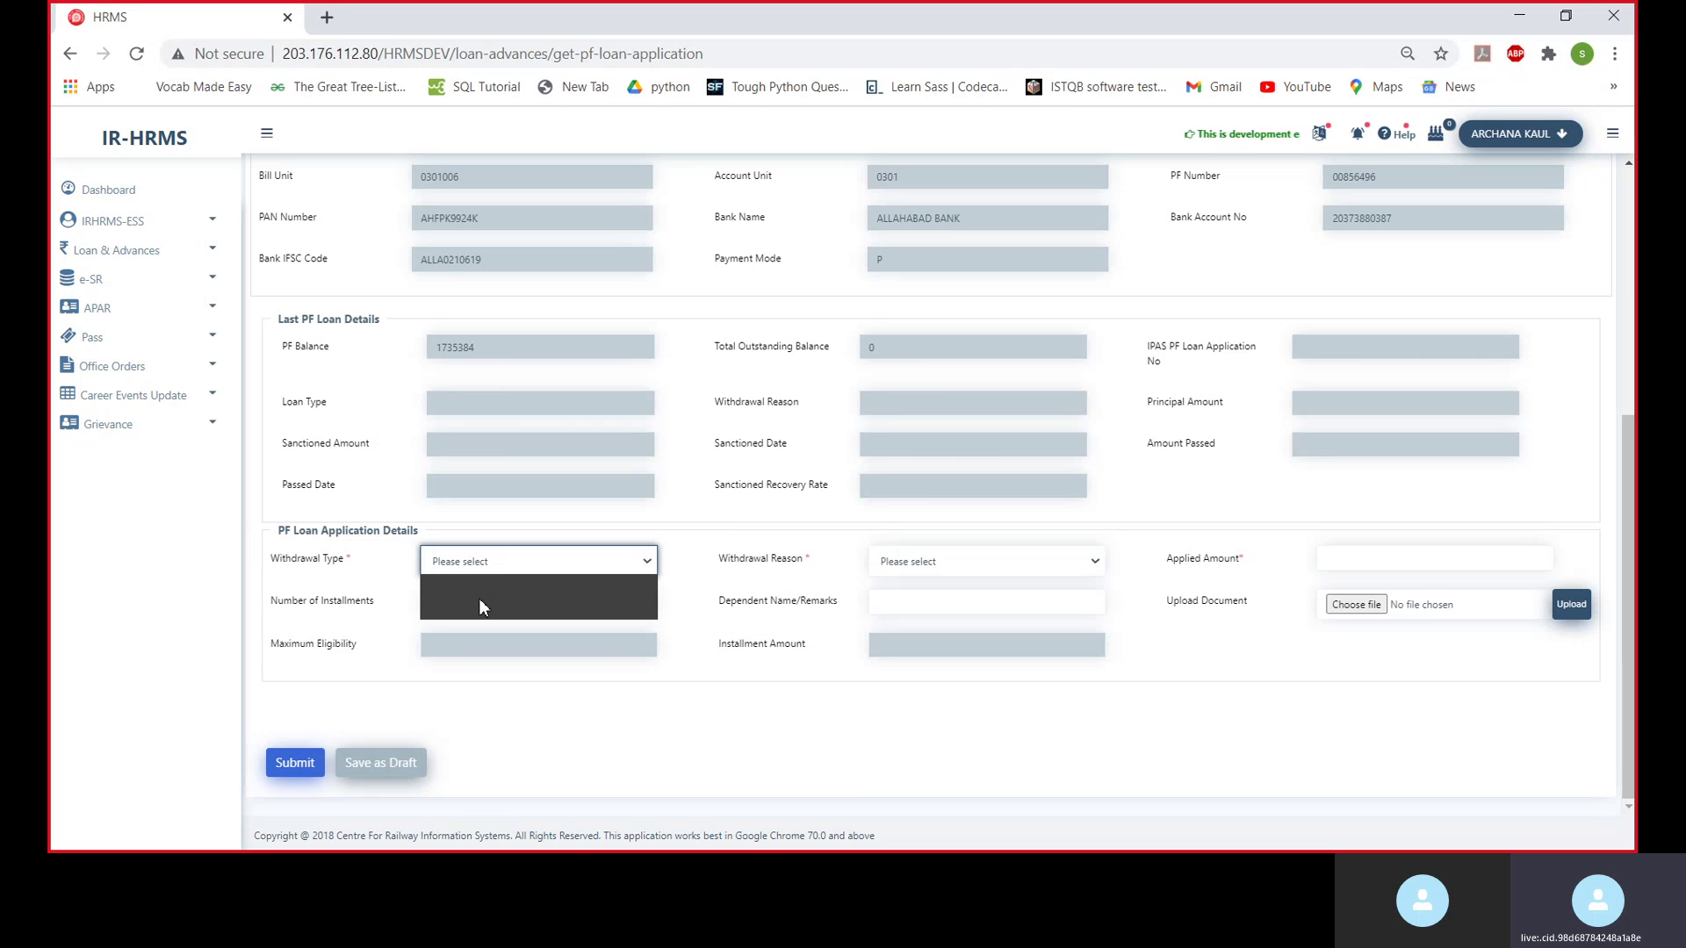
Step: Set the withdrawal type to Final and the reason to Renovation of Ancestral House
click(477, 598)
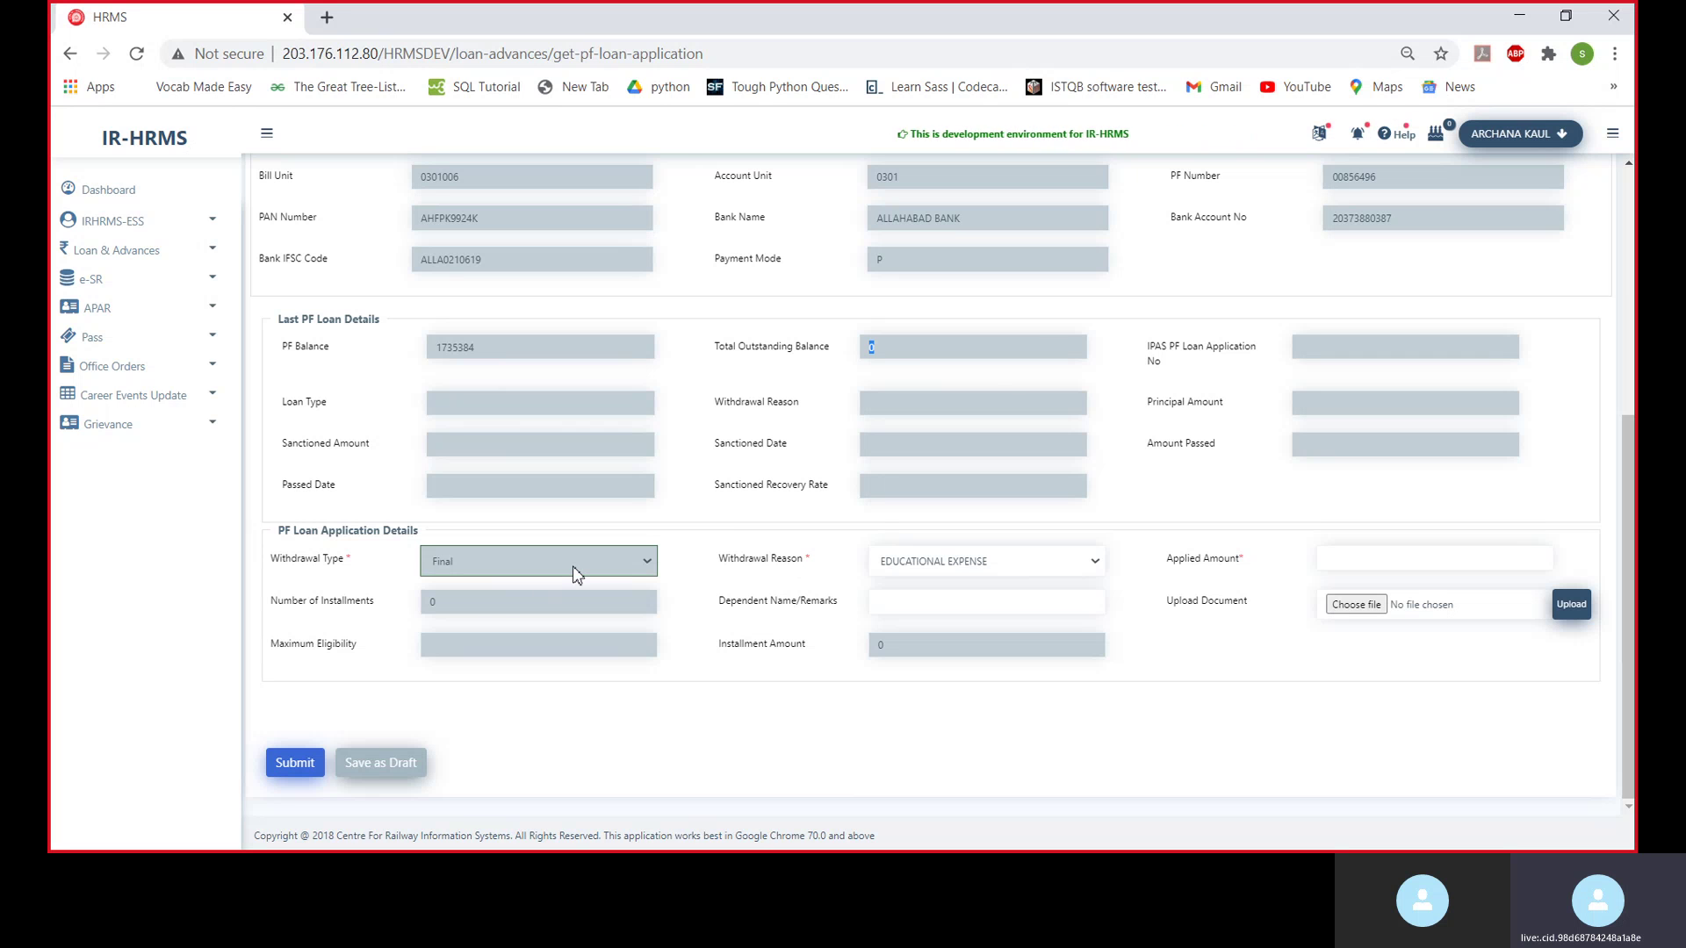
click(960, 574)
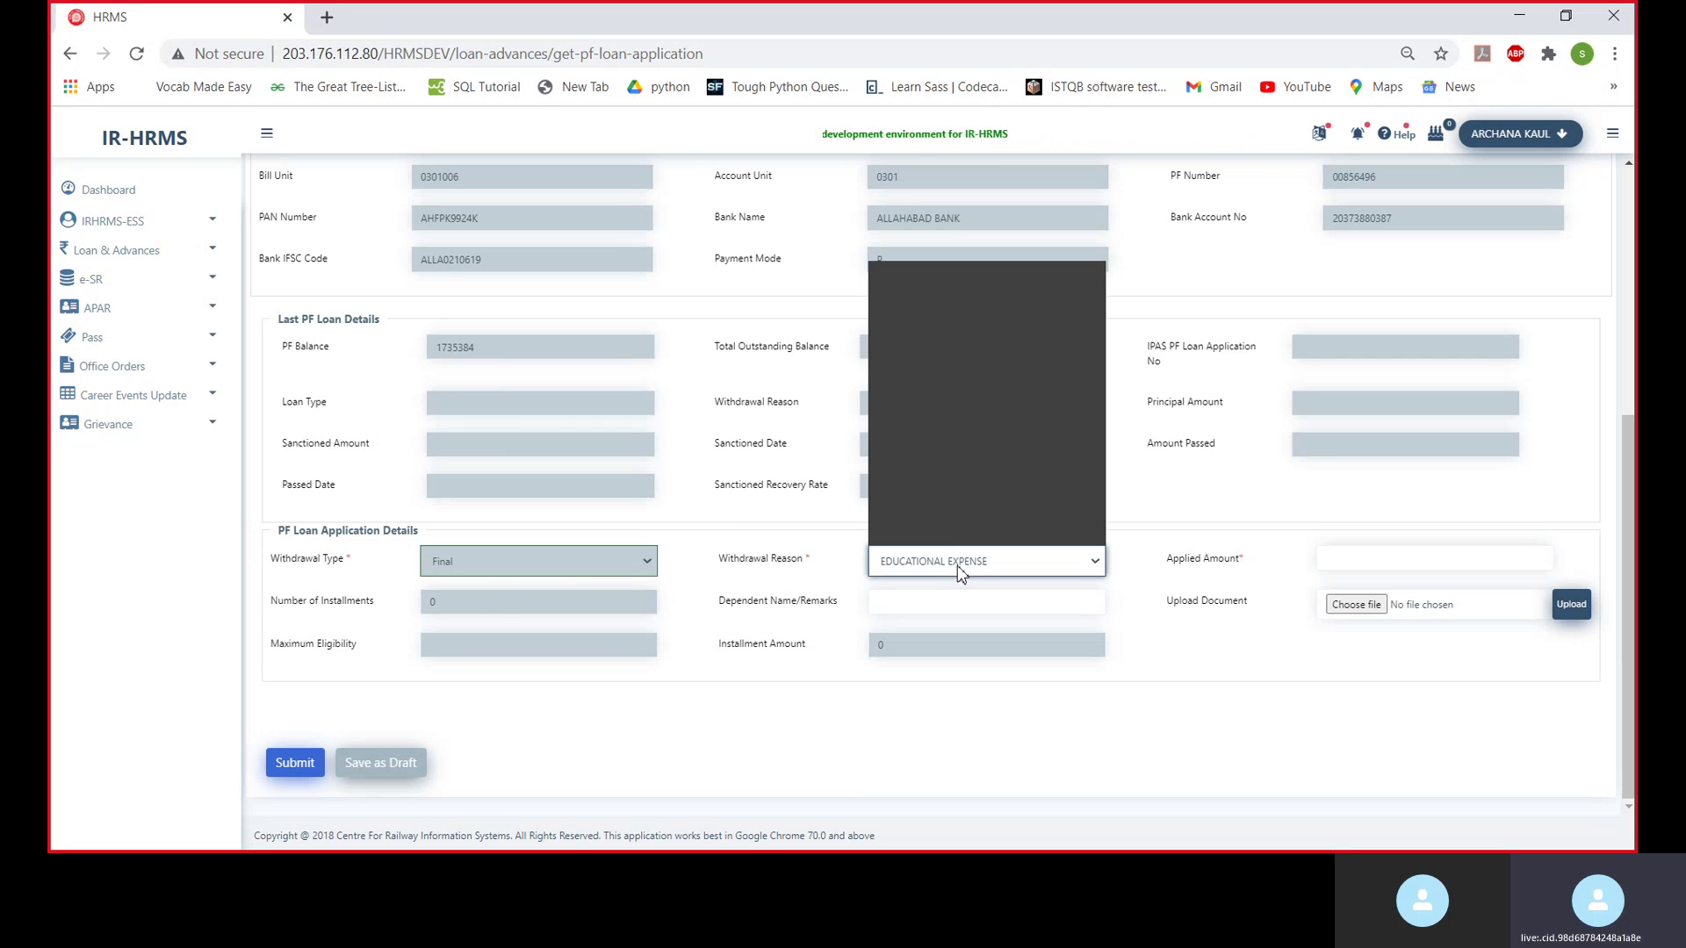
click(952, 497)
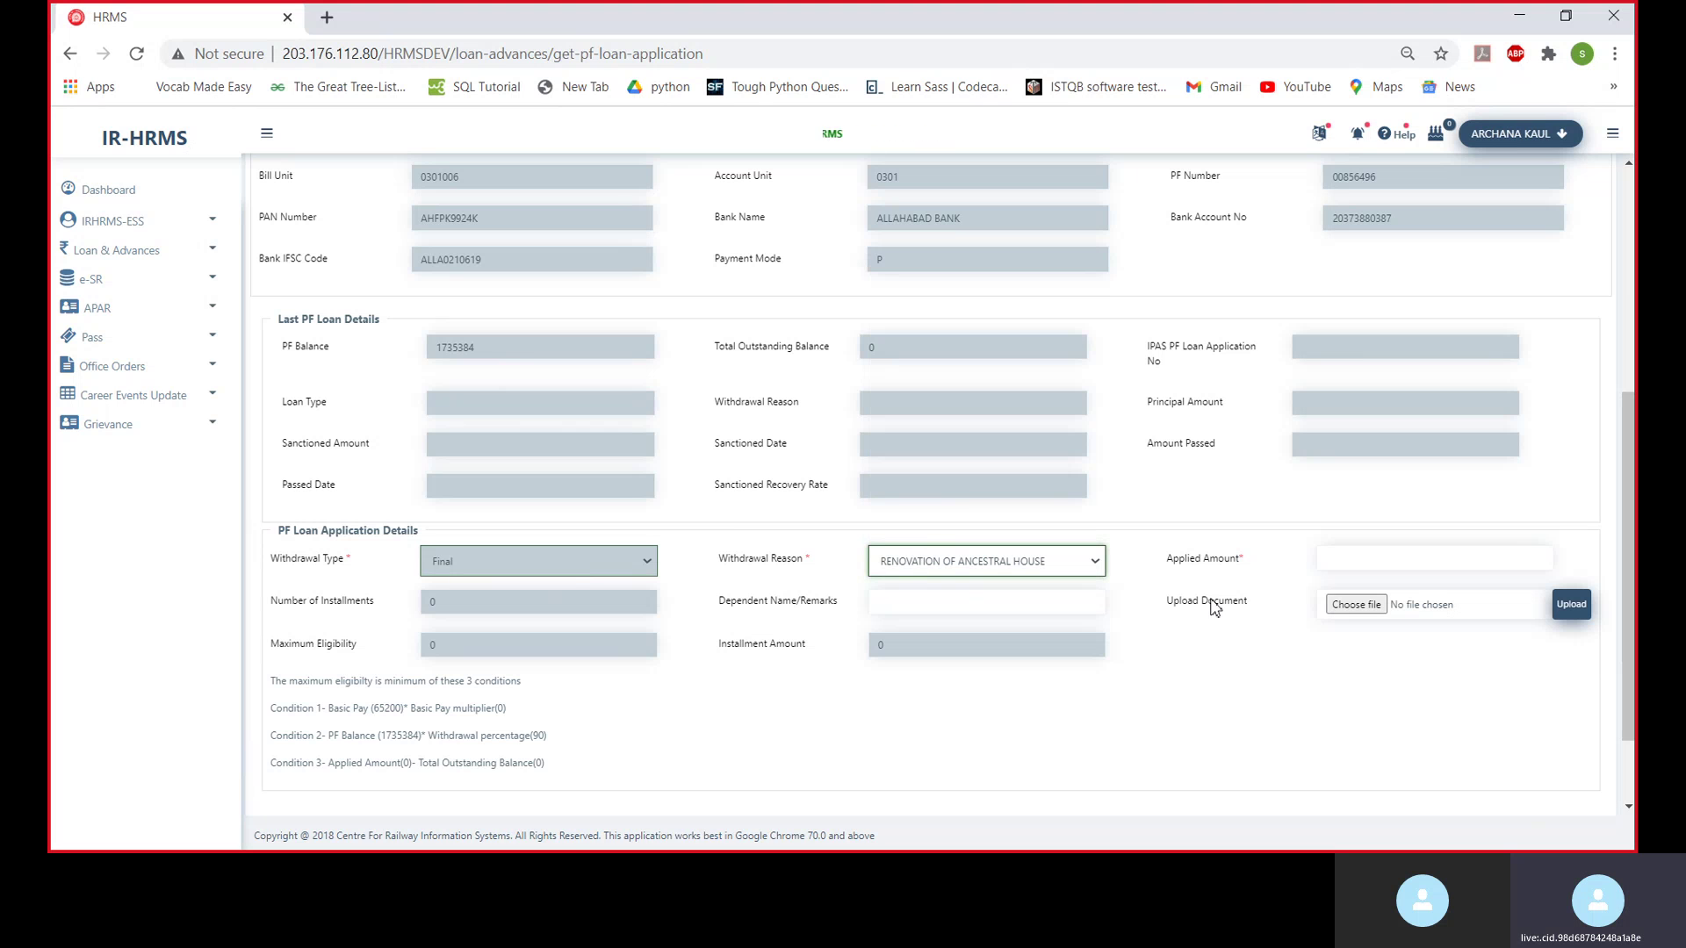
Step: Enter applied amount 456789 and remarks 'Dependent son abc'
click(1352, 564)
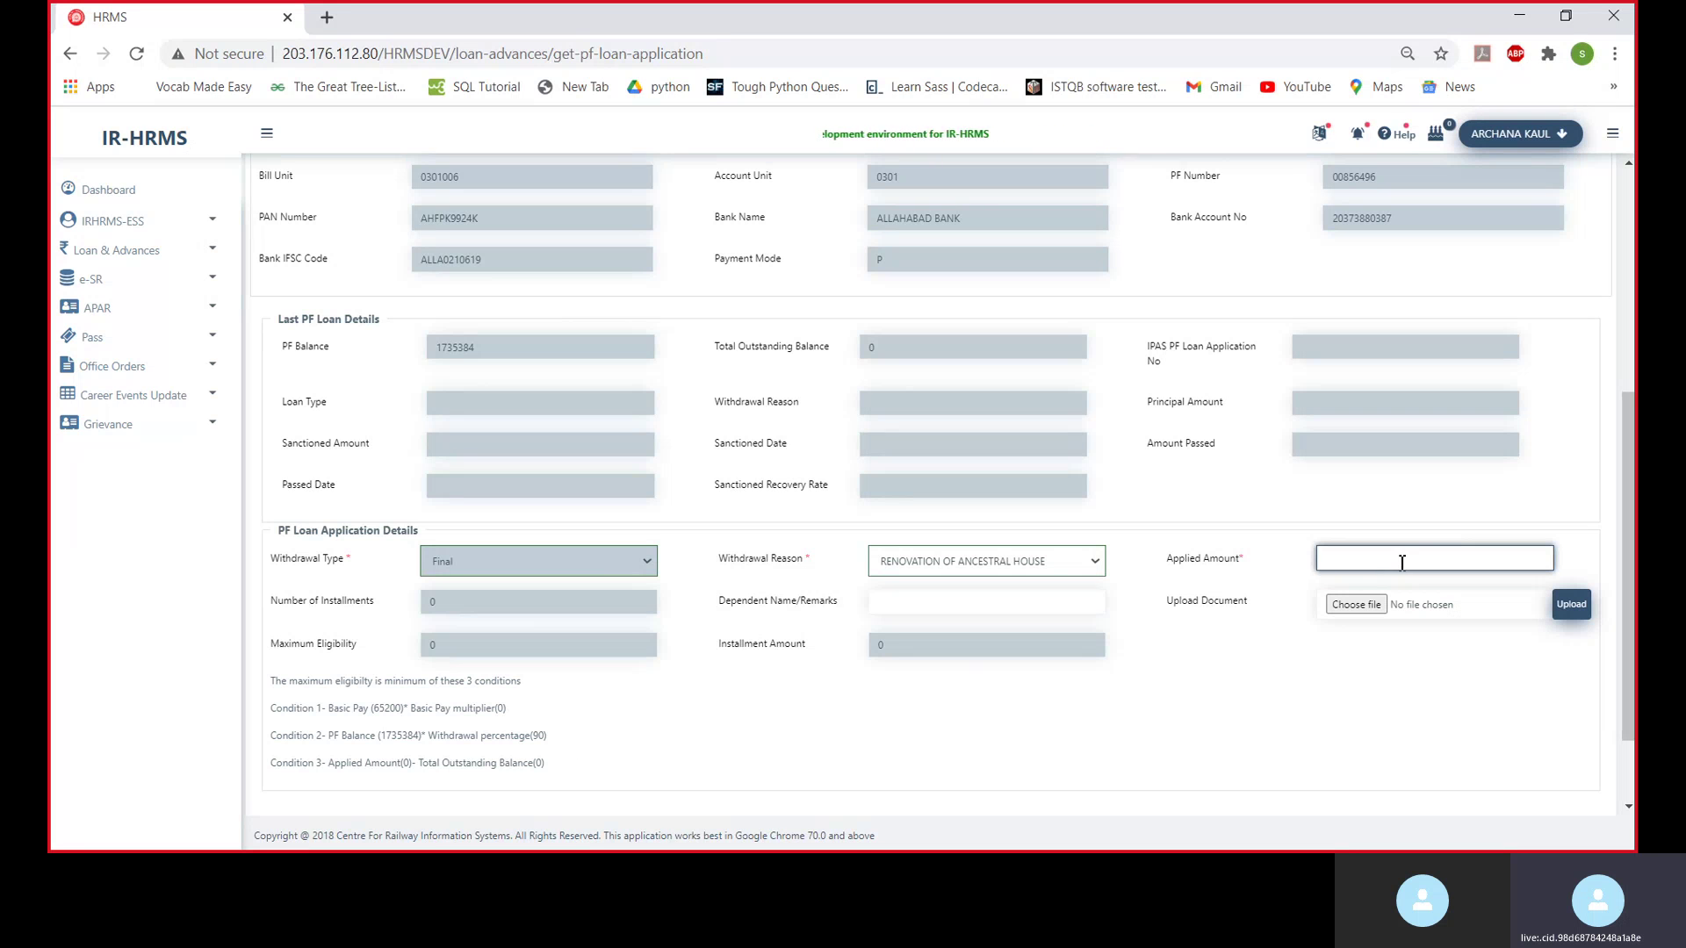
text(456789)
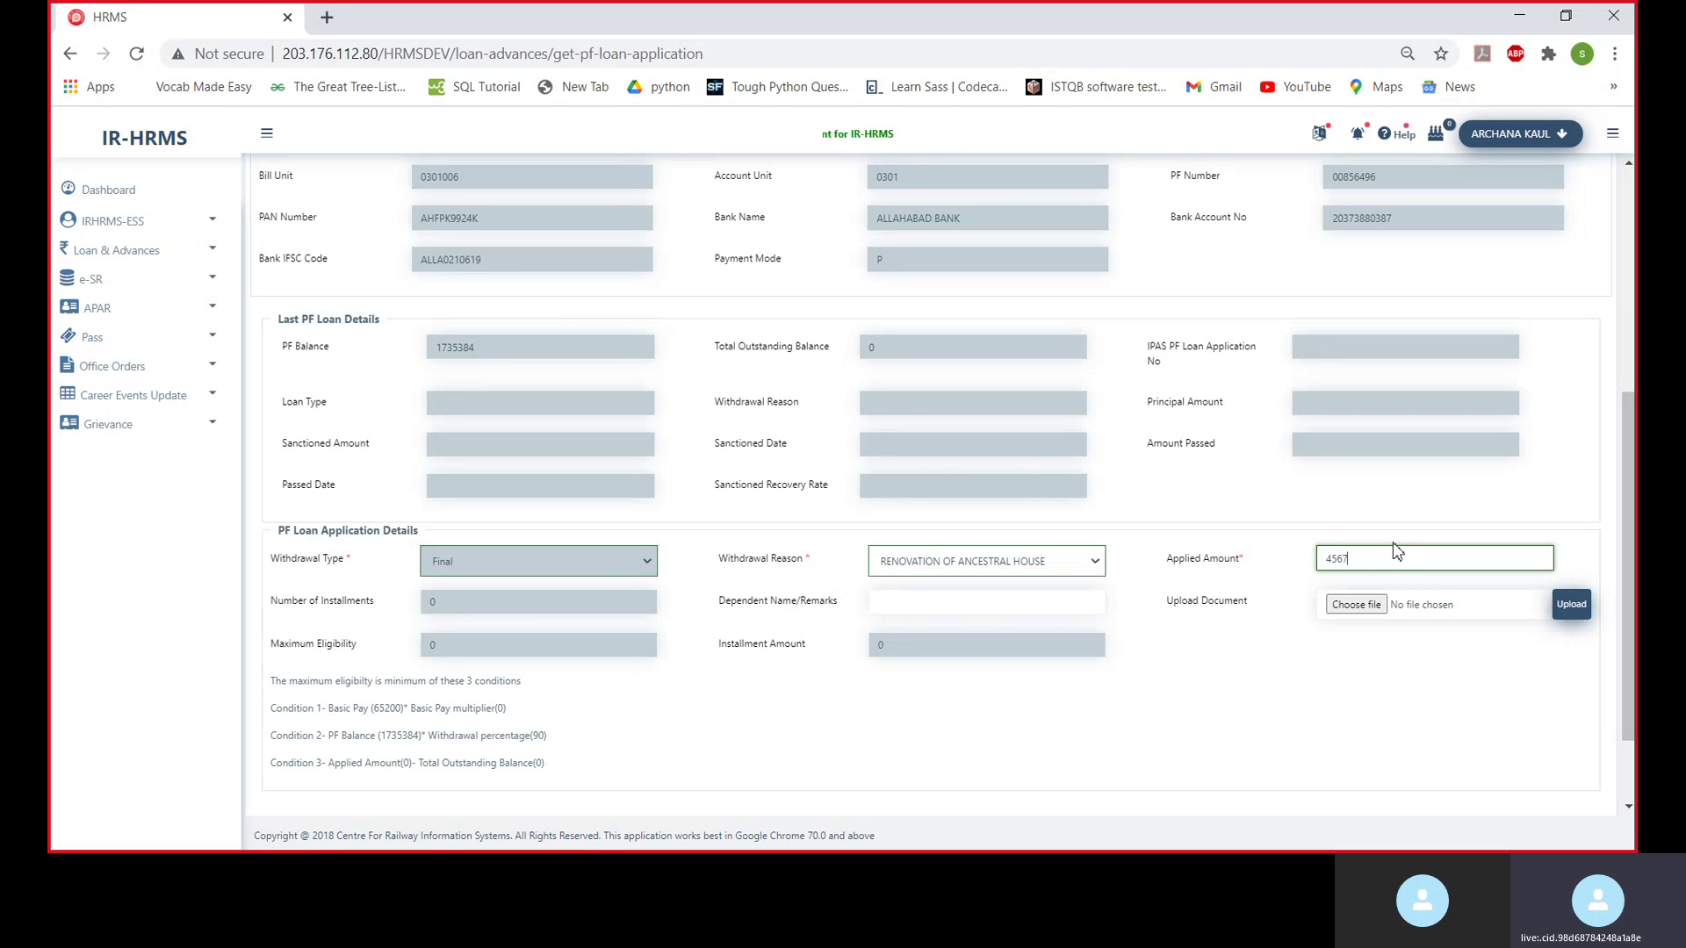
click(1021, 602)
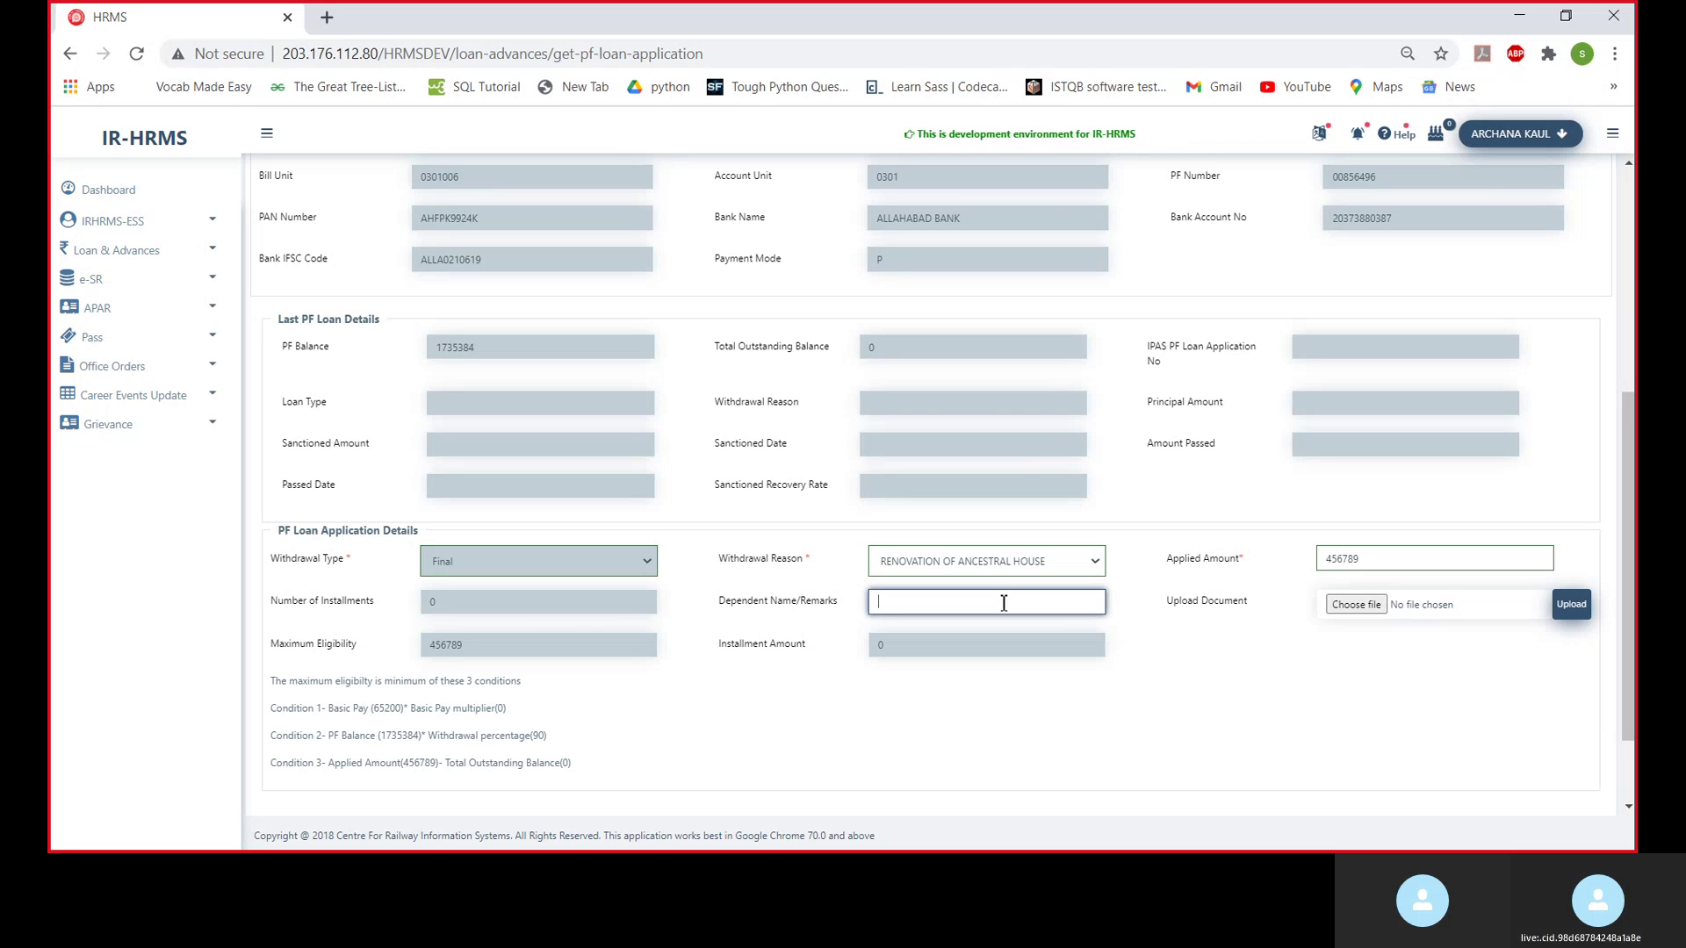
text(Depe)
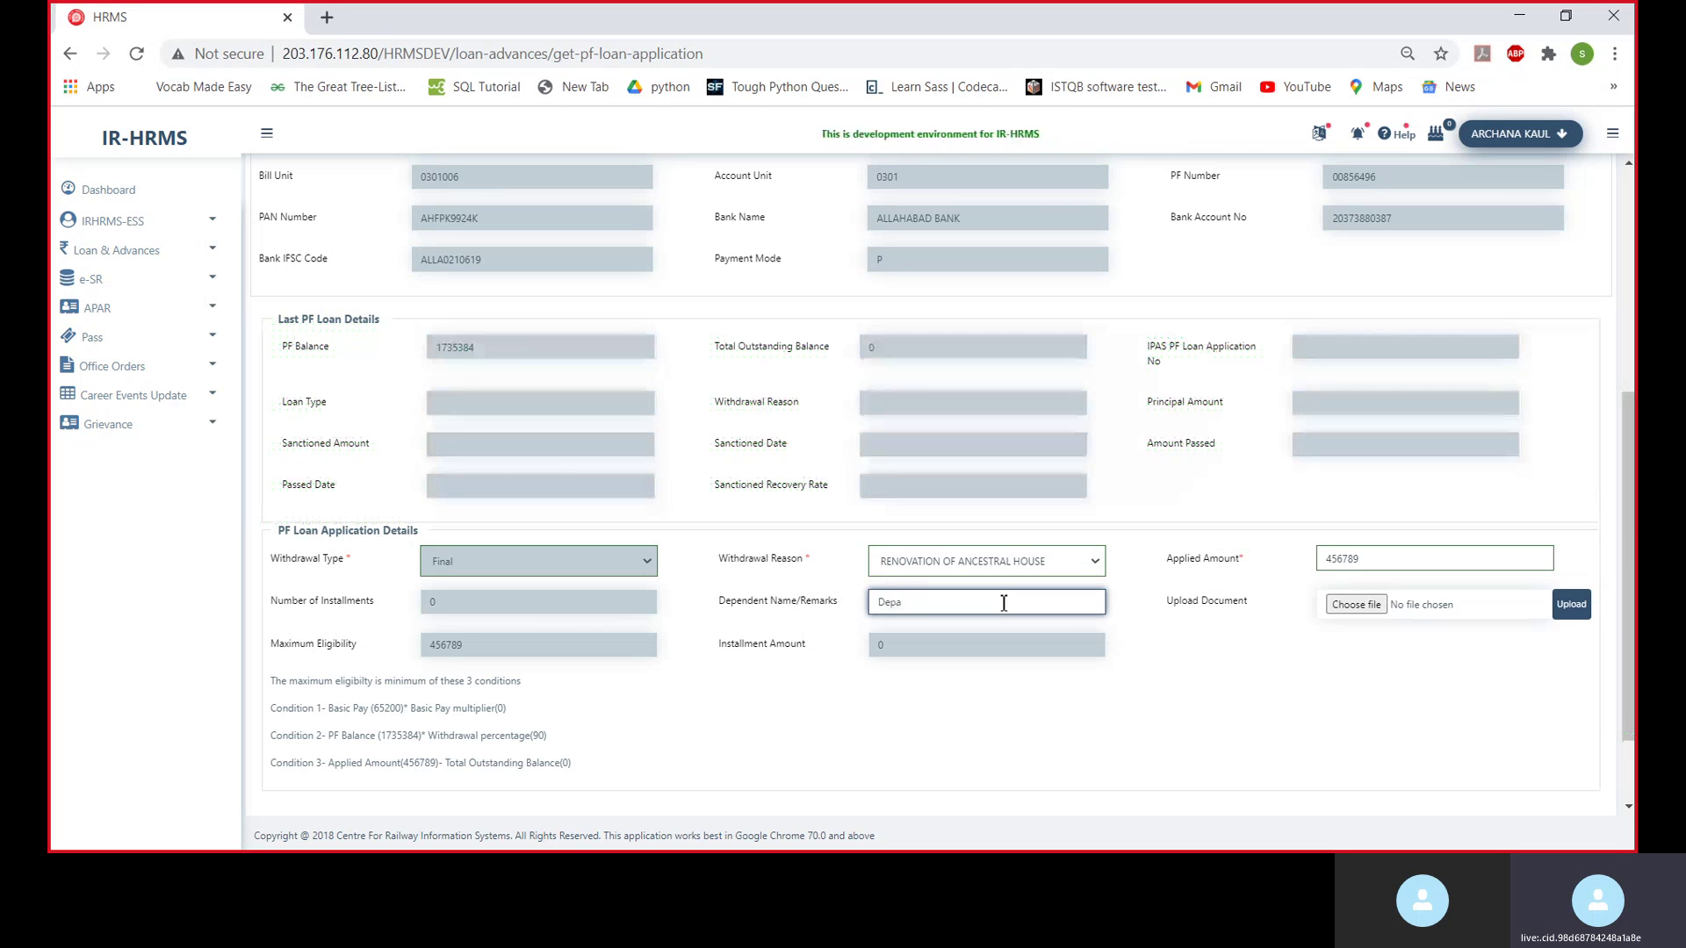
text(ndent sc)
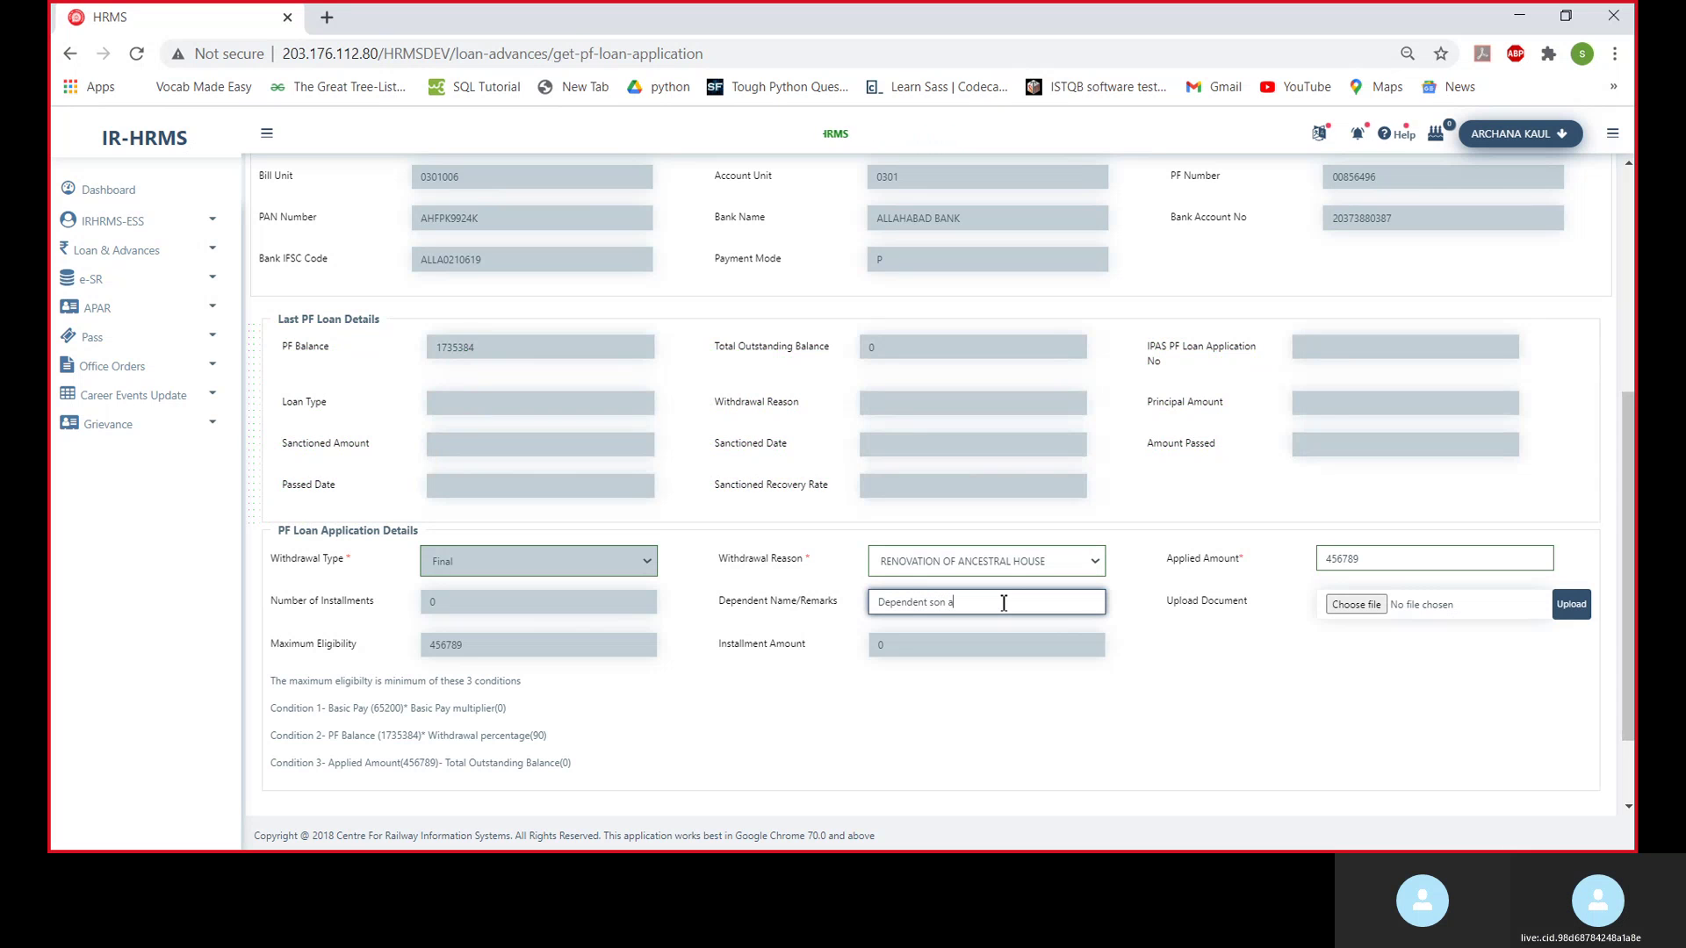
text(n abc)
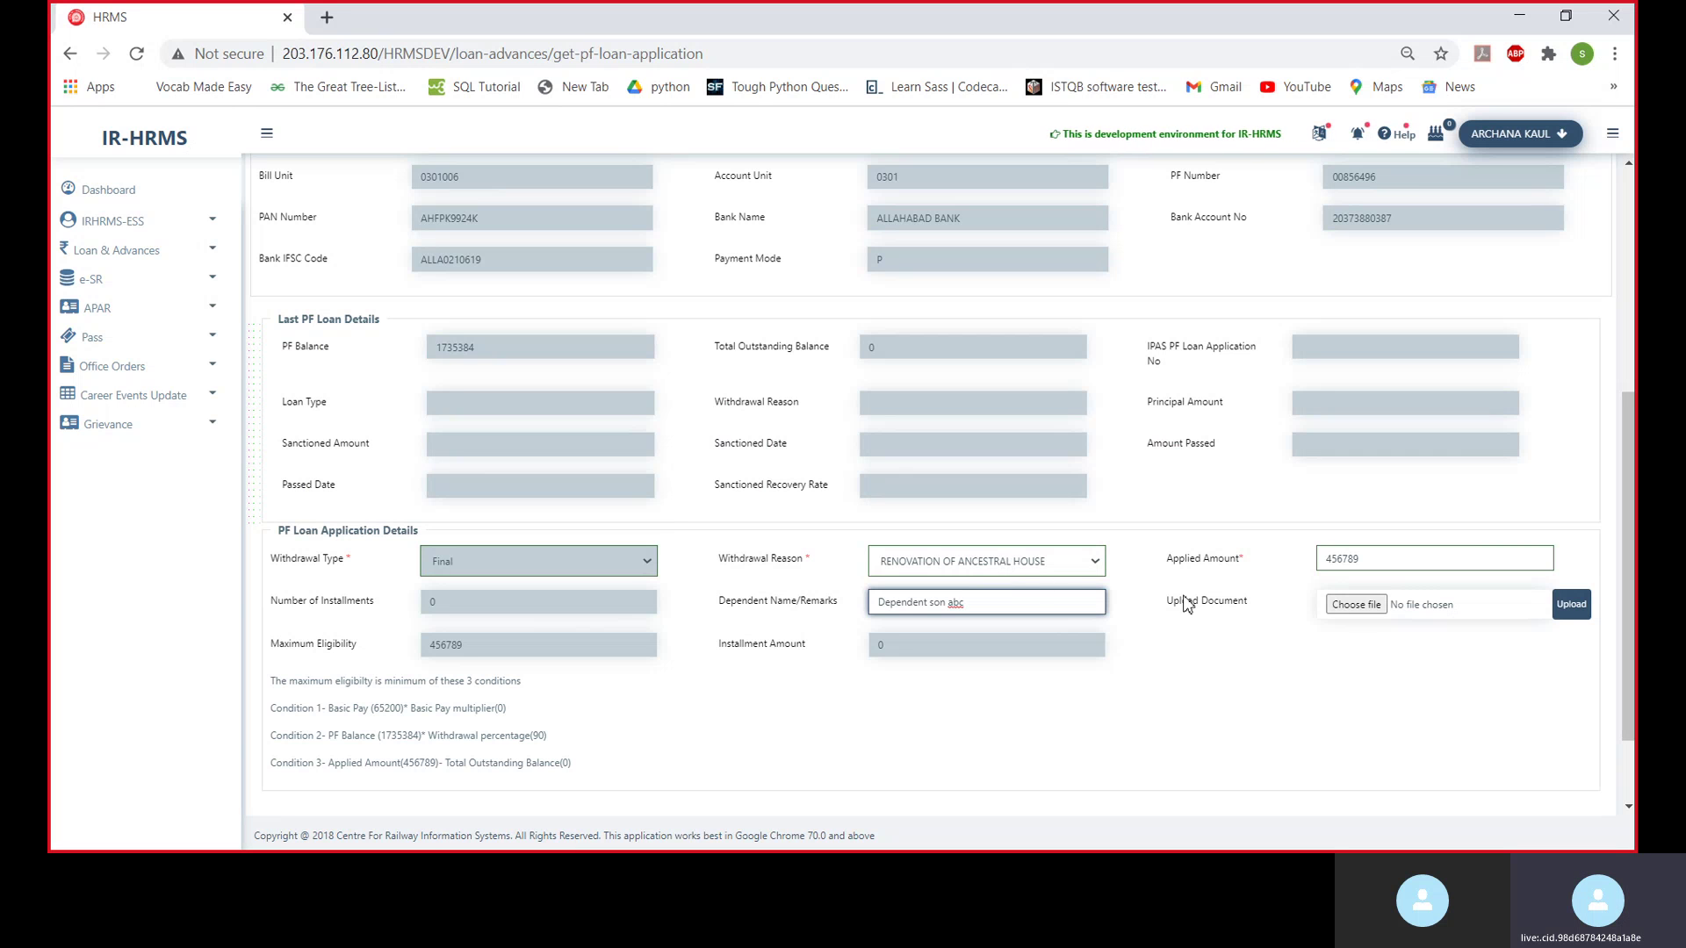
click(1346, 611)
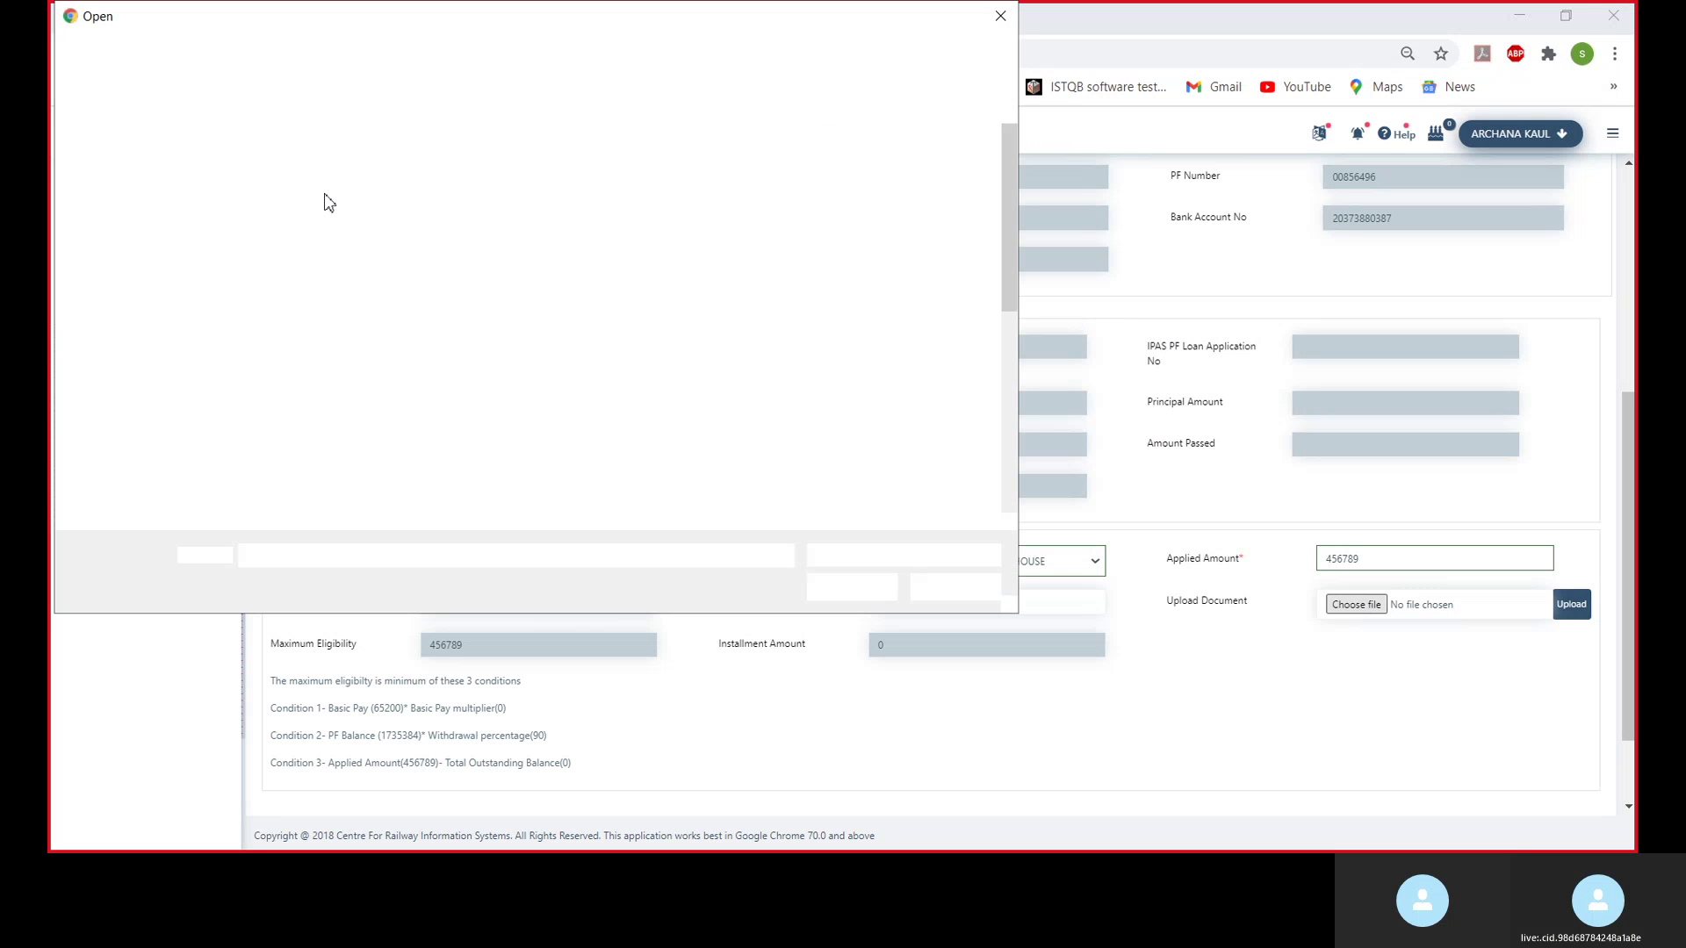
click(1000, 16)
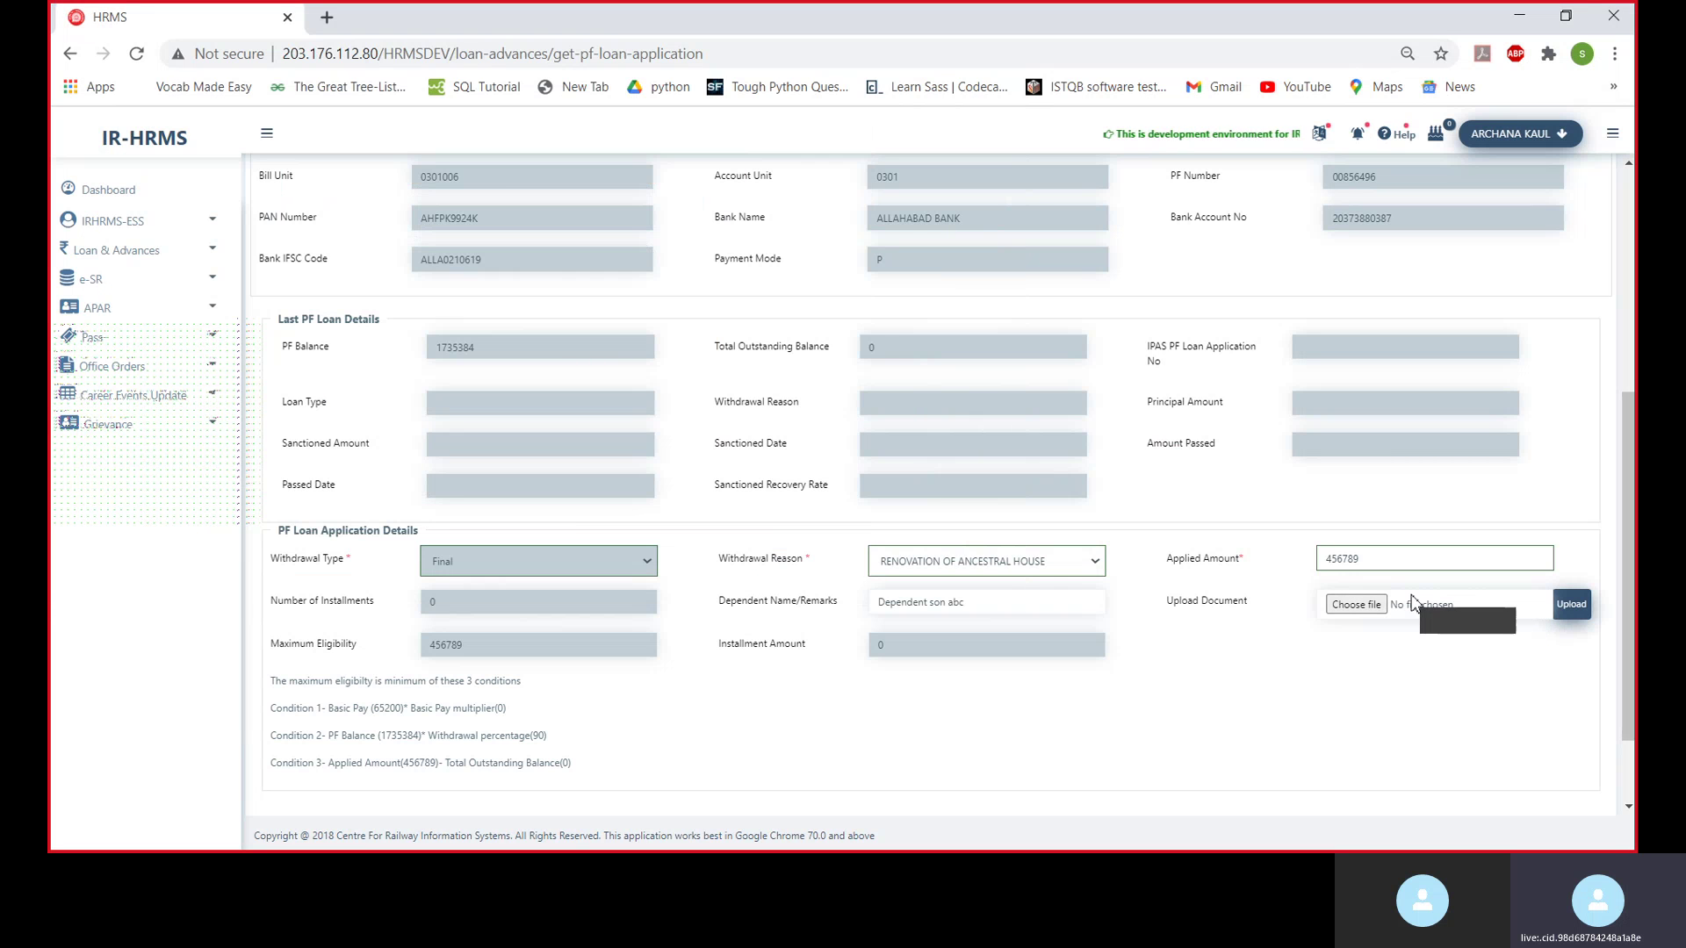
scroll(1415, 623, down, 2)
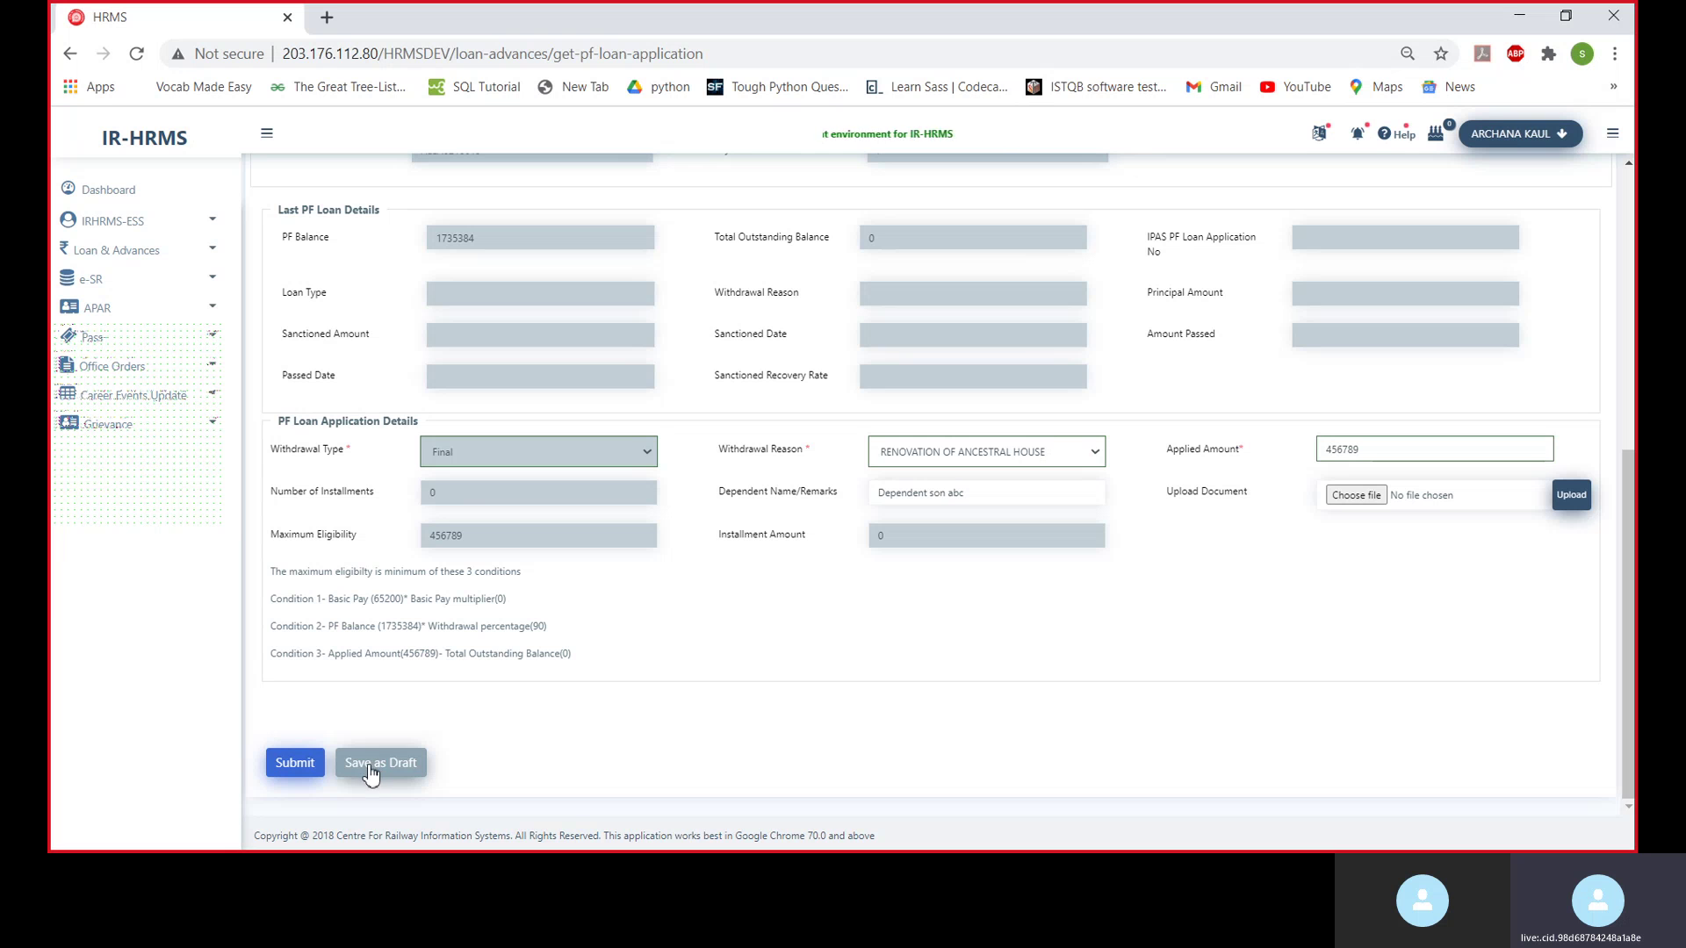
Step: Submit the PF loan application with transaction OTP and select the generated application number
click(295, 763)
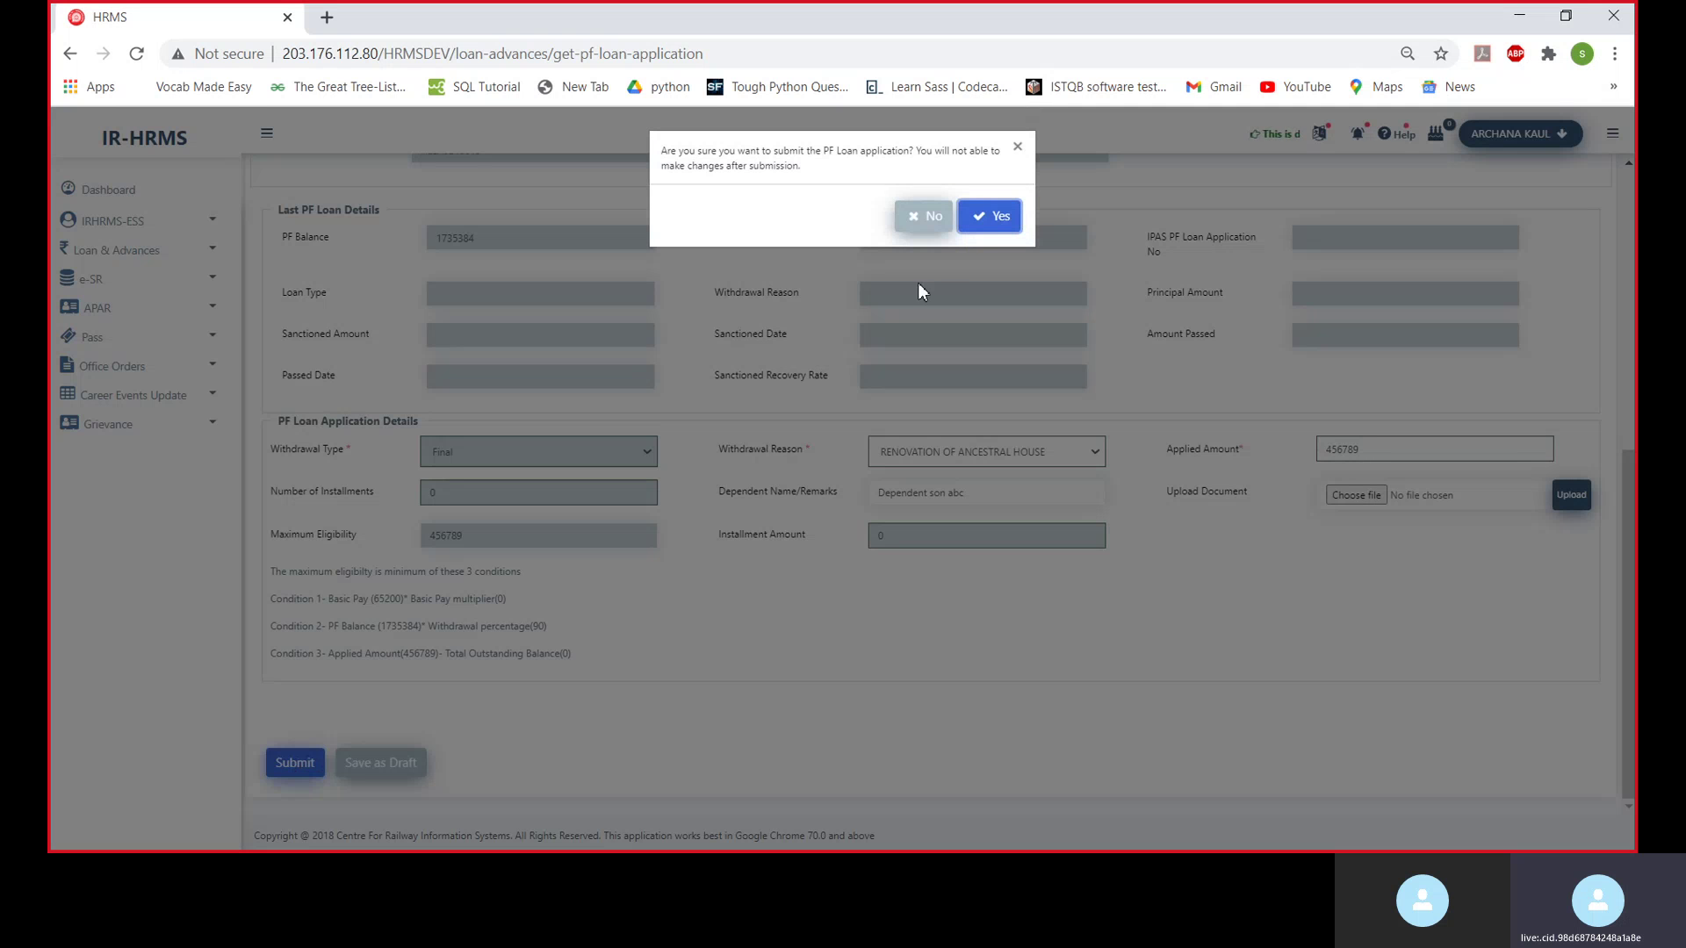
click(999, 218)
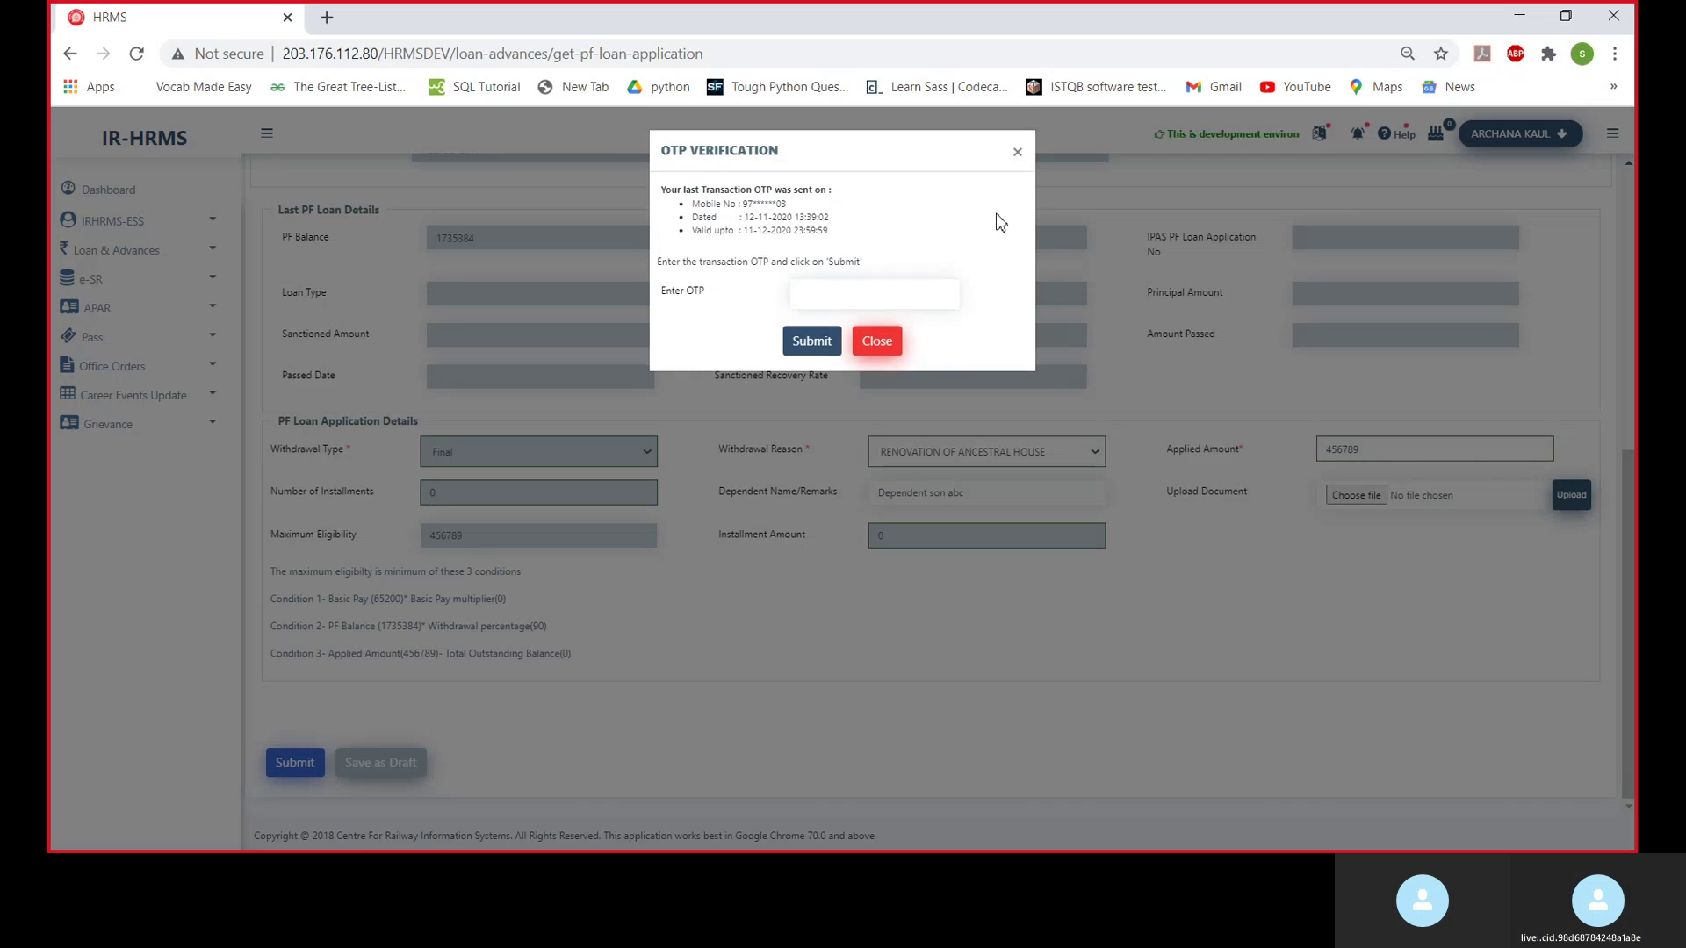
click(833, 301)
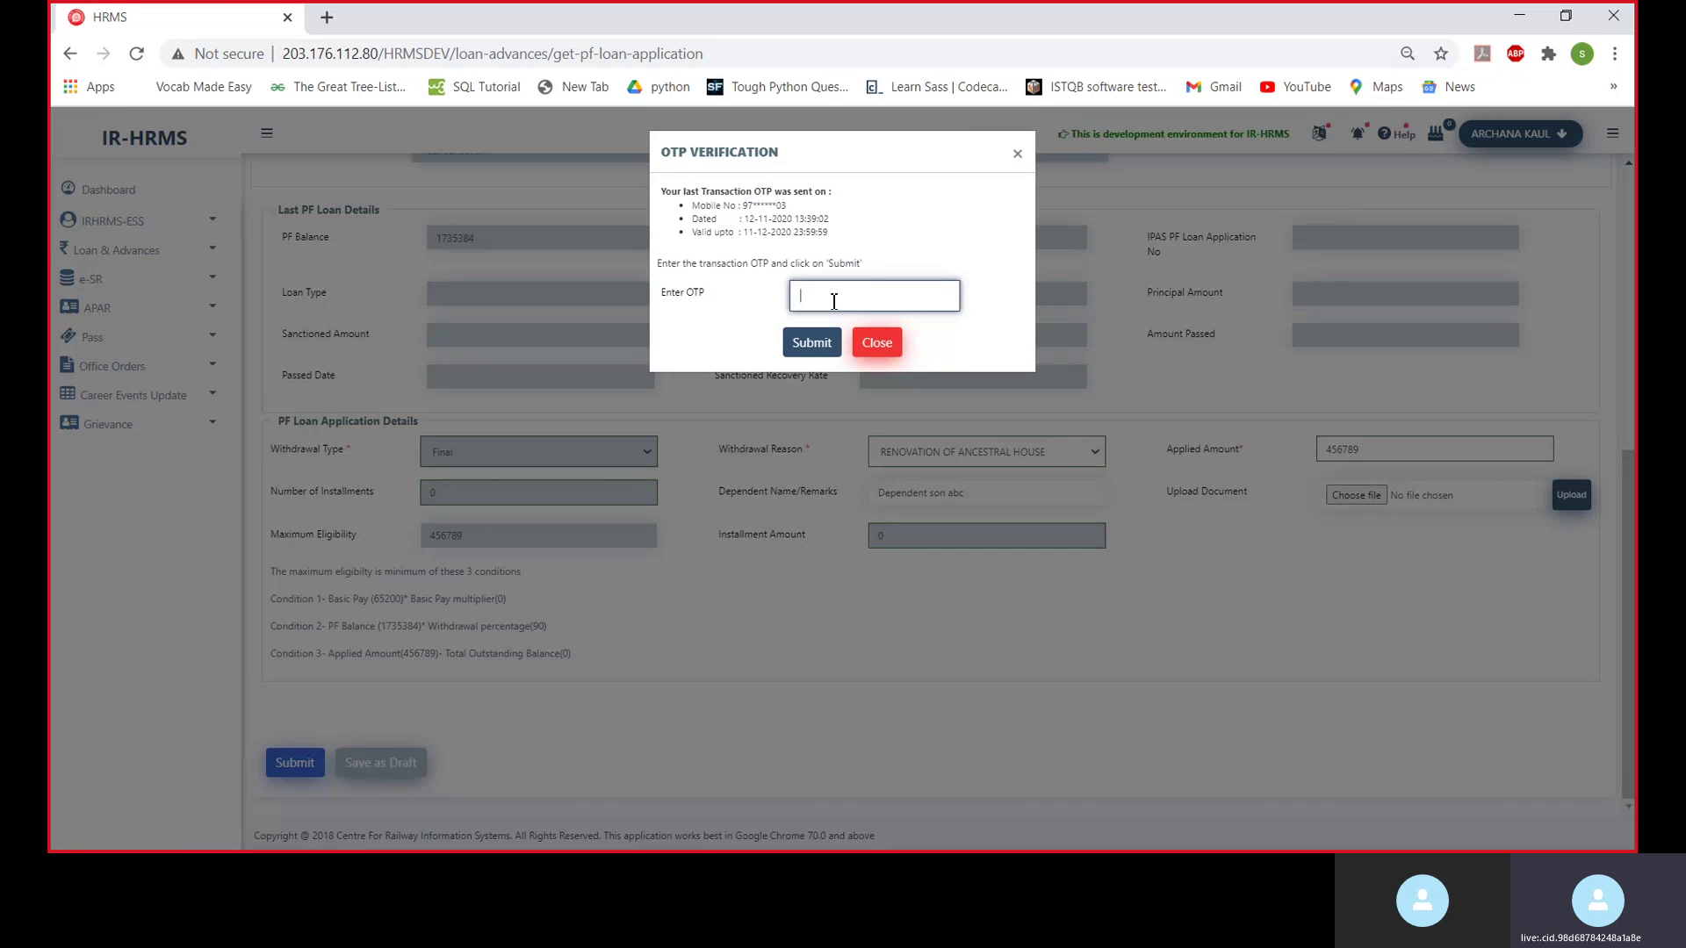
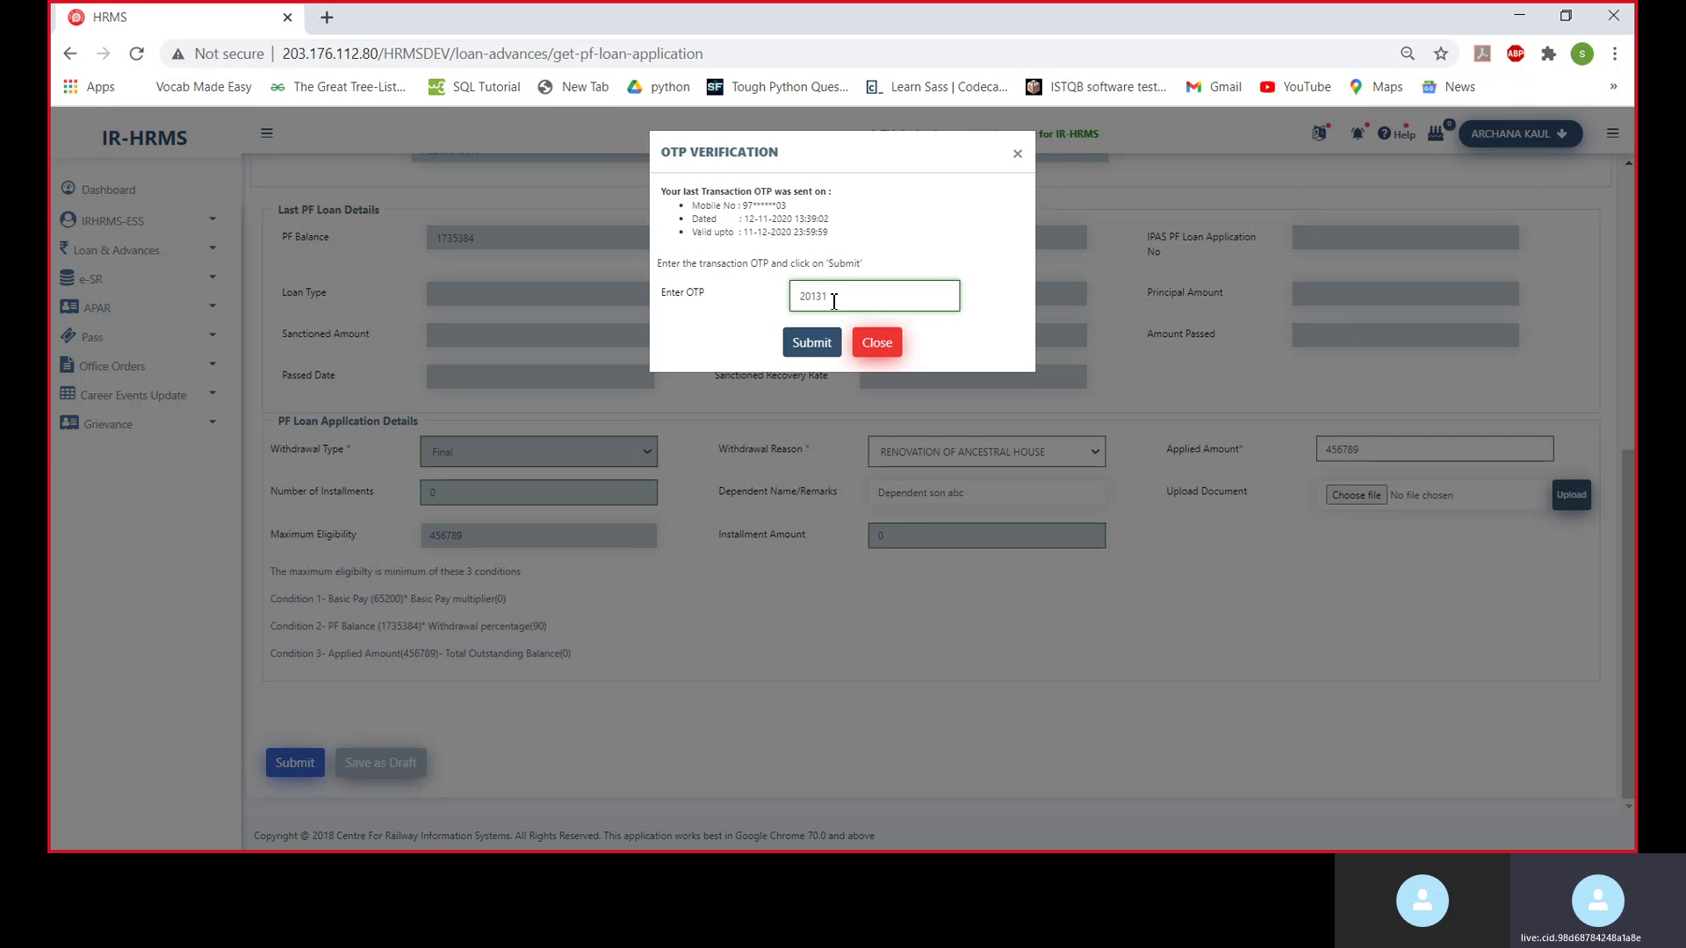
click(816, 350)
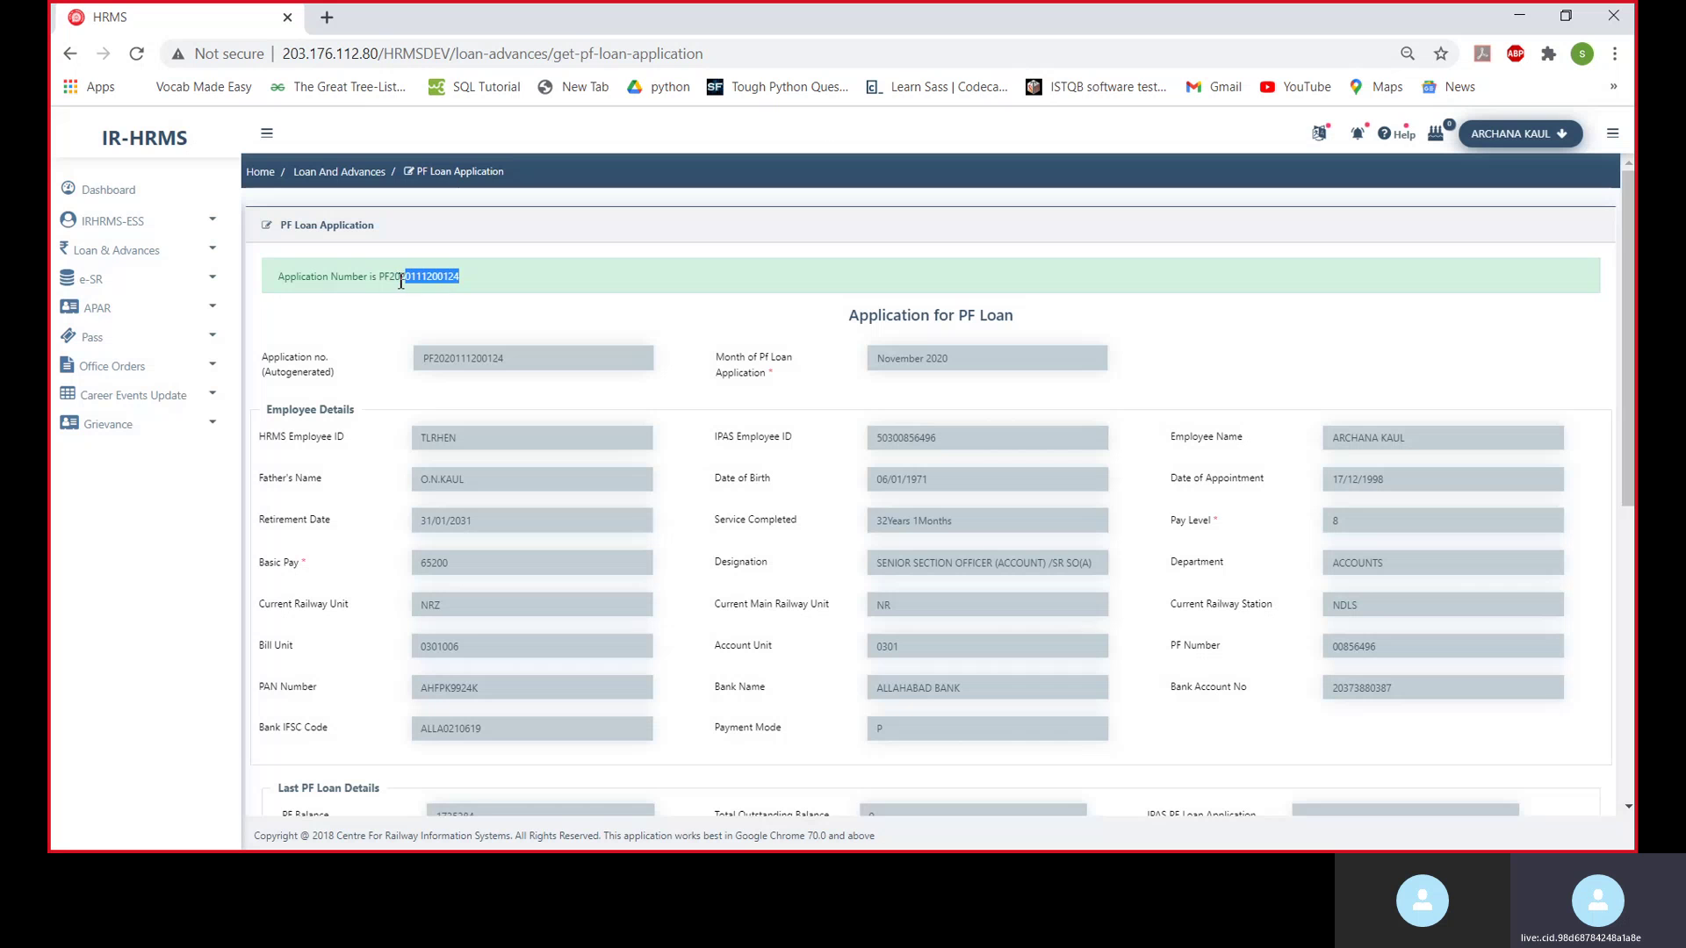
drag(401, 281, 383, 282)
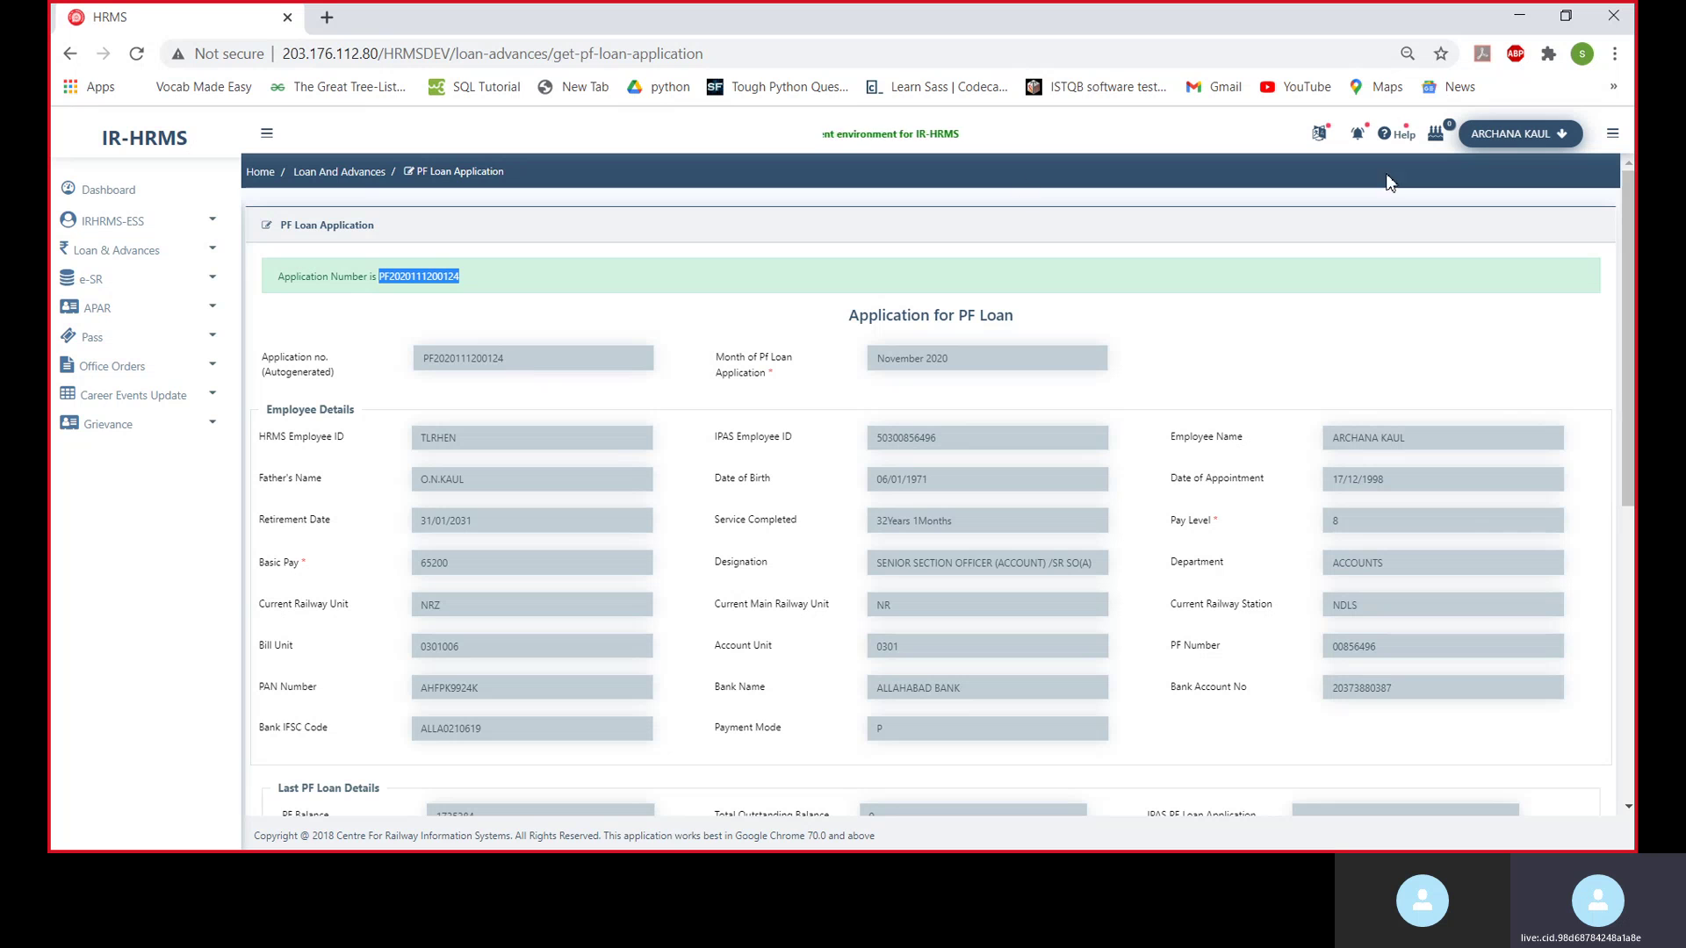
Step: Confirm the application shows Final Submitted in My PF Applications, then log out
click(66, 254)
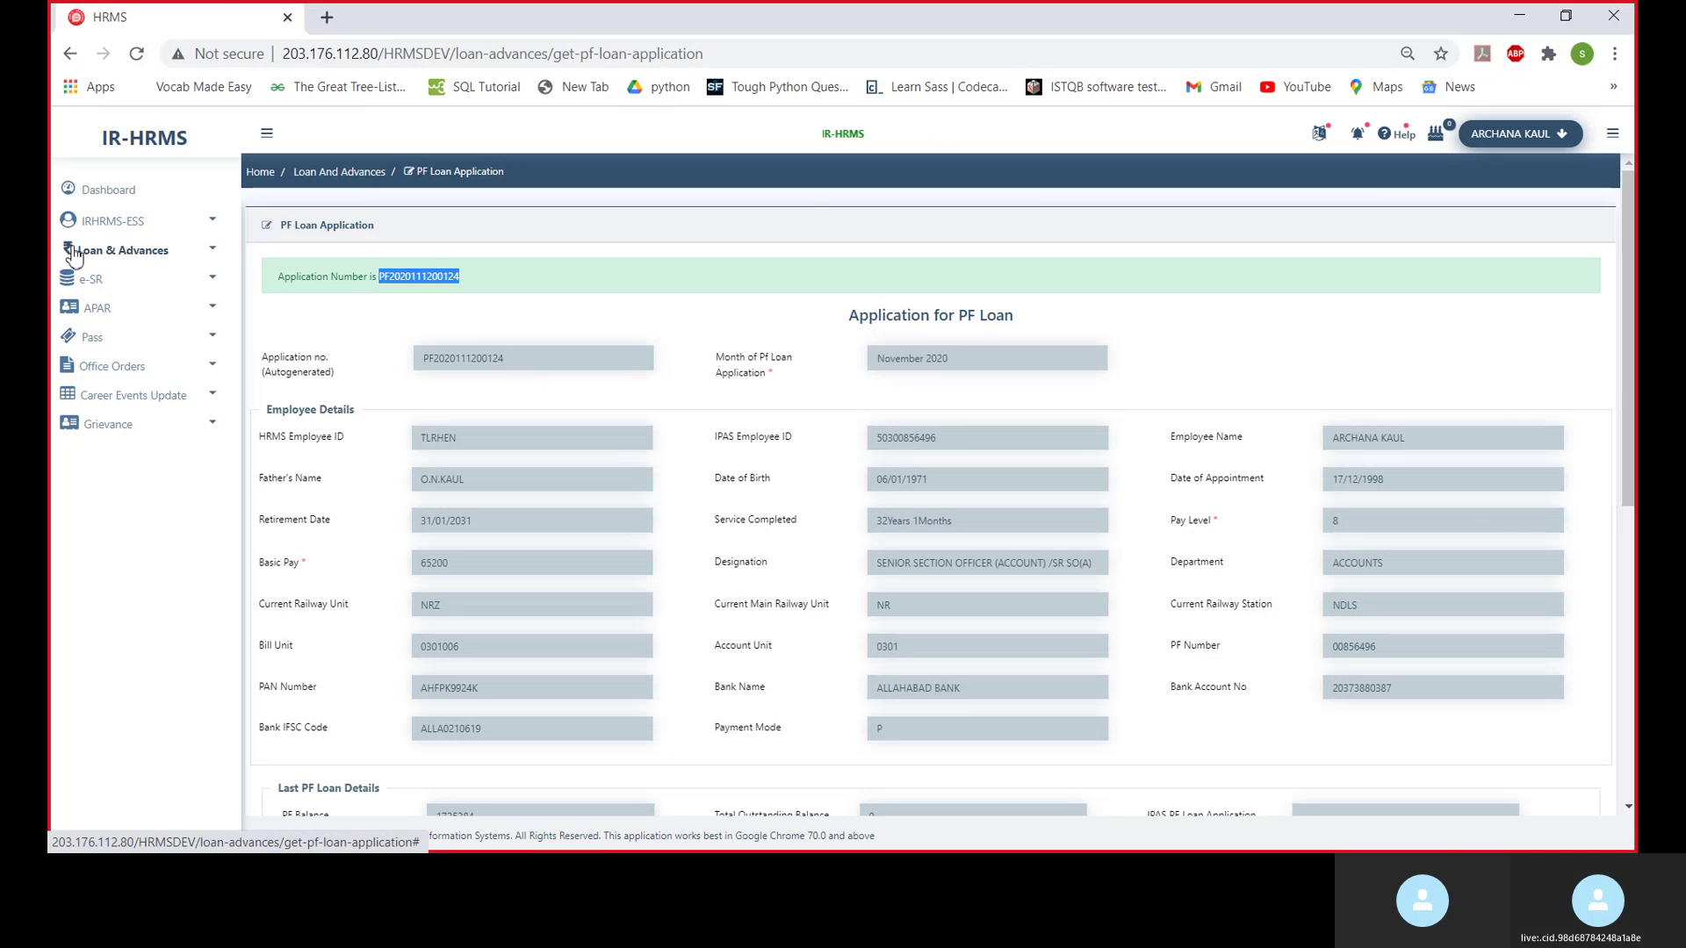
click(96, 283)
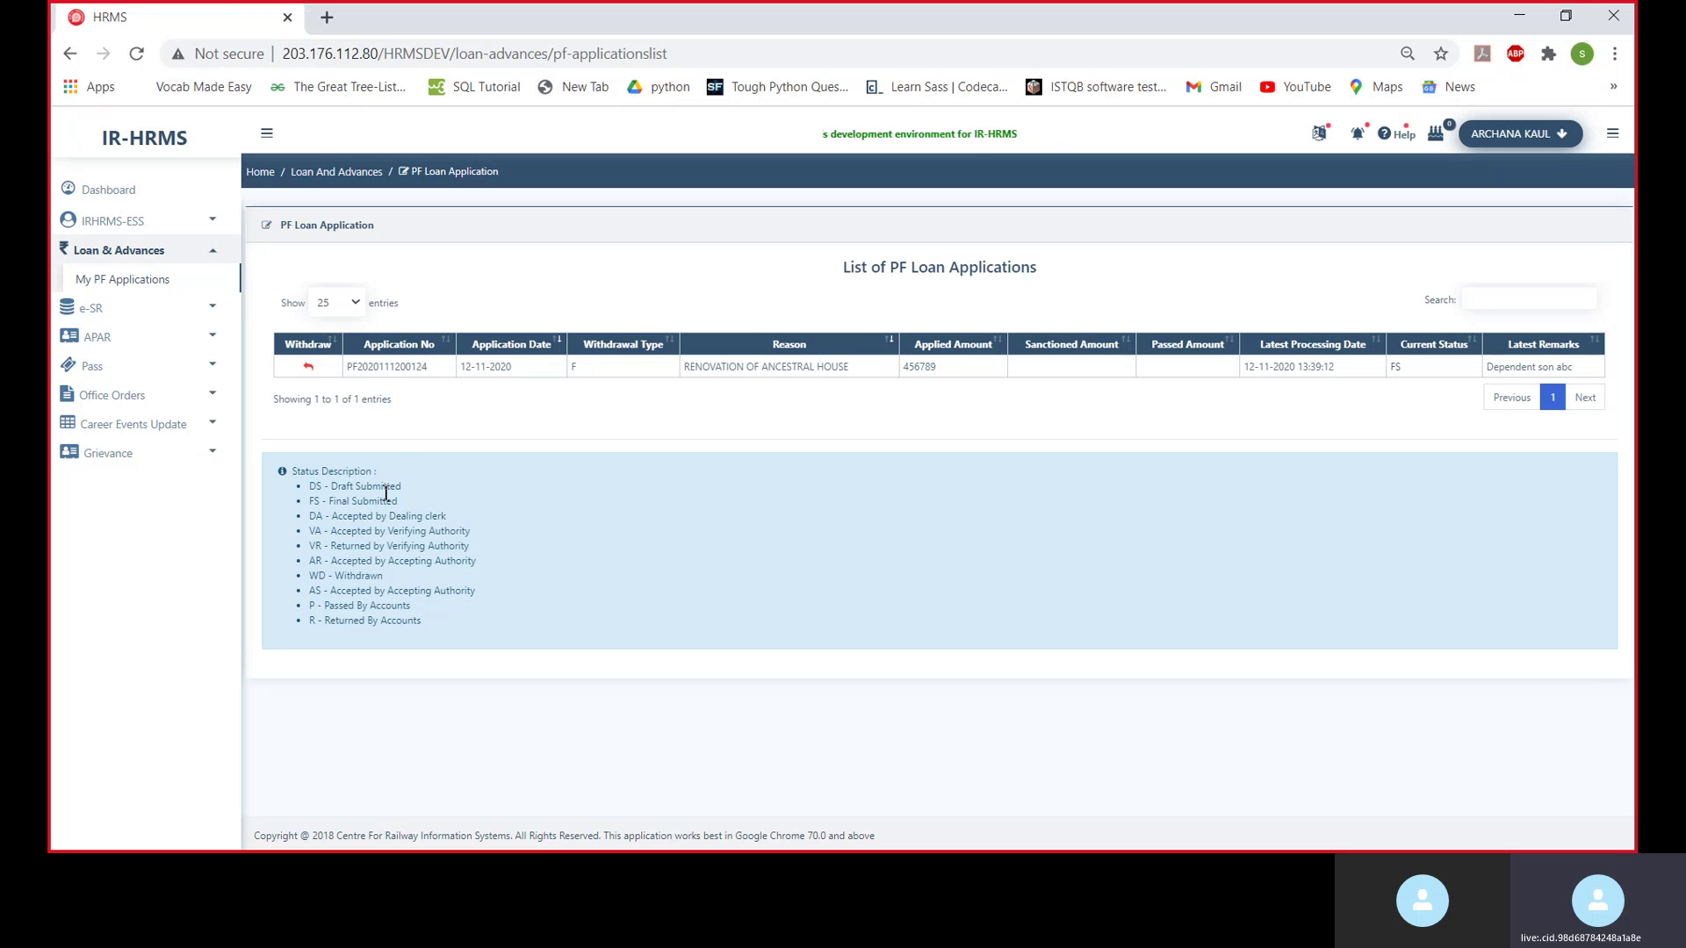
click(1482, 145)
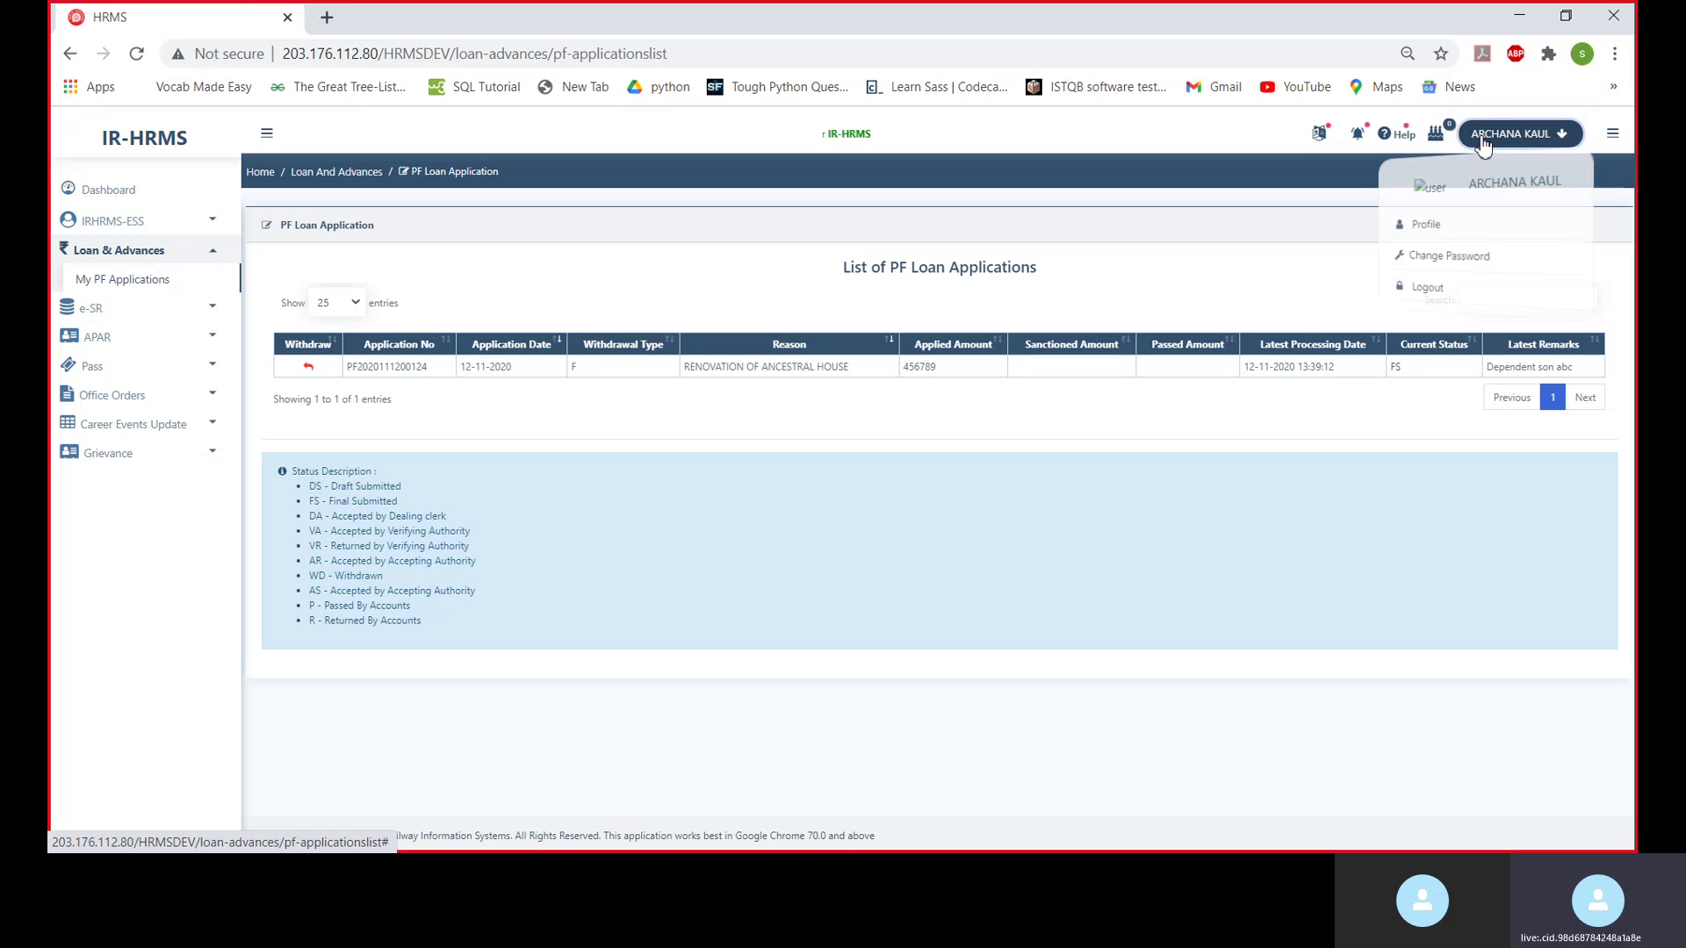
click(1424, 291)
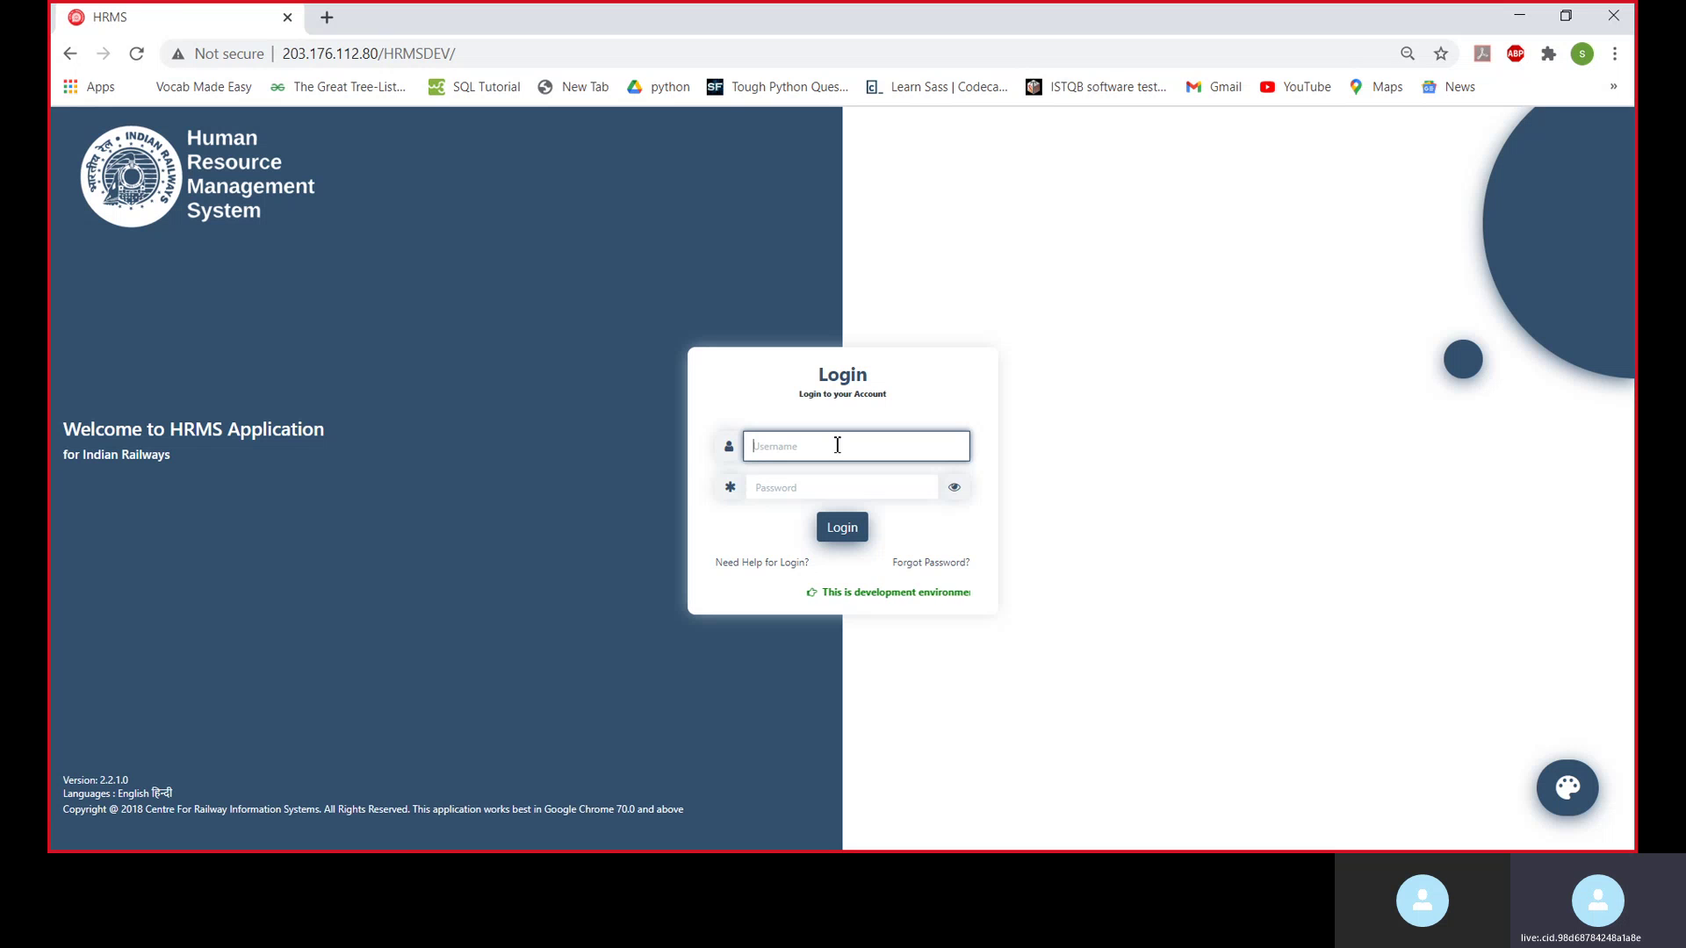
Step: Log in as the next user with username, password and login OTP
text(ERIFIO)
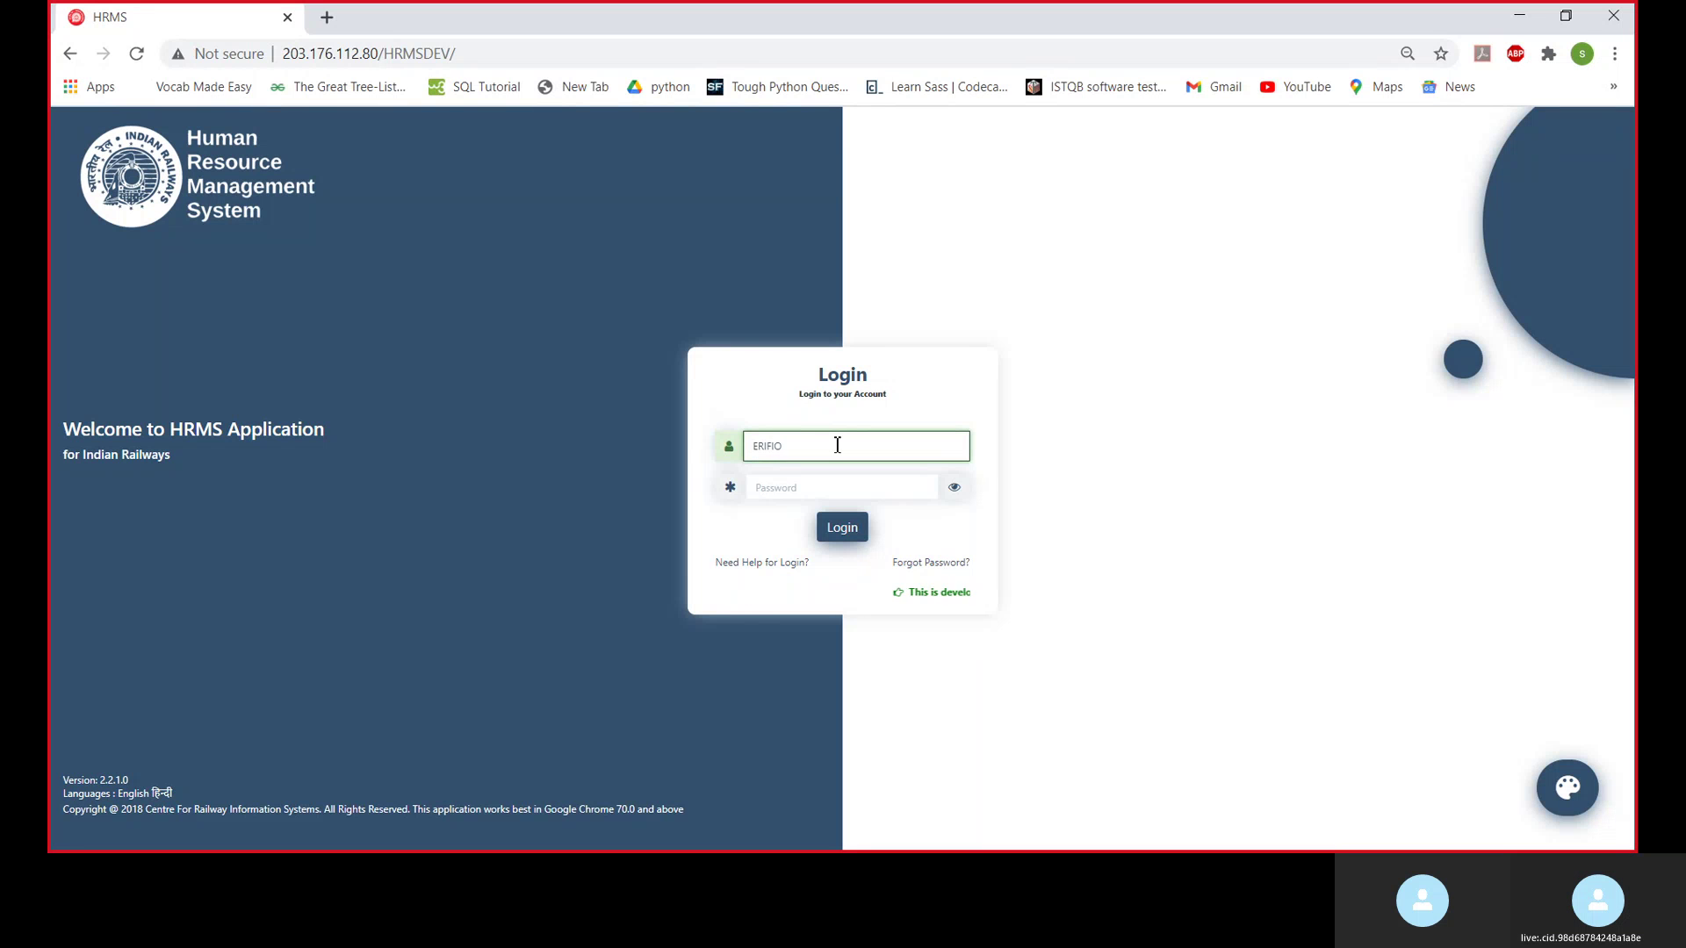
key(Tab)
text(•)
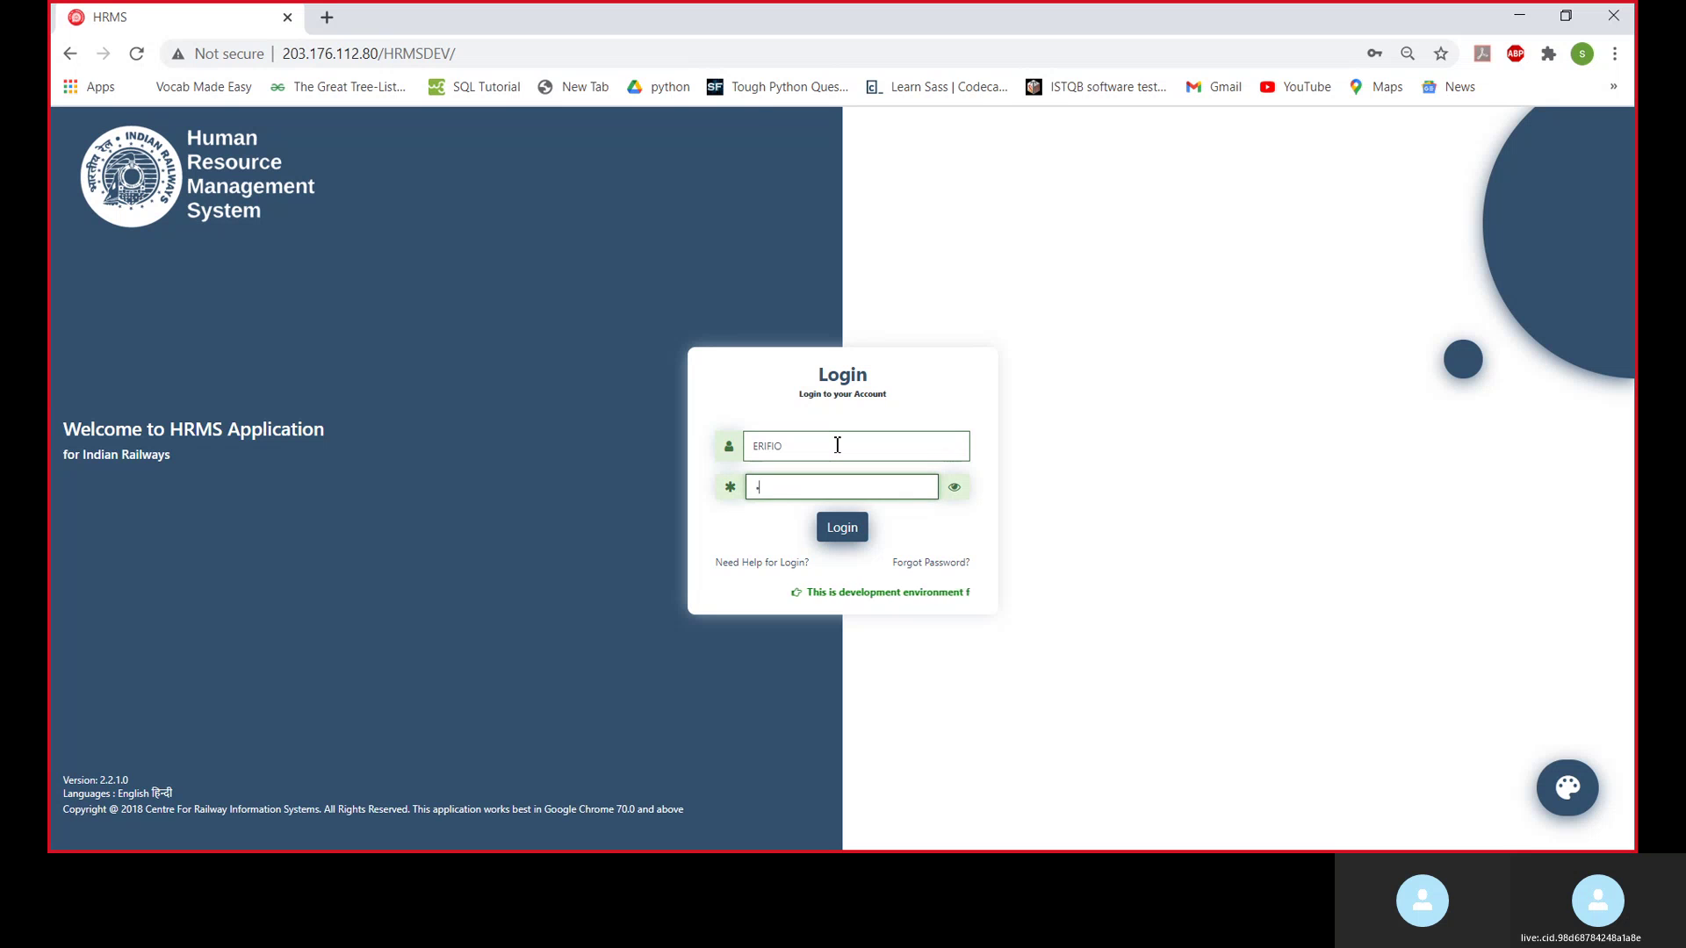
text(•••••••)
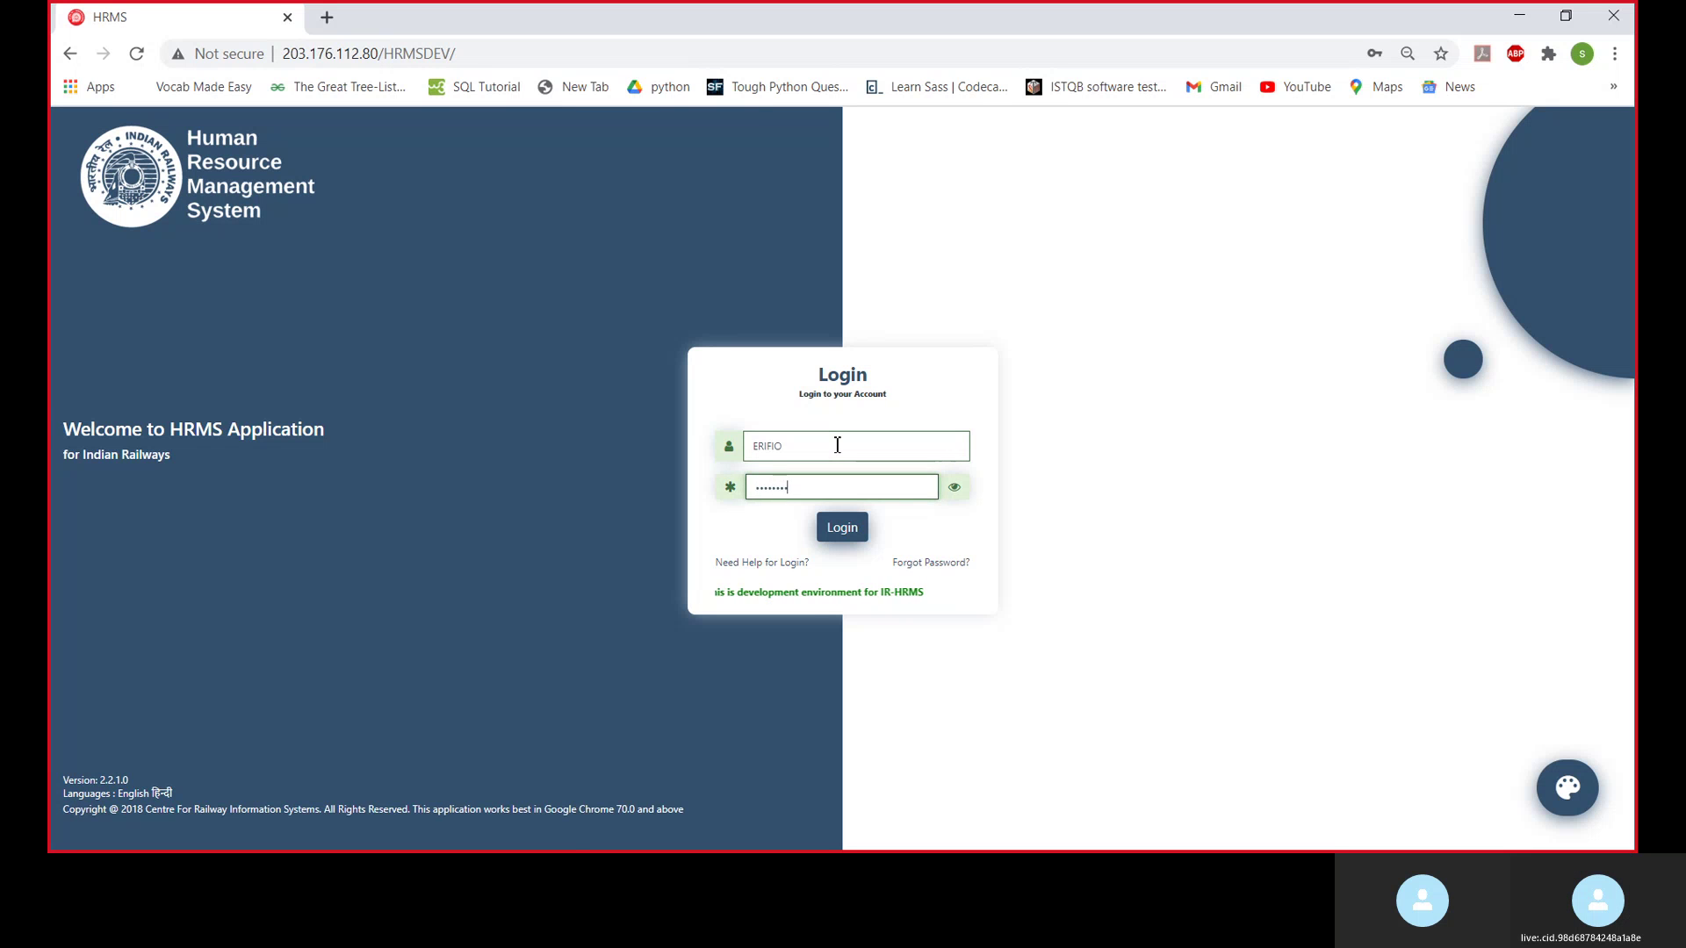
key(Return)
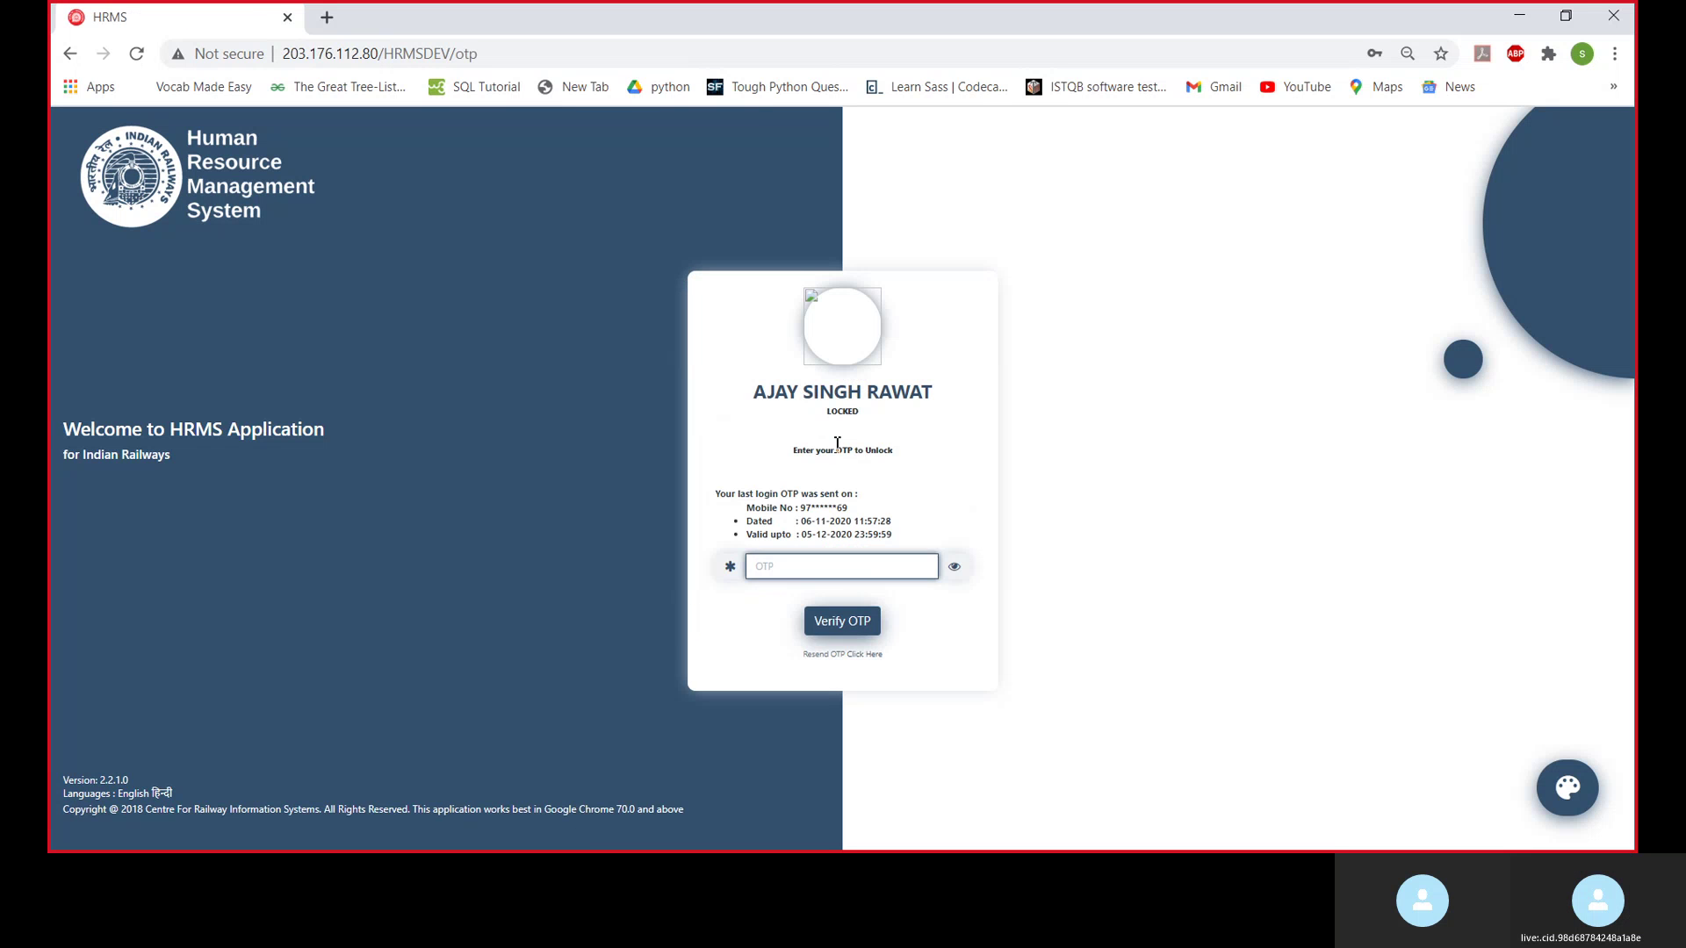
text(•••••)
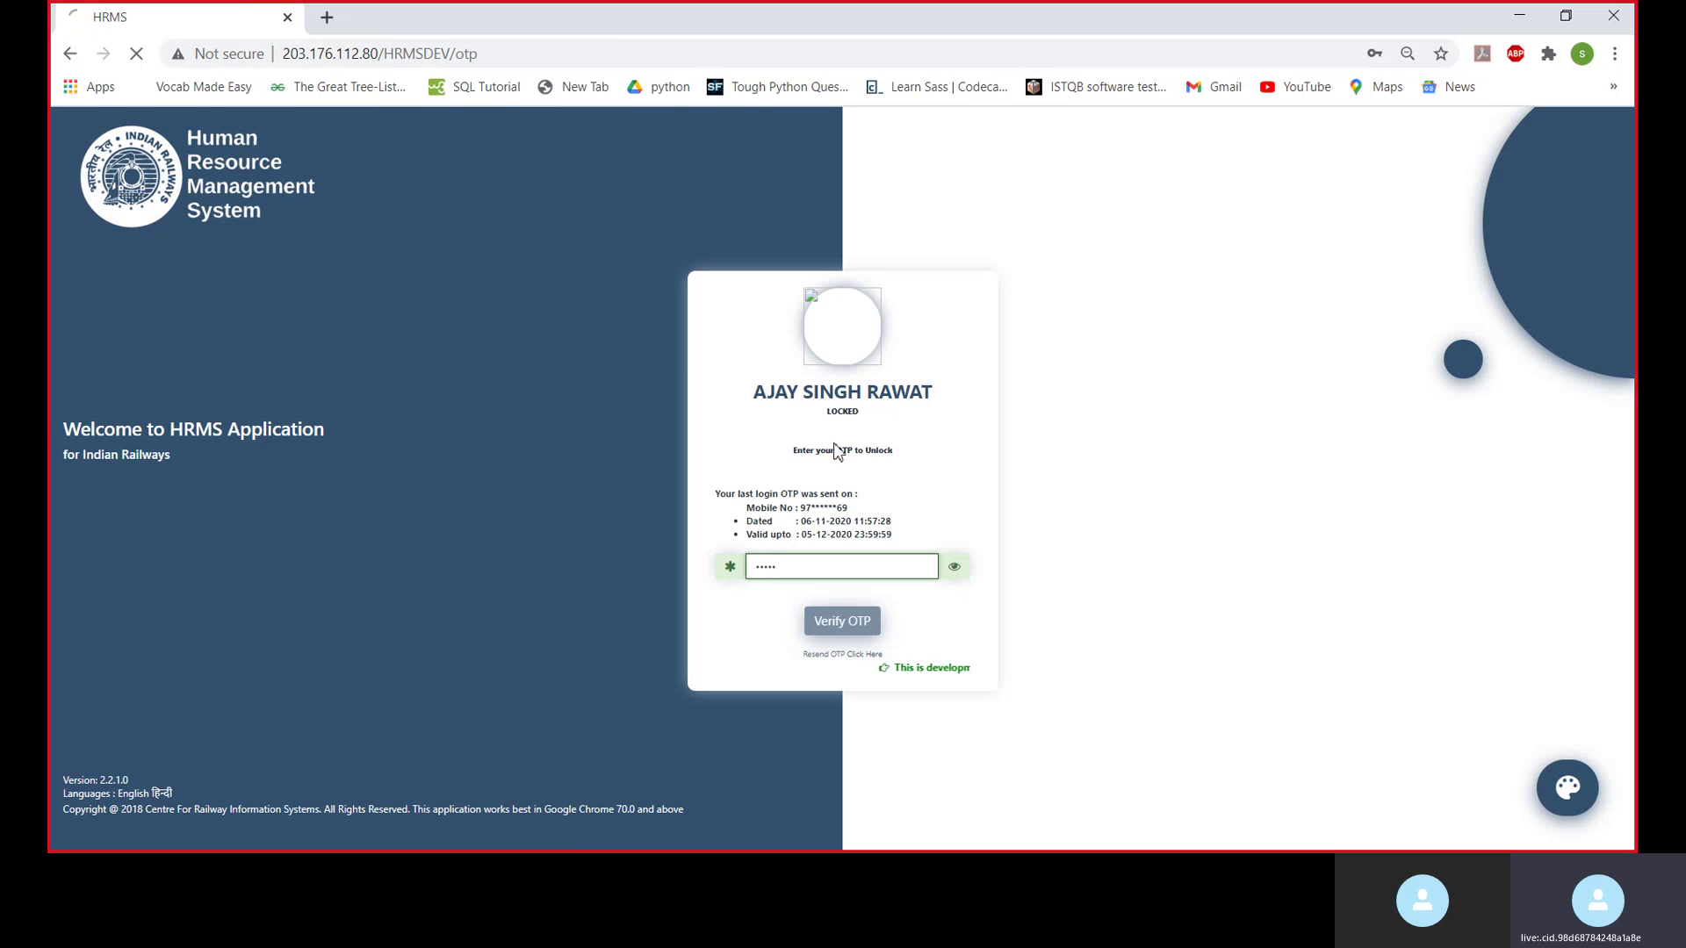
key(Return)
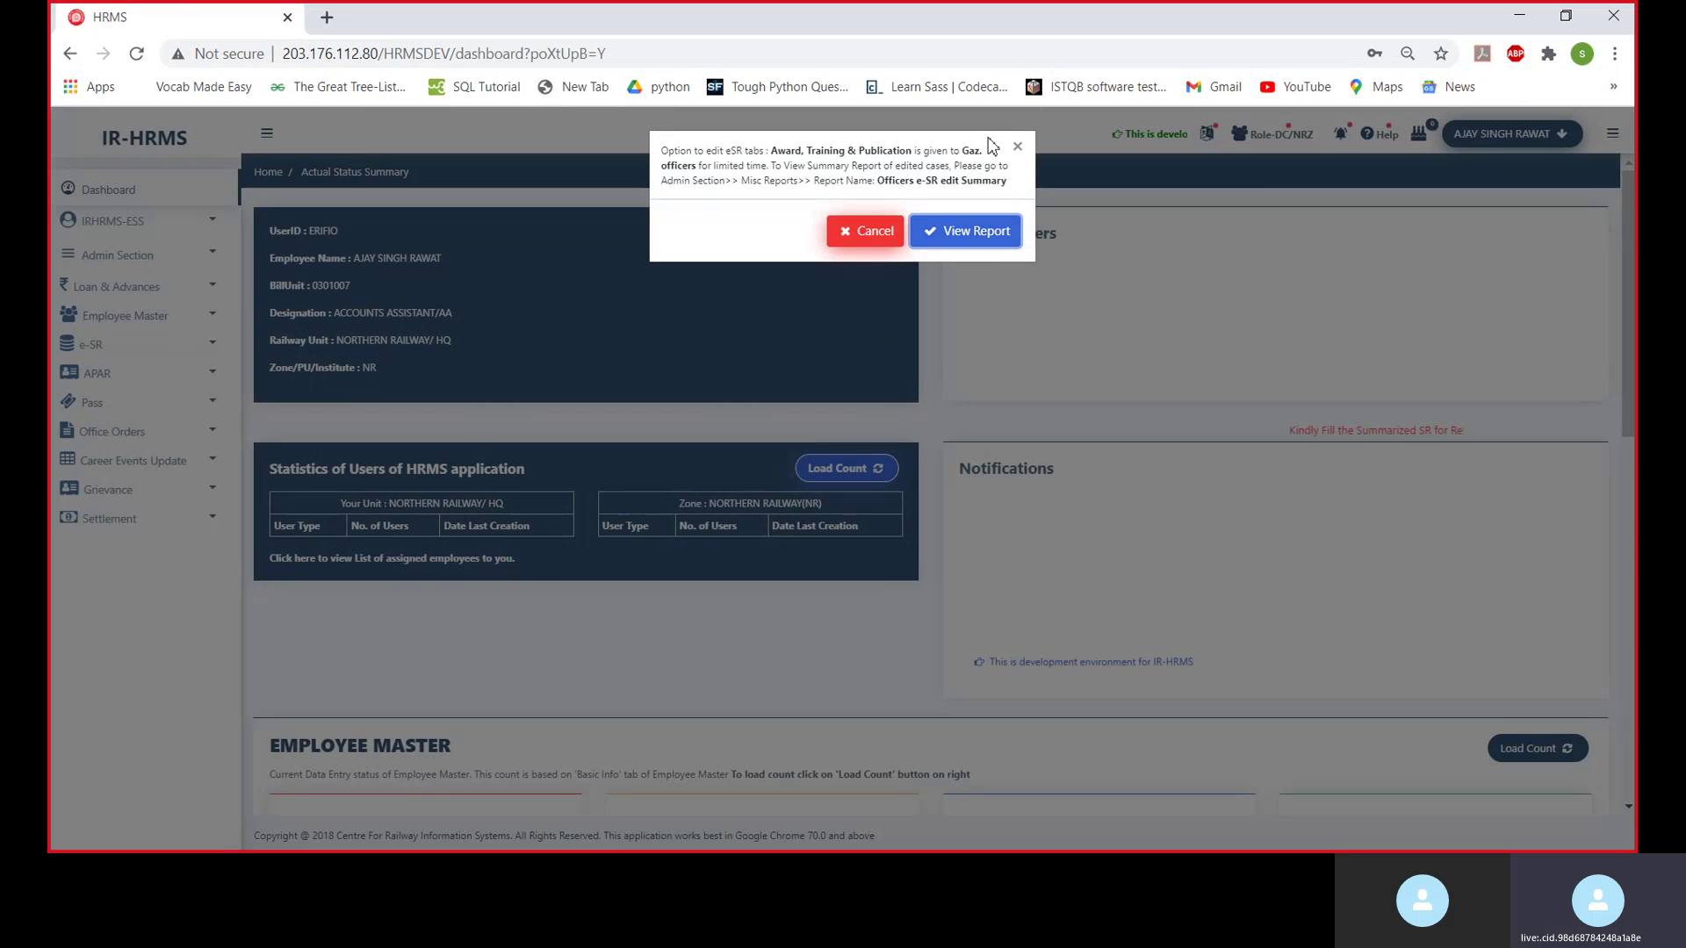
Step: Dismiss the eSR editing notice and switch the user role to LDC
click(1017, 147)
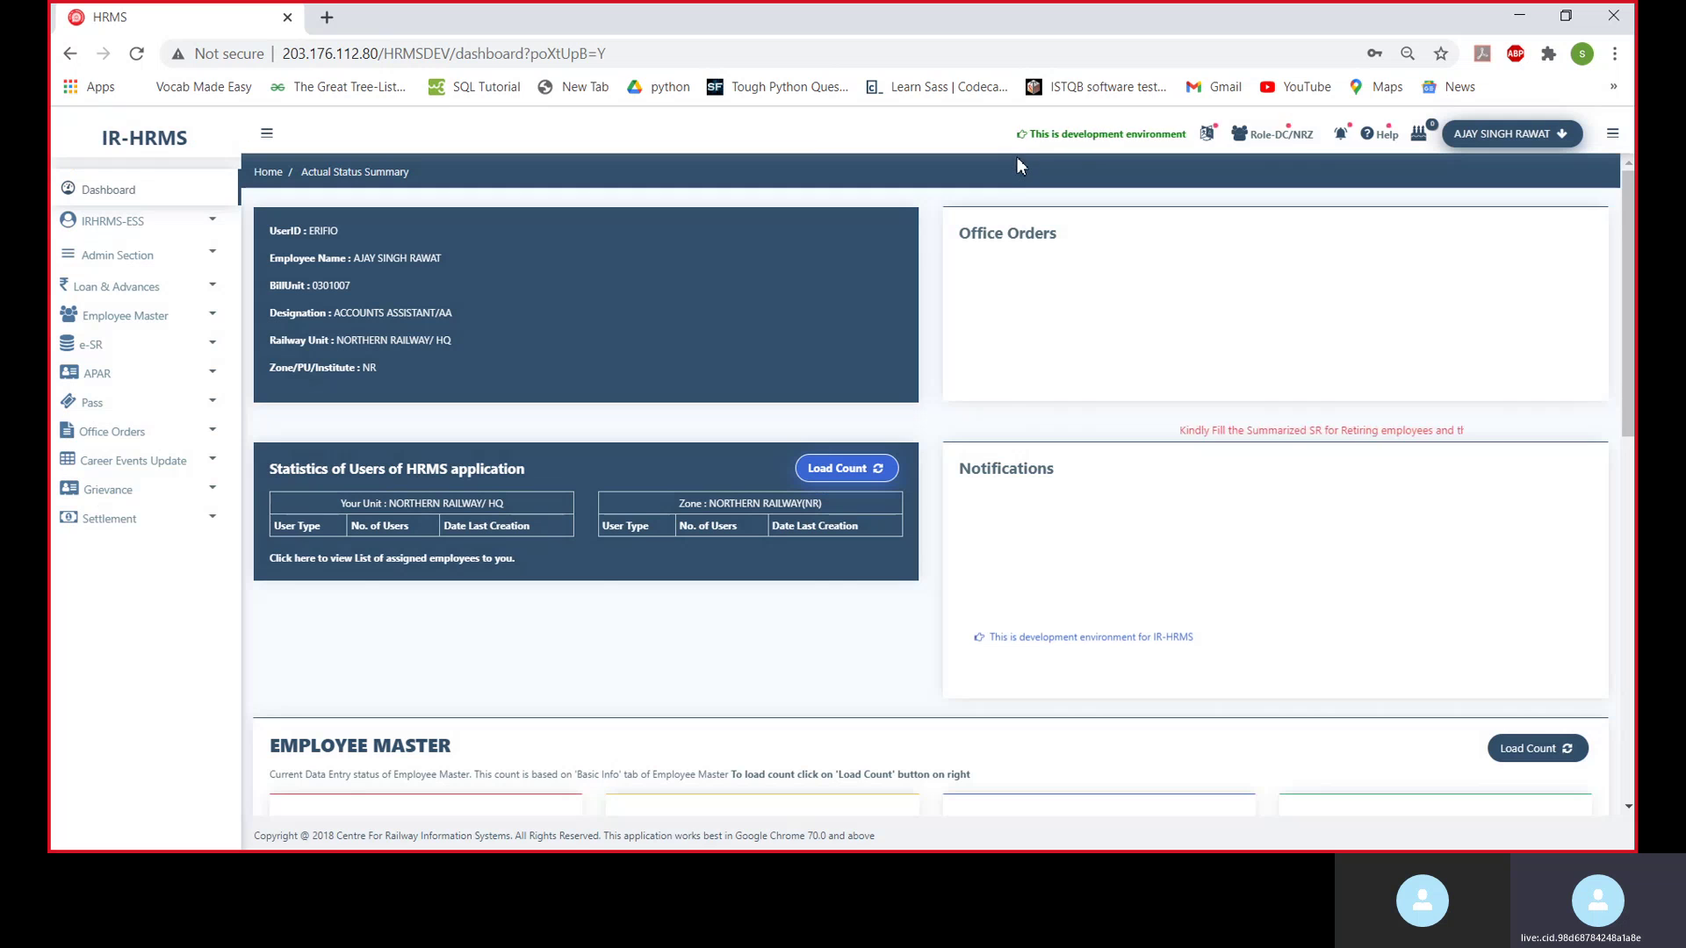
click(1277, 134)
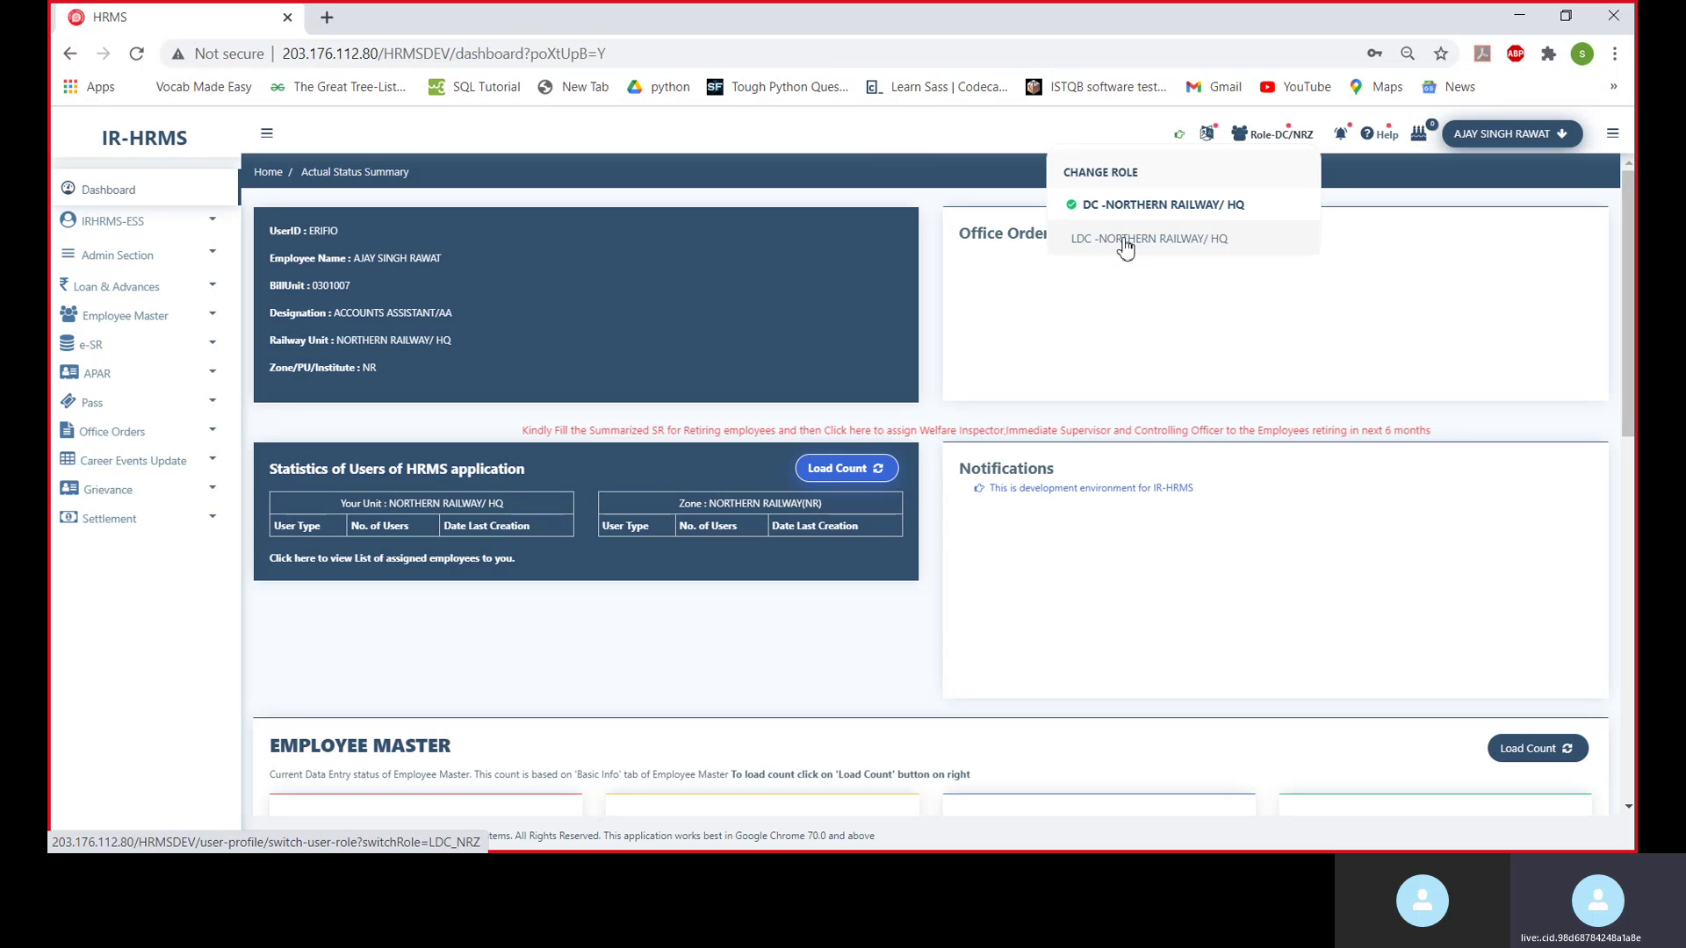
click(1124, 242)
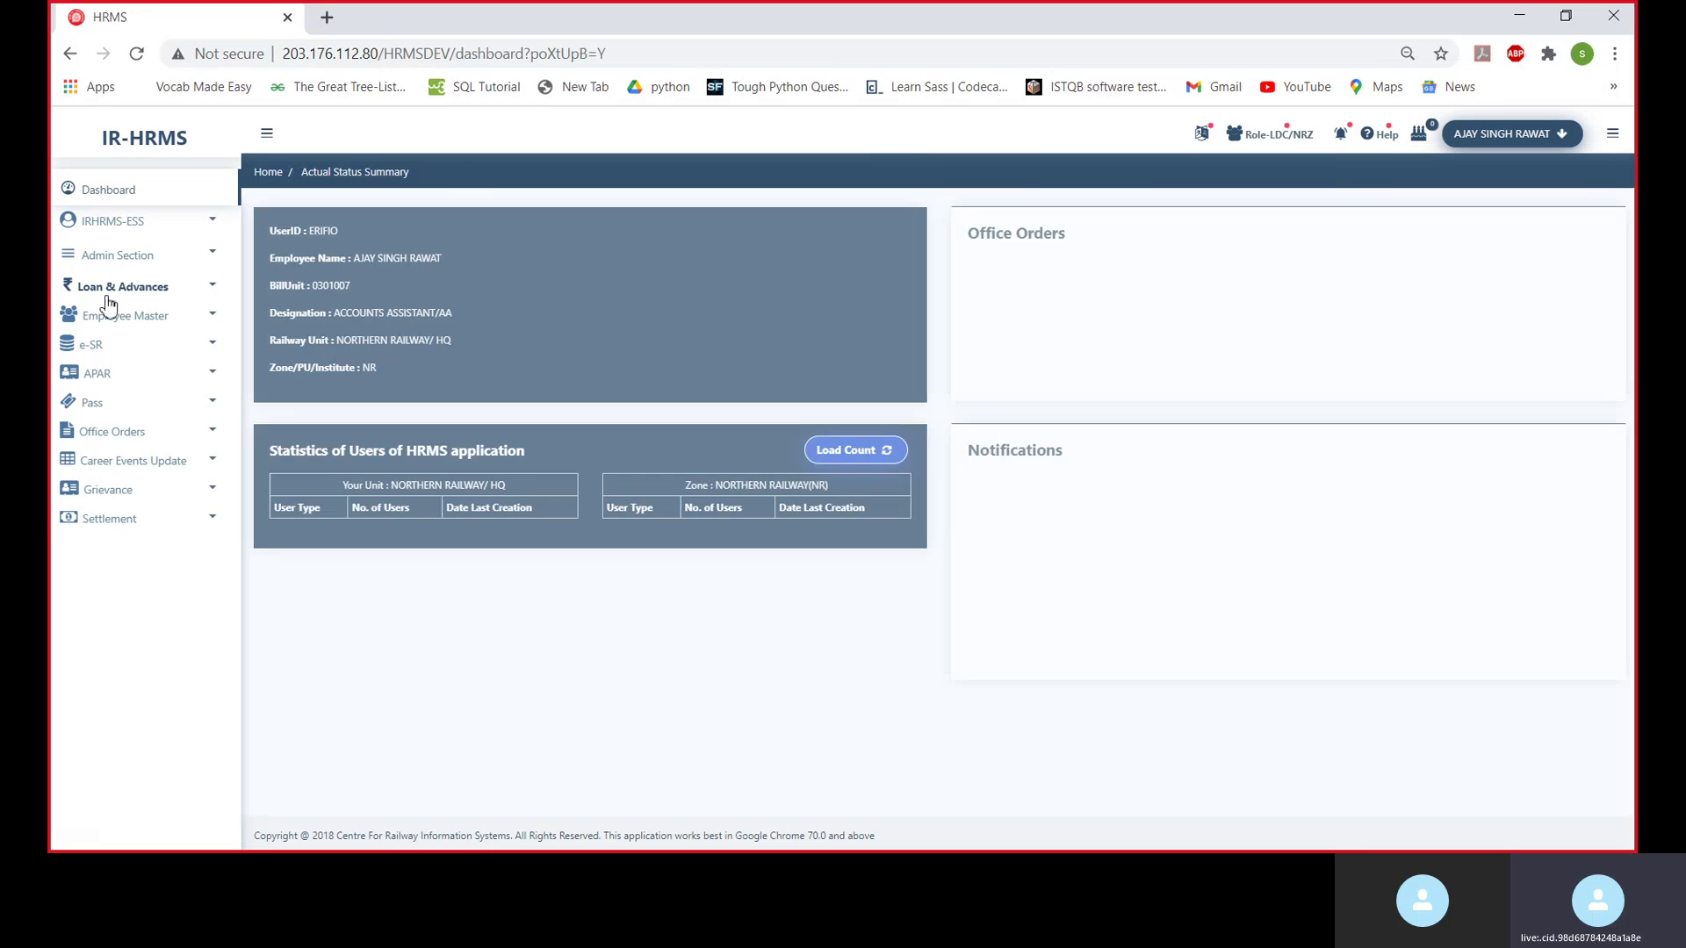
Step: Open the Submitted PF Loan Applications list under Loan & Advances
click(157, 293)
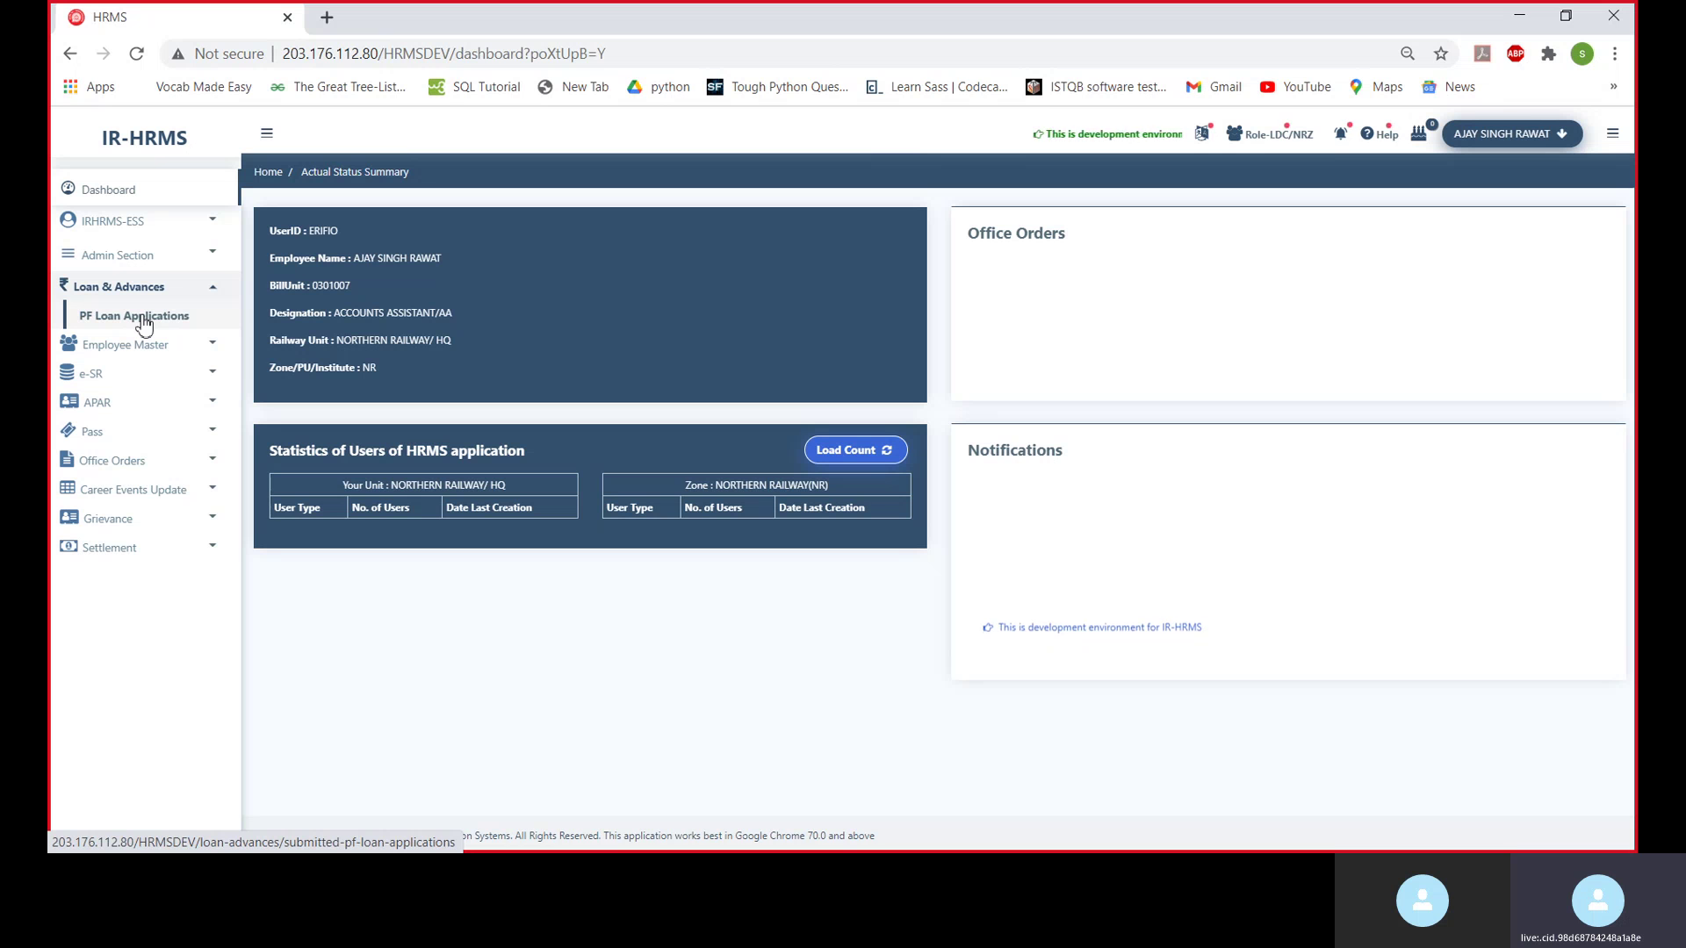
click(144, 318)
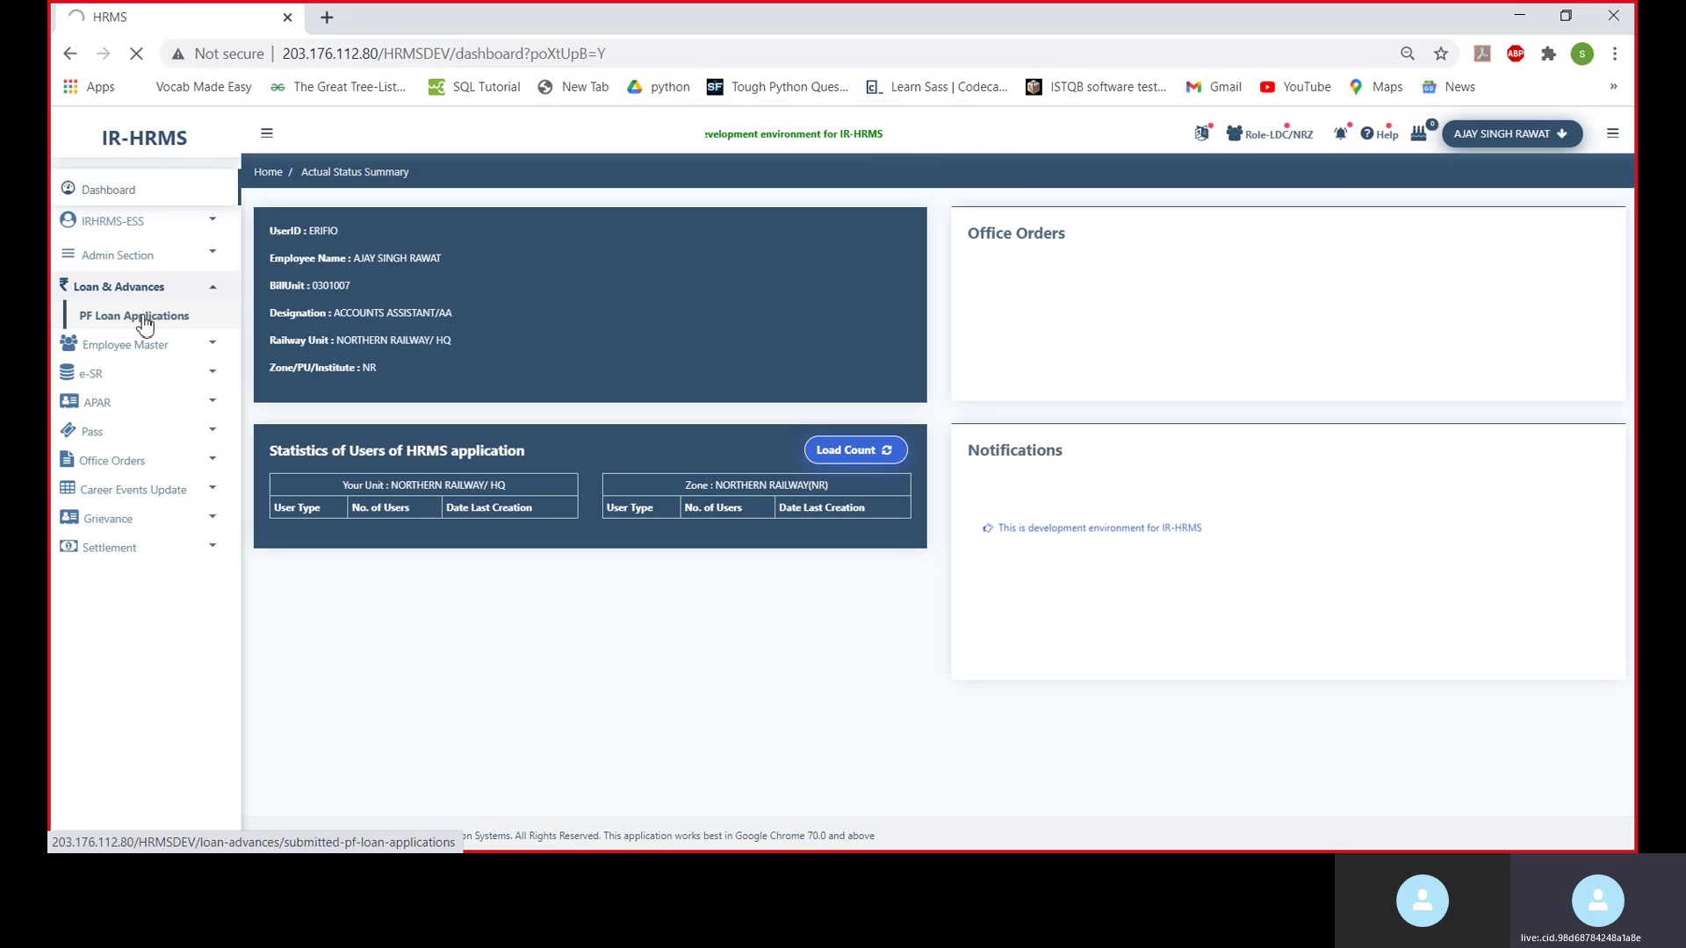
click(145, 325)
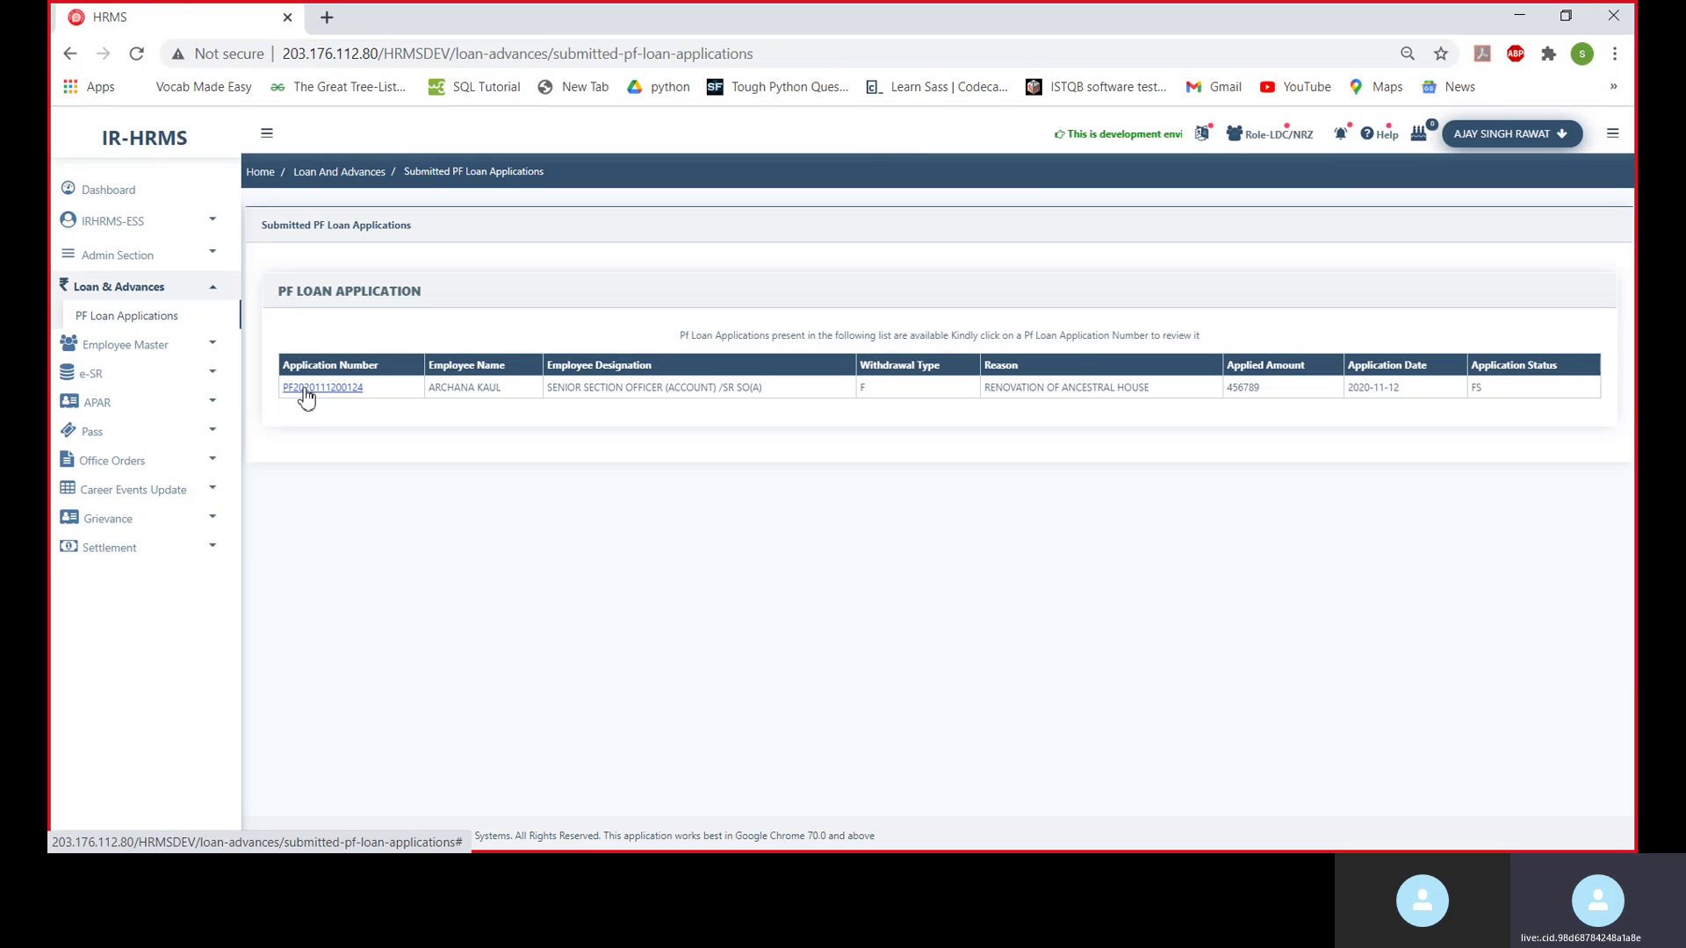
Step: Open the submitted PF loan application, add remark 'Forwarded', and forward it to the Verifying Authority
click(305, 388)
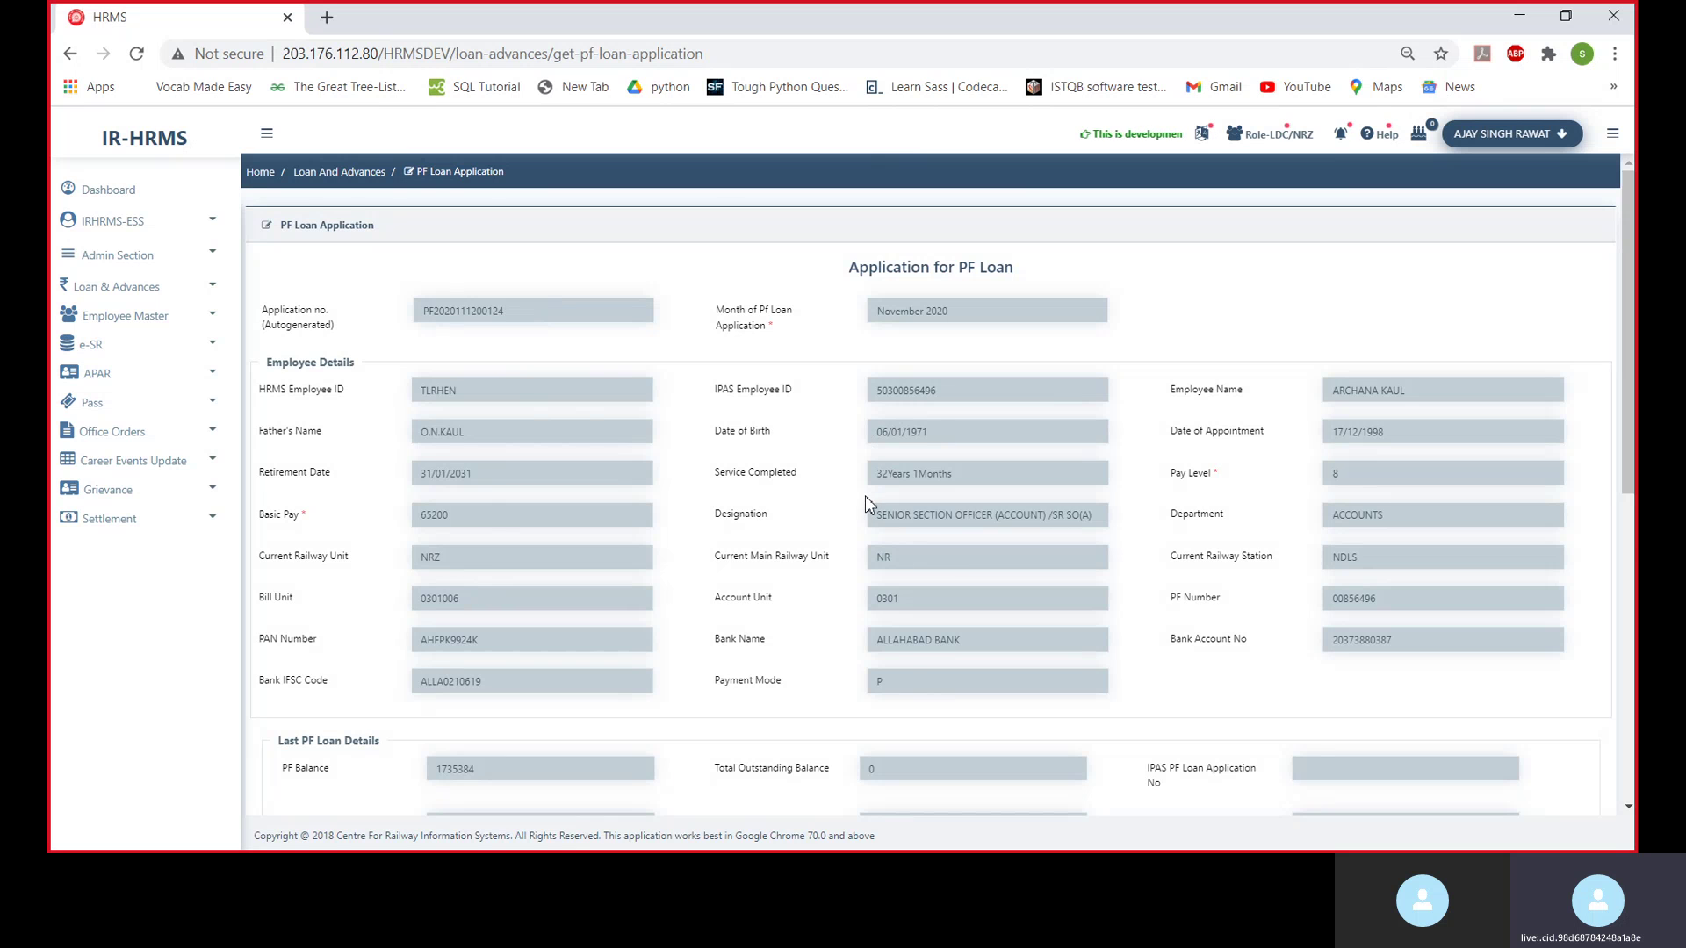
scroll(865, 501, down, 7)
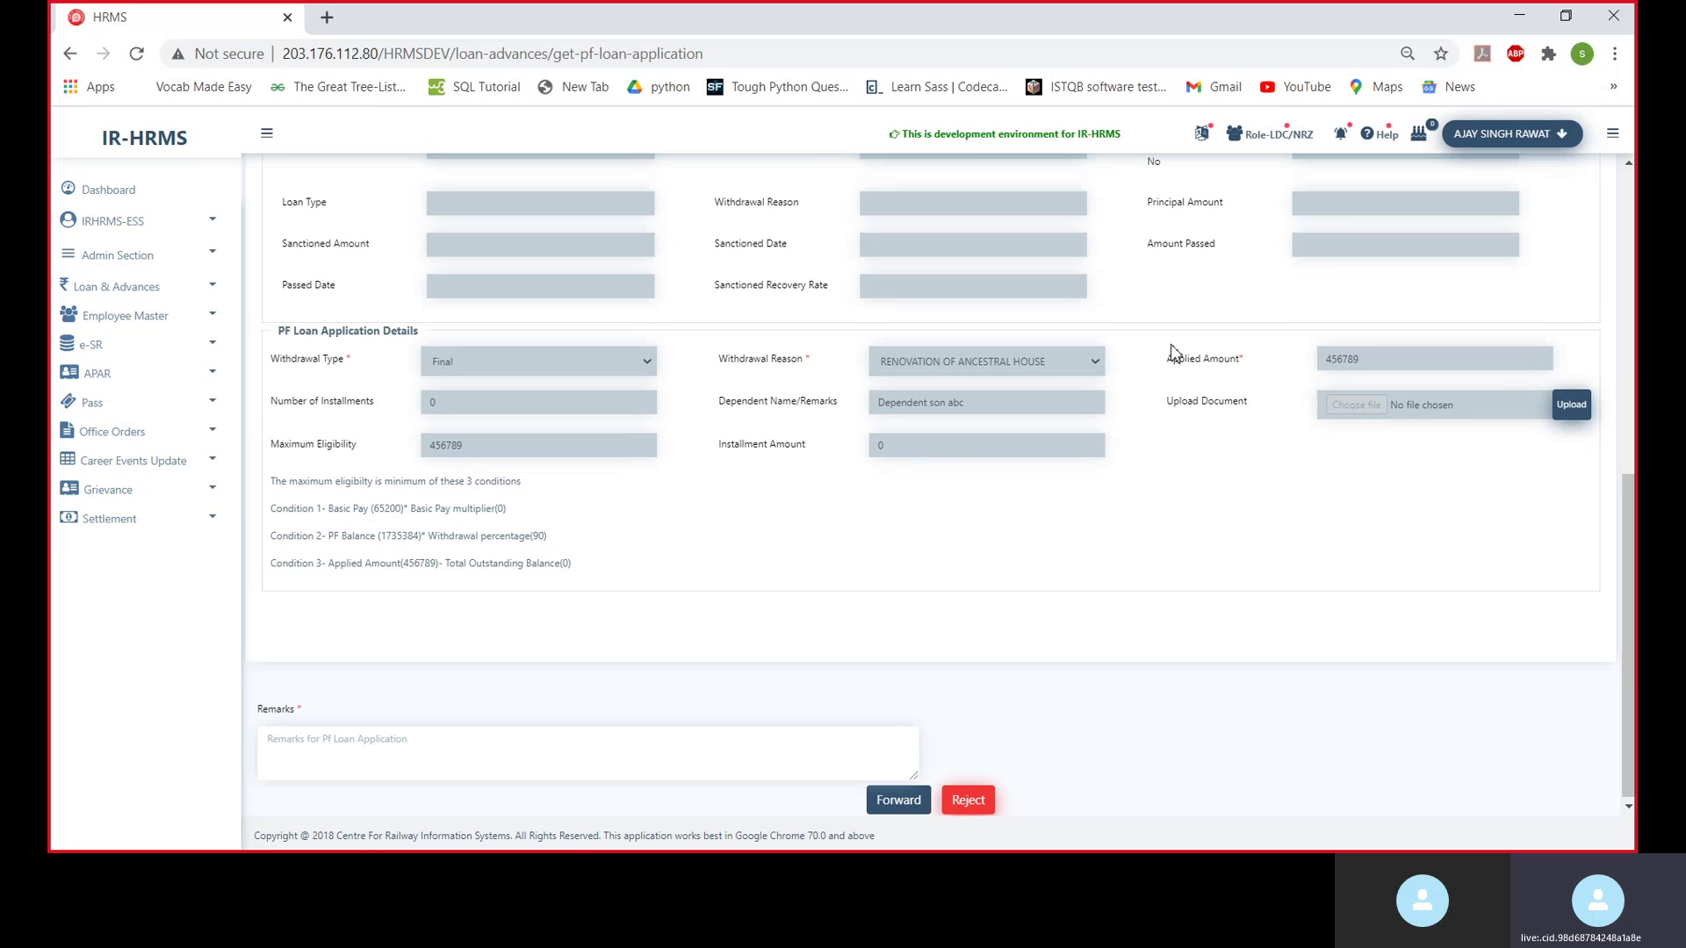
click(453, 748)
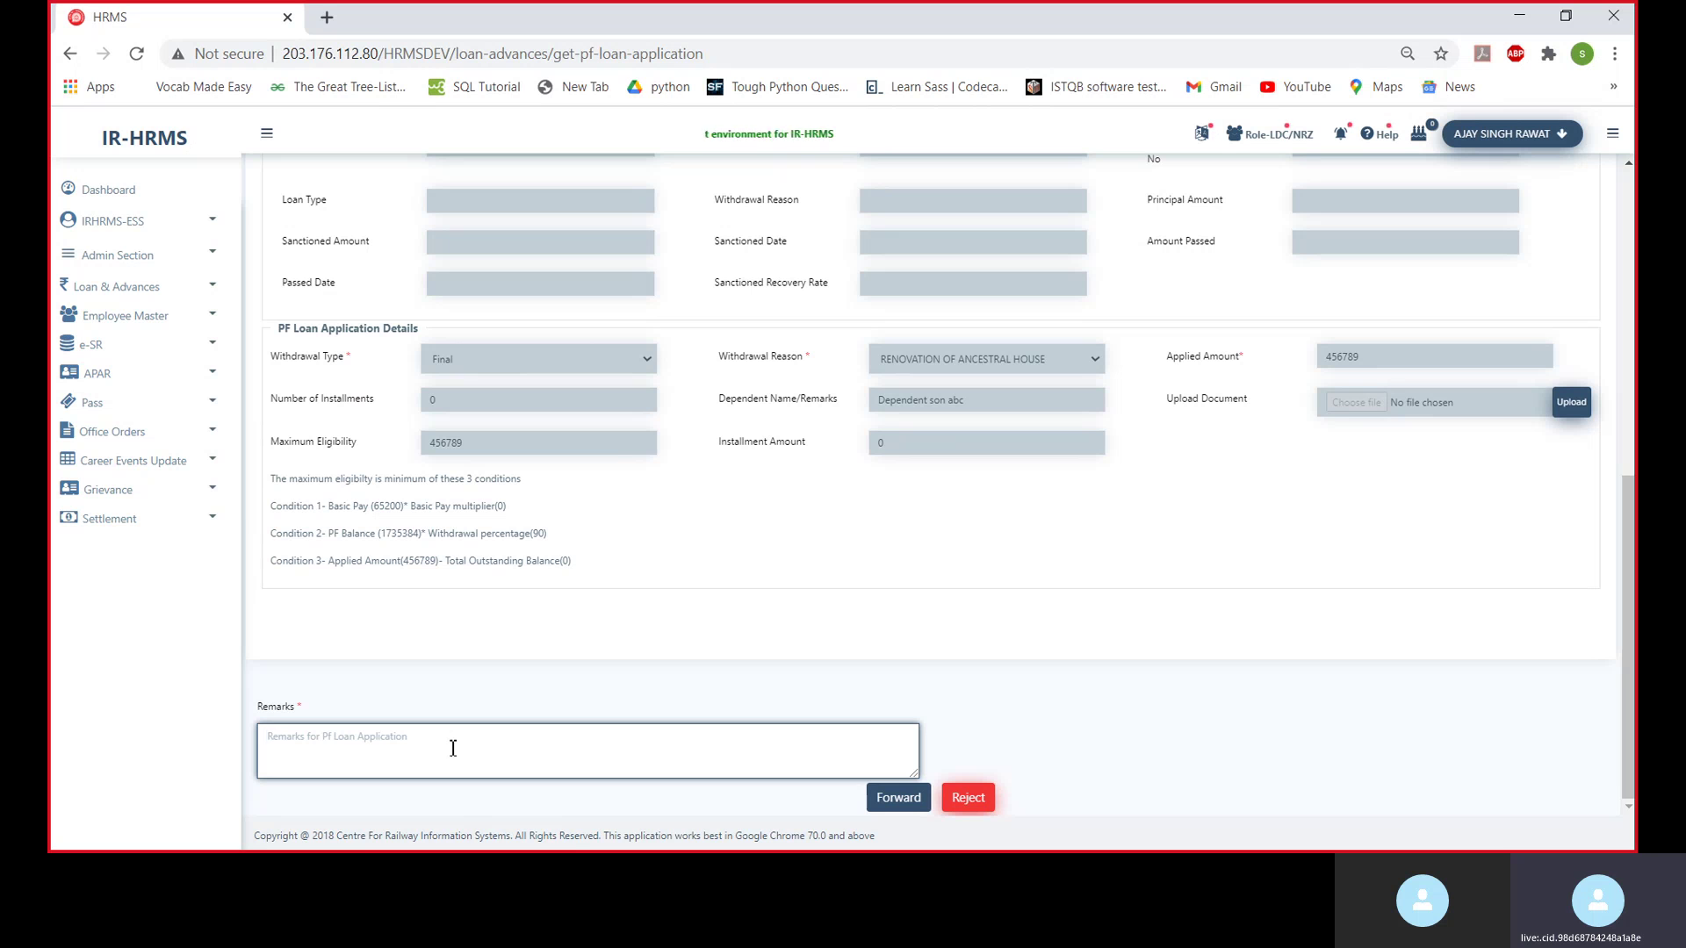
text(Forwar)
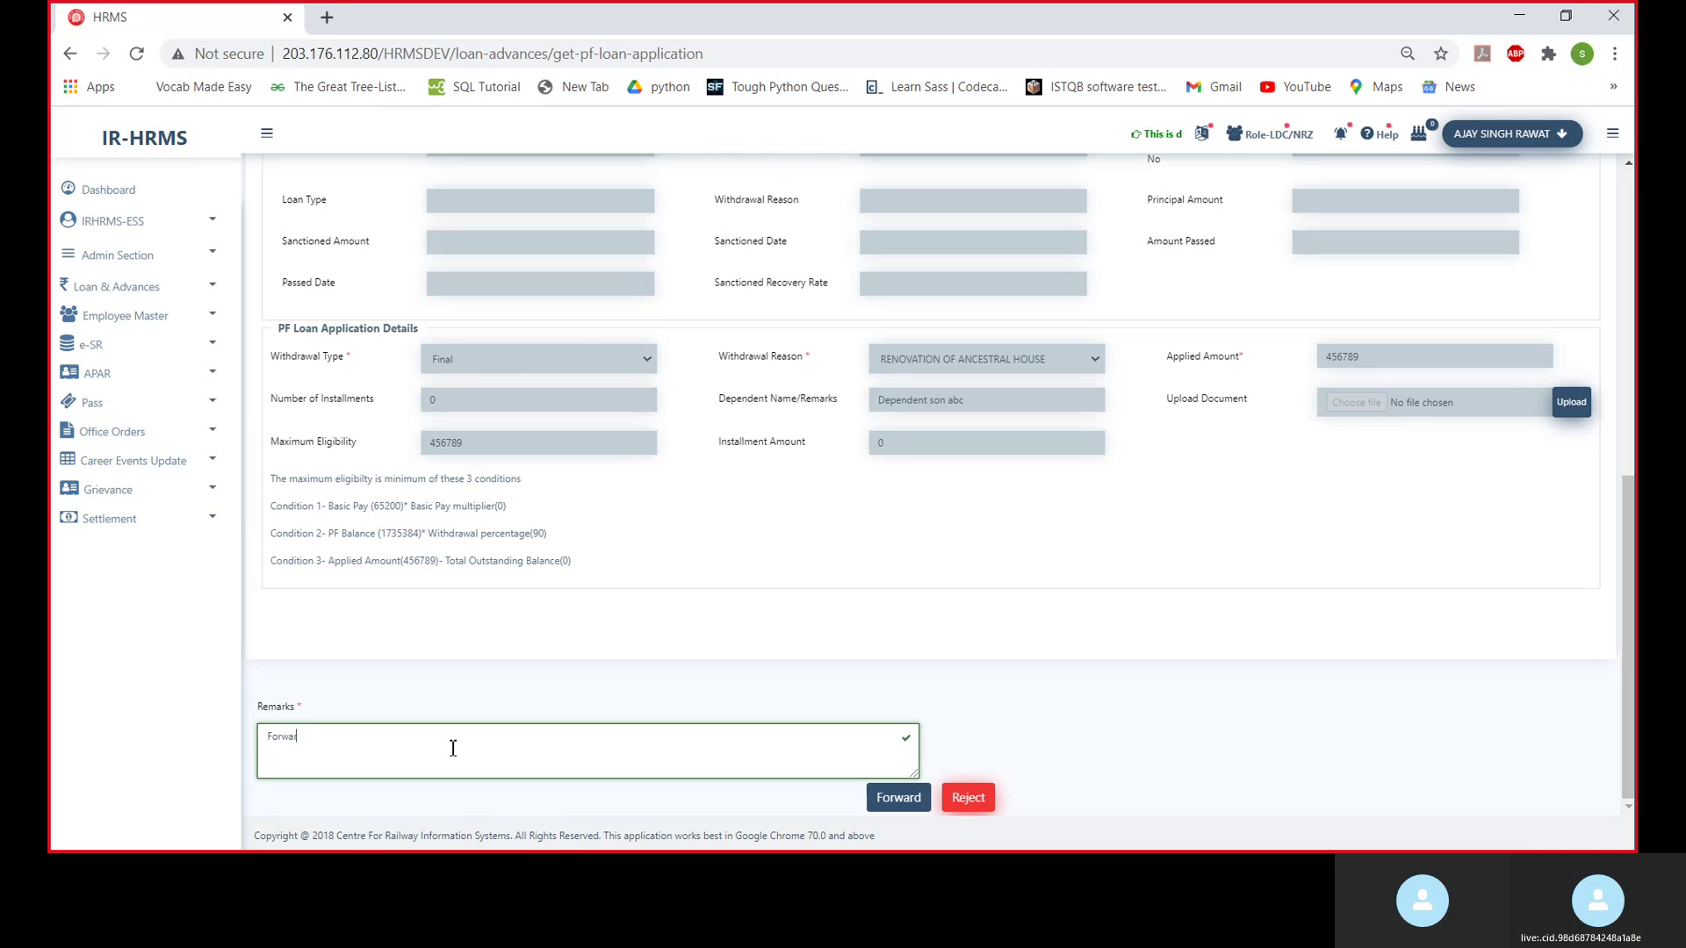
text(ded)
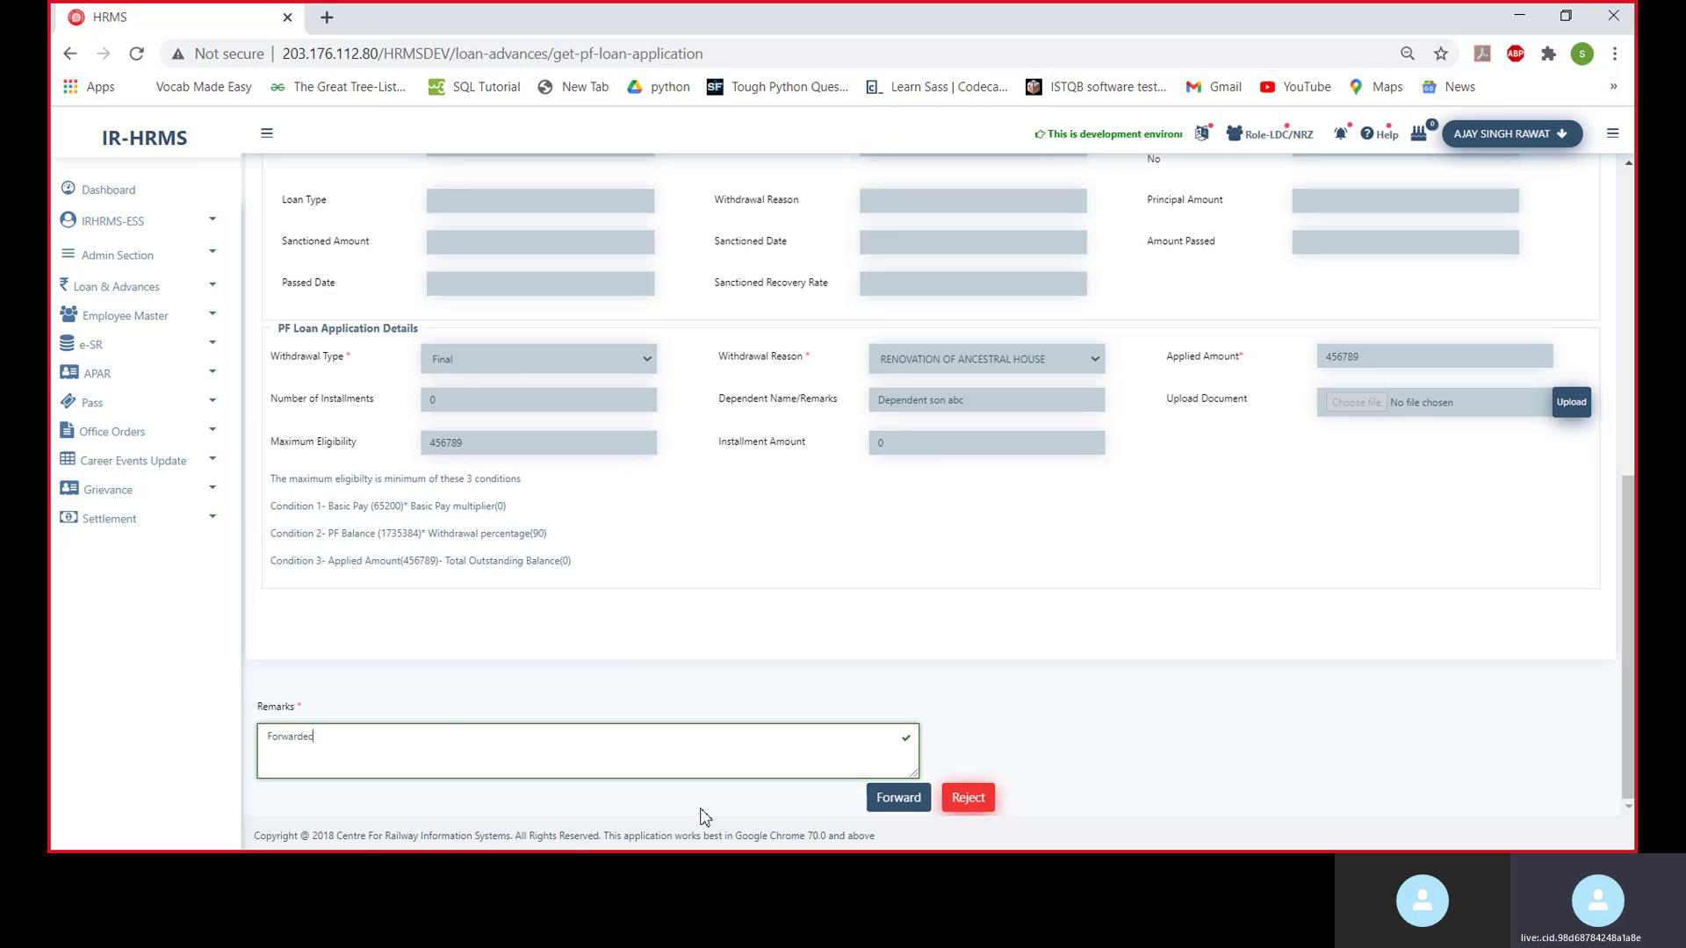
click(899, 798)
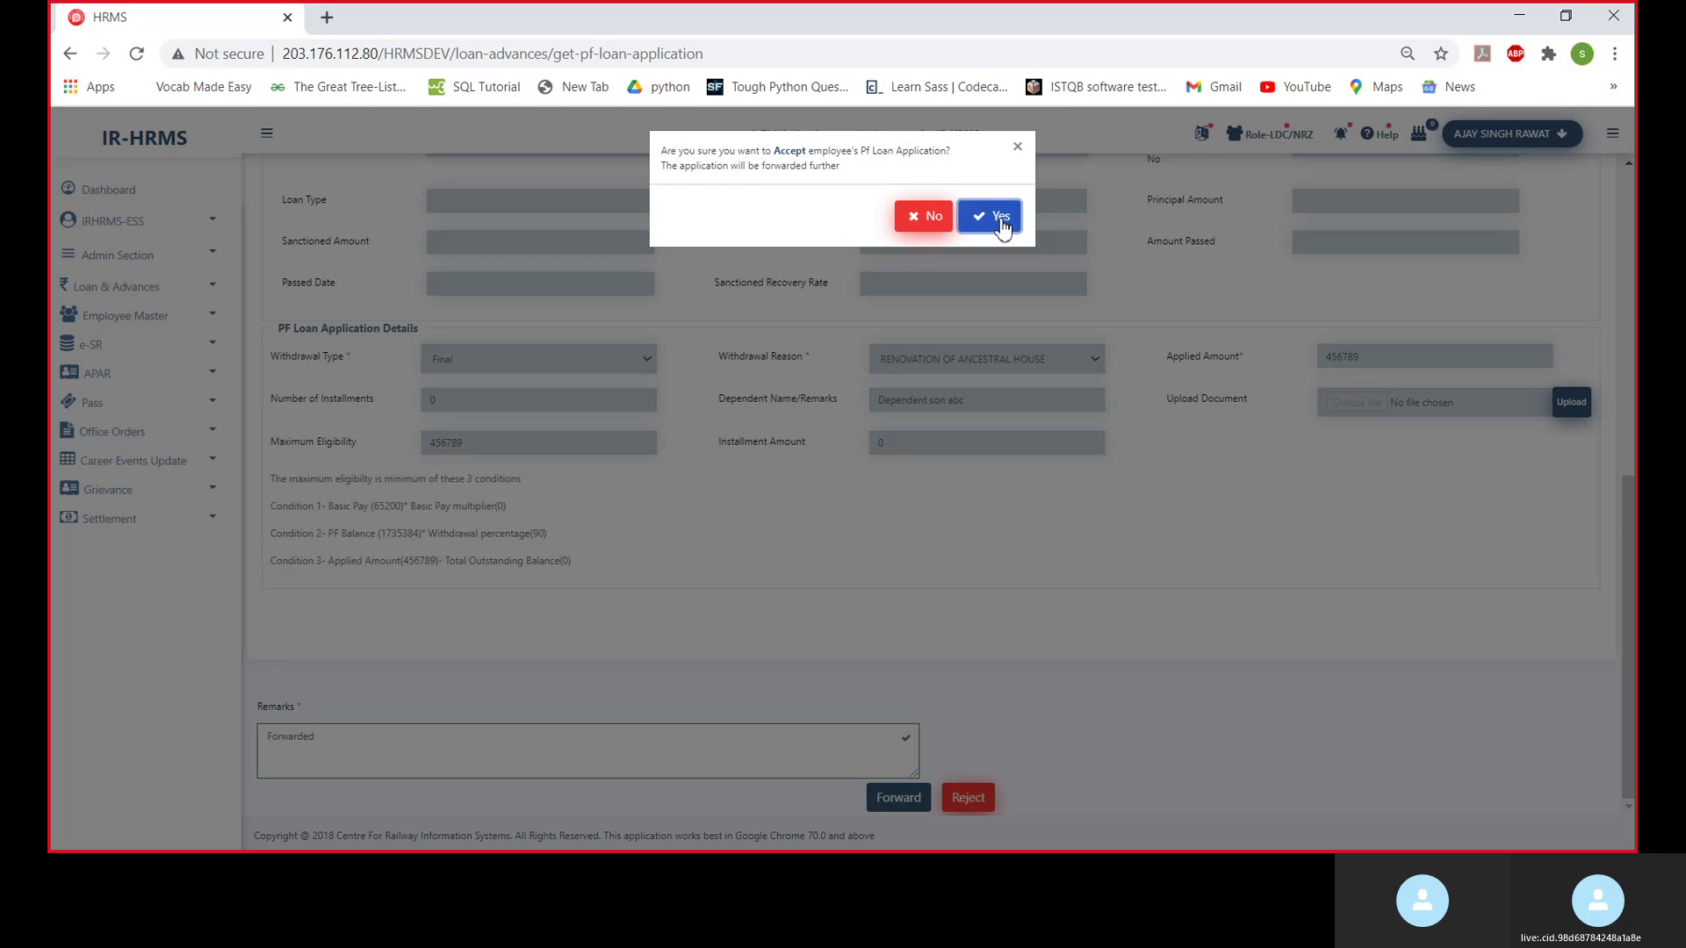
click(1002, 219)
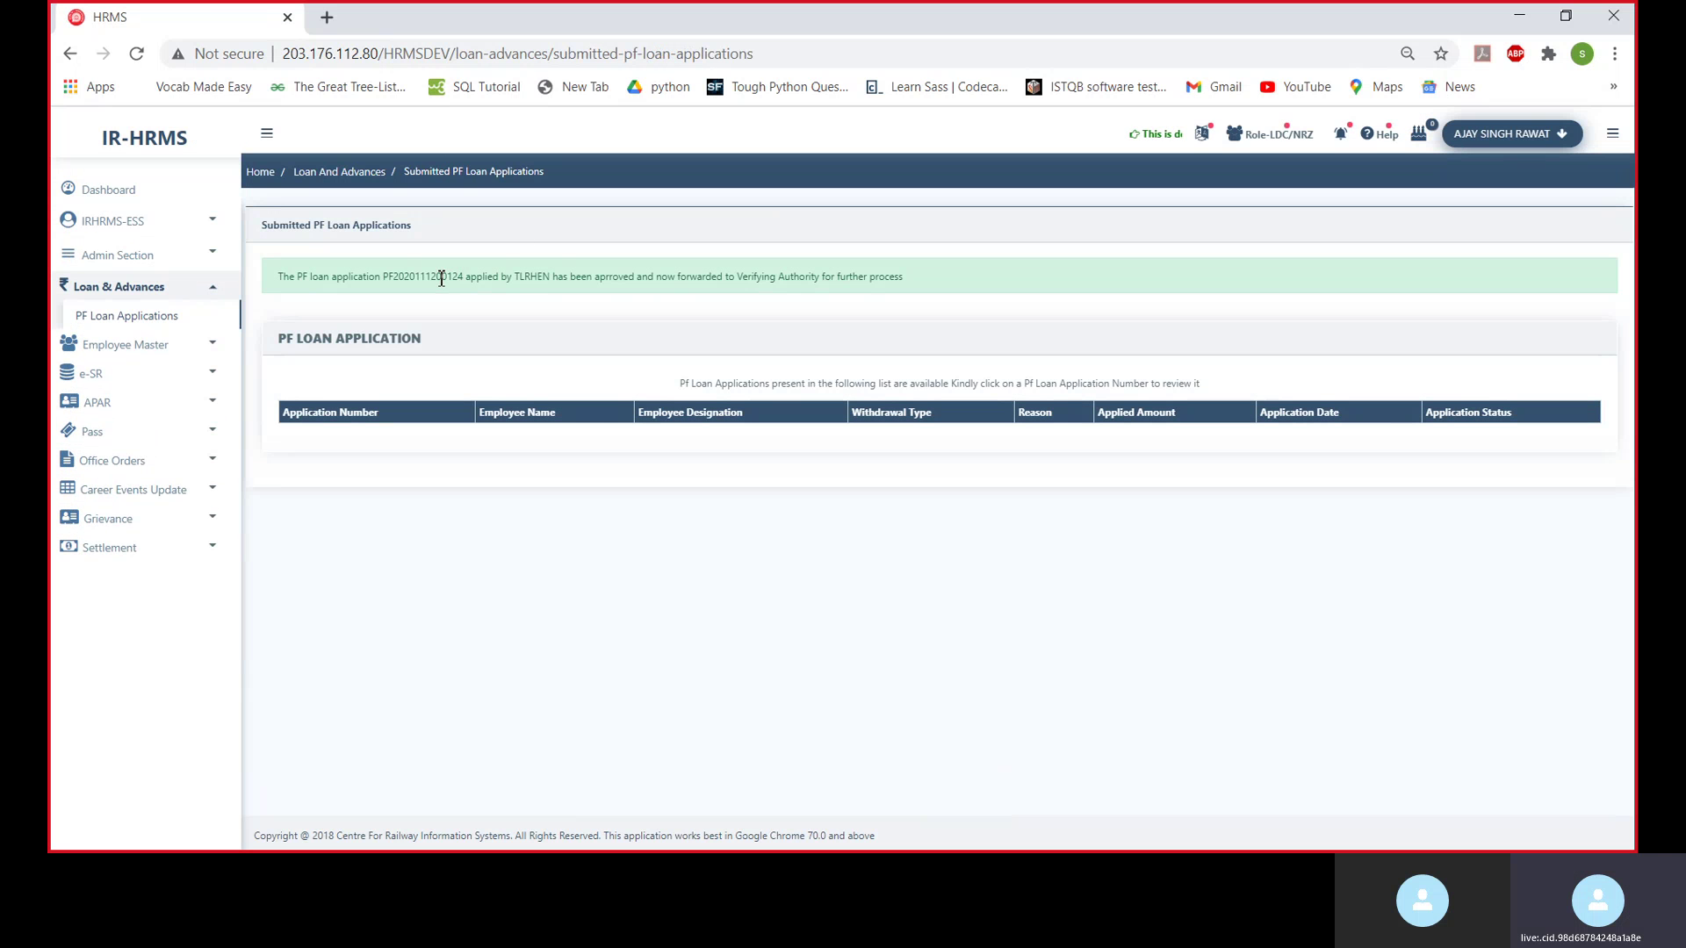
Step: Log out of the current account and attempt signing in as the verifying officer
click(1488, 137)
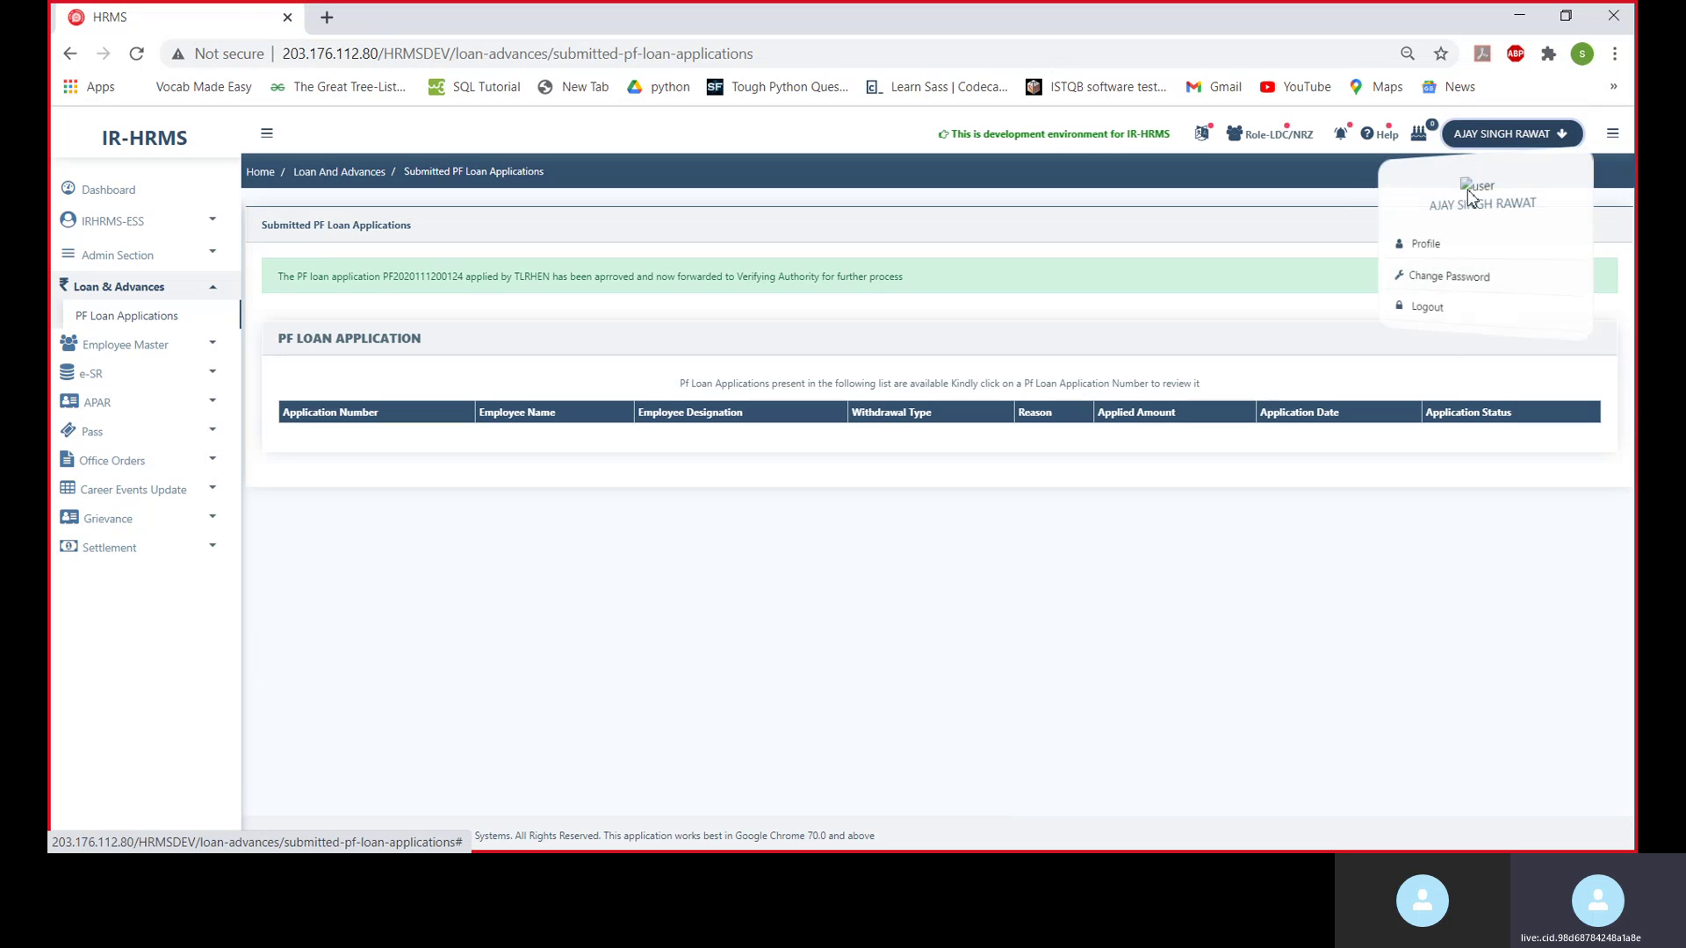
click(1405, 310)
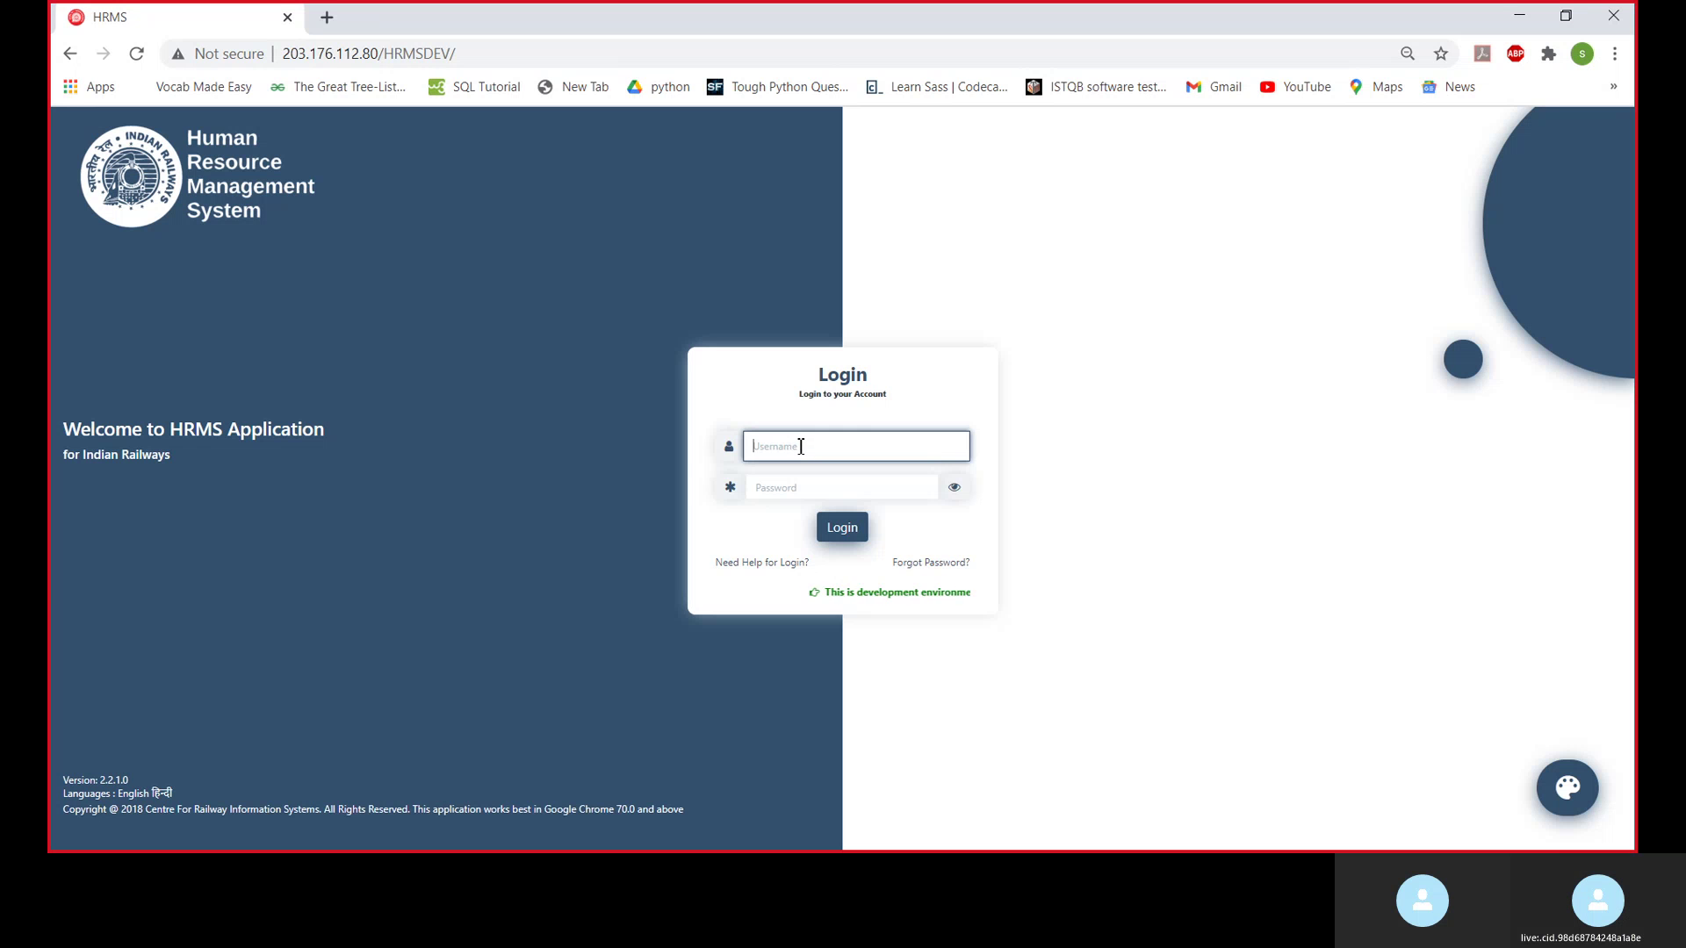
text(OM)
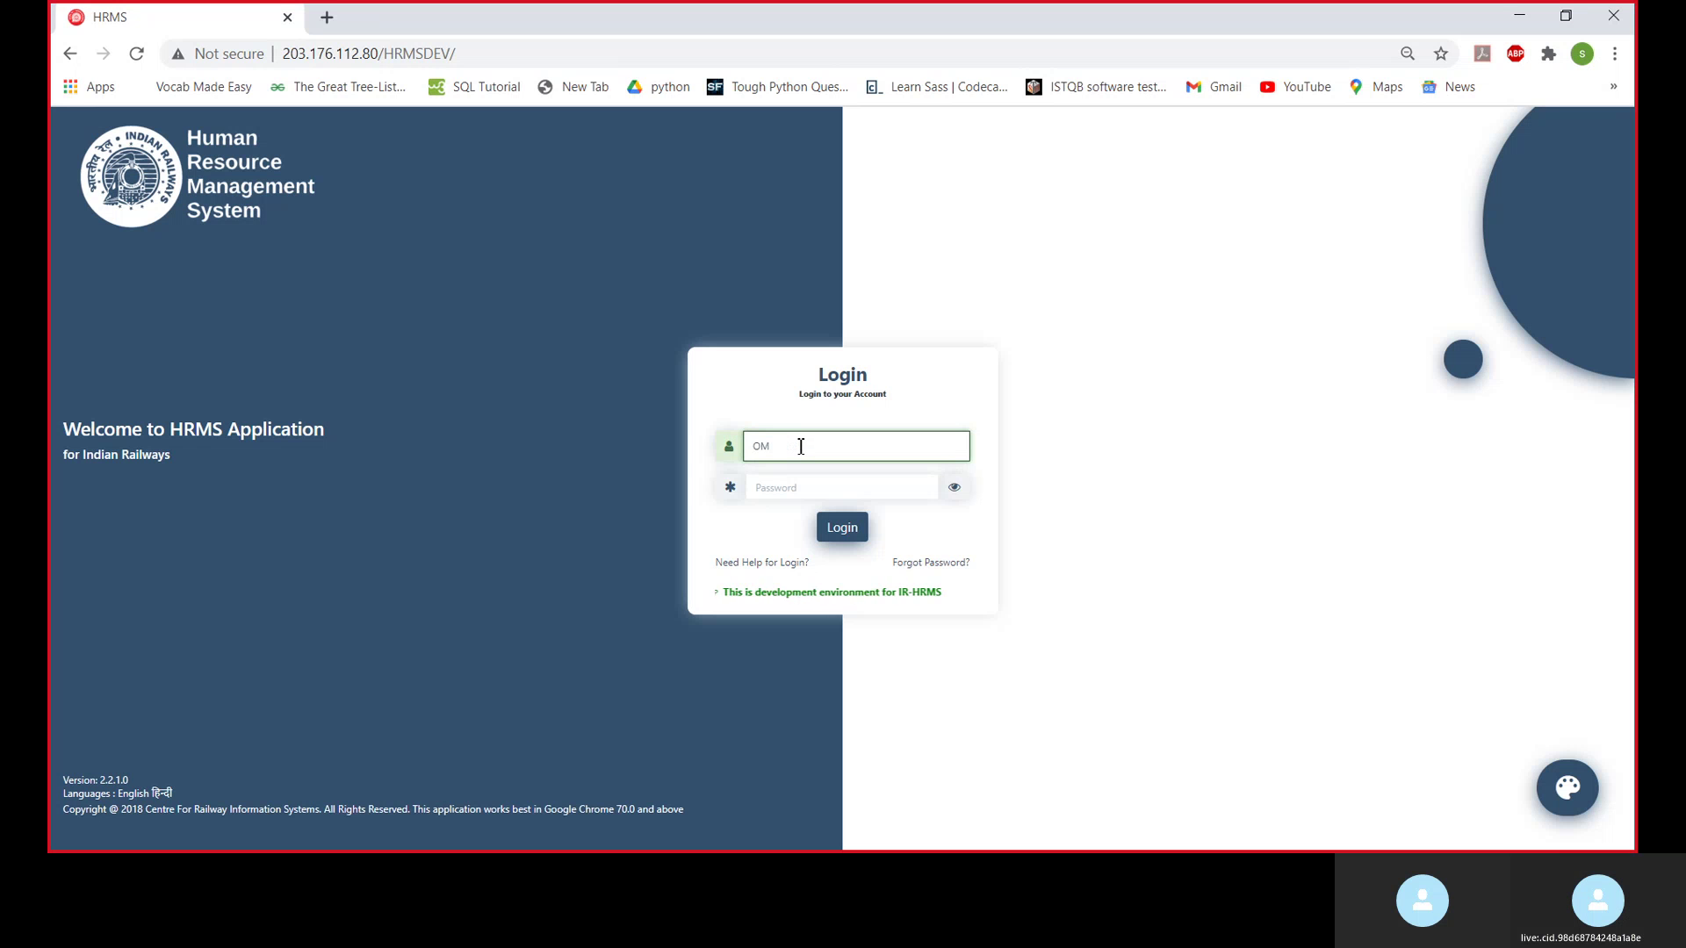
text(WEE)
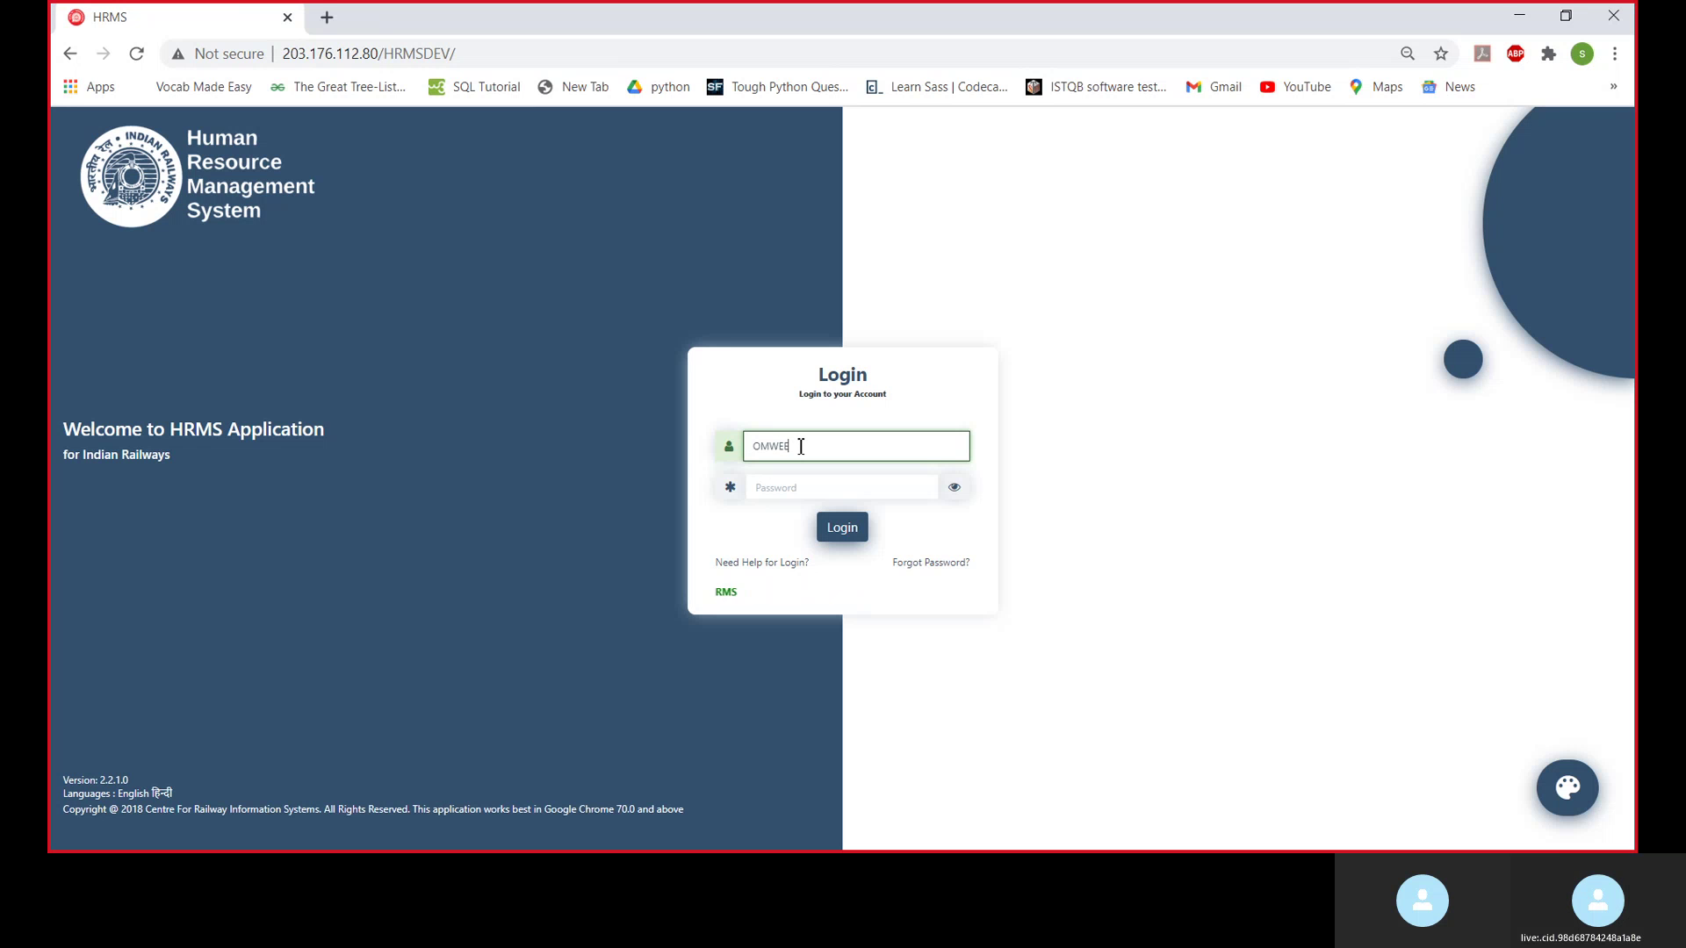
text(C)
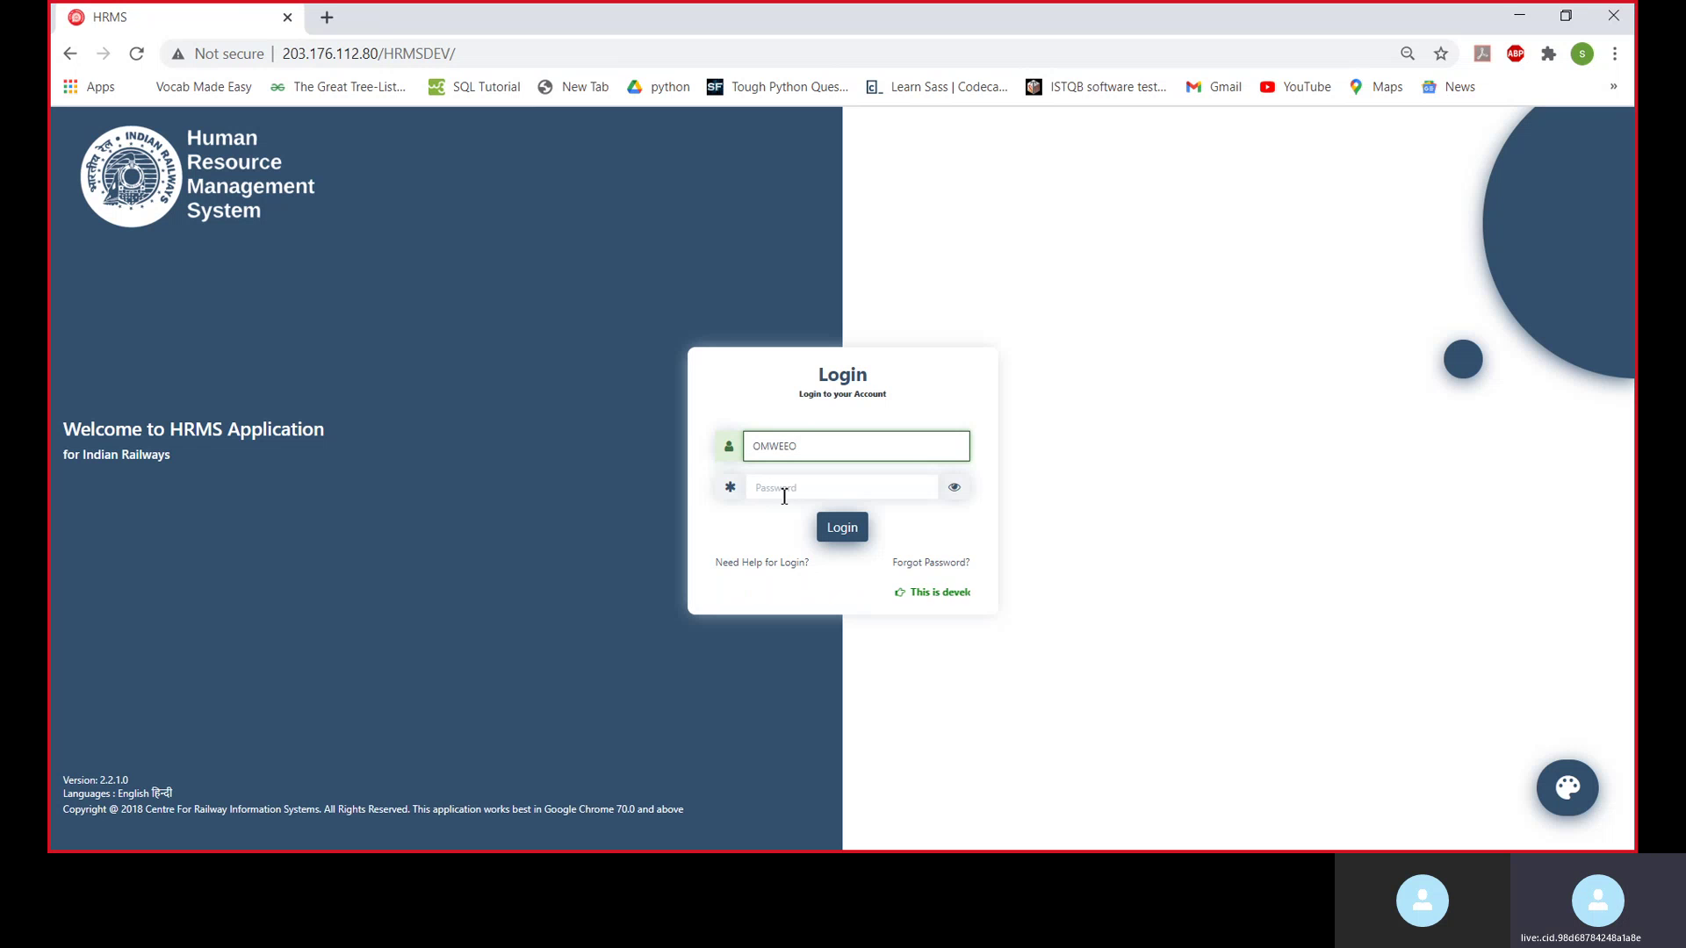
click(771, 490)
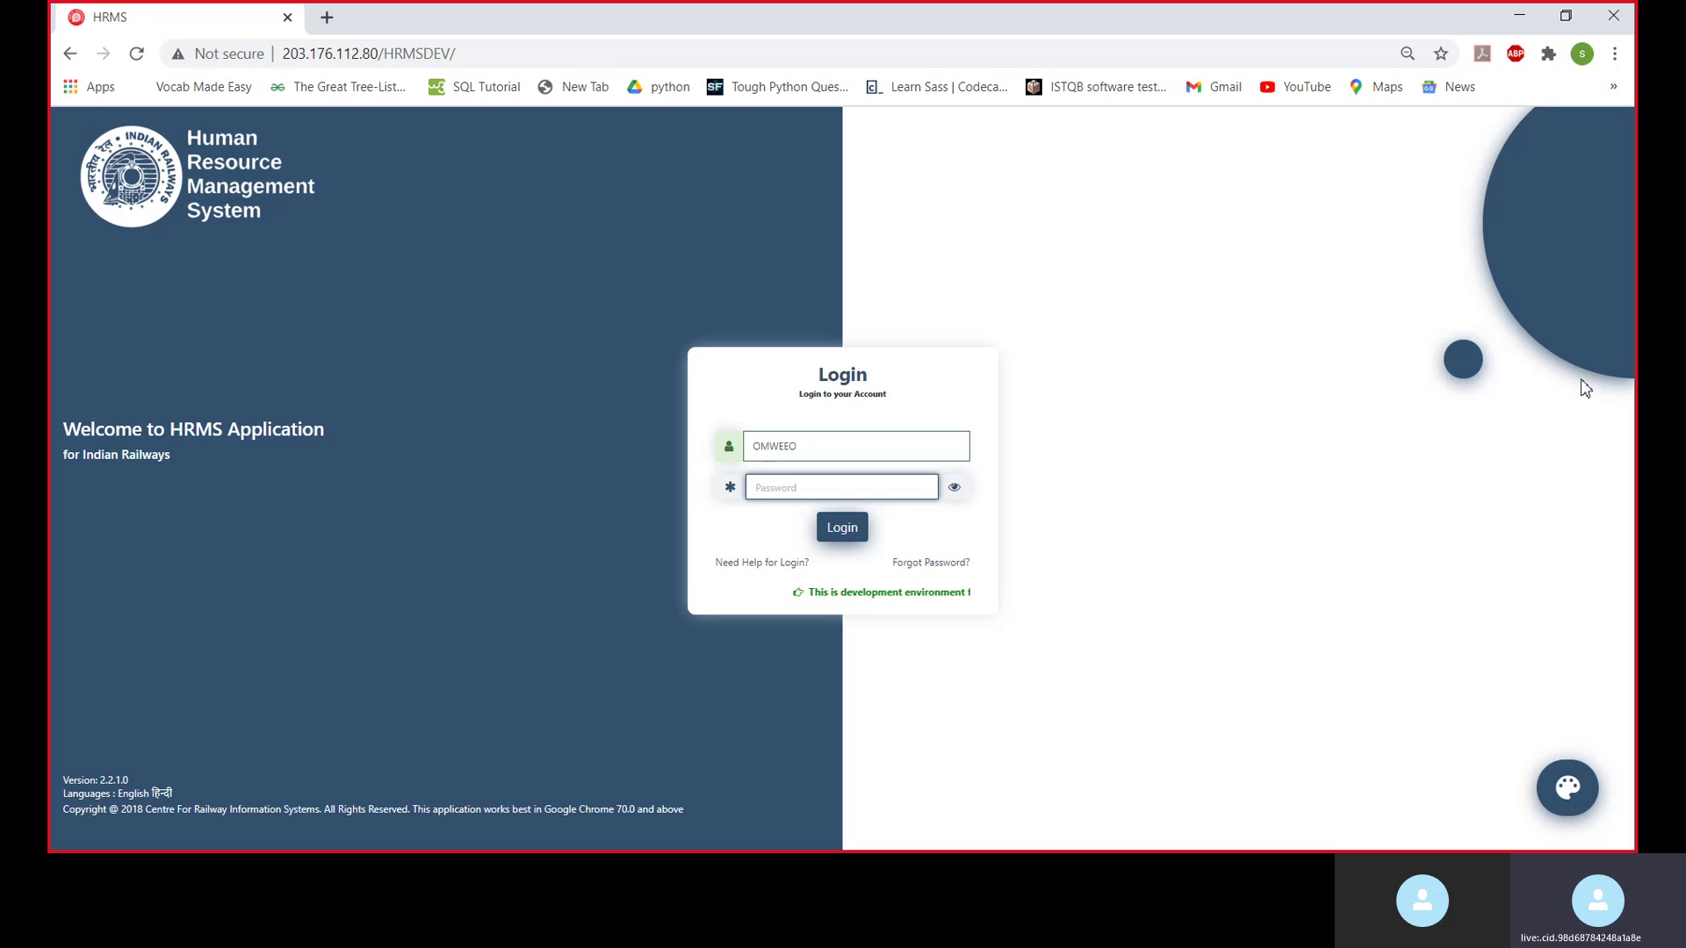
text(o)
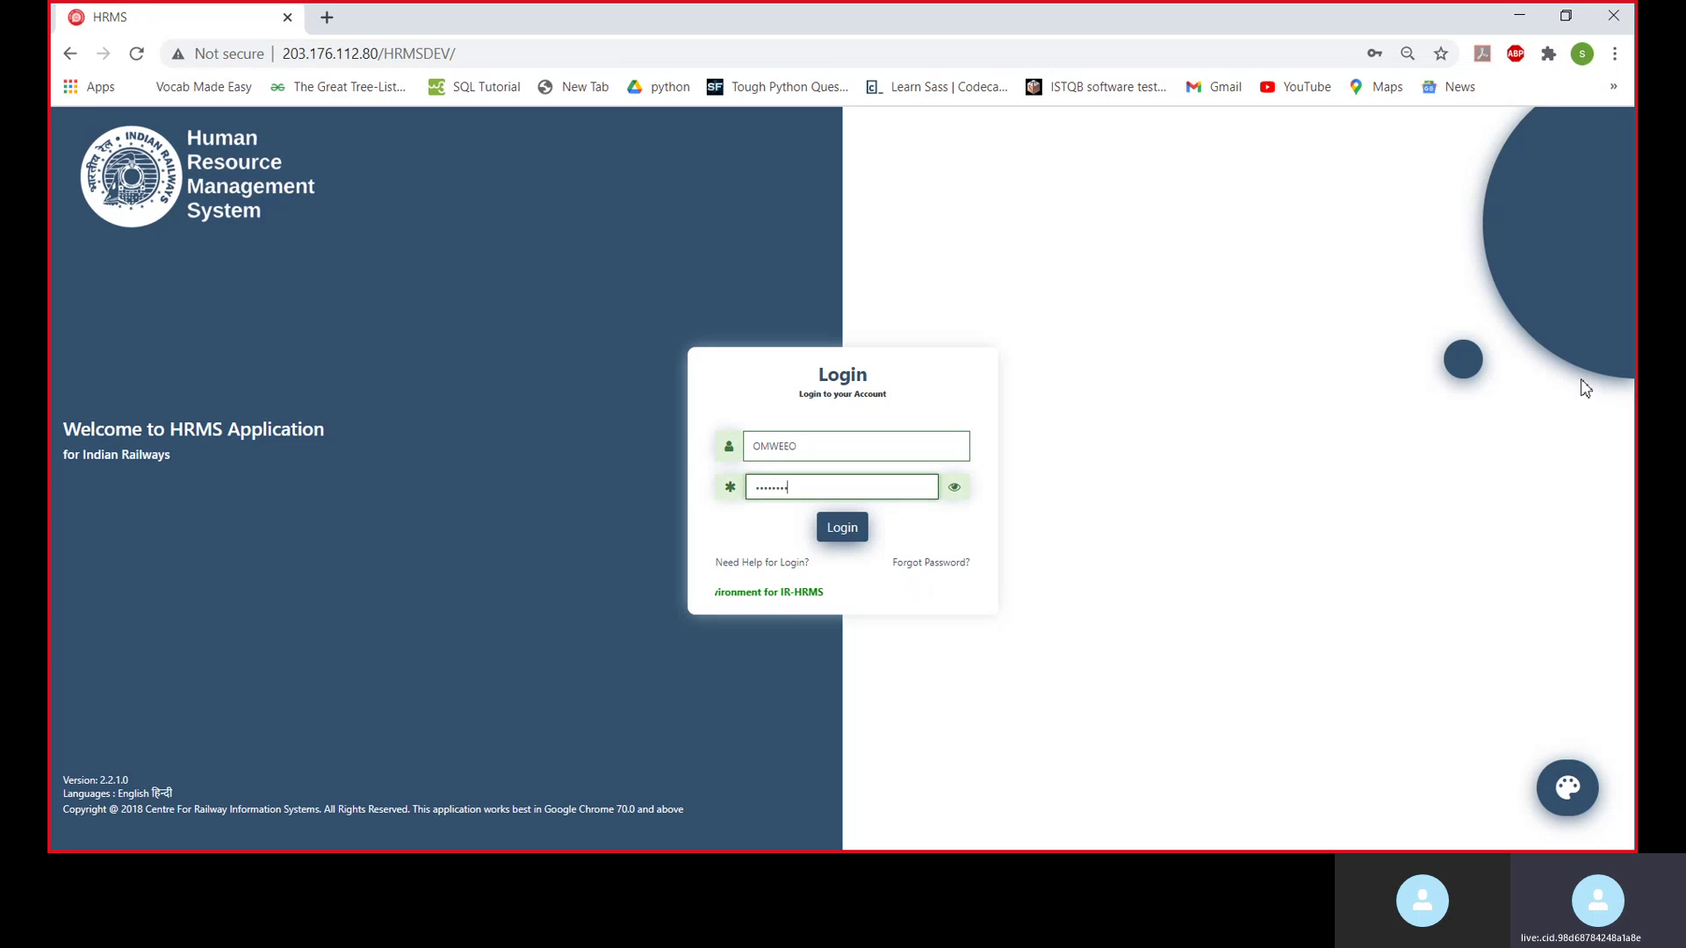
key(Return)
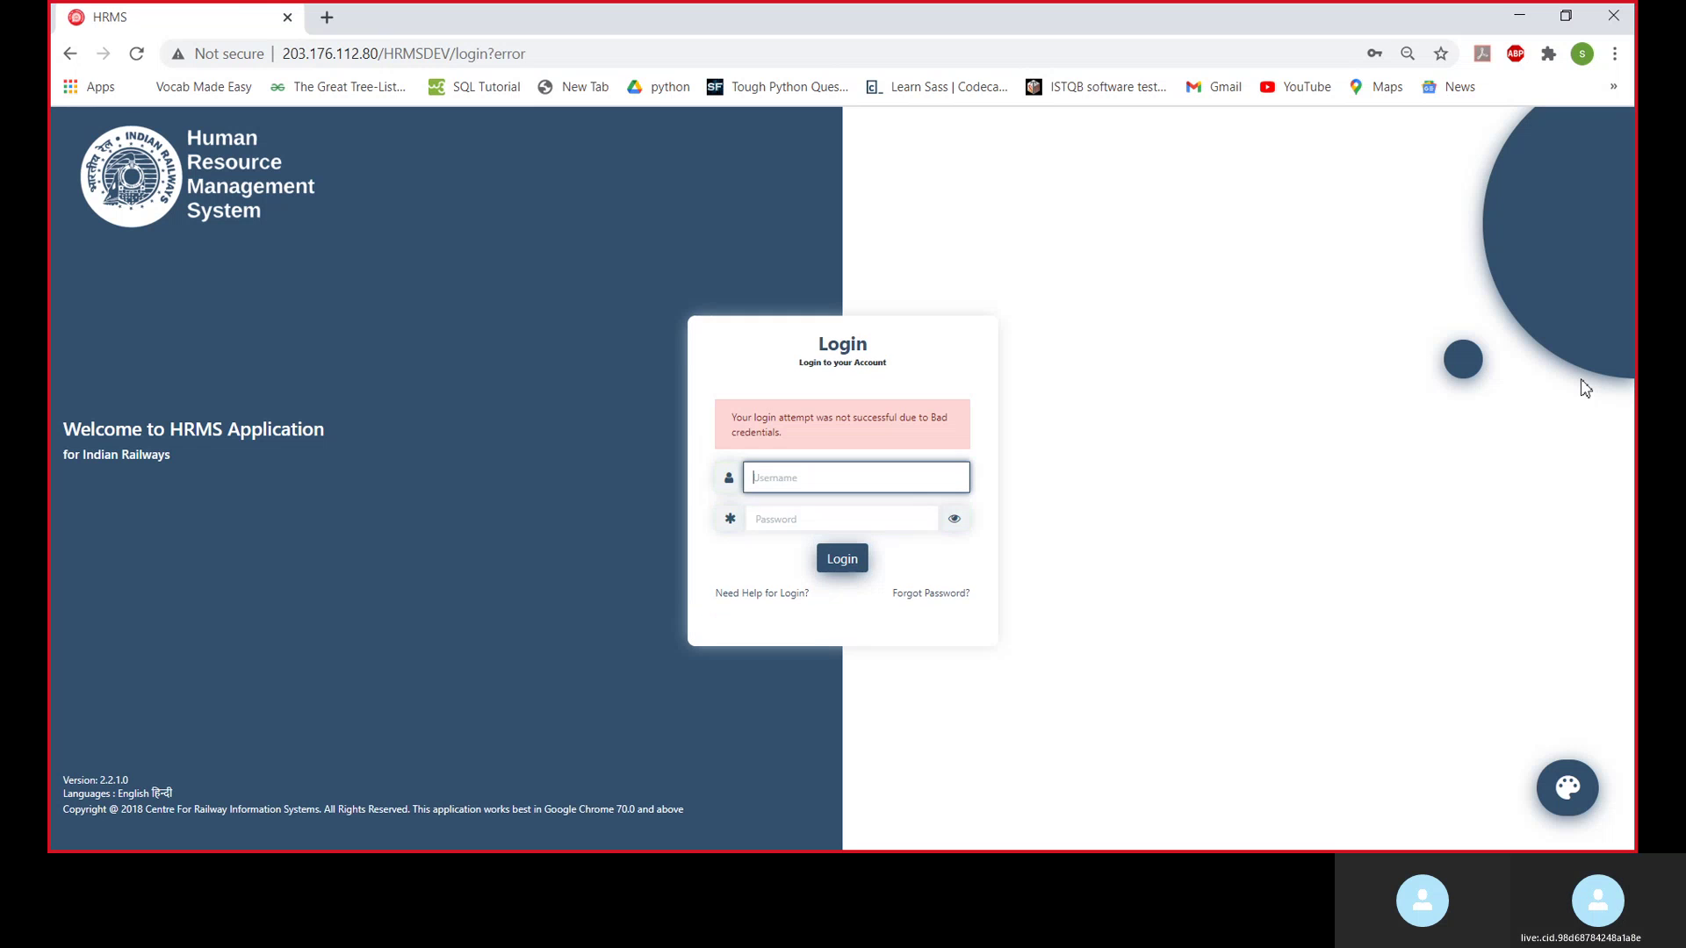
Step: Re-enter the verifying officer's username and password, then verify the OTP
text(c)
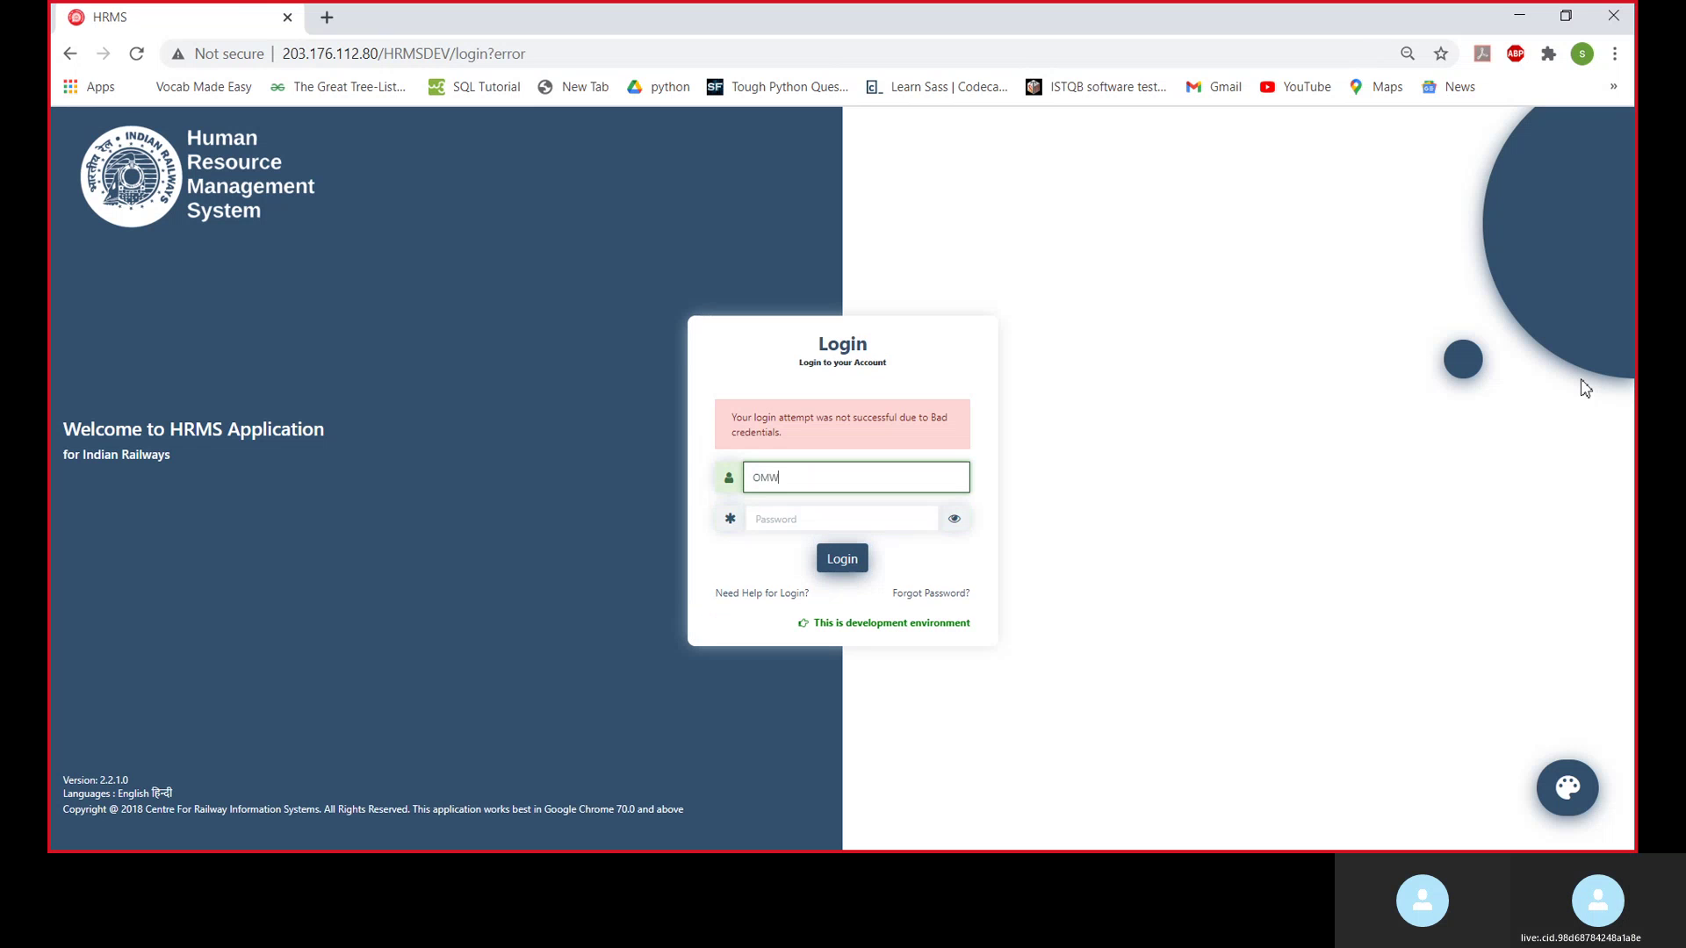
text(MWWED)
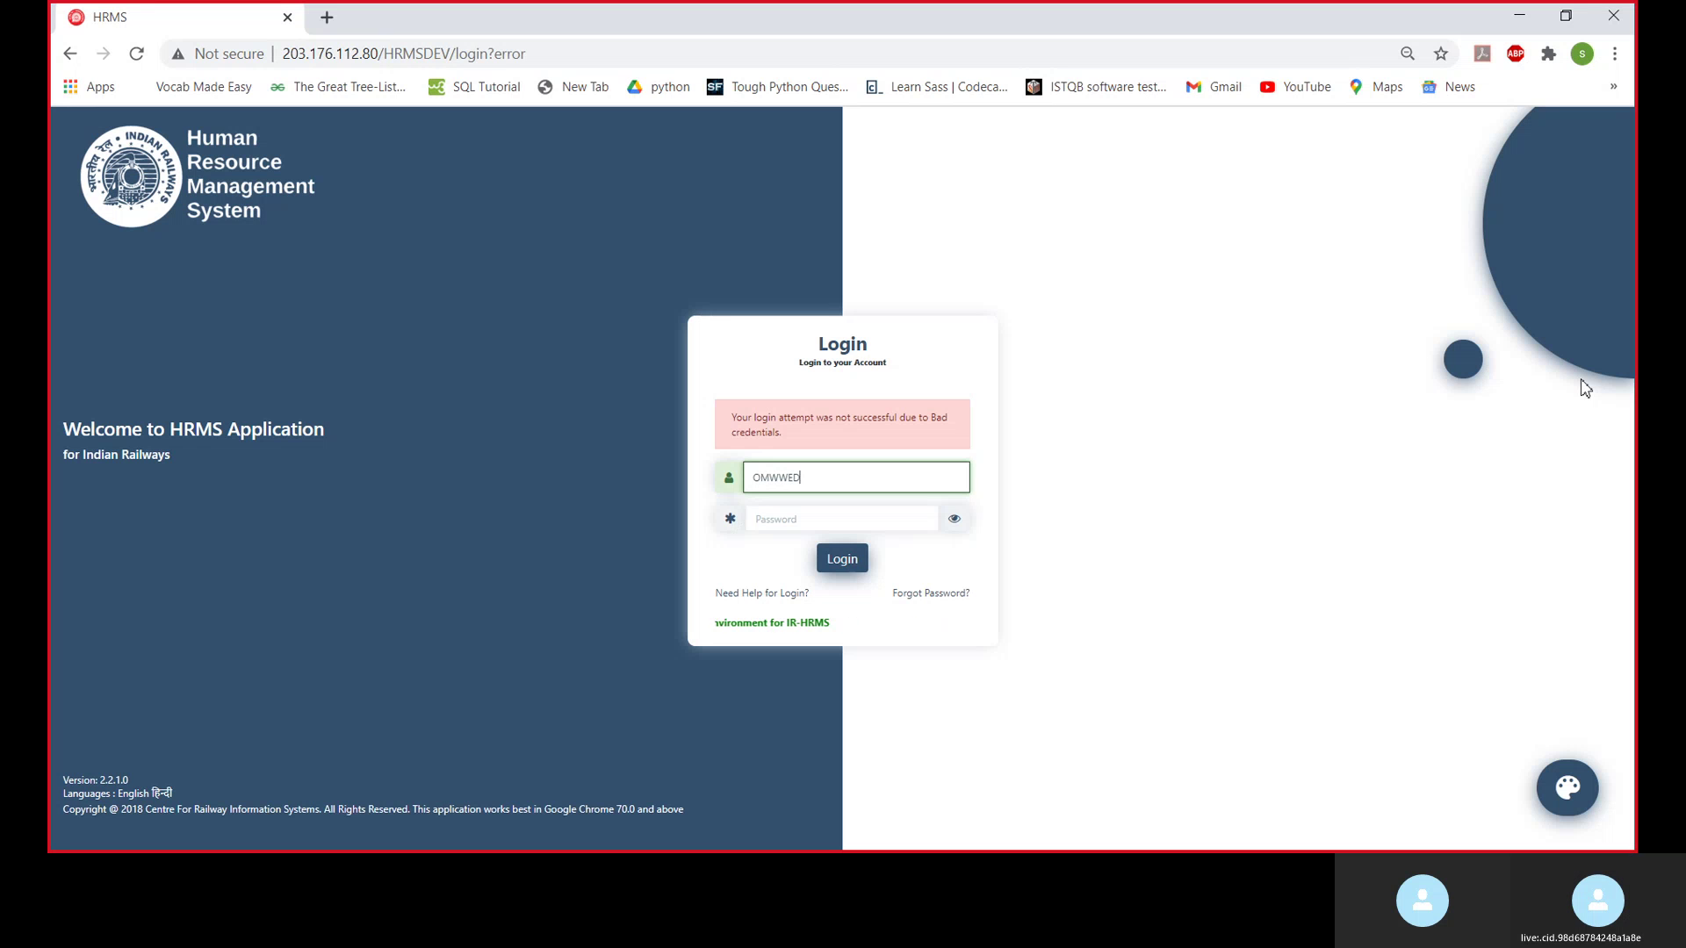
key(BackSpace)
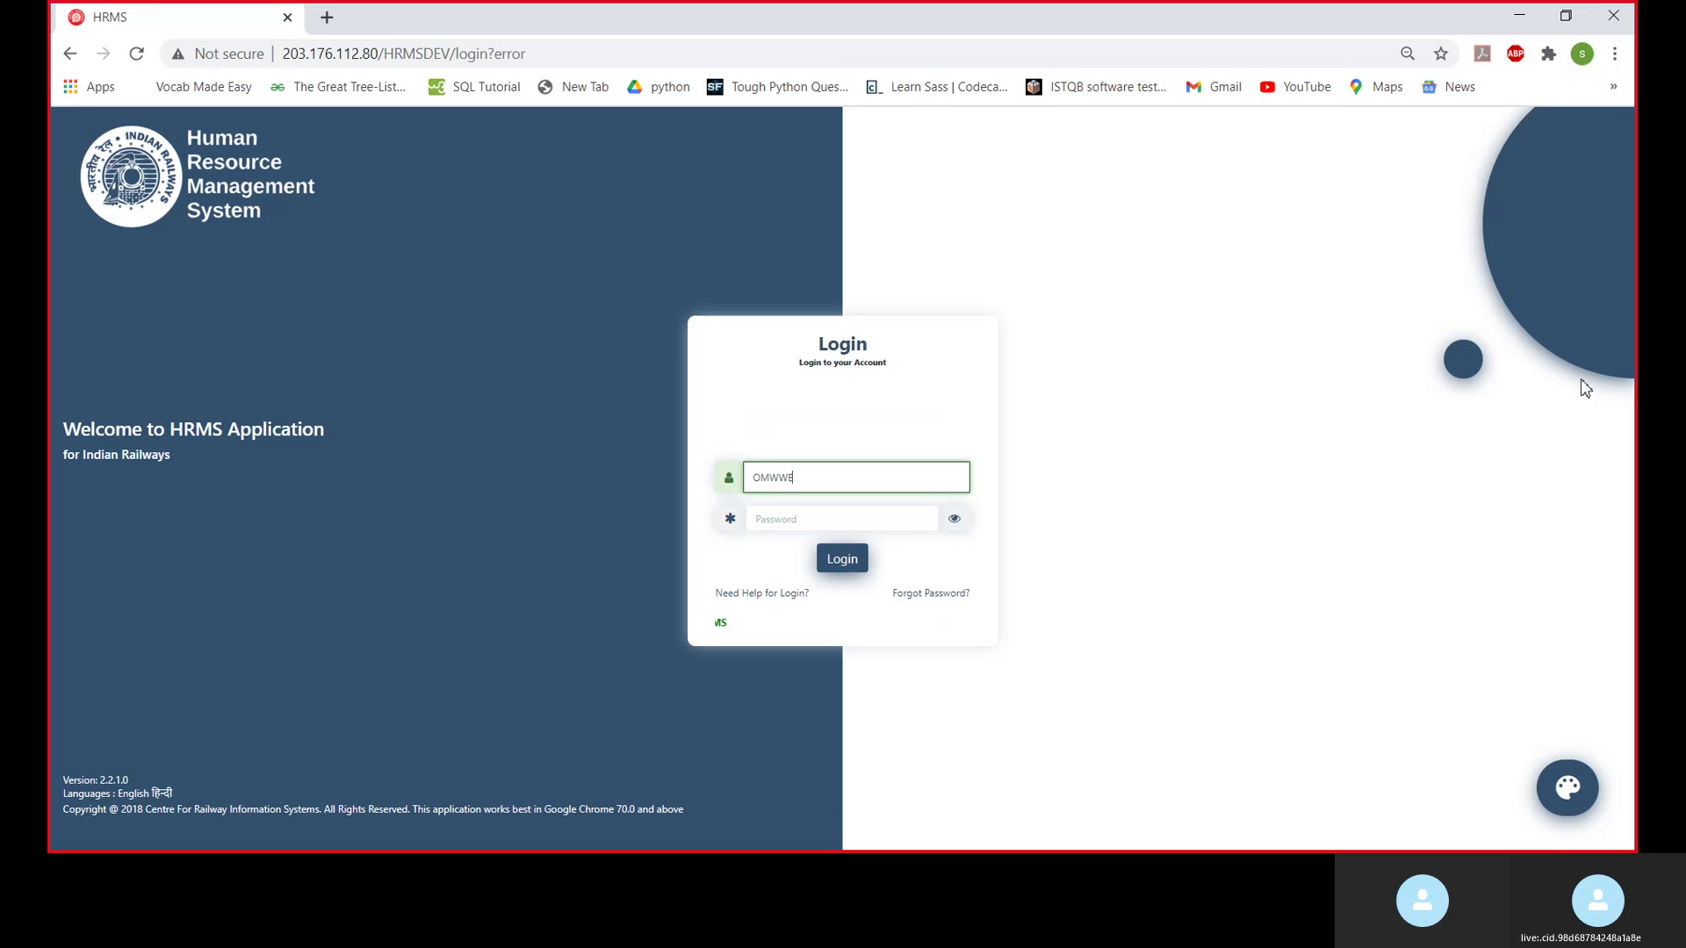
key(Tab)
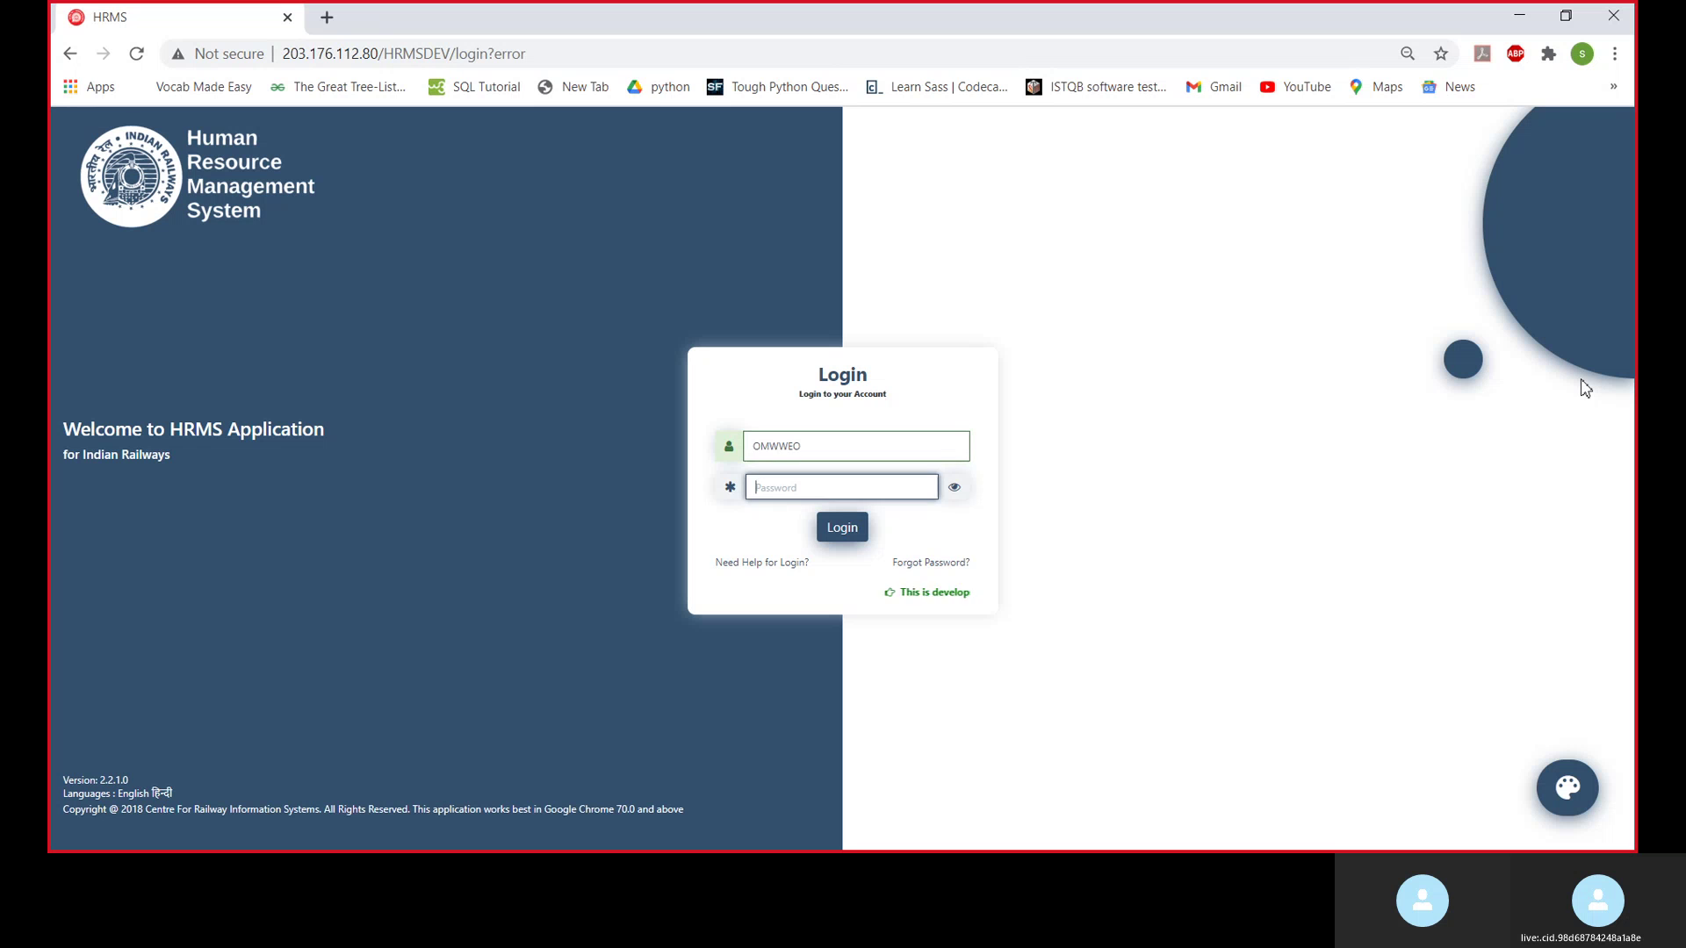
text(•••)
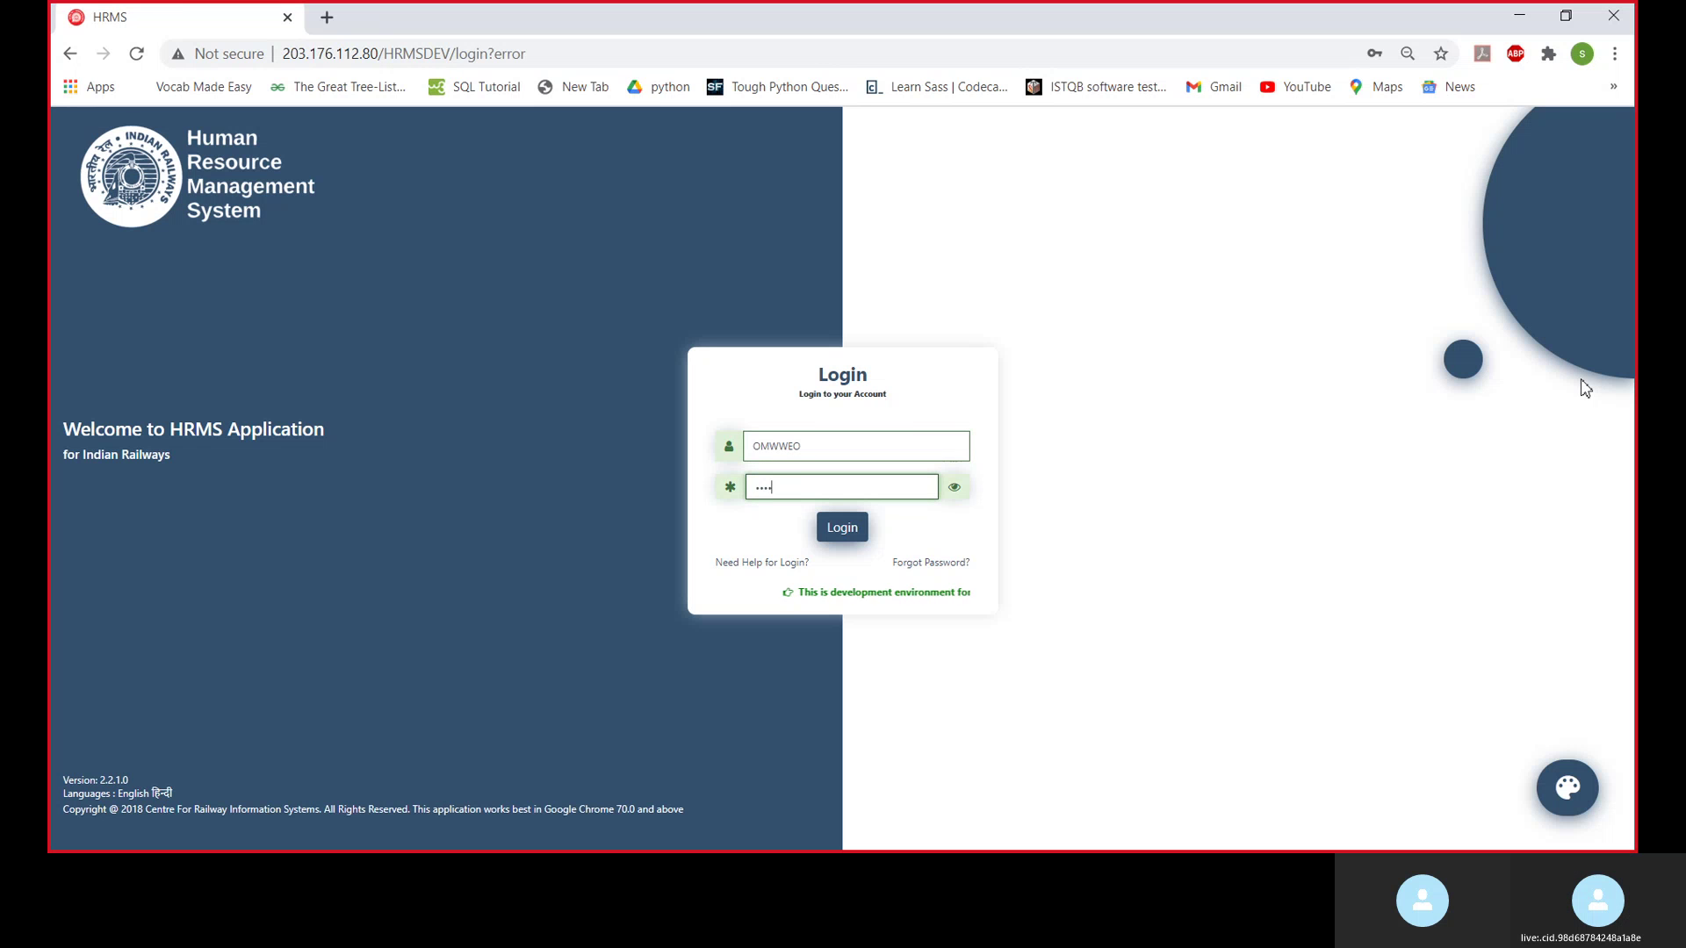
text(•)
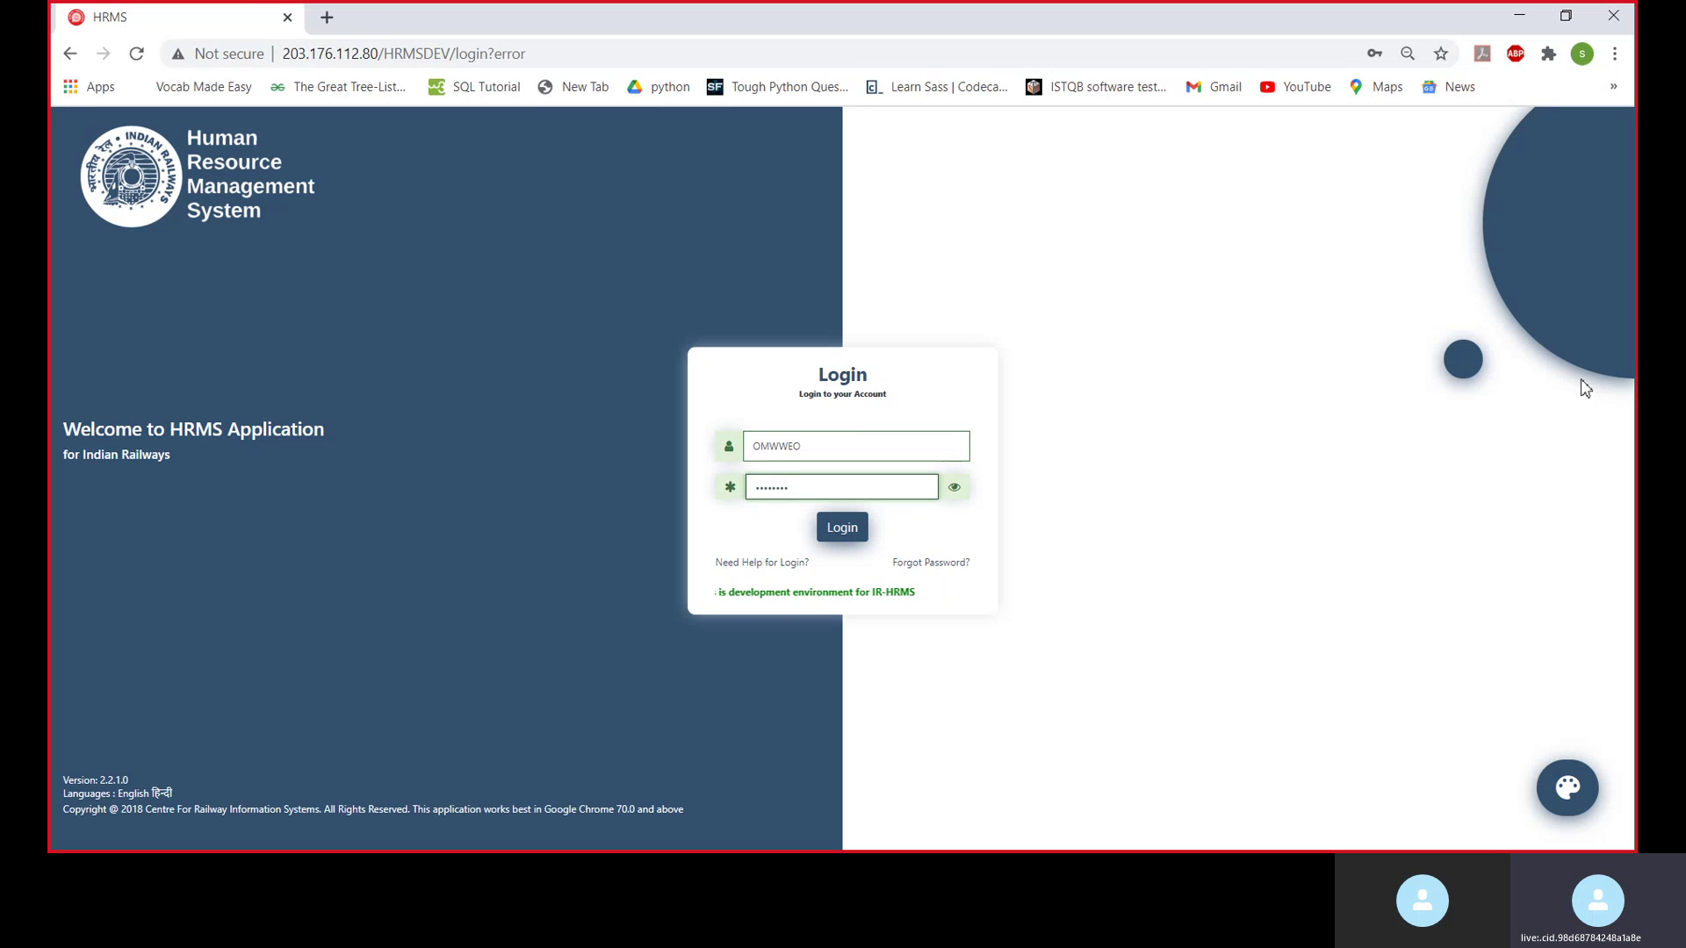
key(Return)
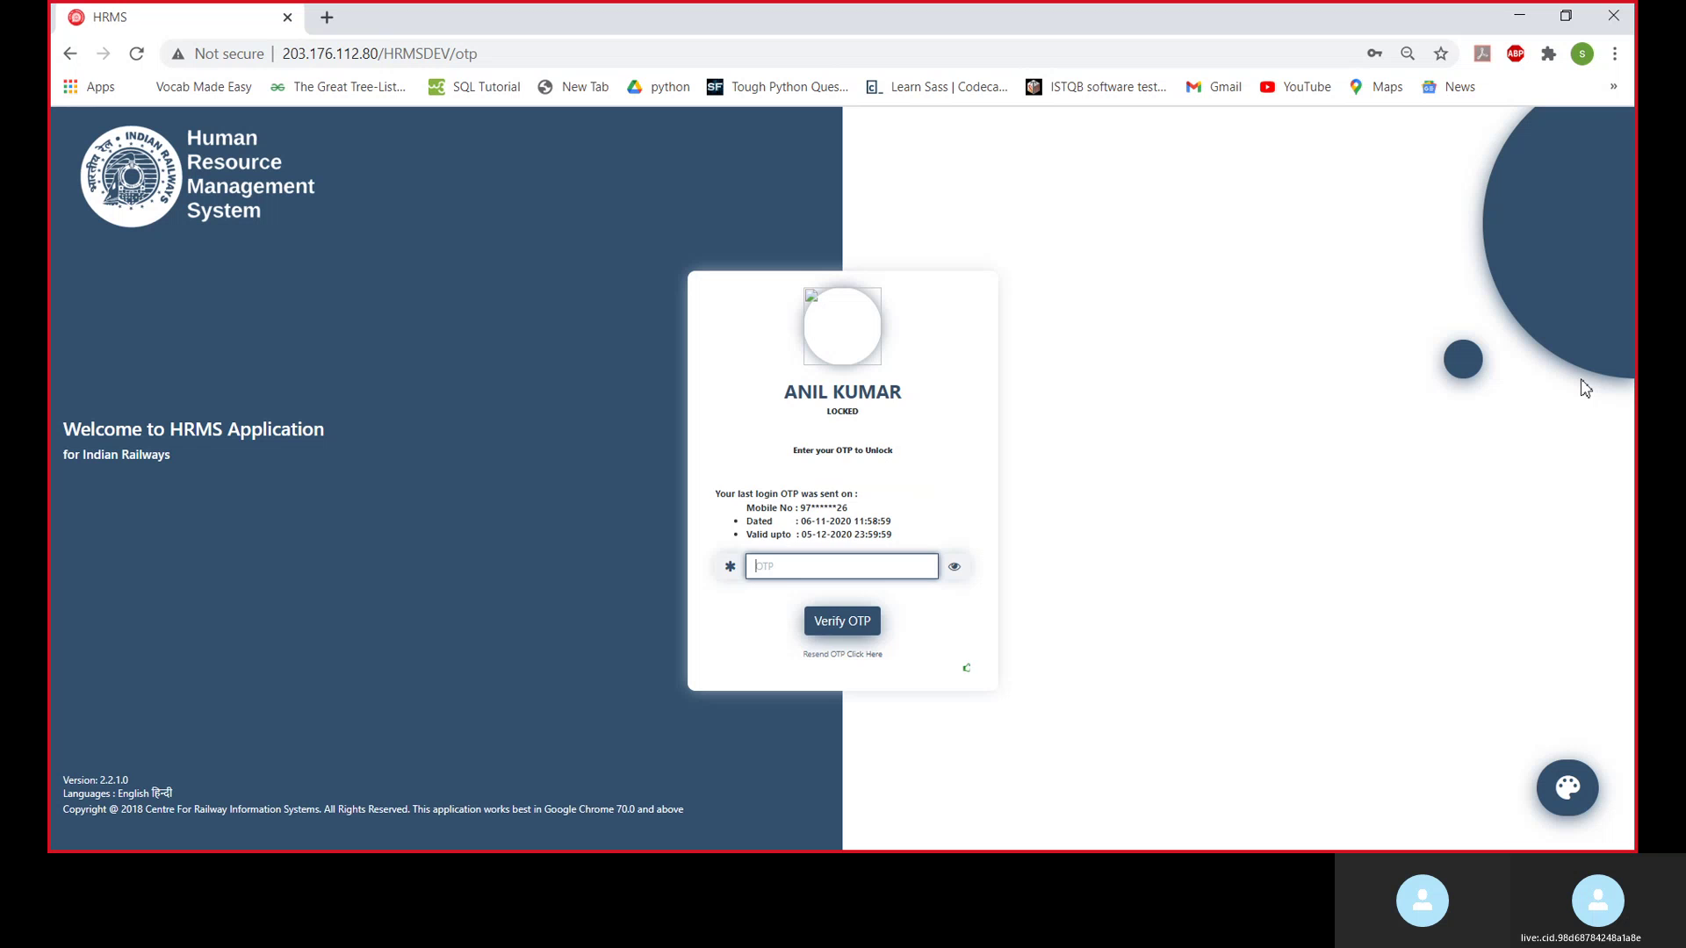
text(•••••)
key(Return)
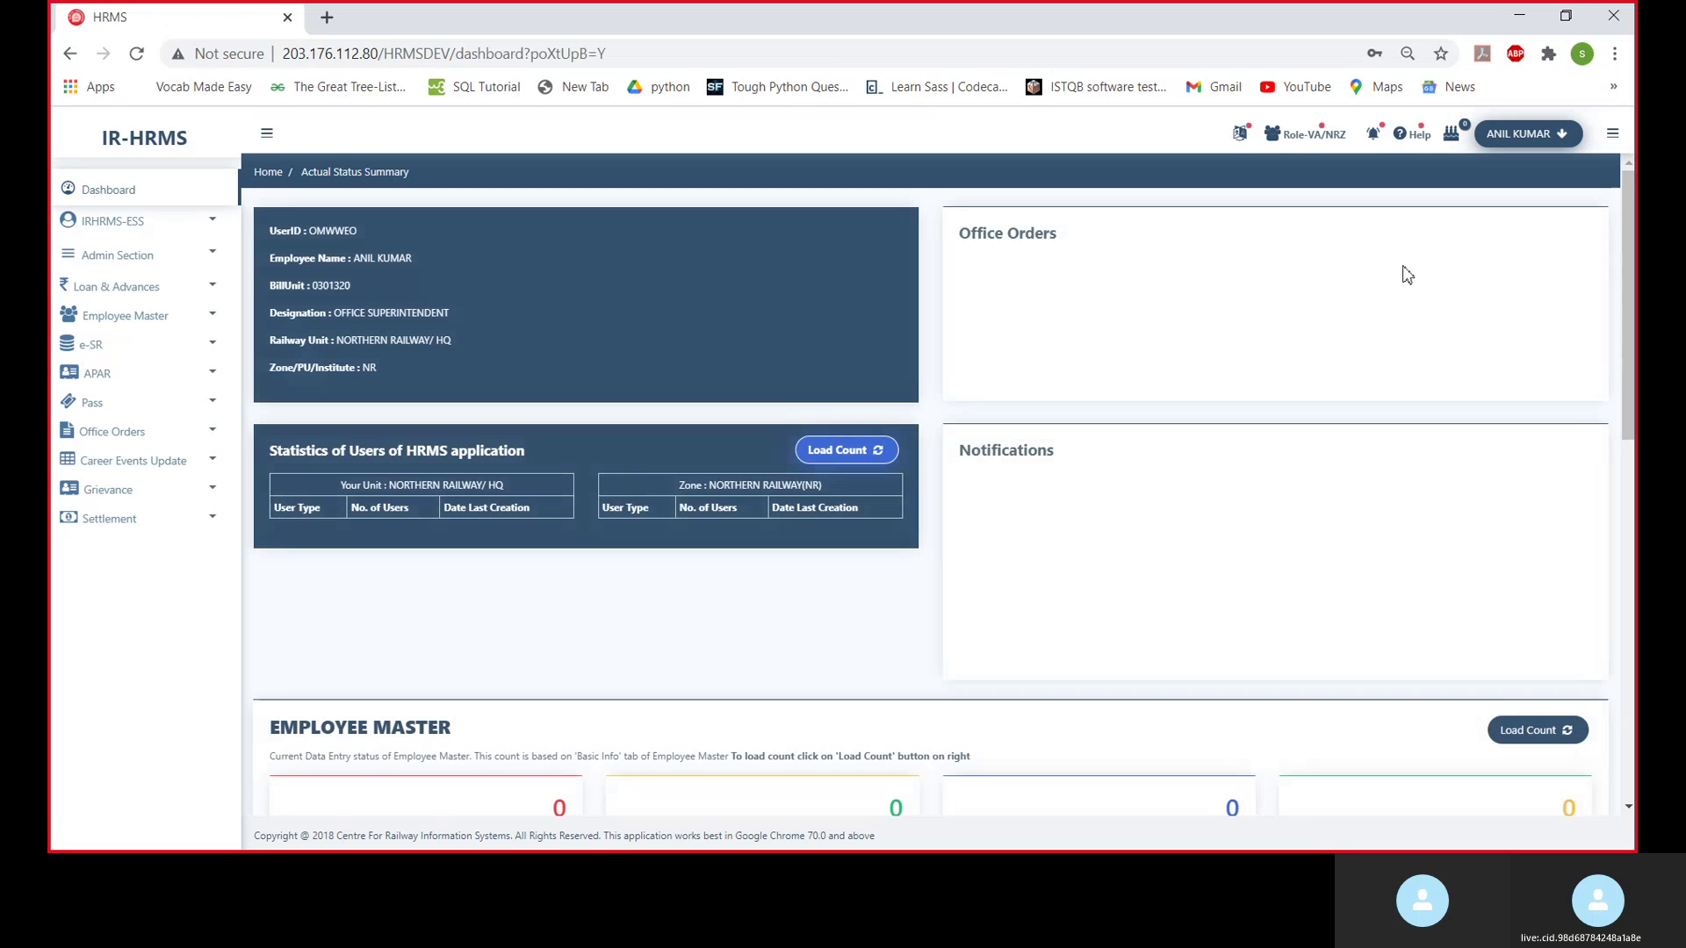
Step: Switch the active role to LVA for Northern Railway HQ
click(1301, 137)
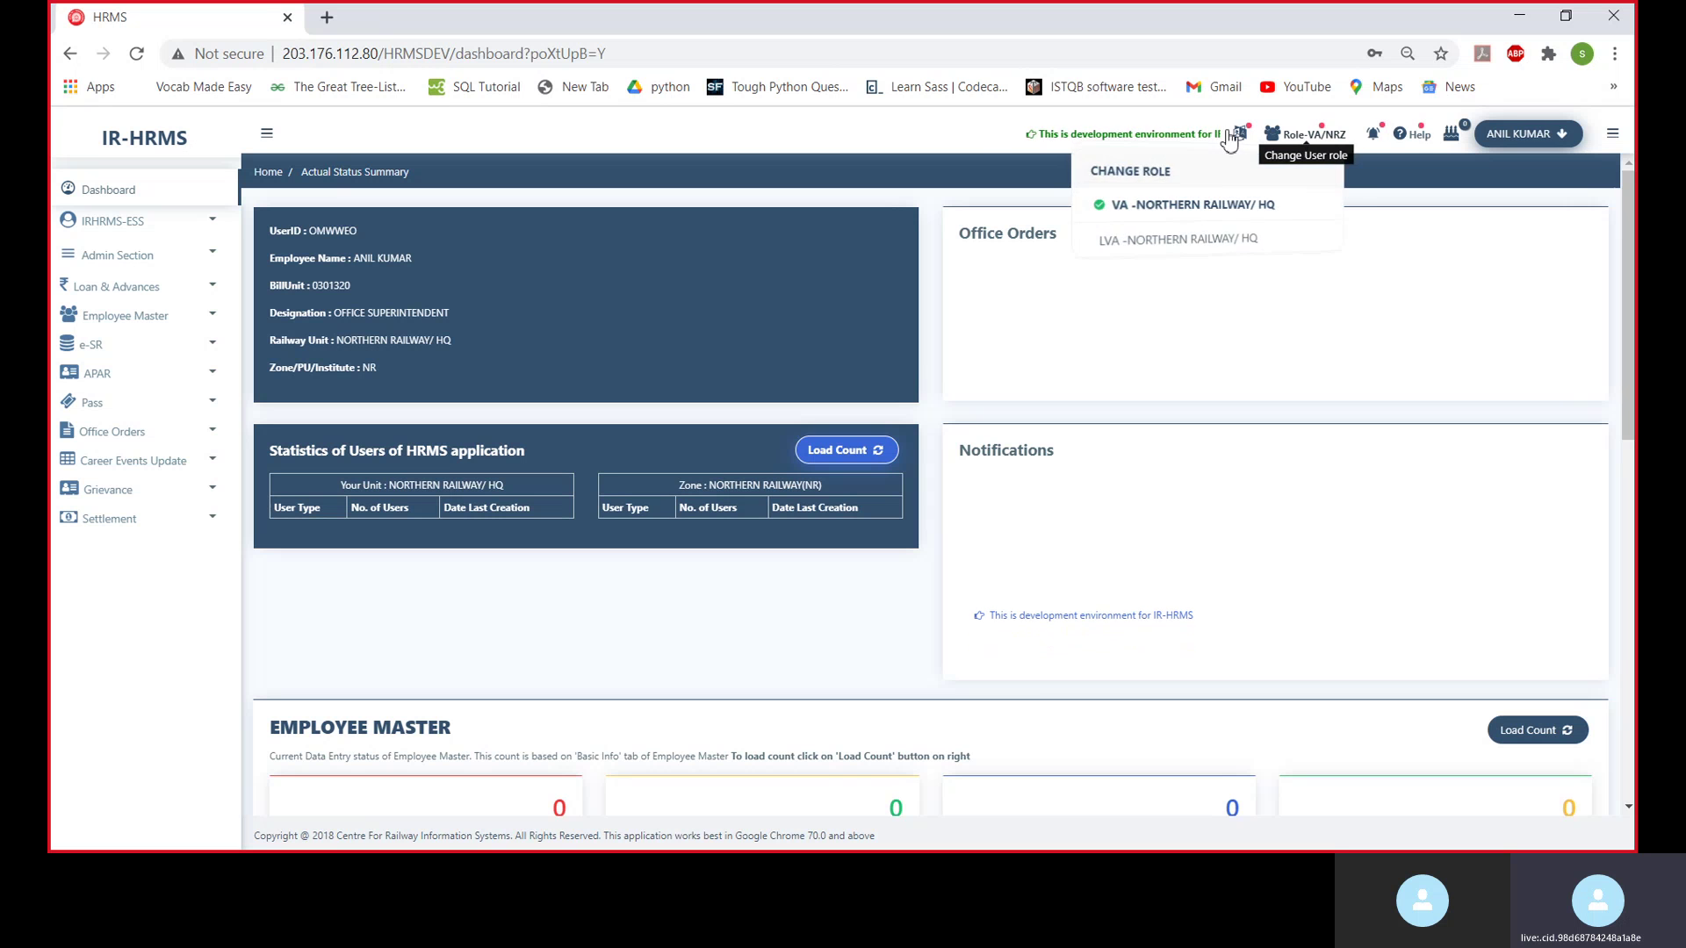
click(1190, 249)
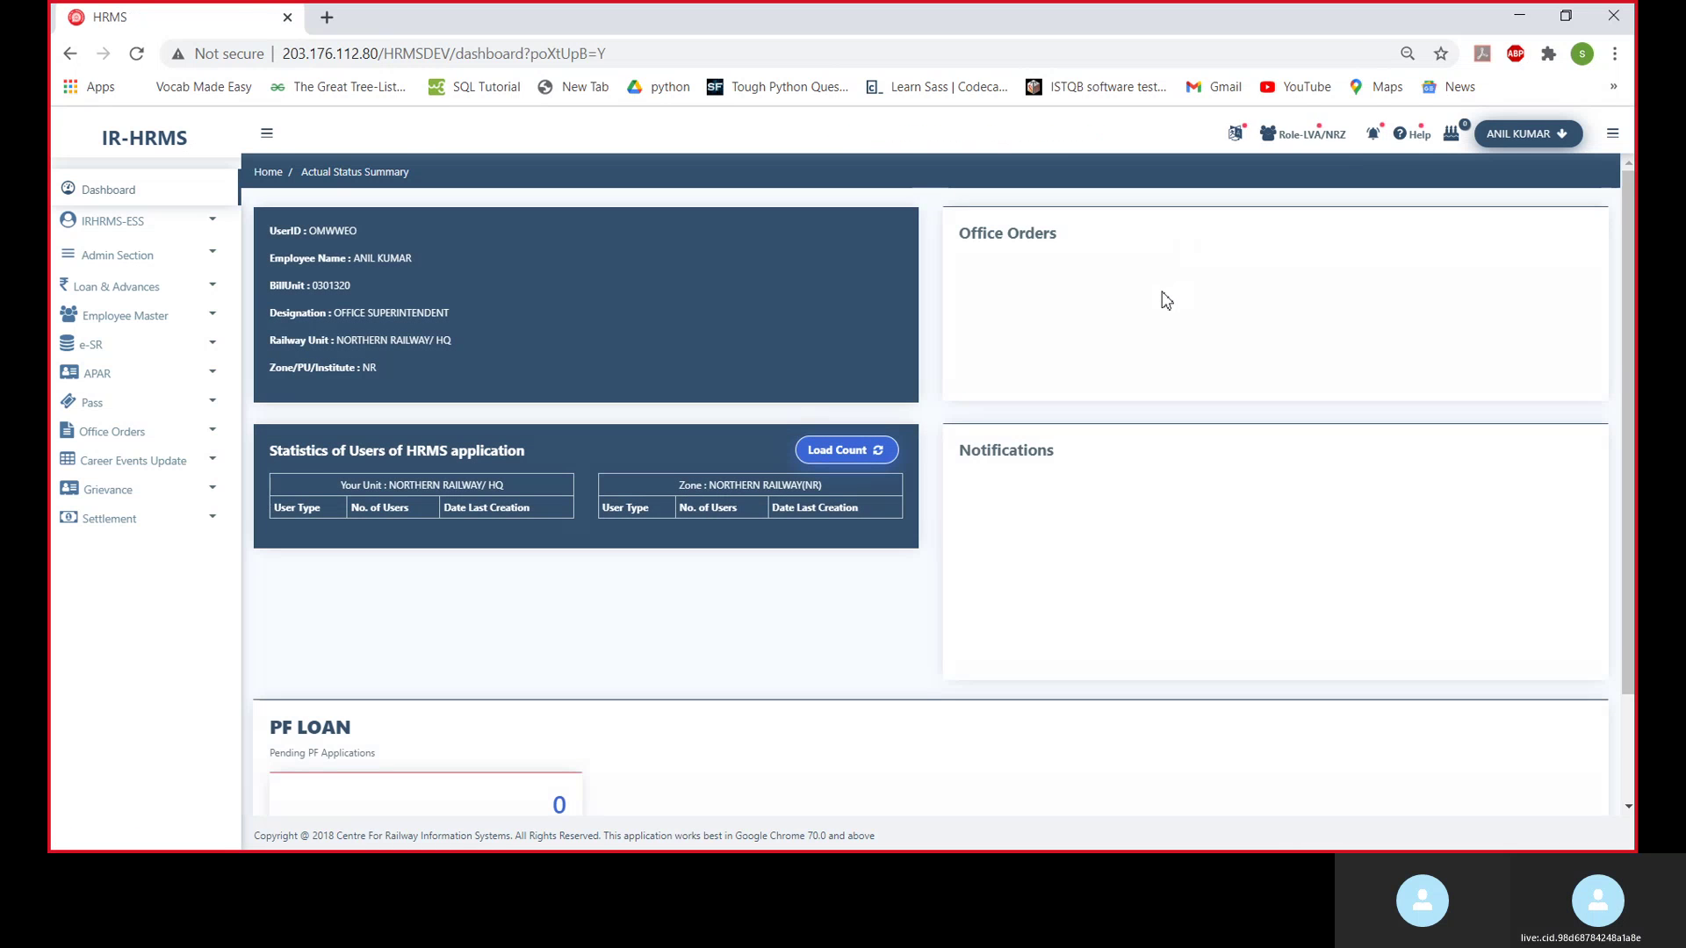
scroll(1165, 301, down, 2)
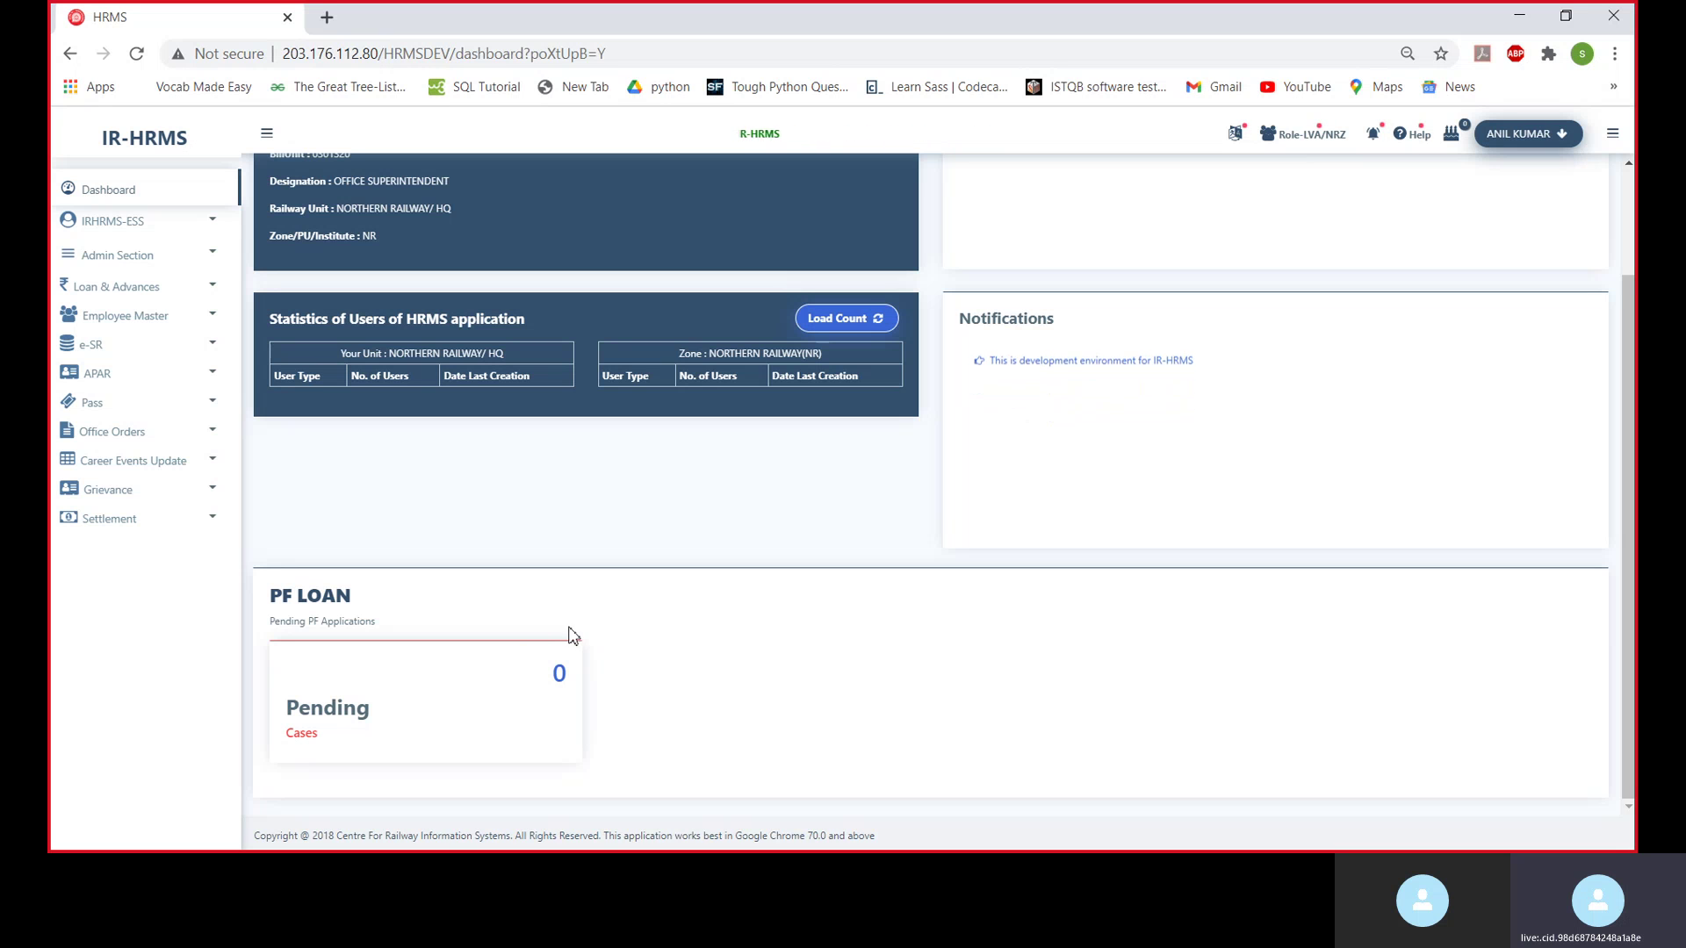
Step: Check the PF LOAN pending list, which shows 0 applications, and expand Loan & Advances
click(559, 683)
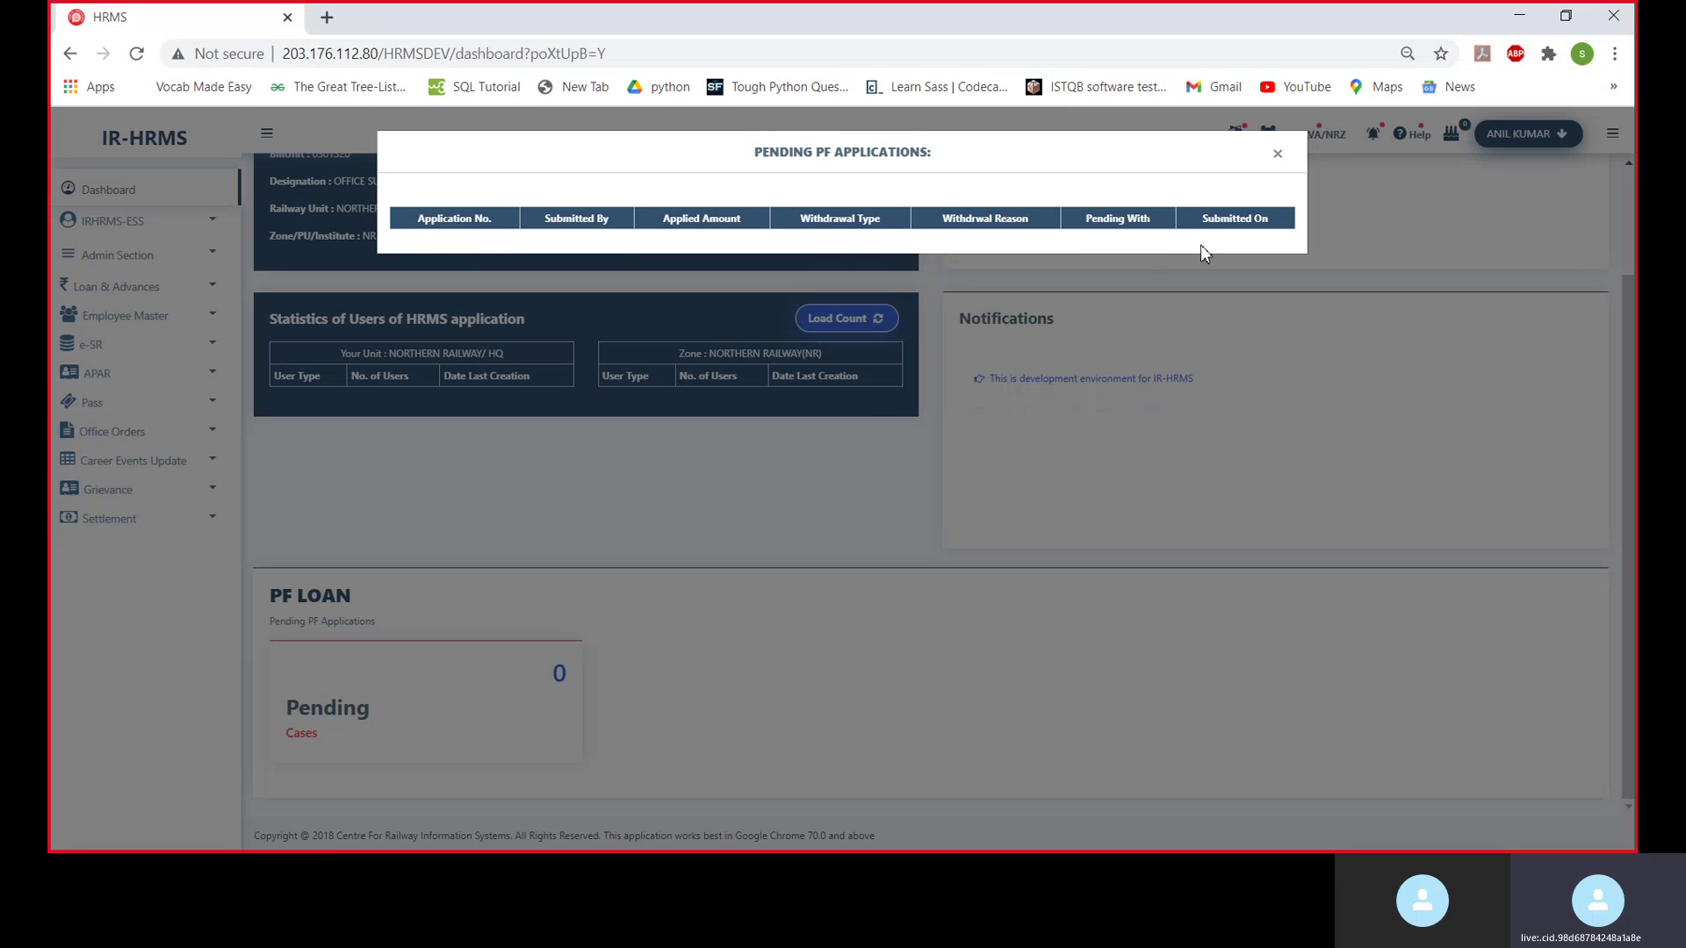
click(1277, 155)
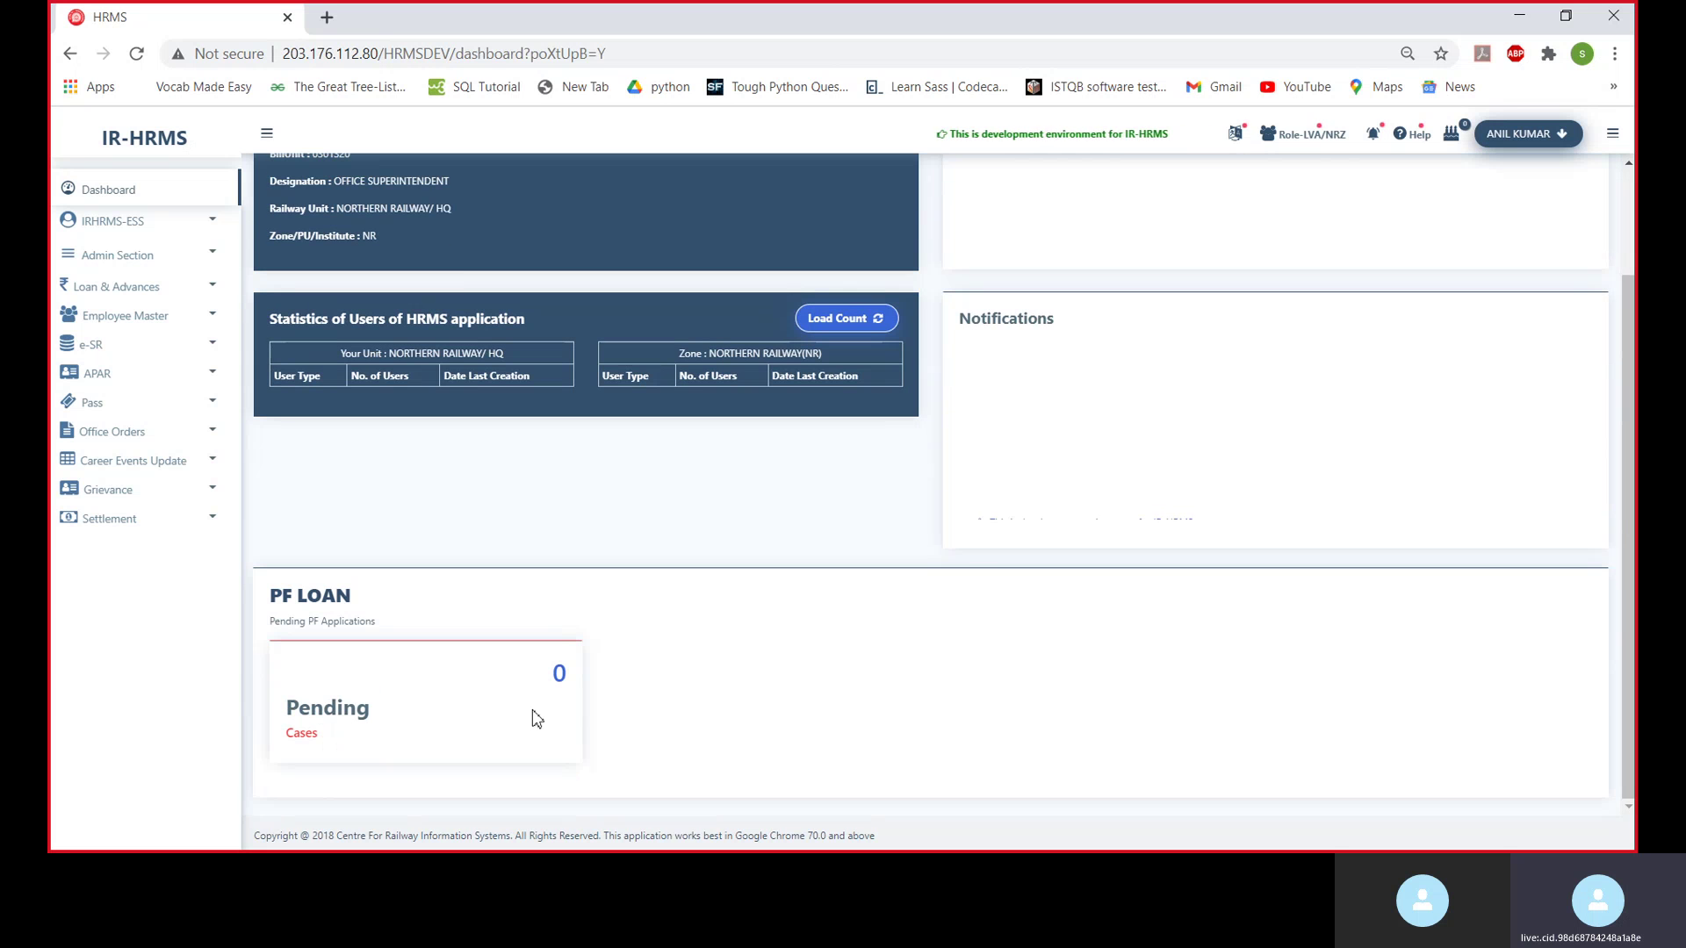
scroll(413, 518, up, 2)
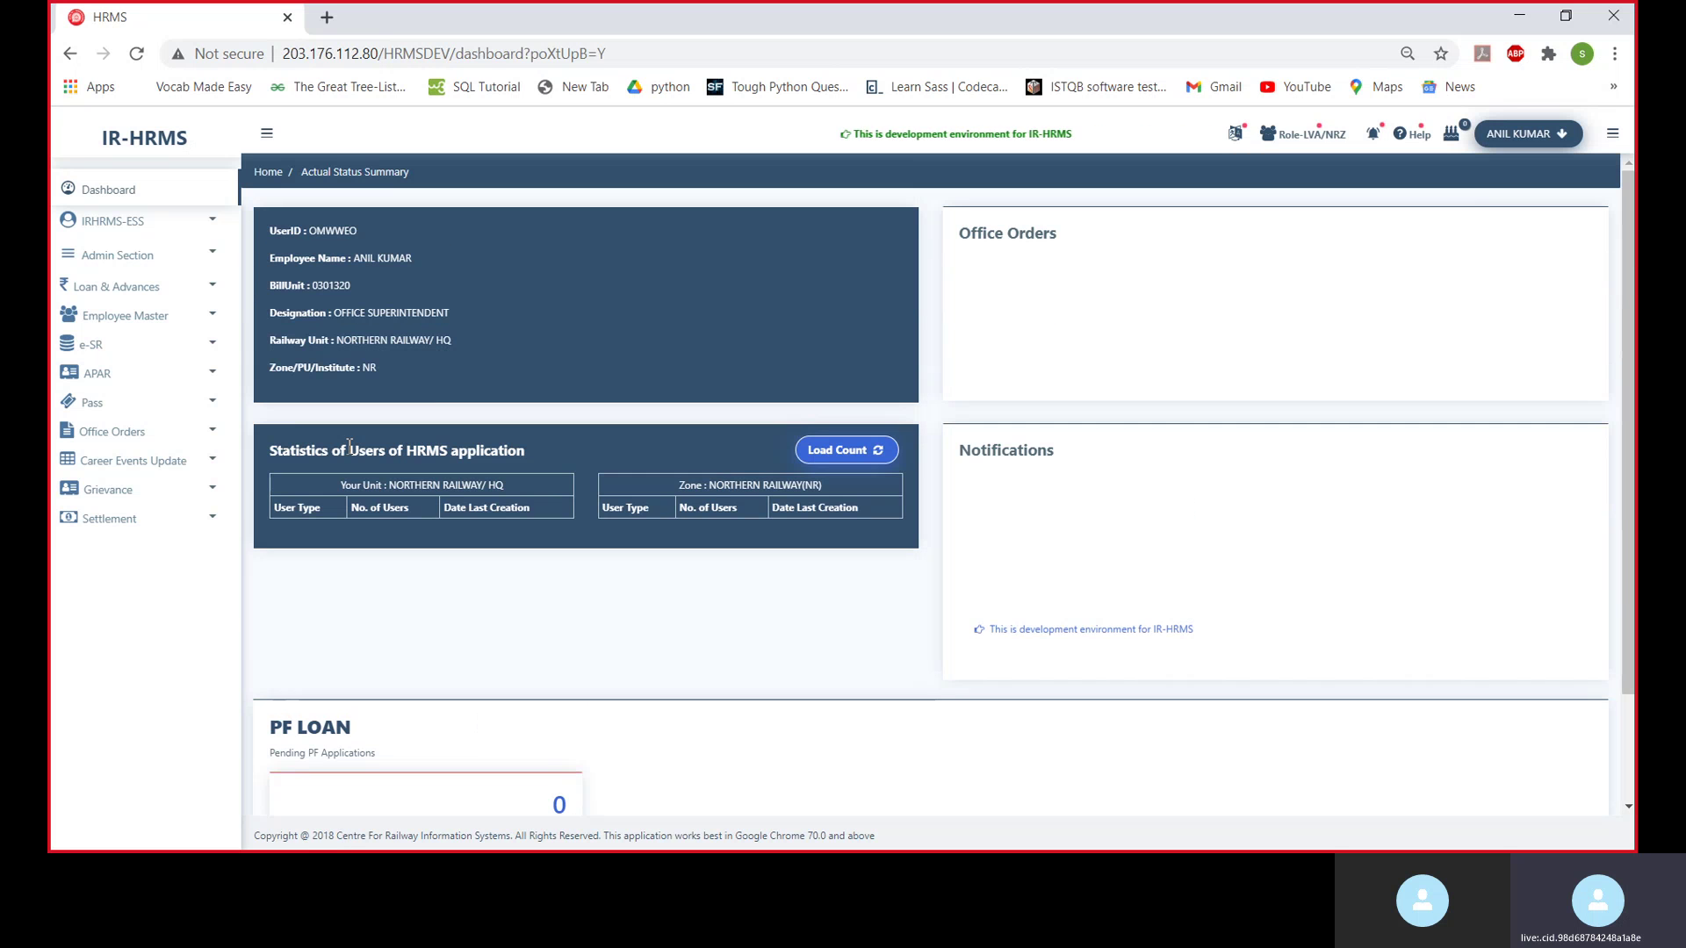
click(138, 288)
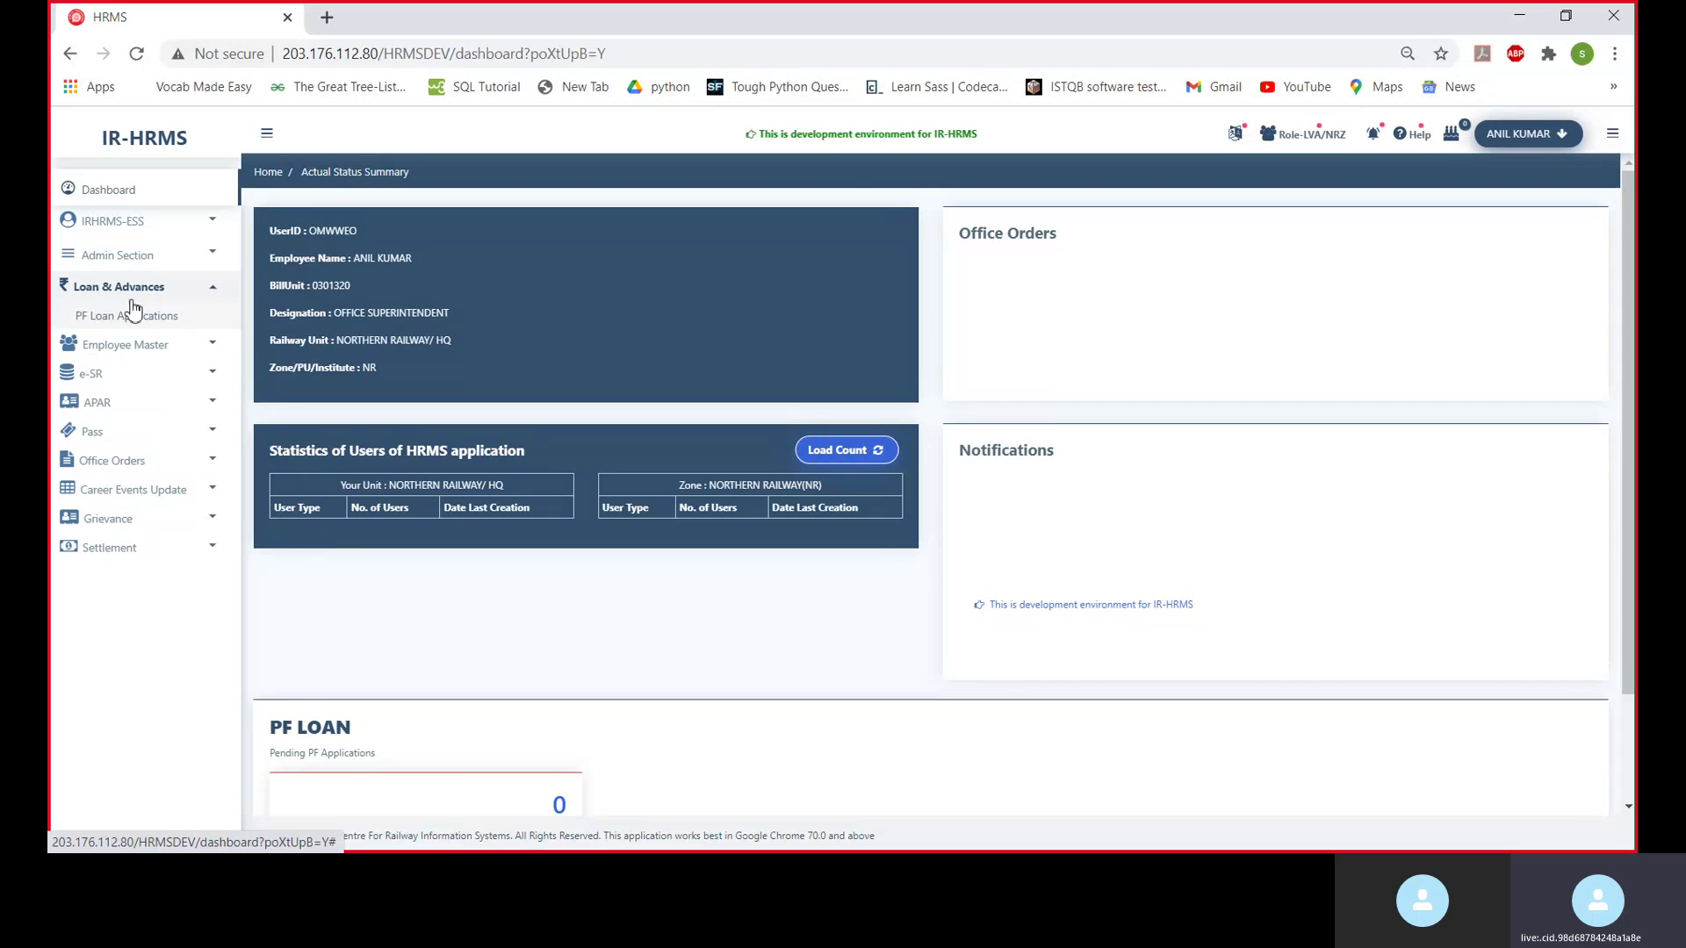
Step: Open the ancestral-house renovation application, remark 'Verified', and verify it onward to the Accepting Authority
click(130, 317)
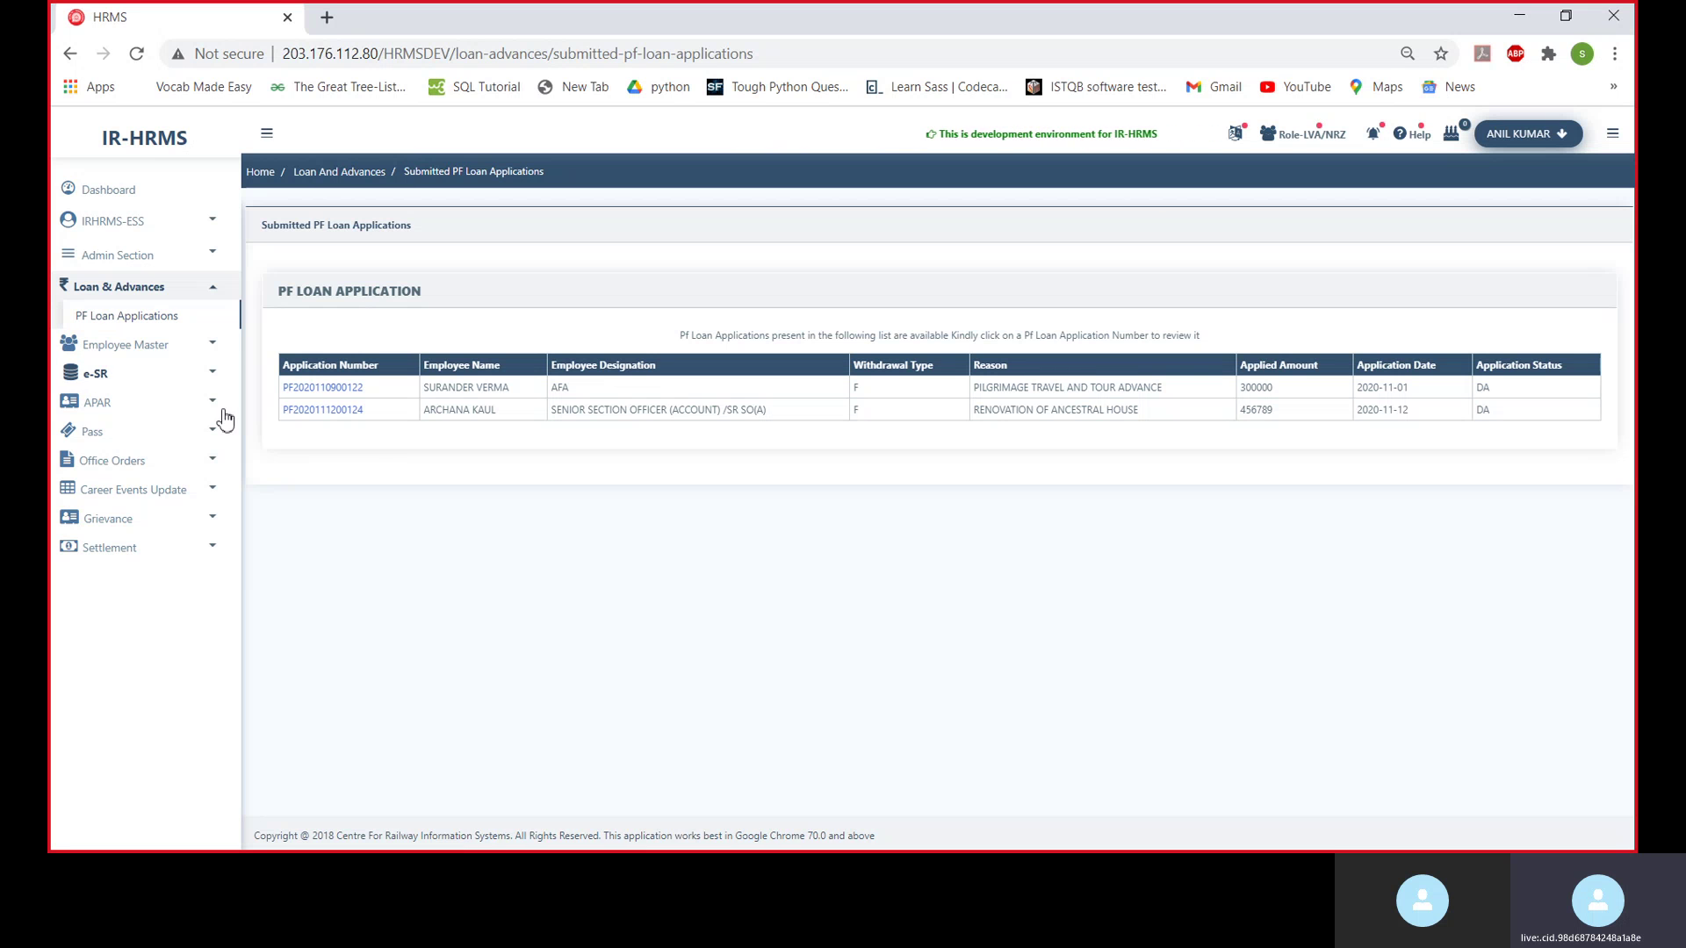
click(341, 411)
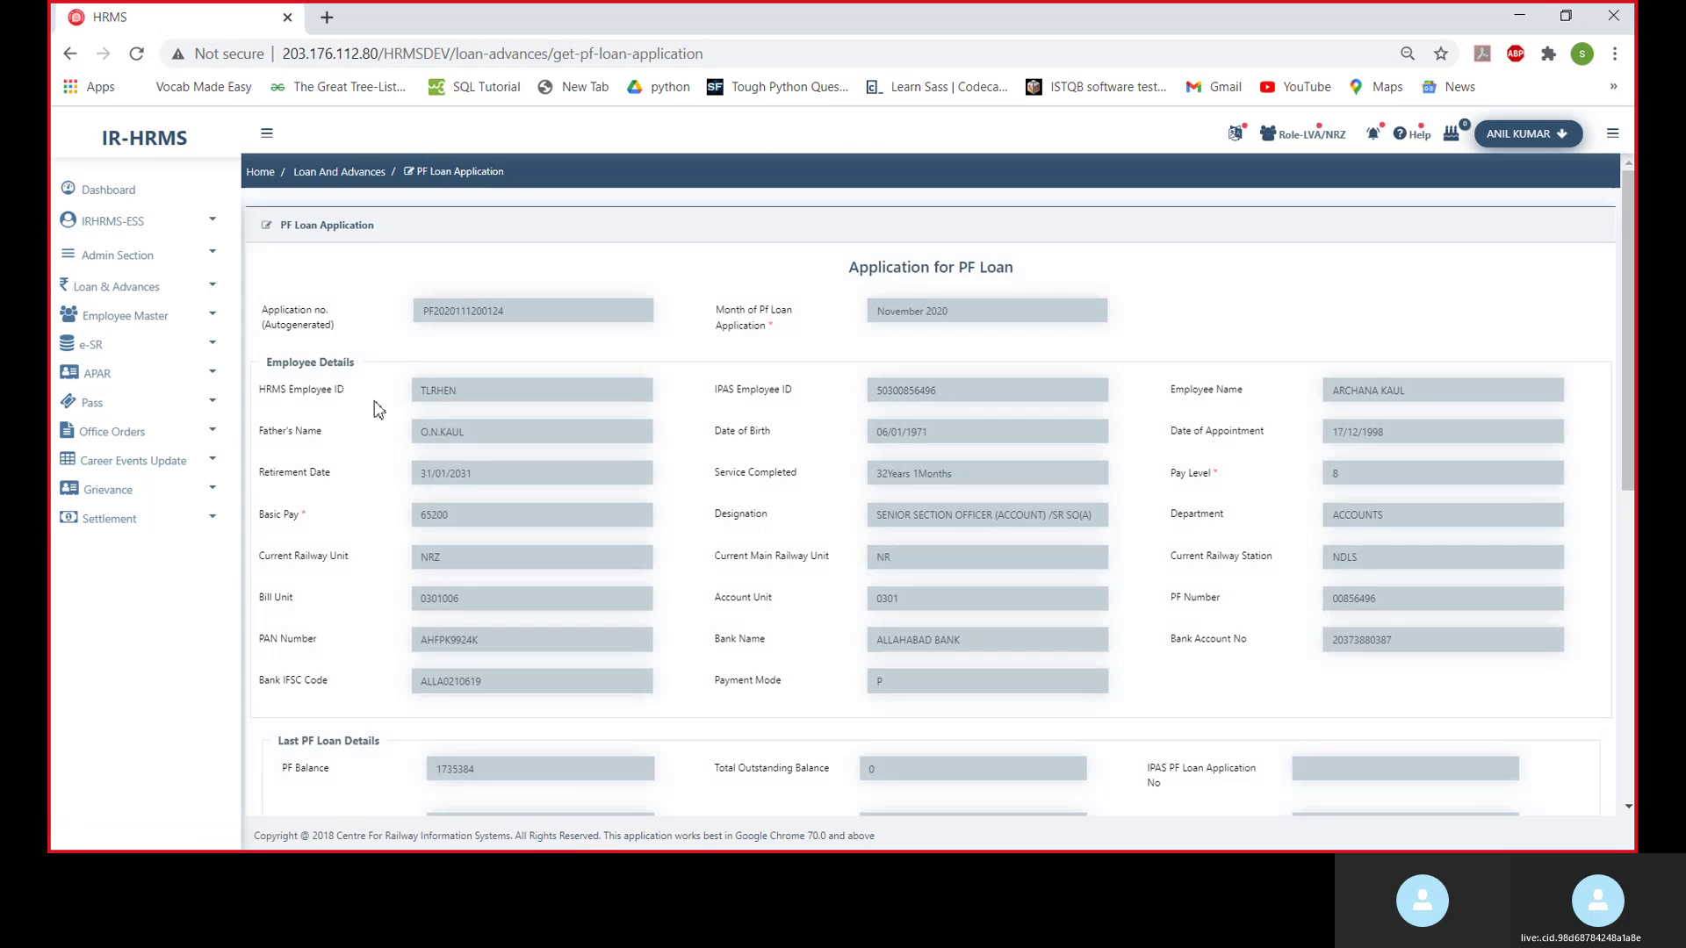
scroll(737, 424, down, 8)
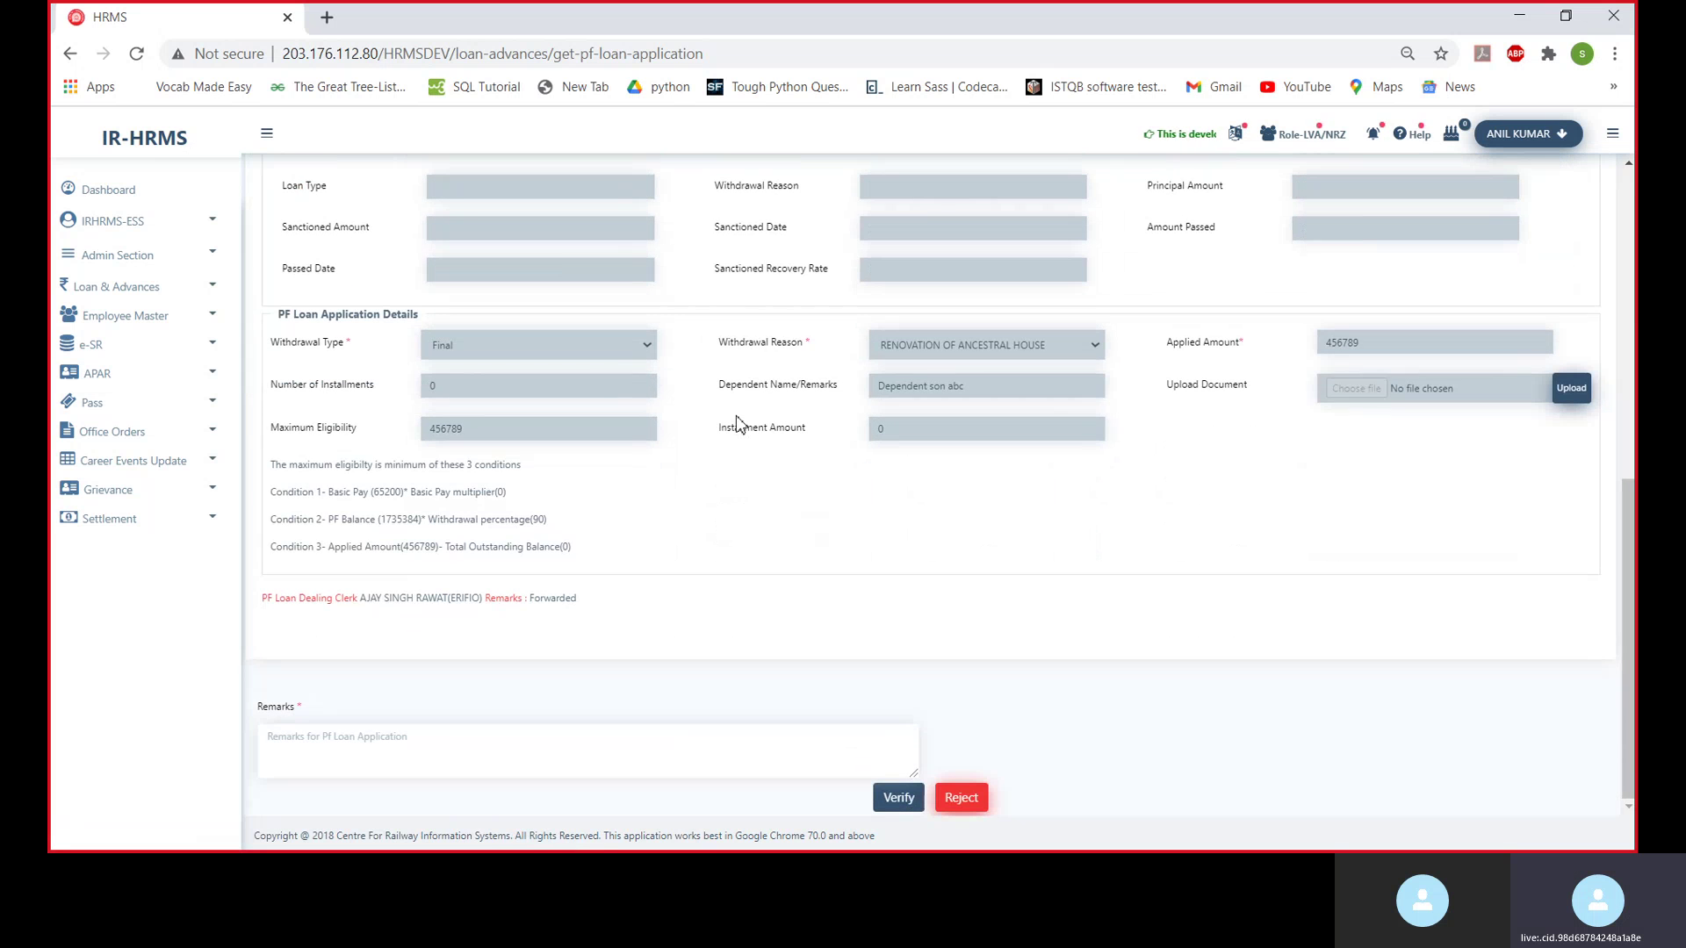
click(458, 747)
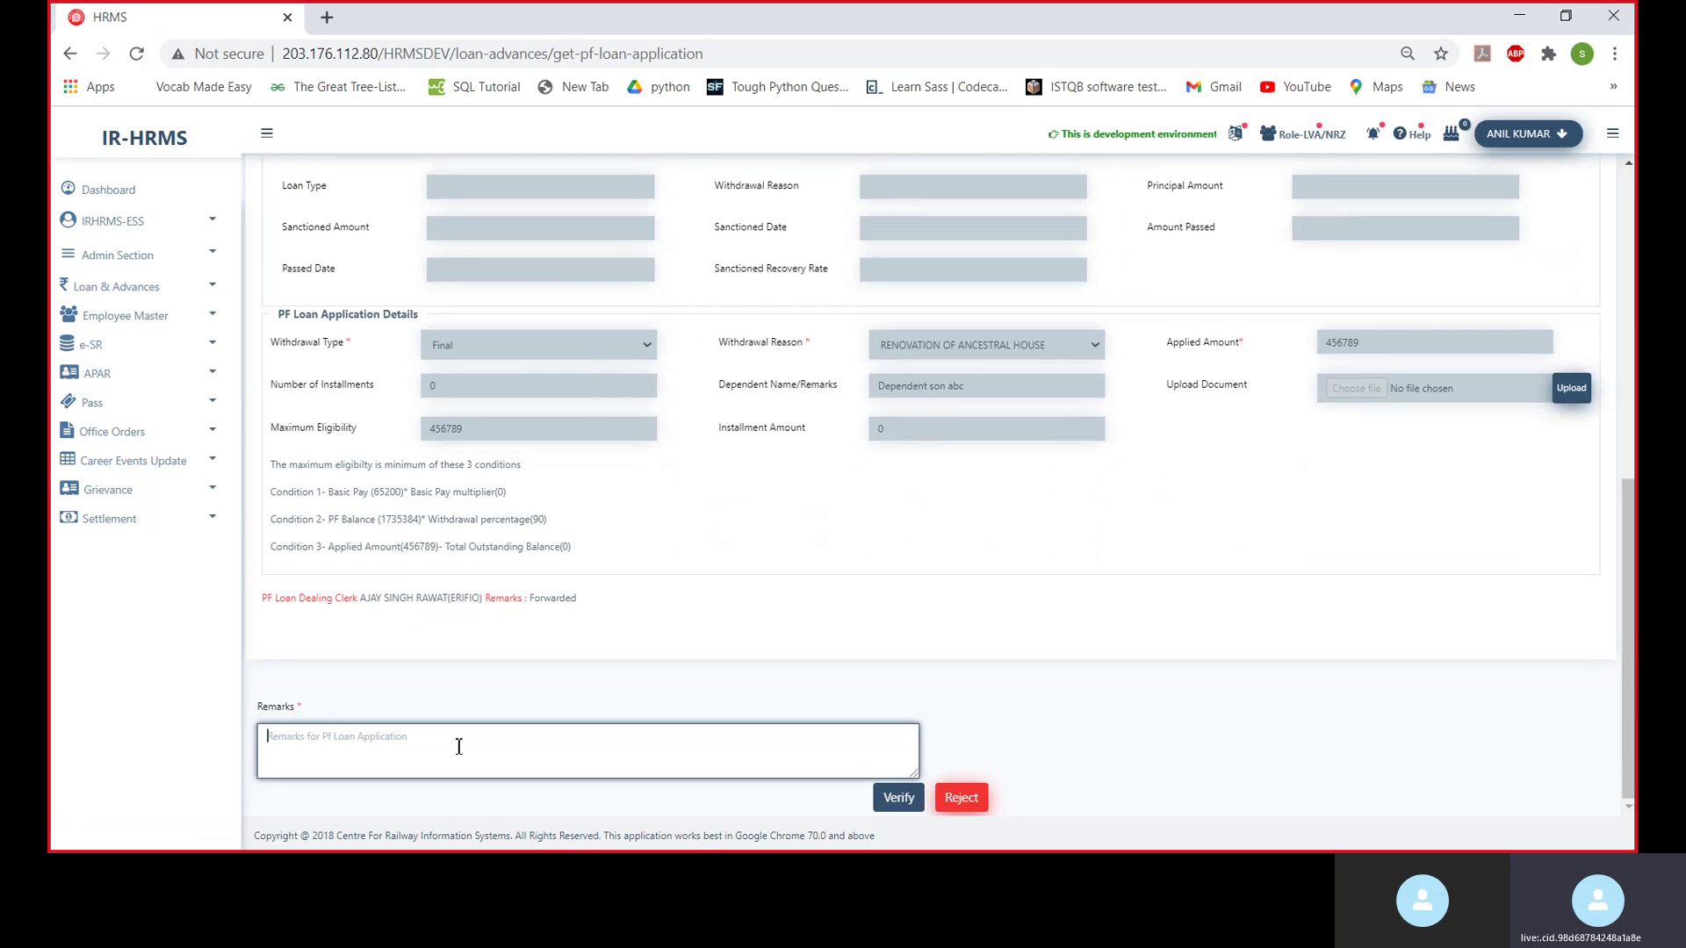
text(Ve)
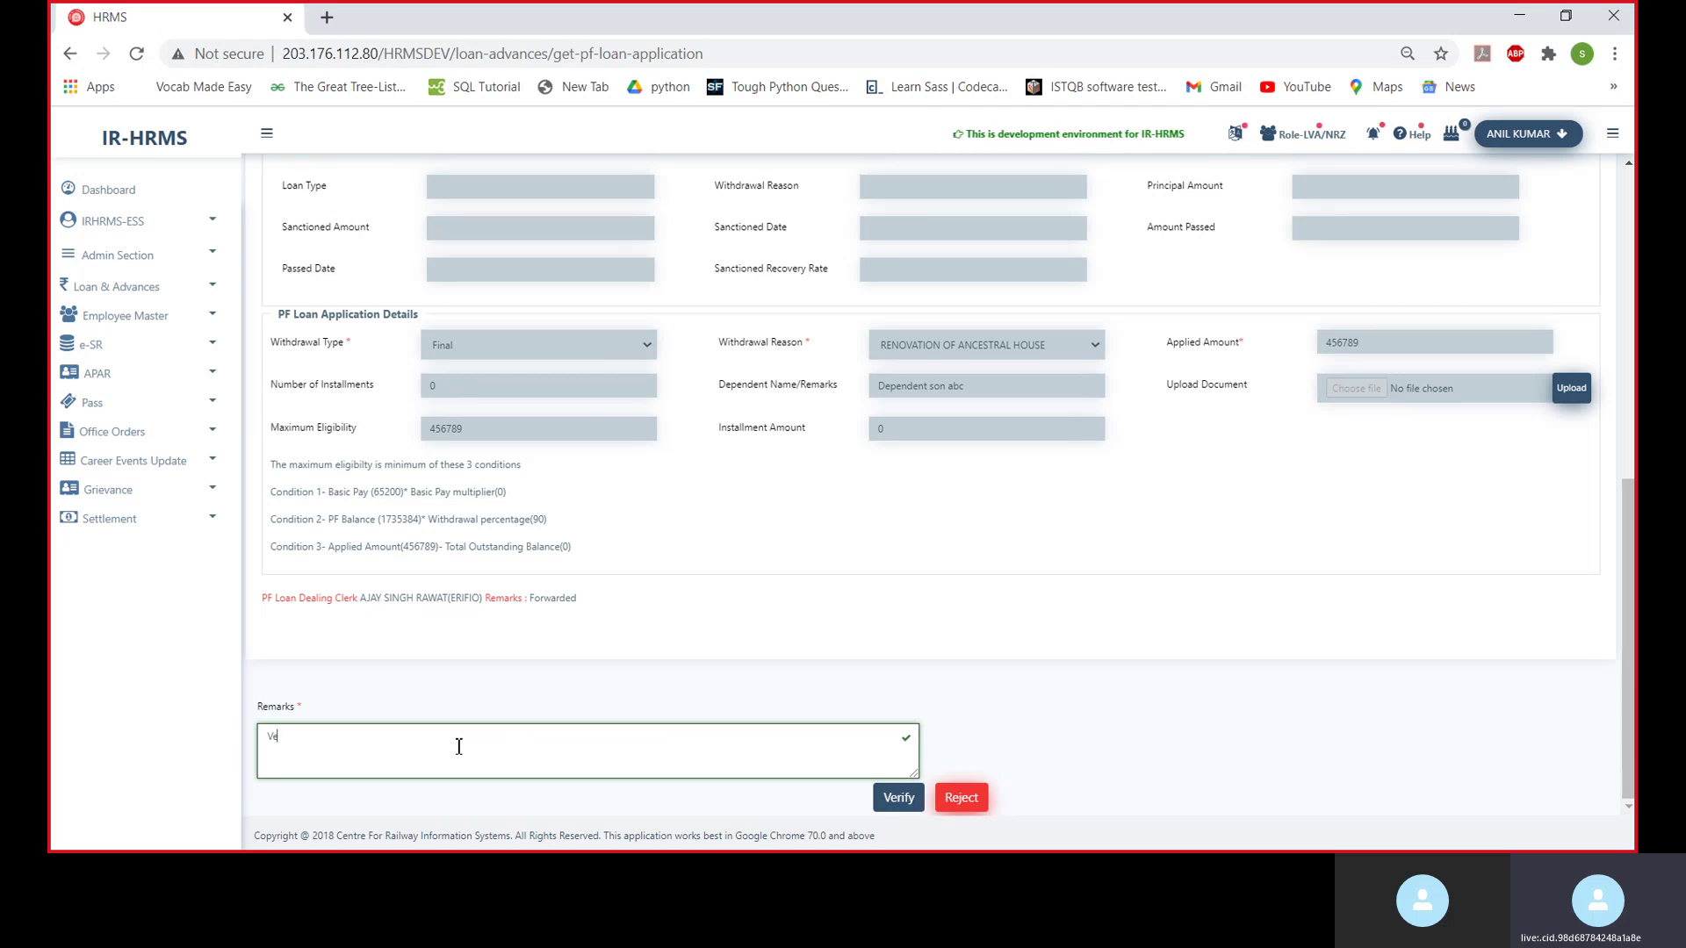
text(rifie)
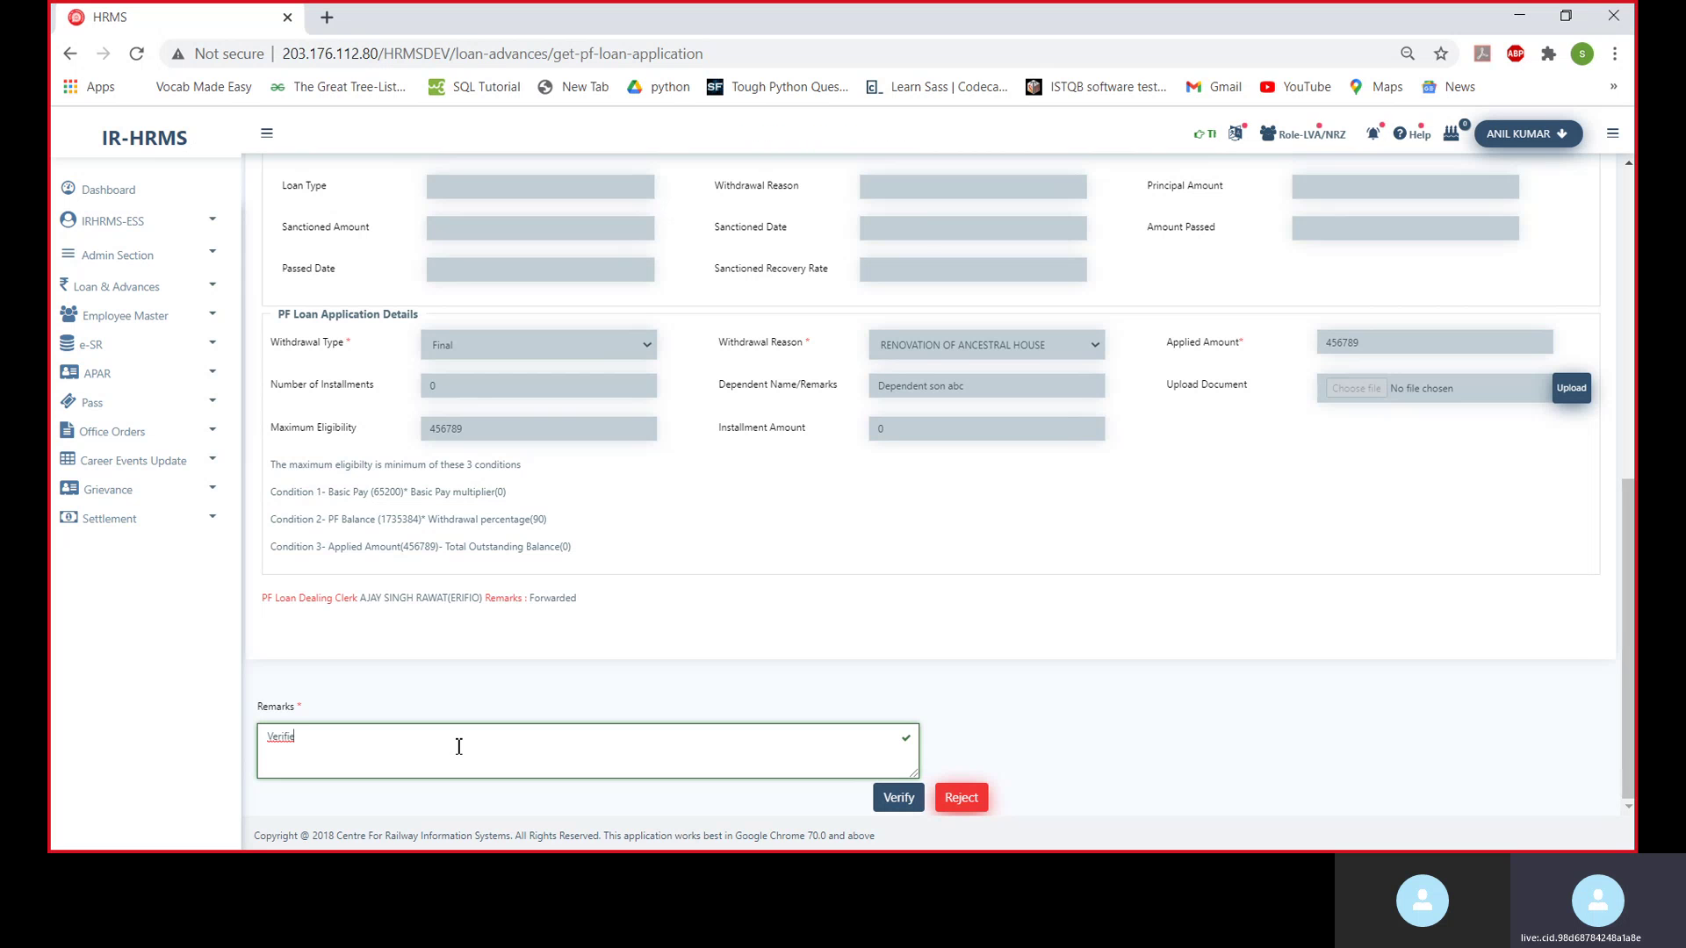
text(d)
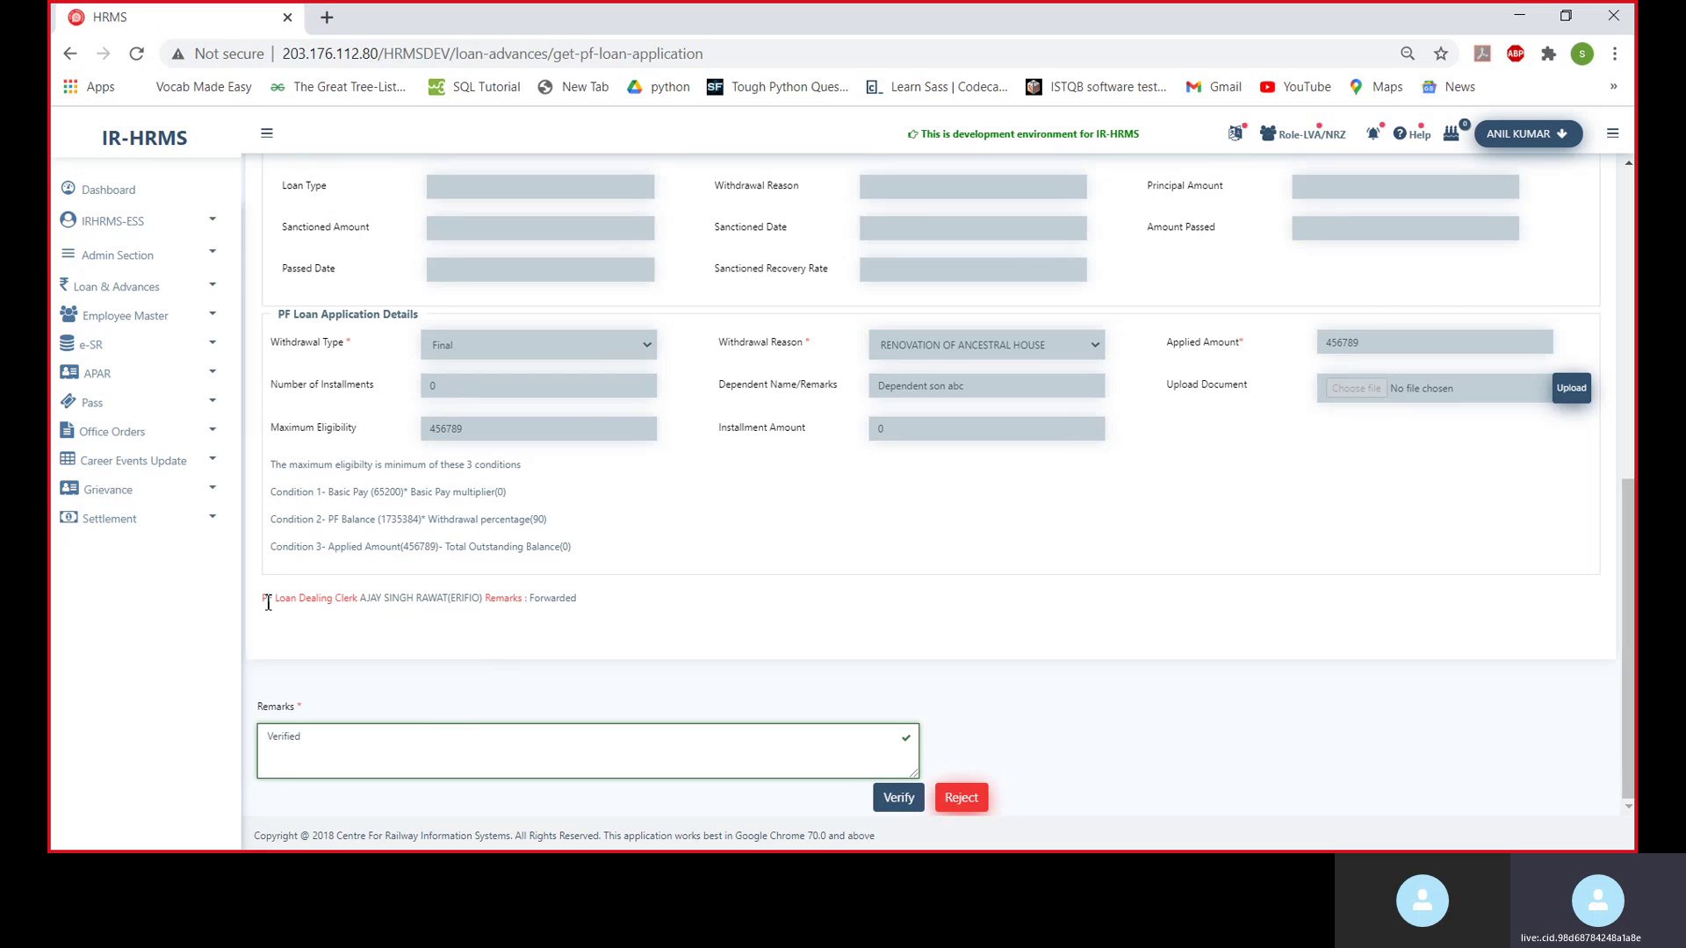
drag(266, 602, 383, 600)
click(382, 600)
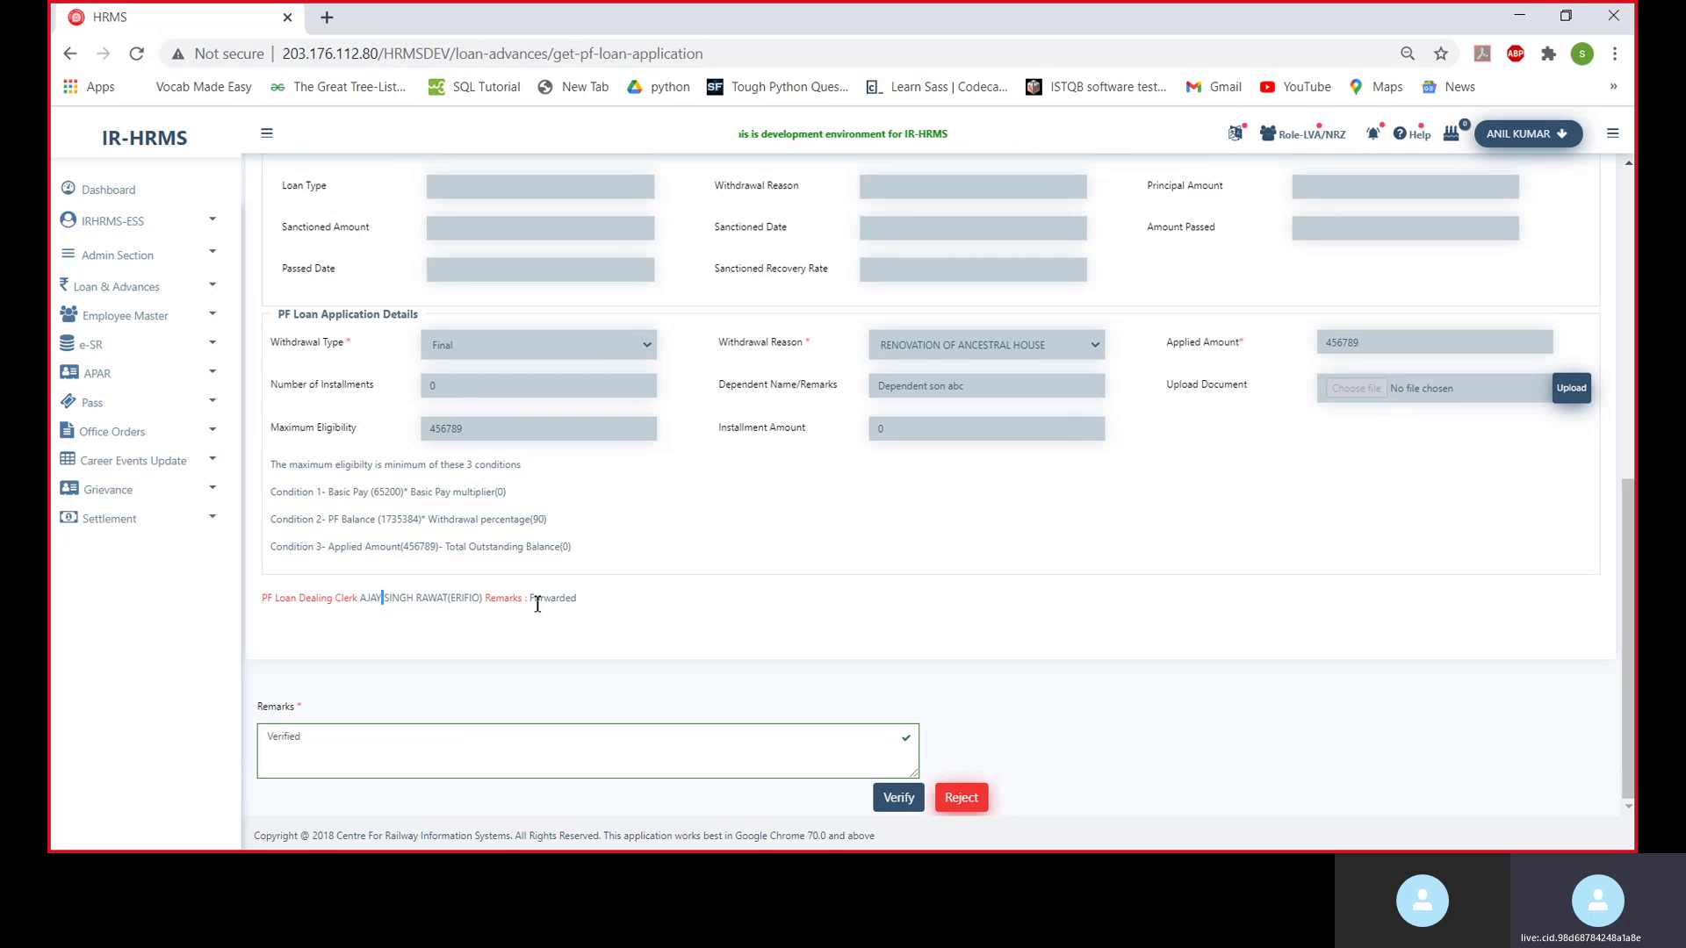
click(890, 799)
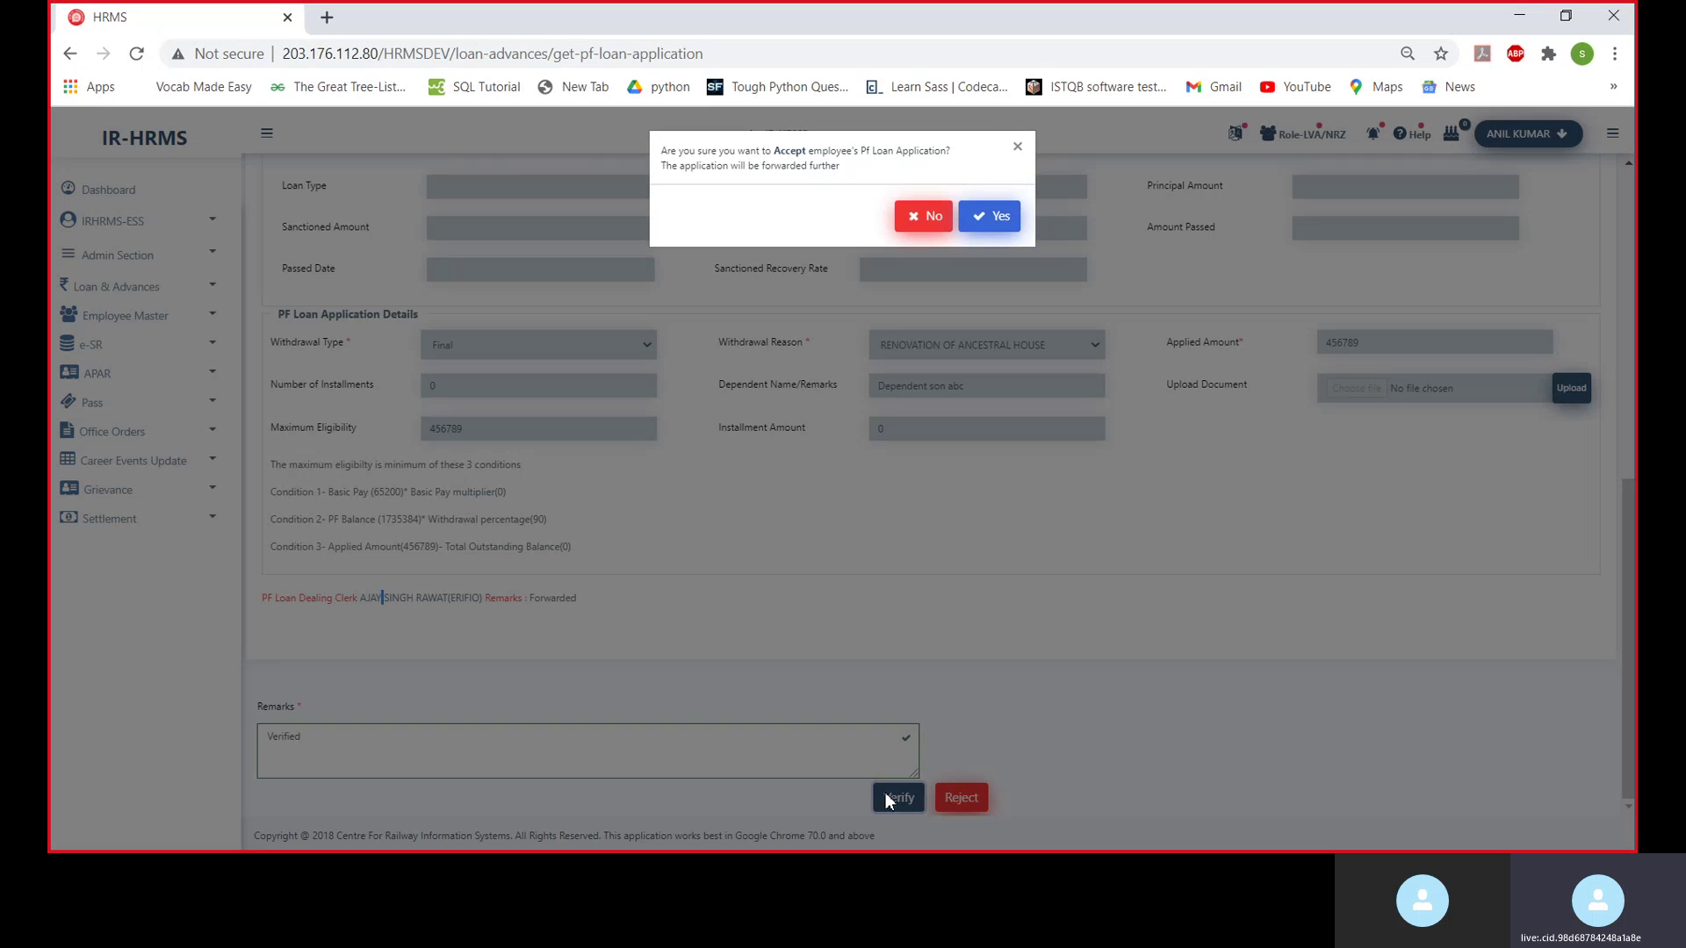
click(989, 216)
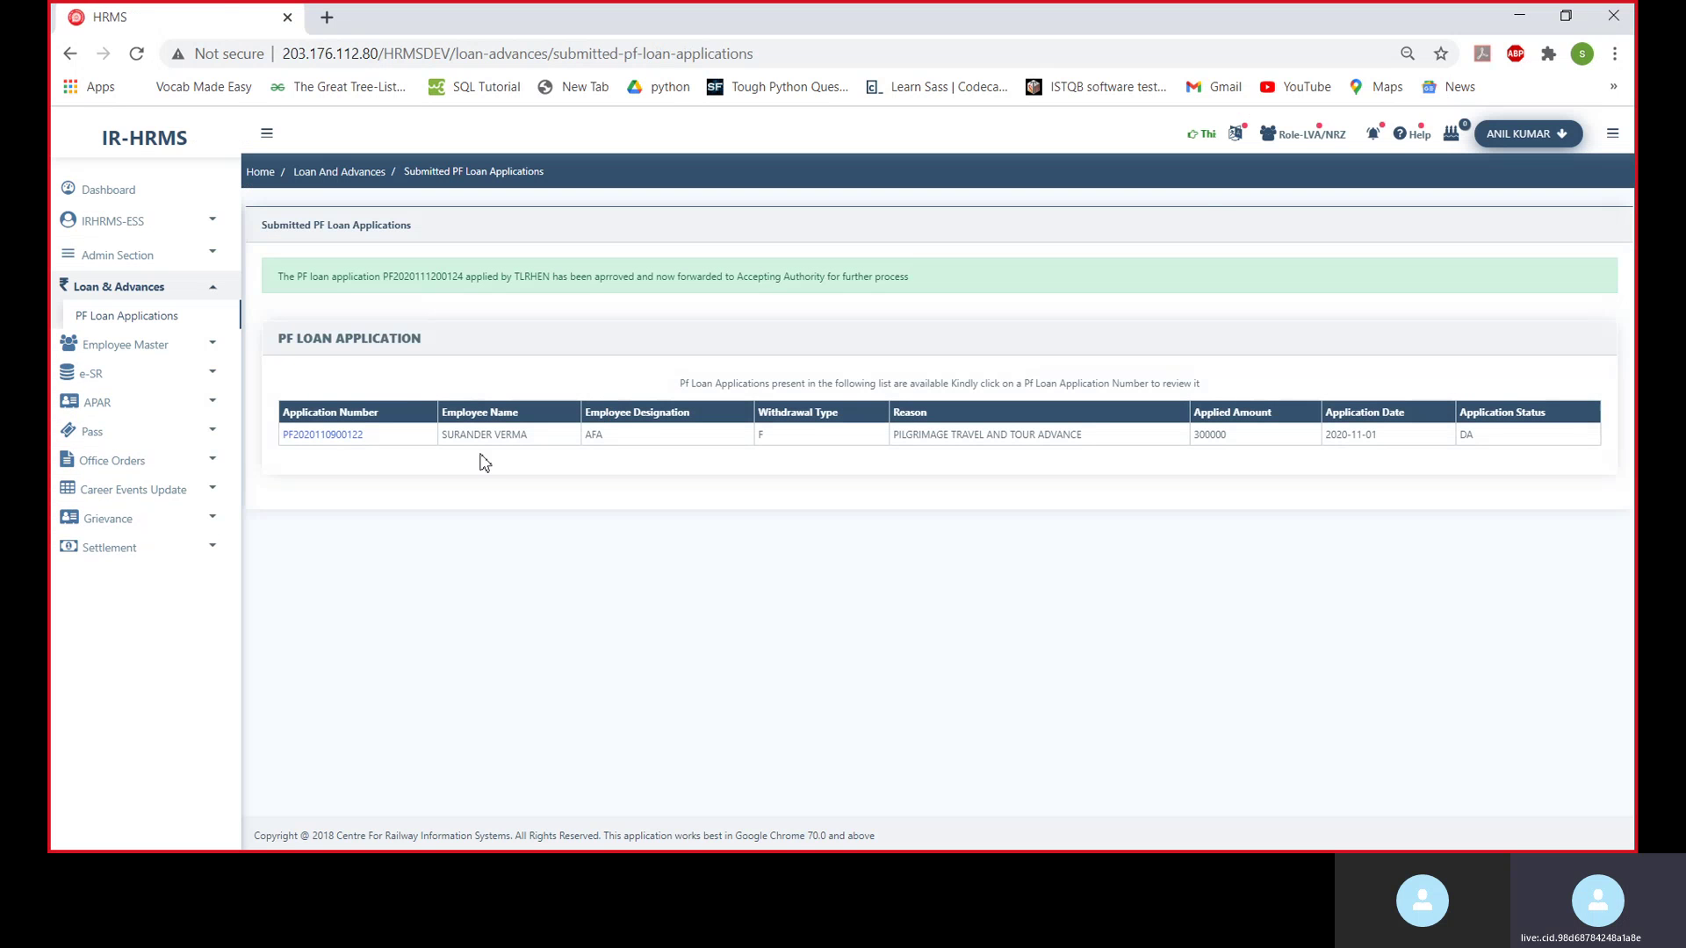
Step: Log out the verifier and sign in as the accepting authority using password and OTP
click(1485, 144)
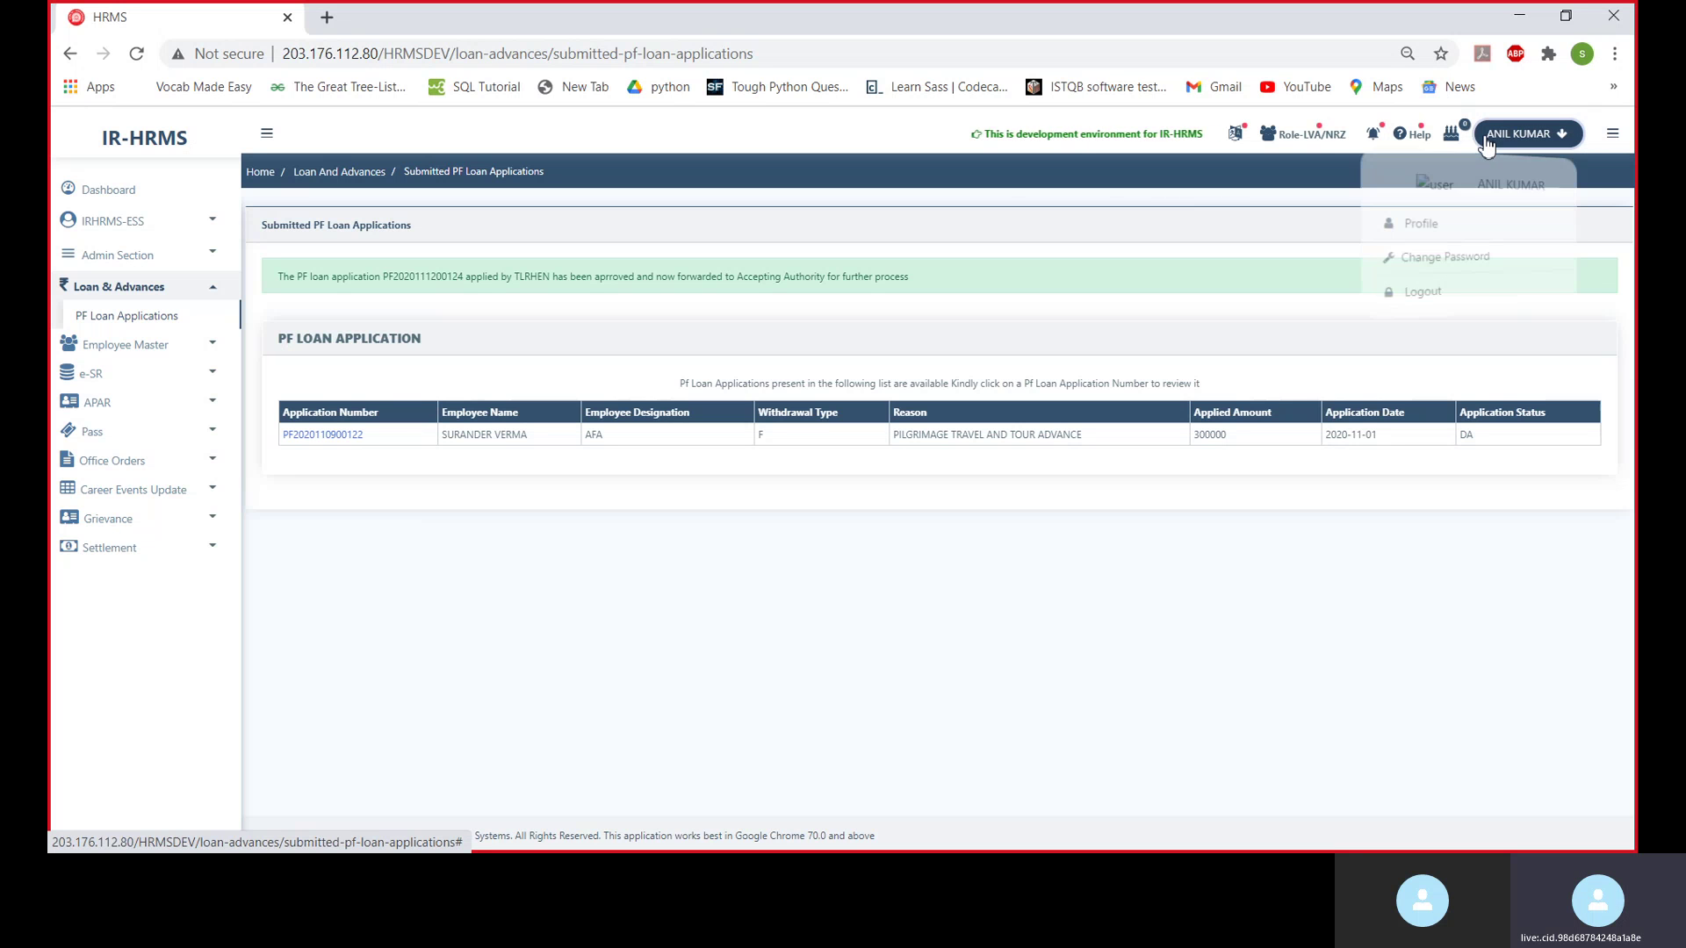
click(1397, 295)
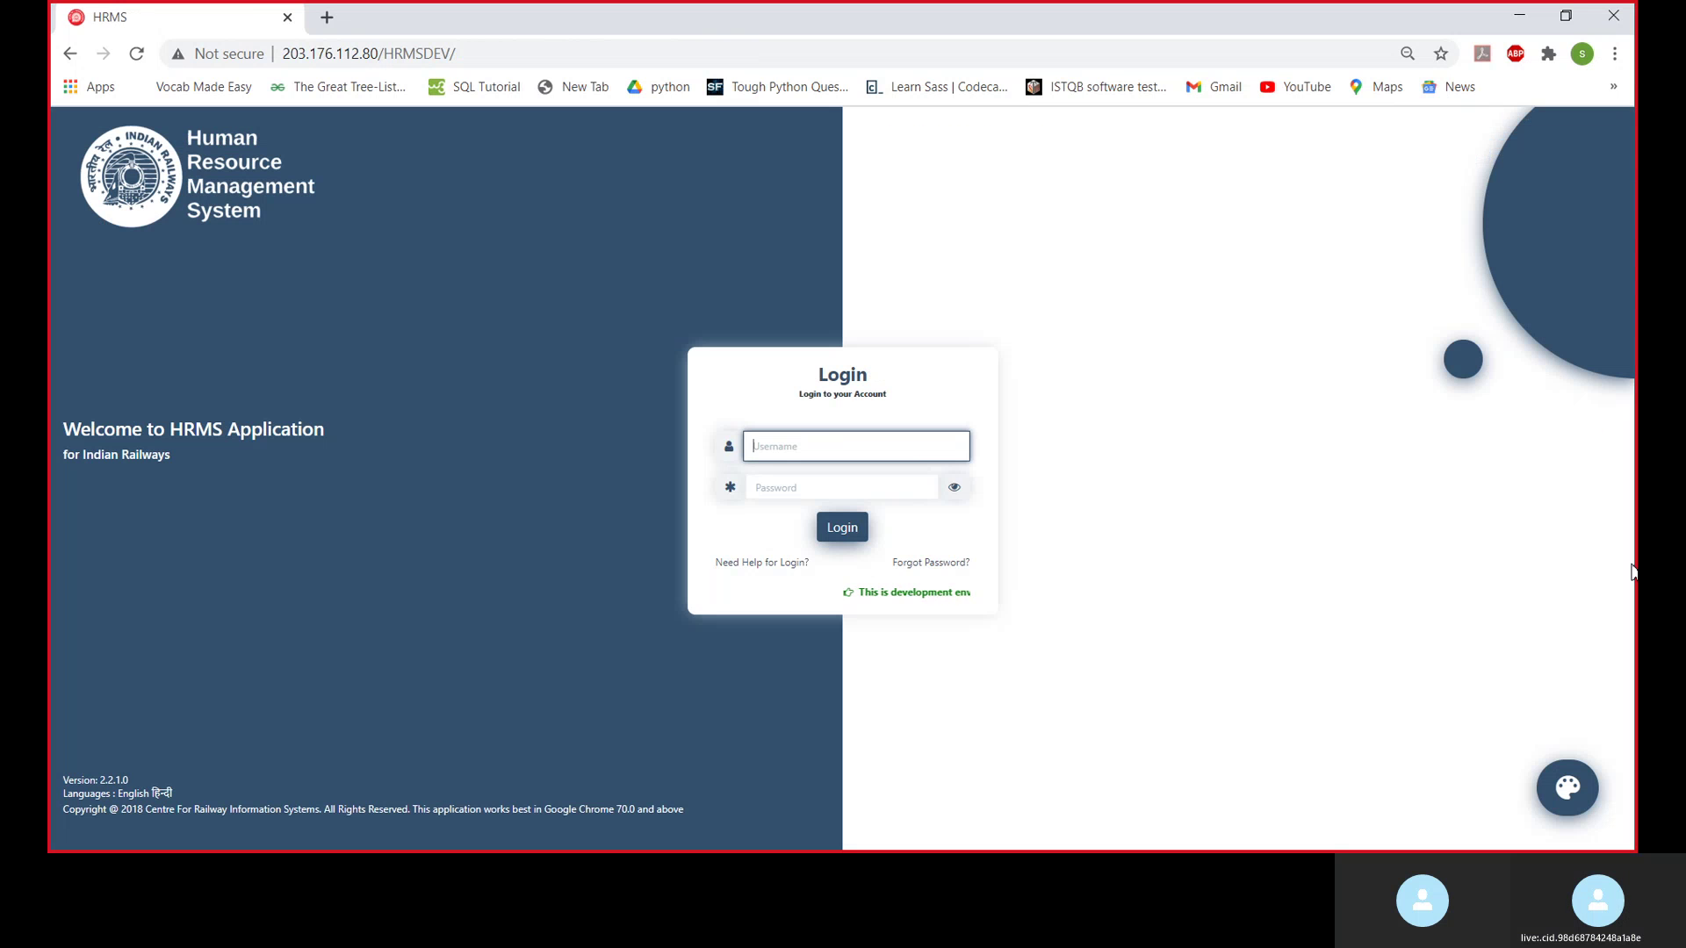
text(1)
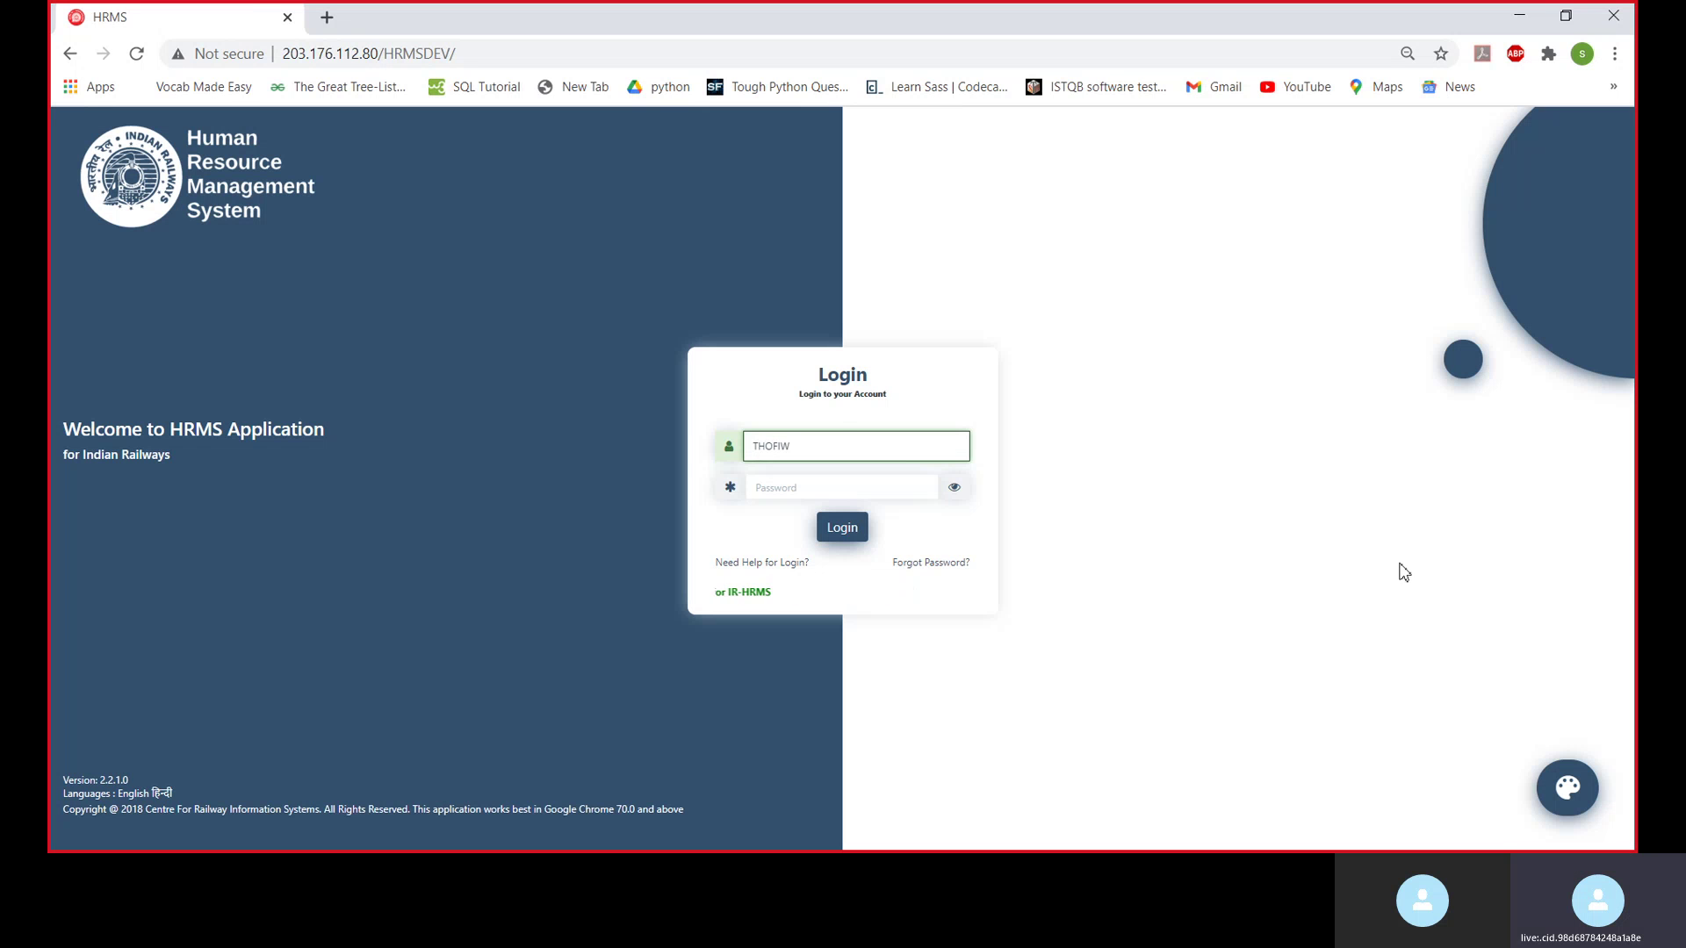
click(784, 483)
text(••)
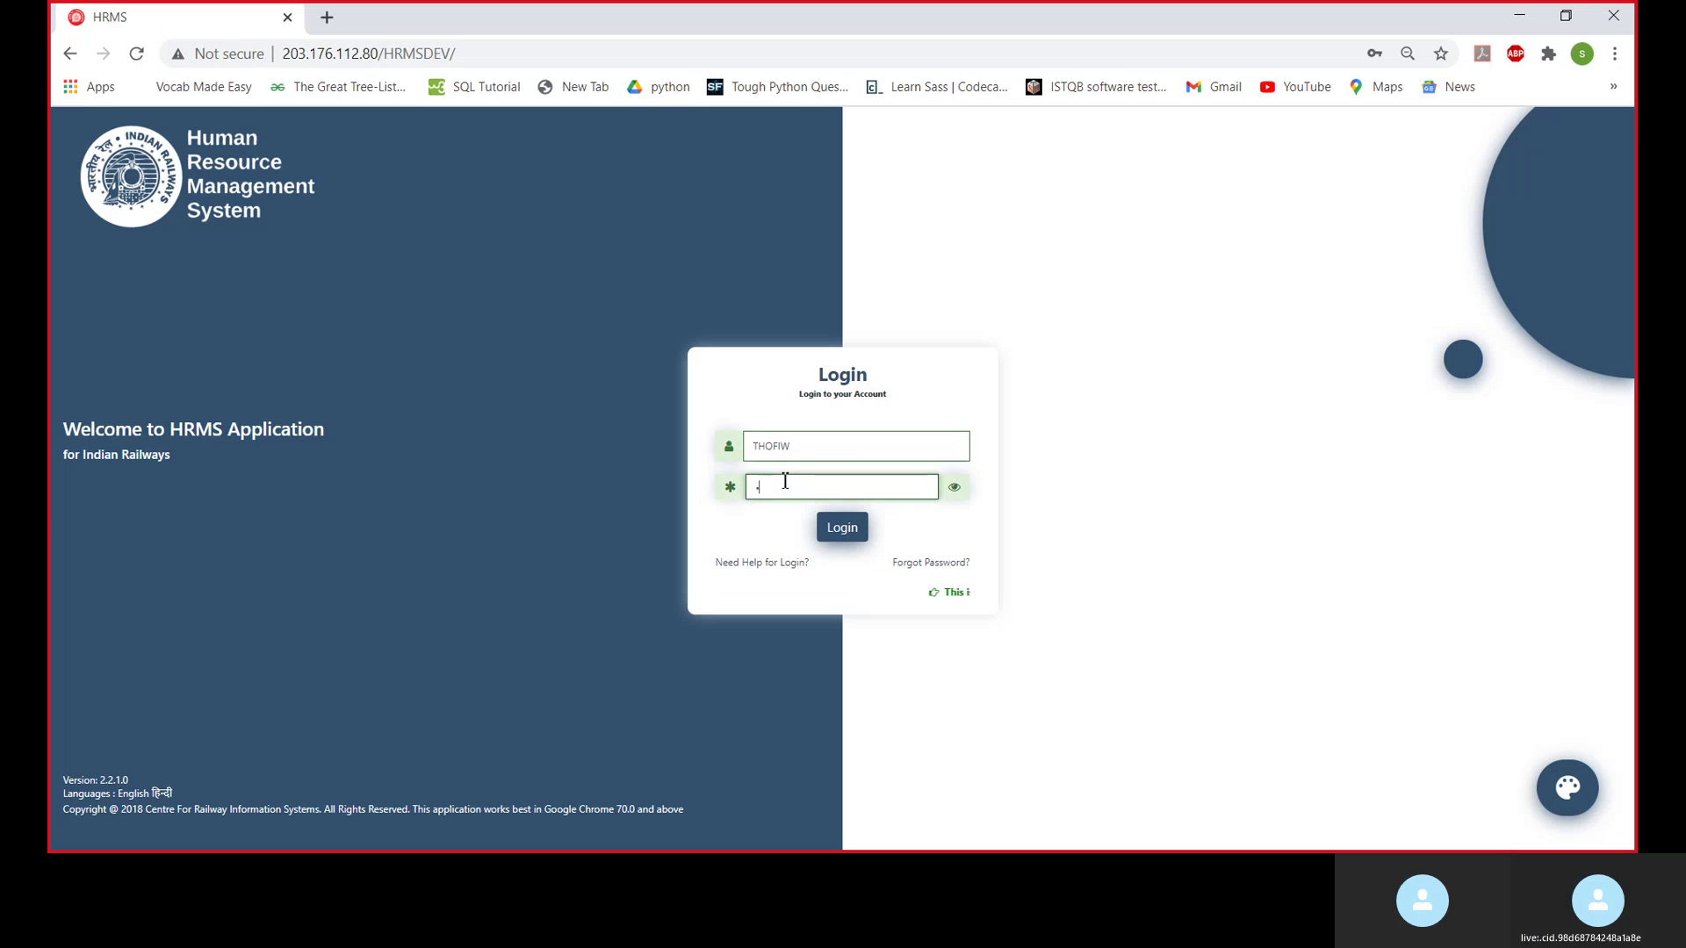
text(••••••)
key(Return)
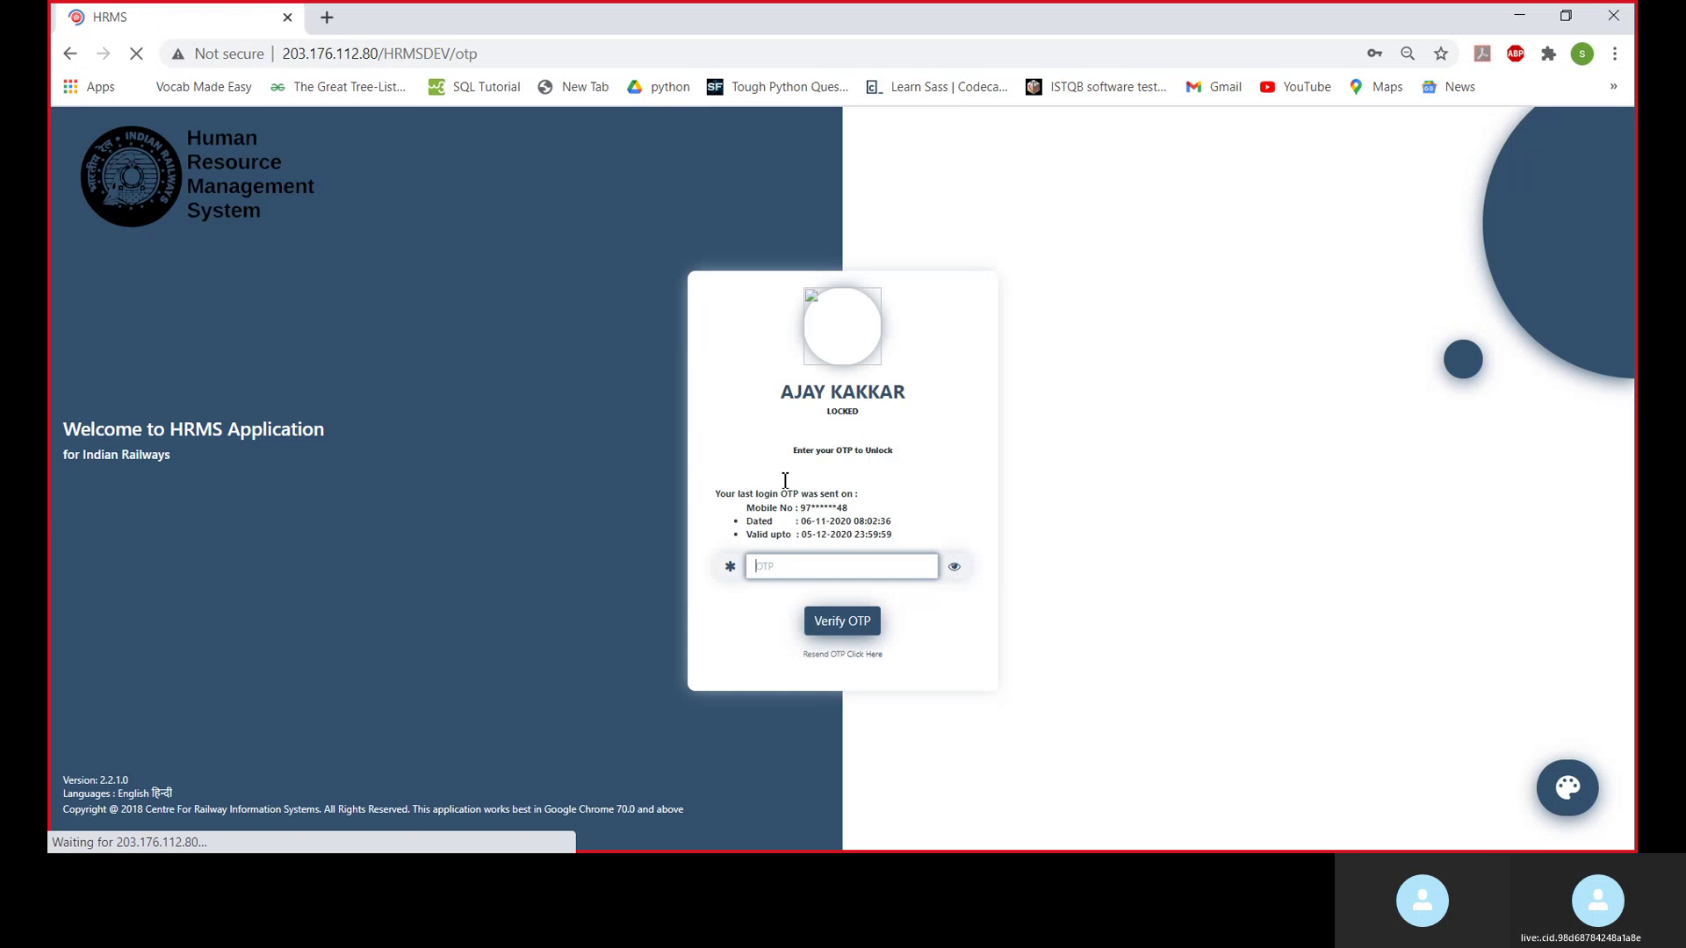
text(•••••)
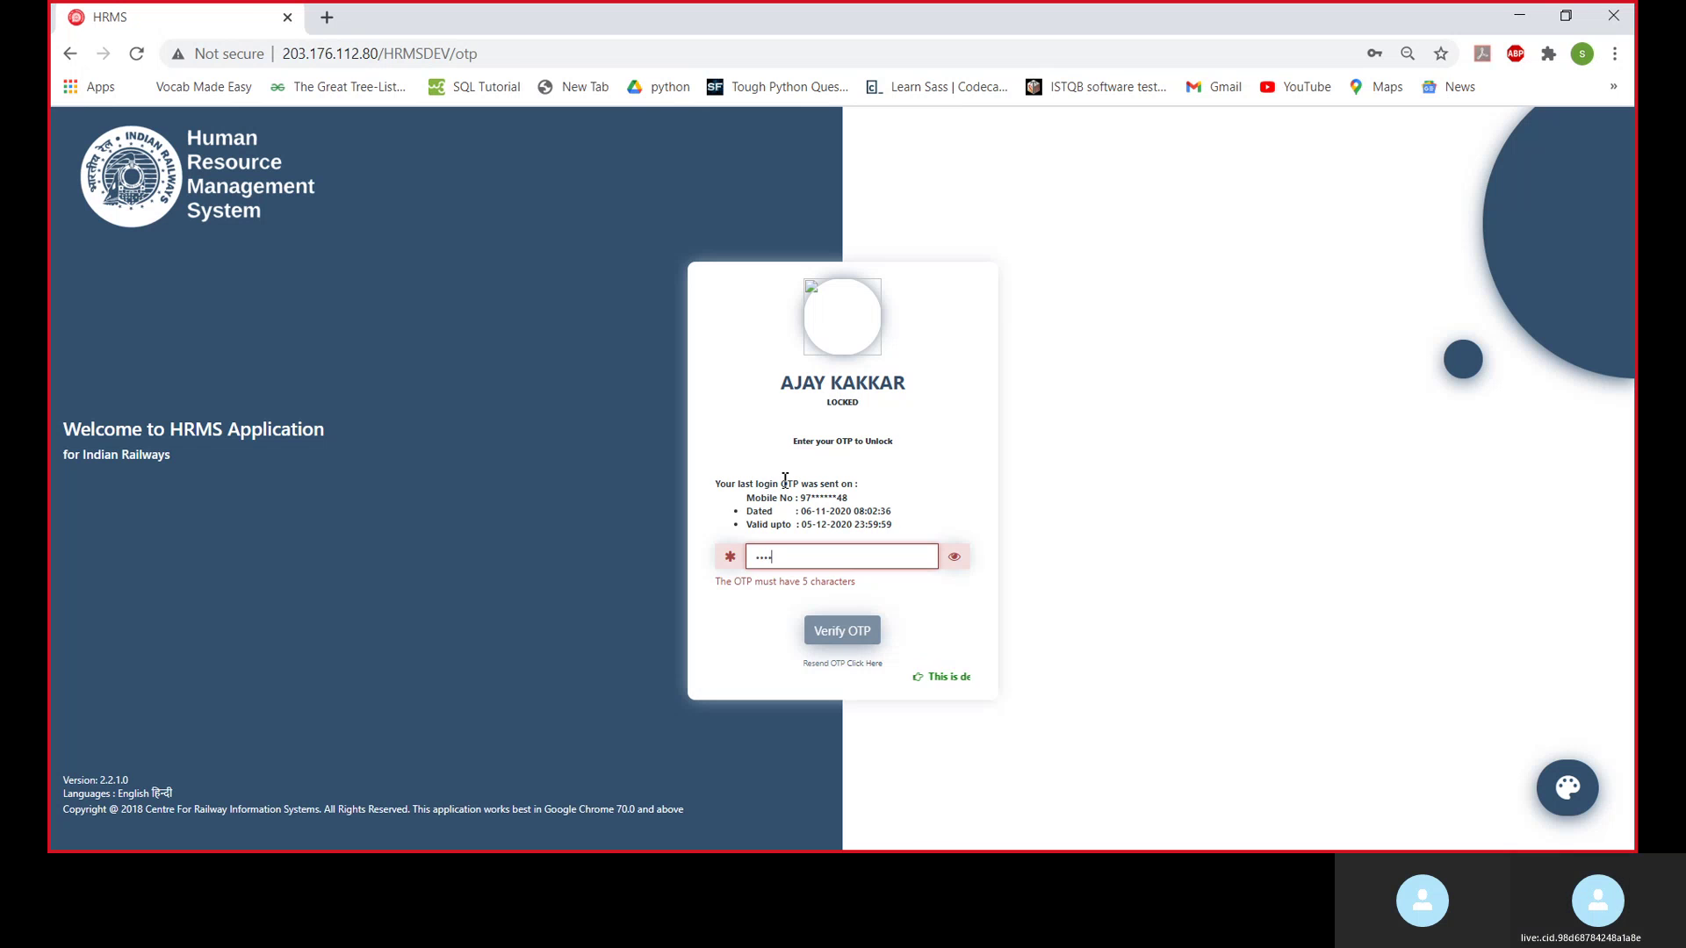
key(Return)
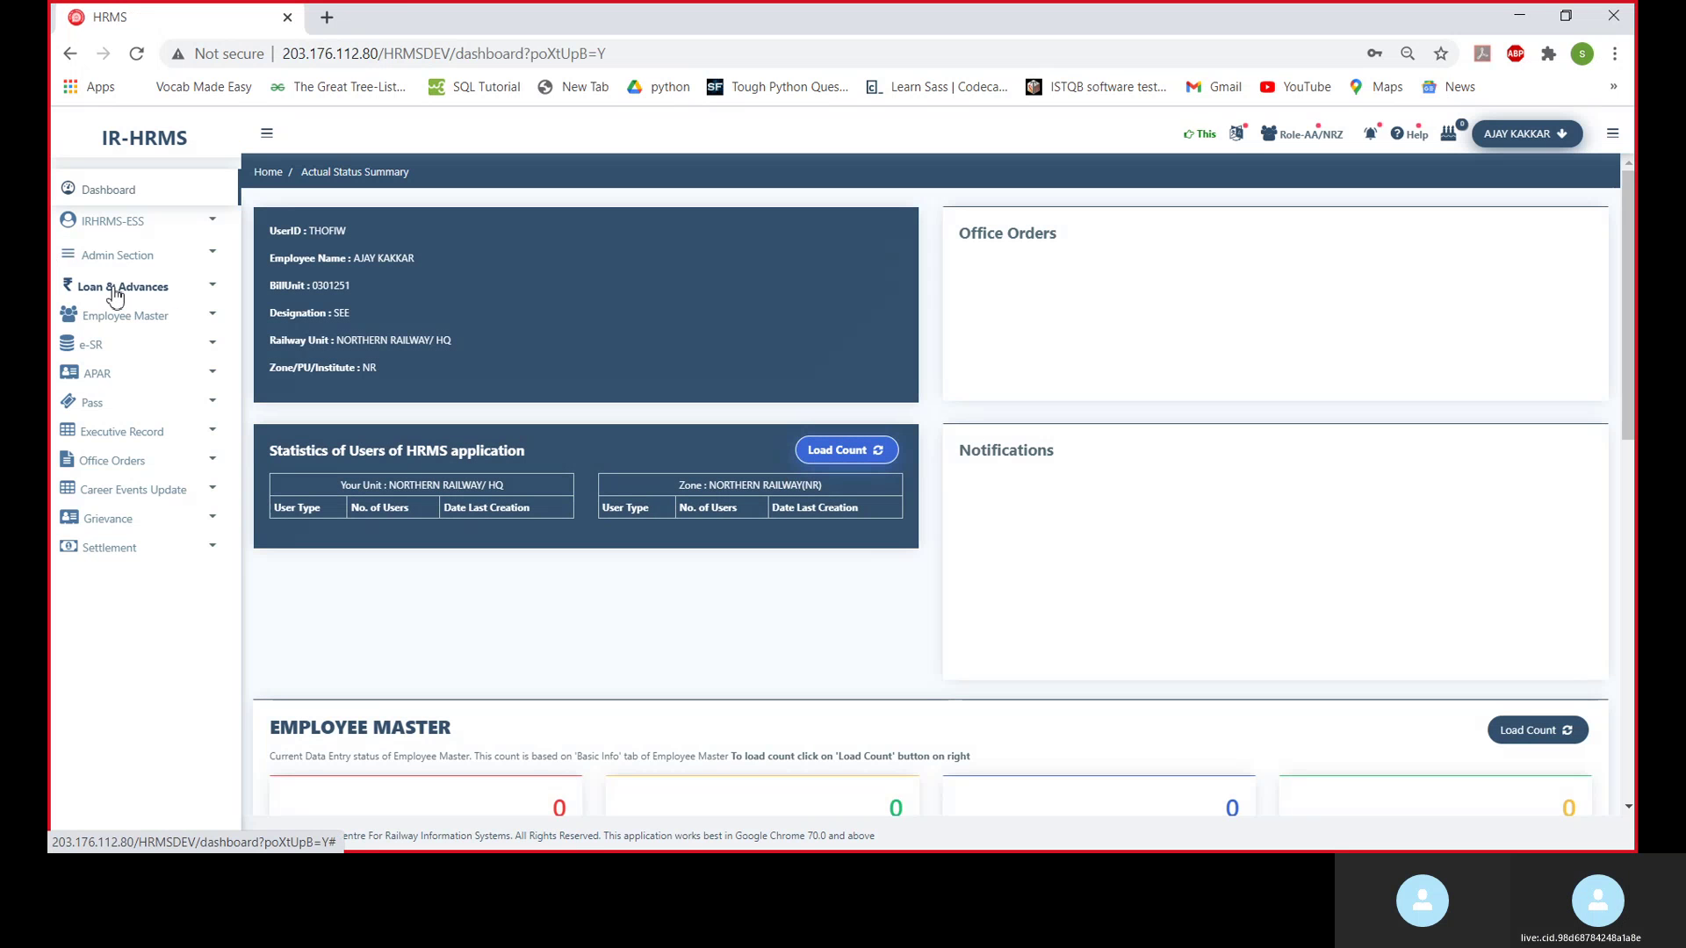
Step: Switch to the LAA role and open the ancestral-house renovation application from Submitted PF Loan Applications
click(115, 292)
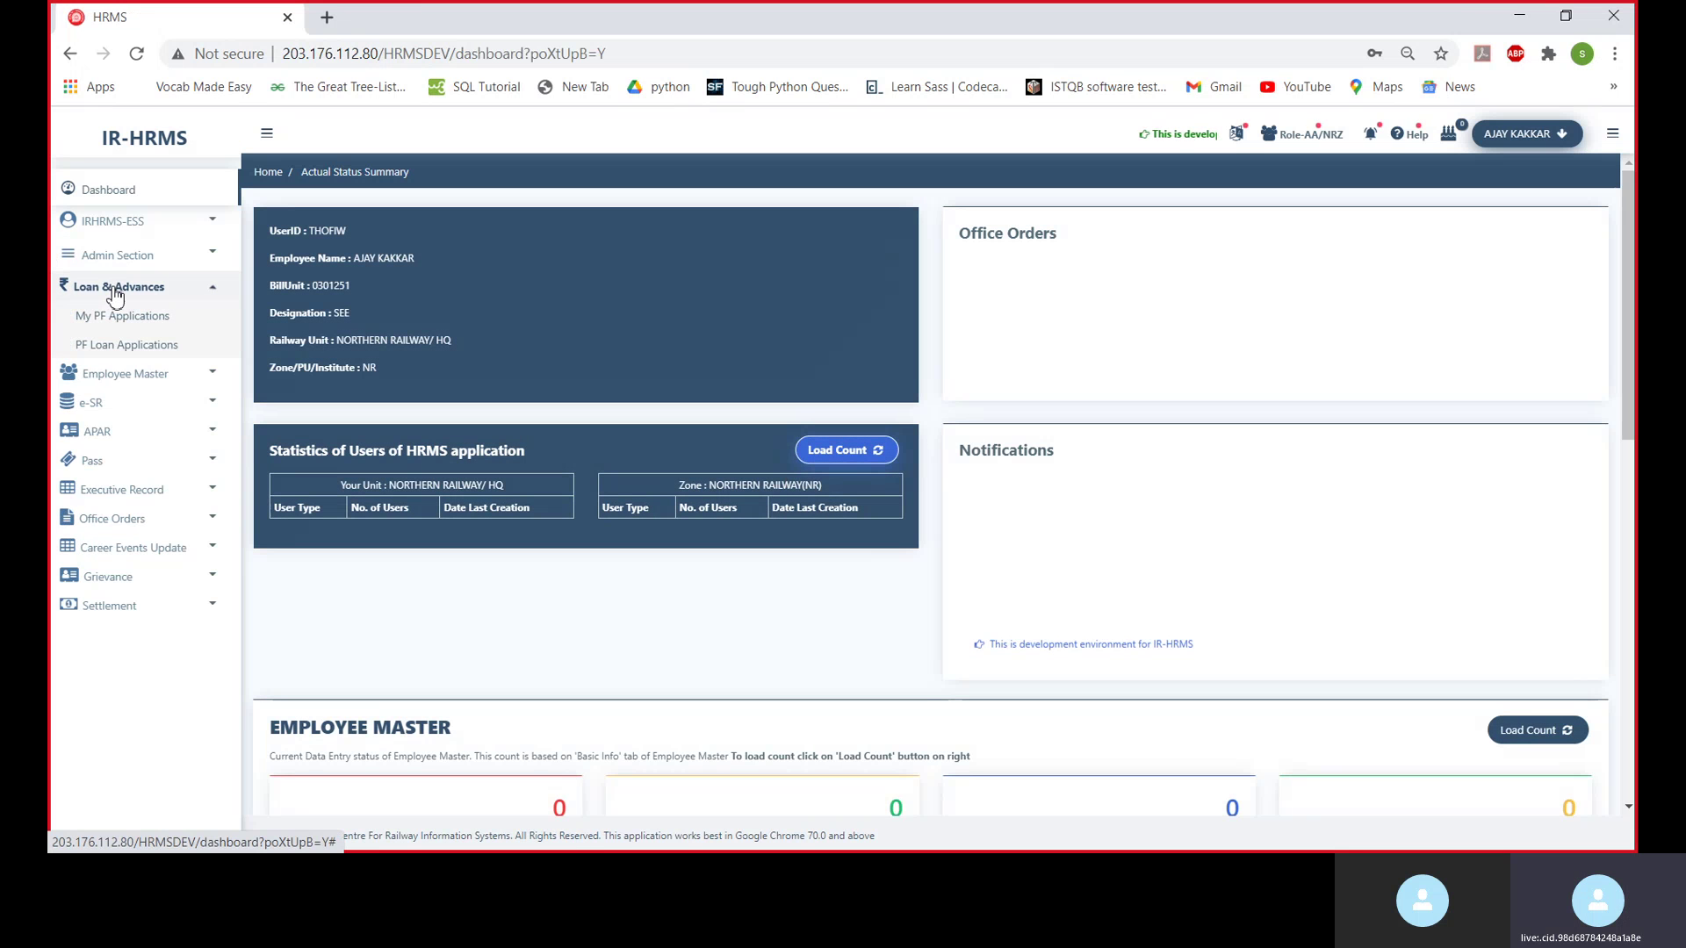
click(114, 345)
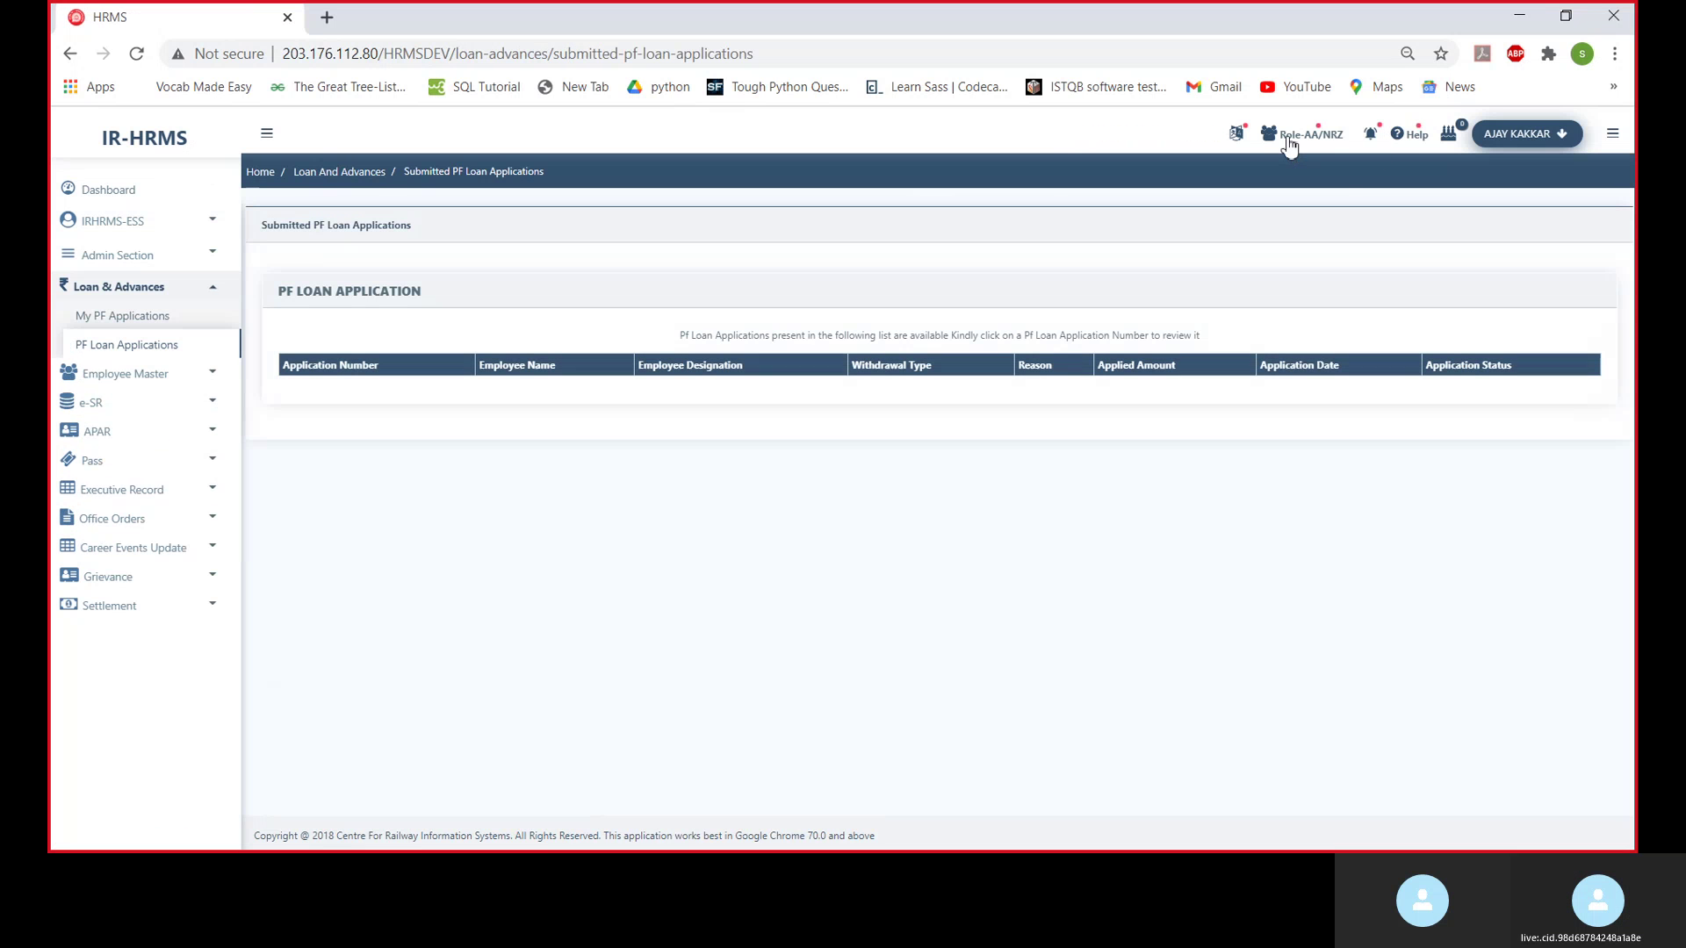
click(1287, 136)
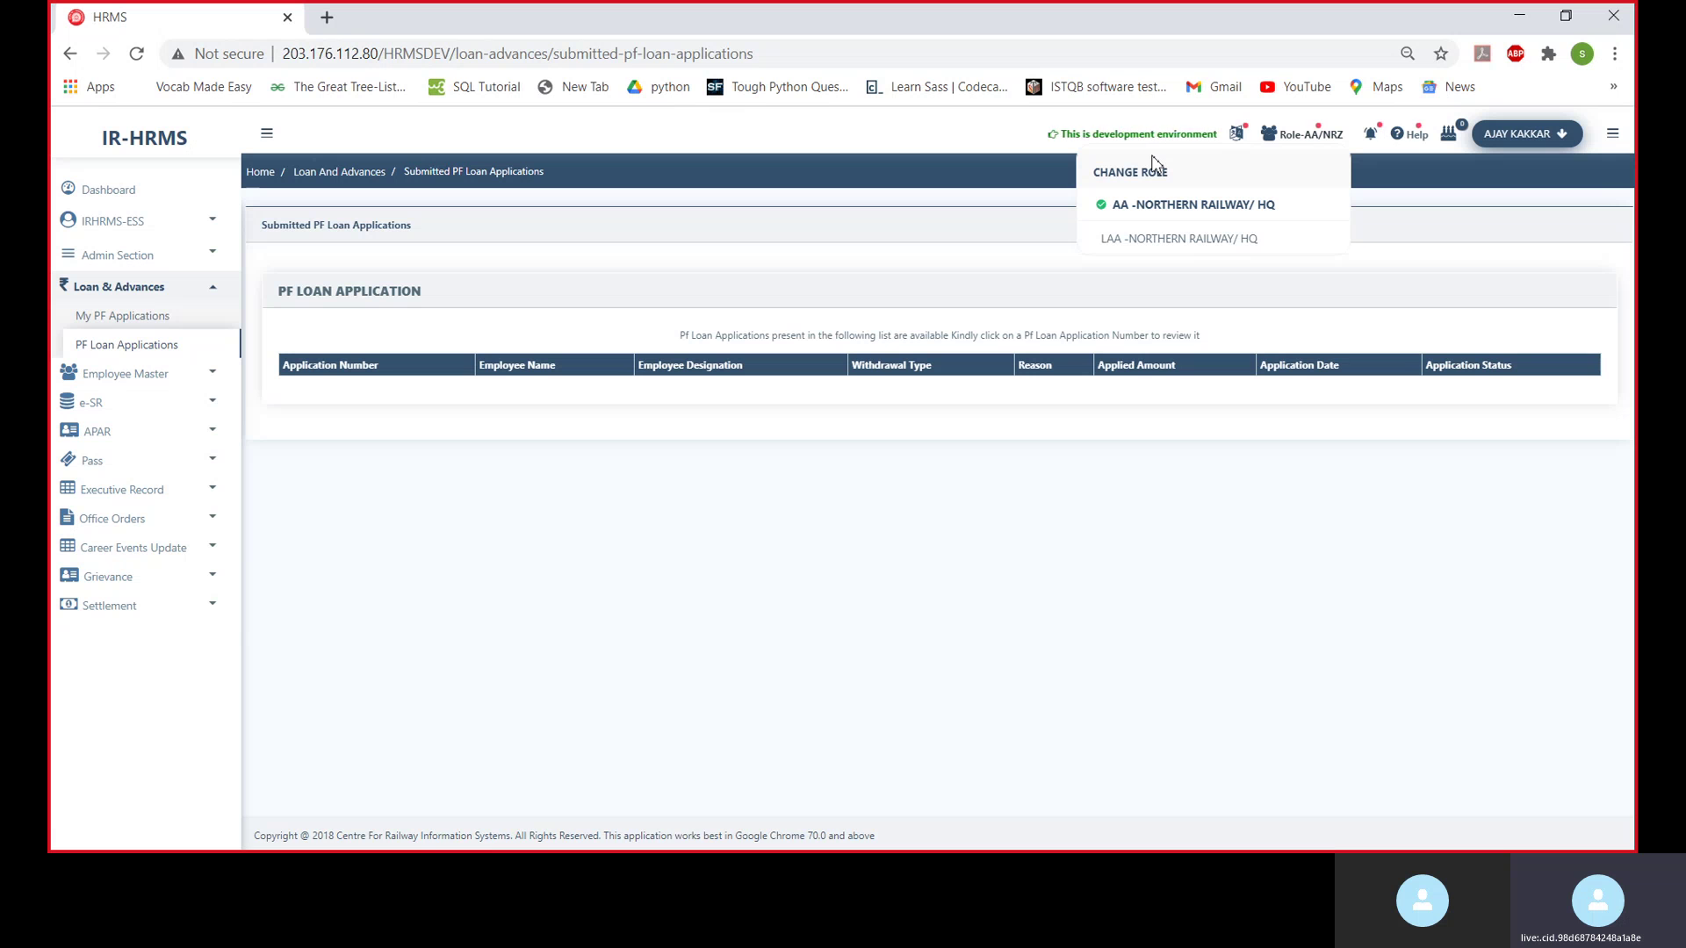
click(1142, 250)
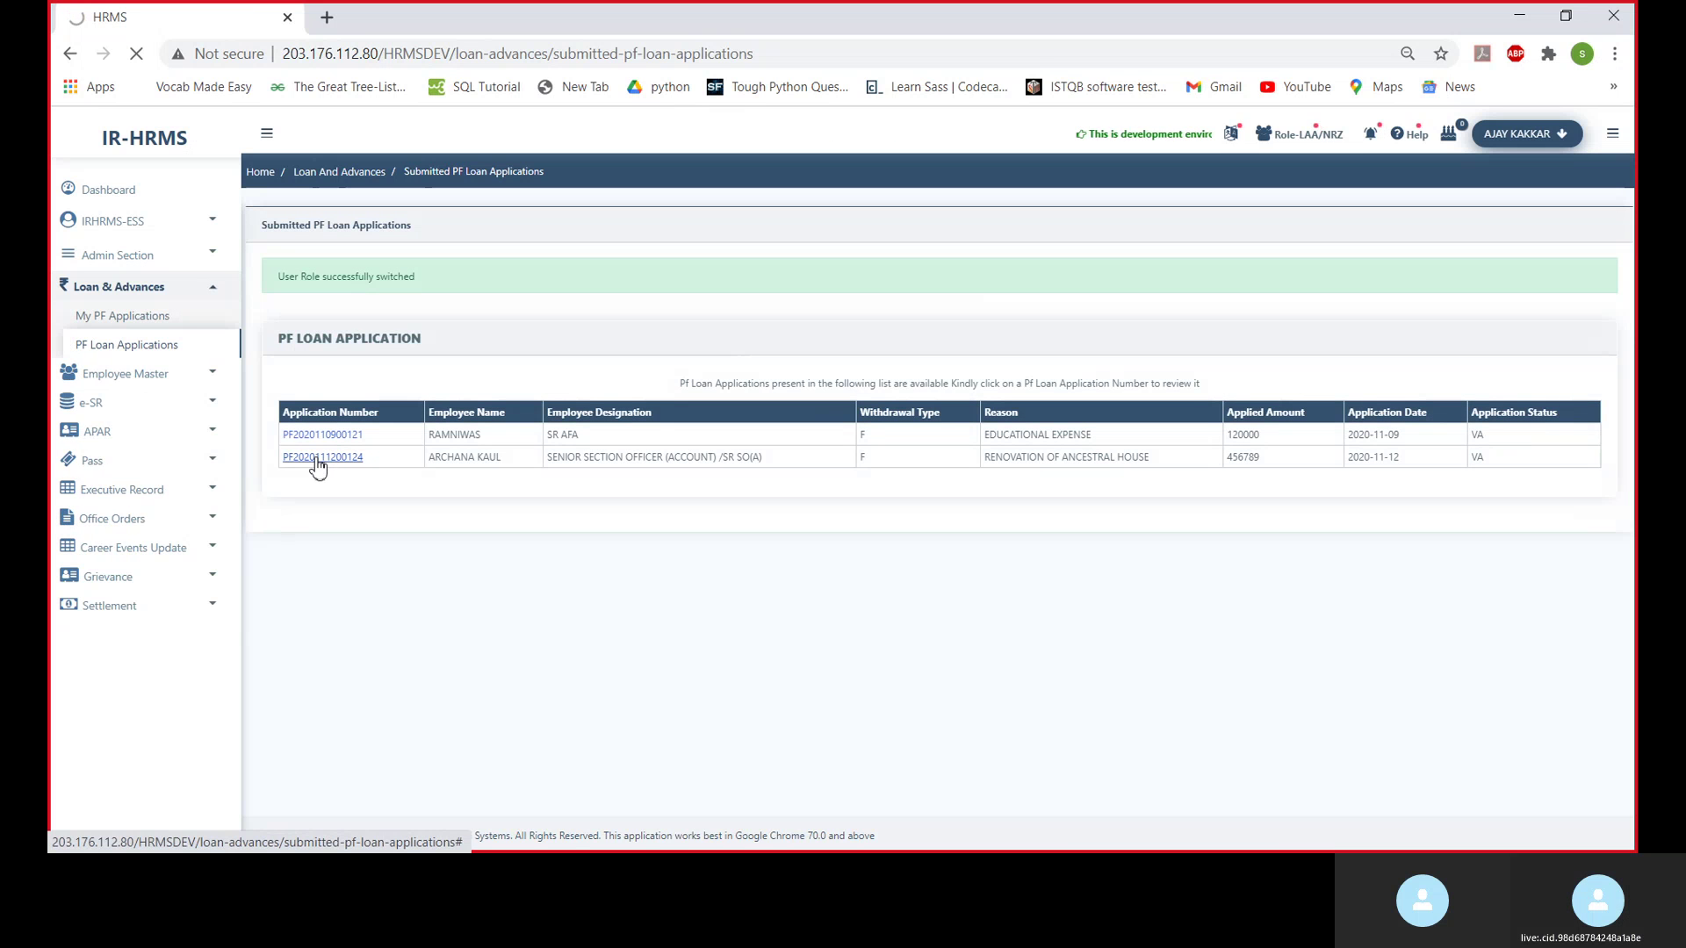
click(318, 457)
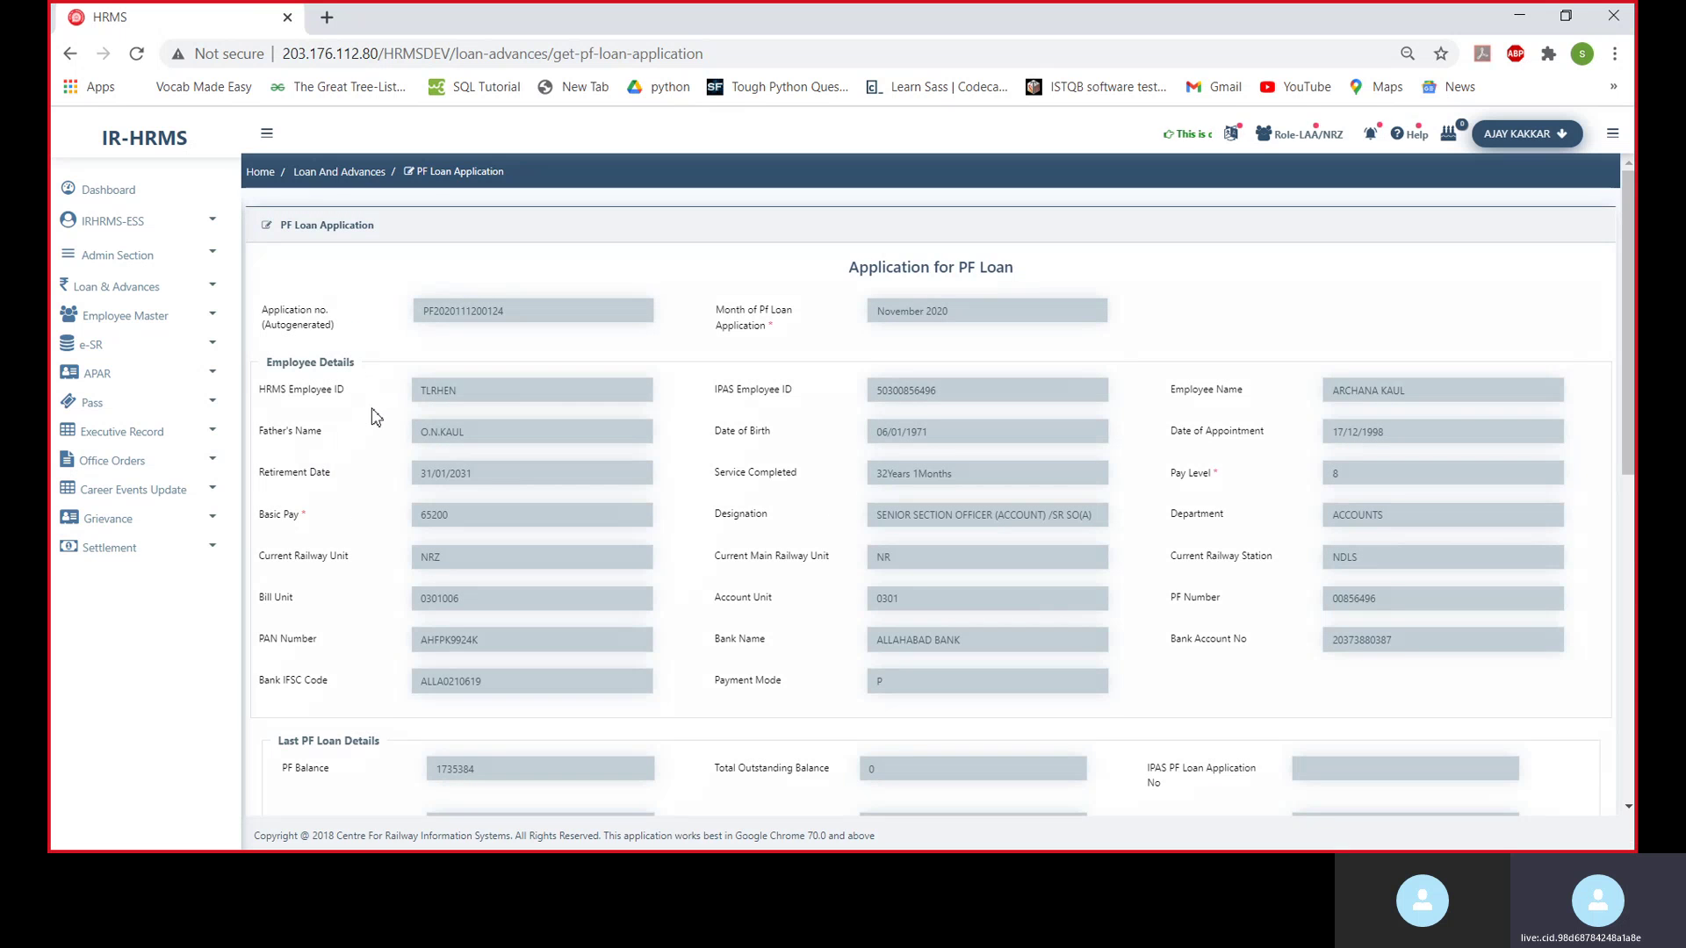
Step: Keep sanctioned amount 456789, add remark 'Accepted', and sign-and-accept the application
scroll(375, 417, down, 10)
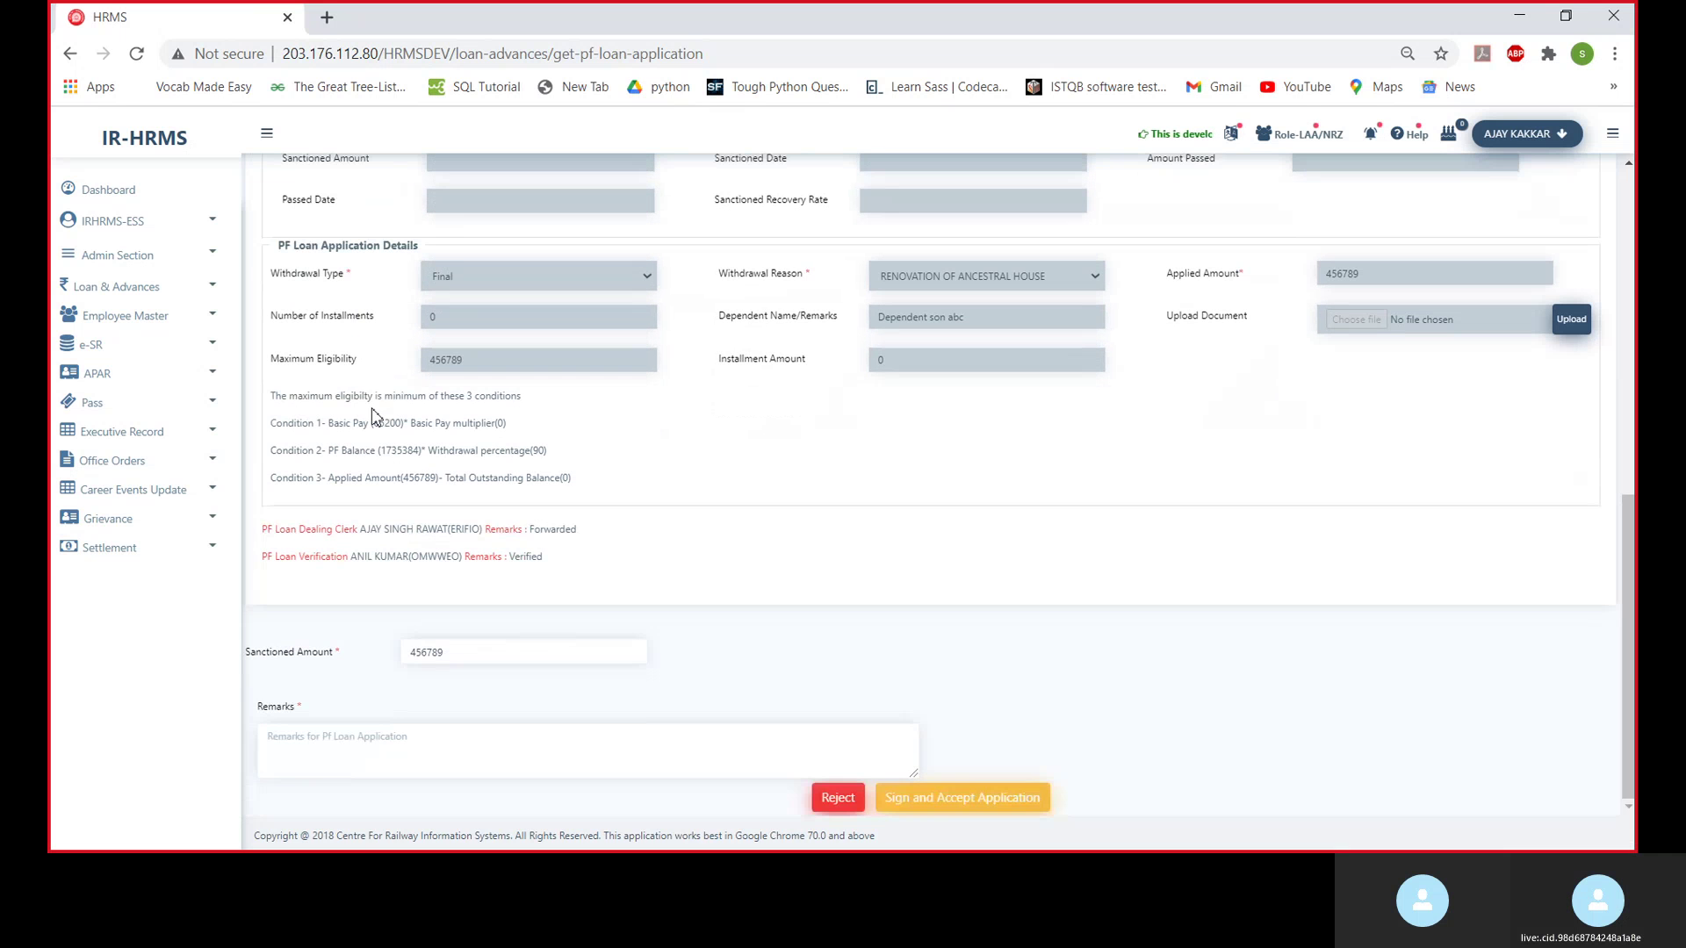
click(361, 736)
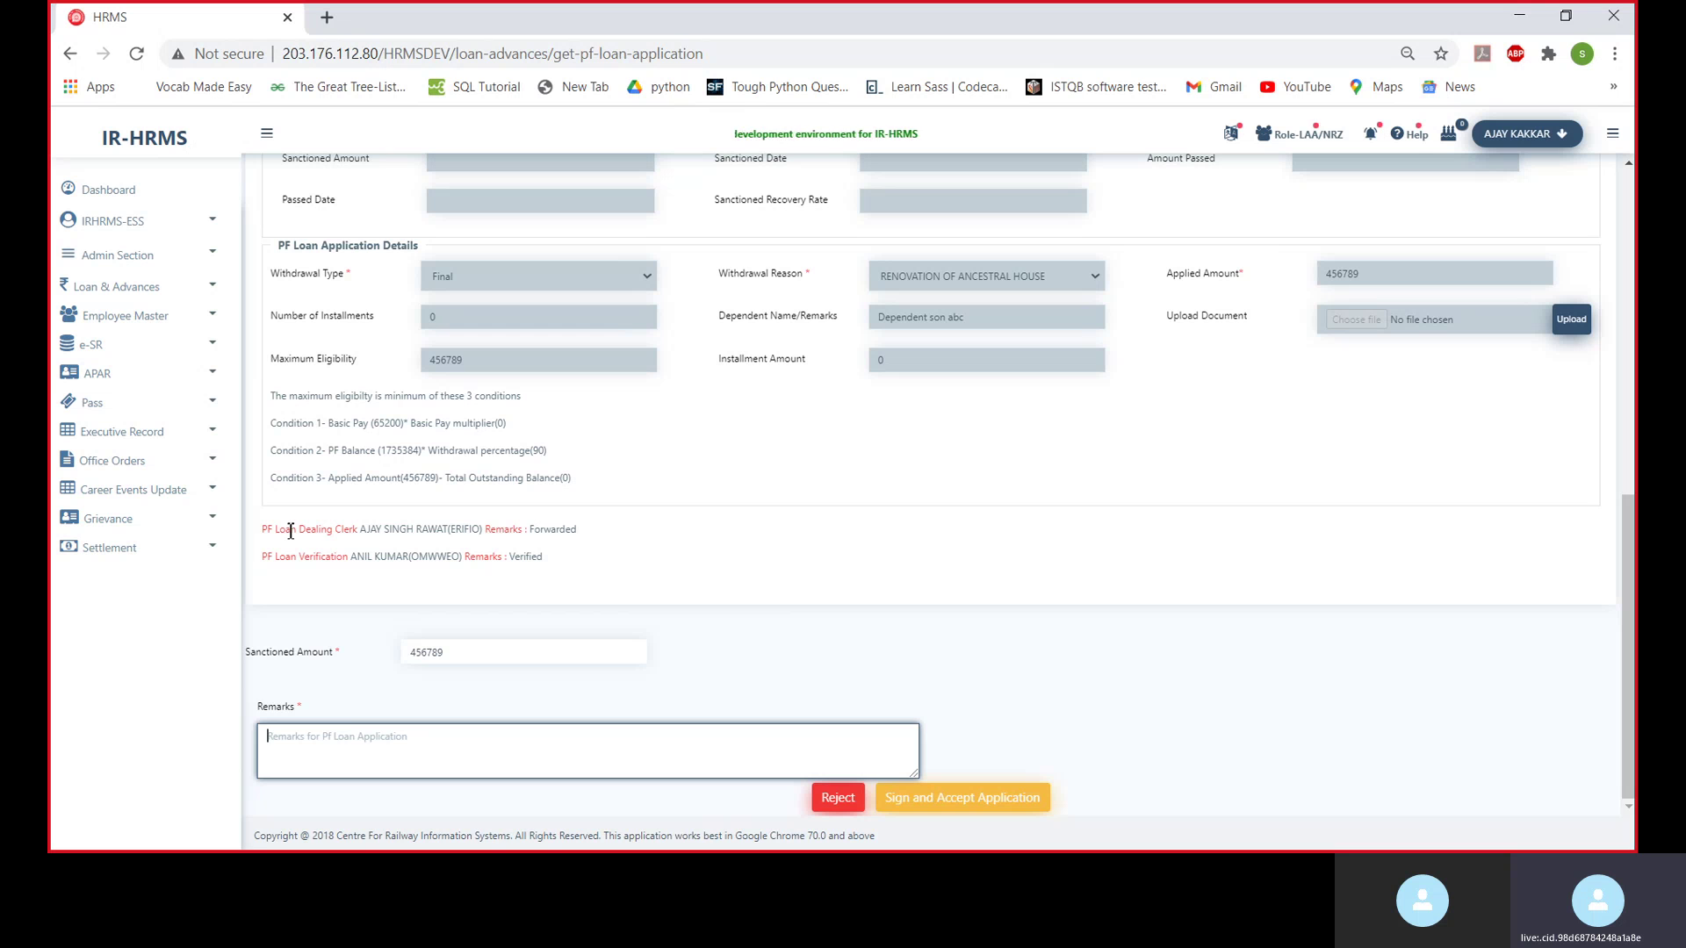
click(395, 533)
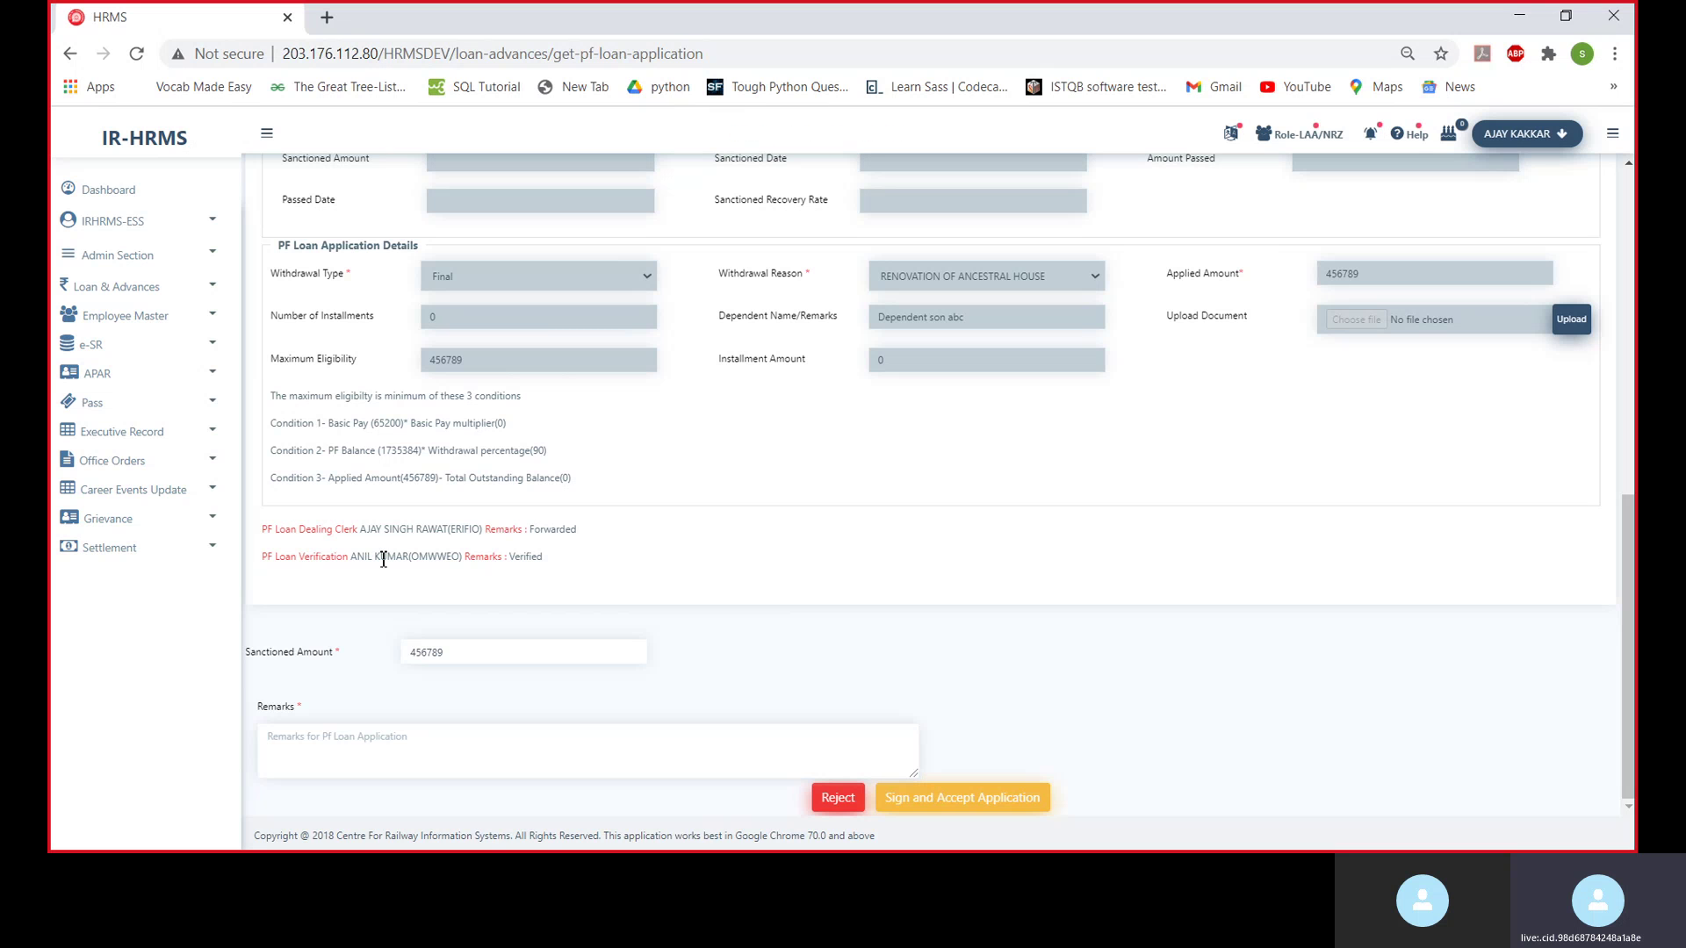
click(478, 738)
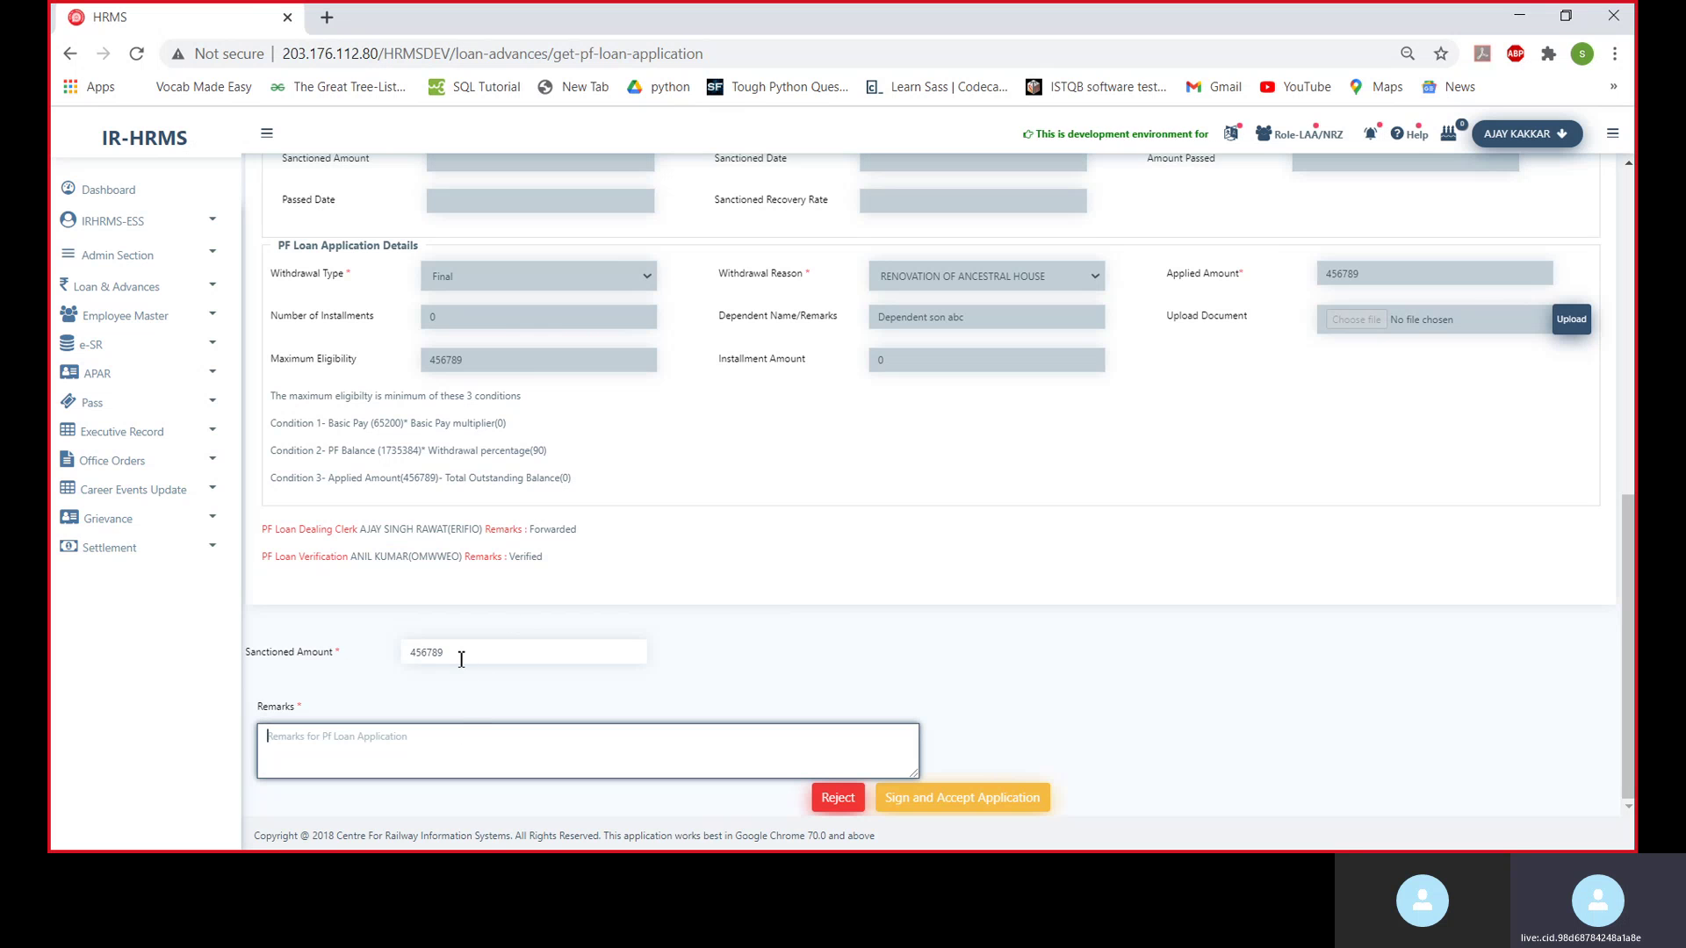
drag(461, 660, 425, 648)
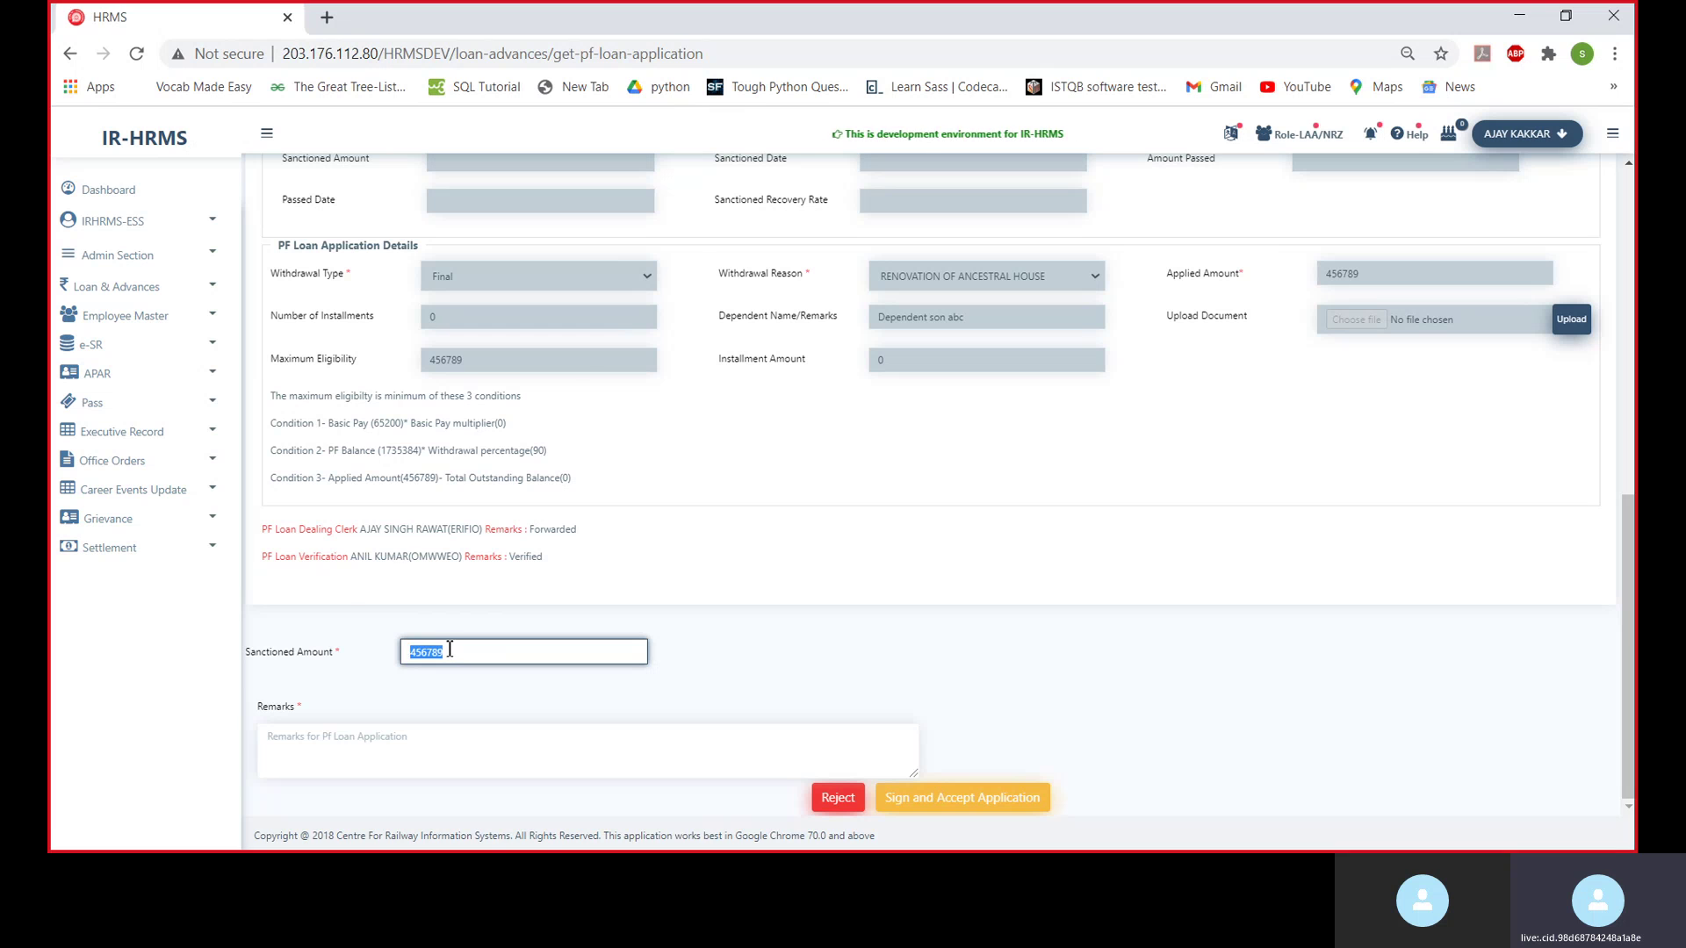
click(429, 649)
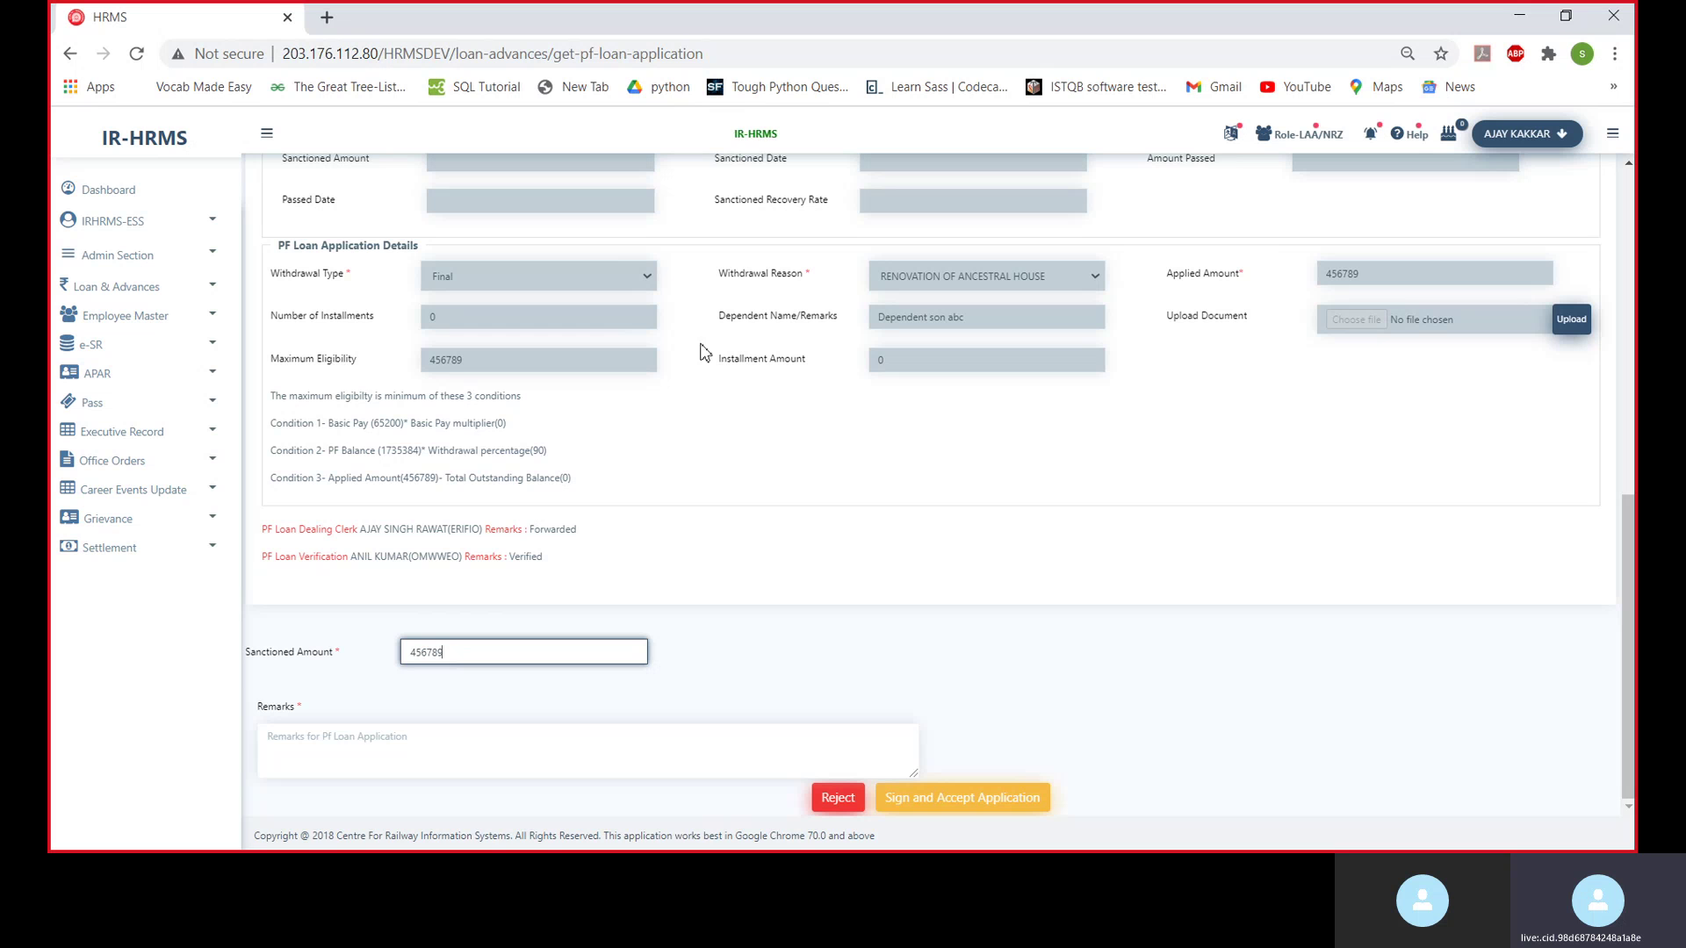
click(390, 758)
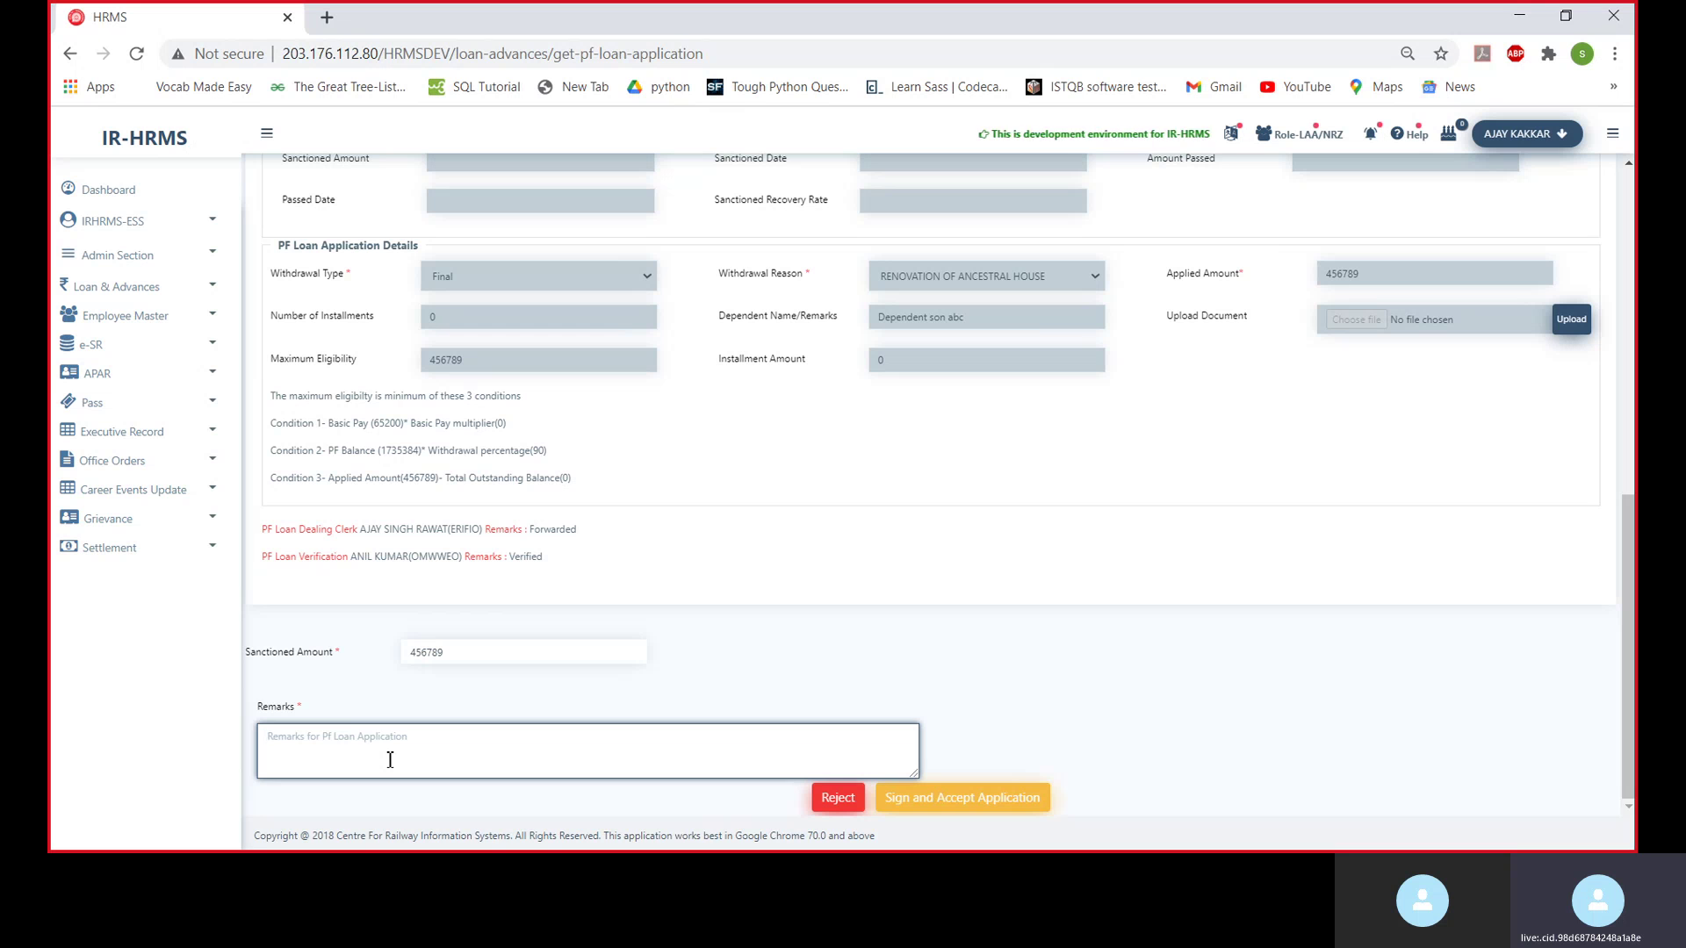
text(Acc)
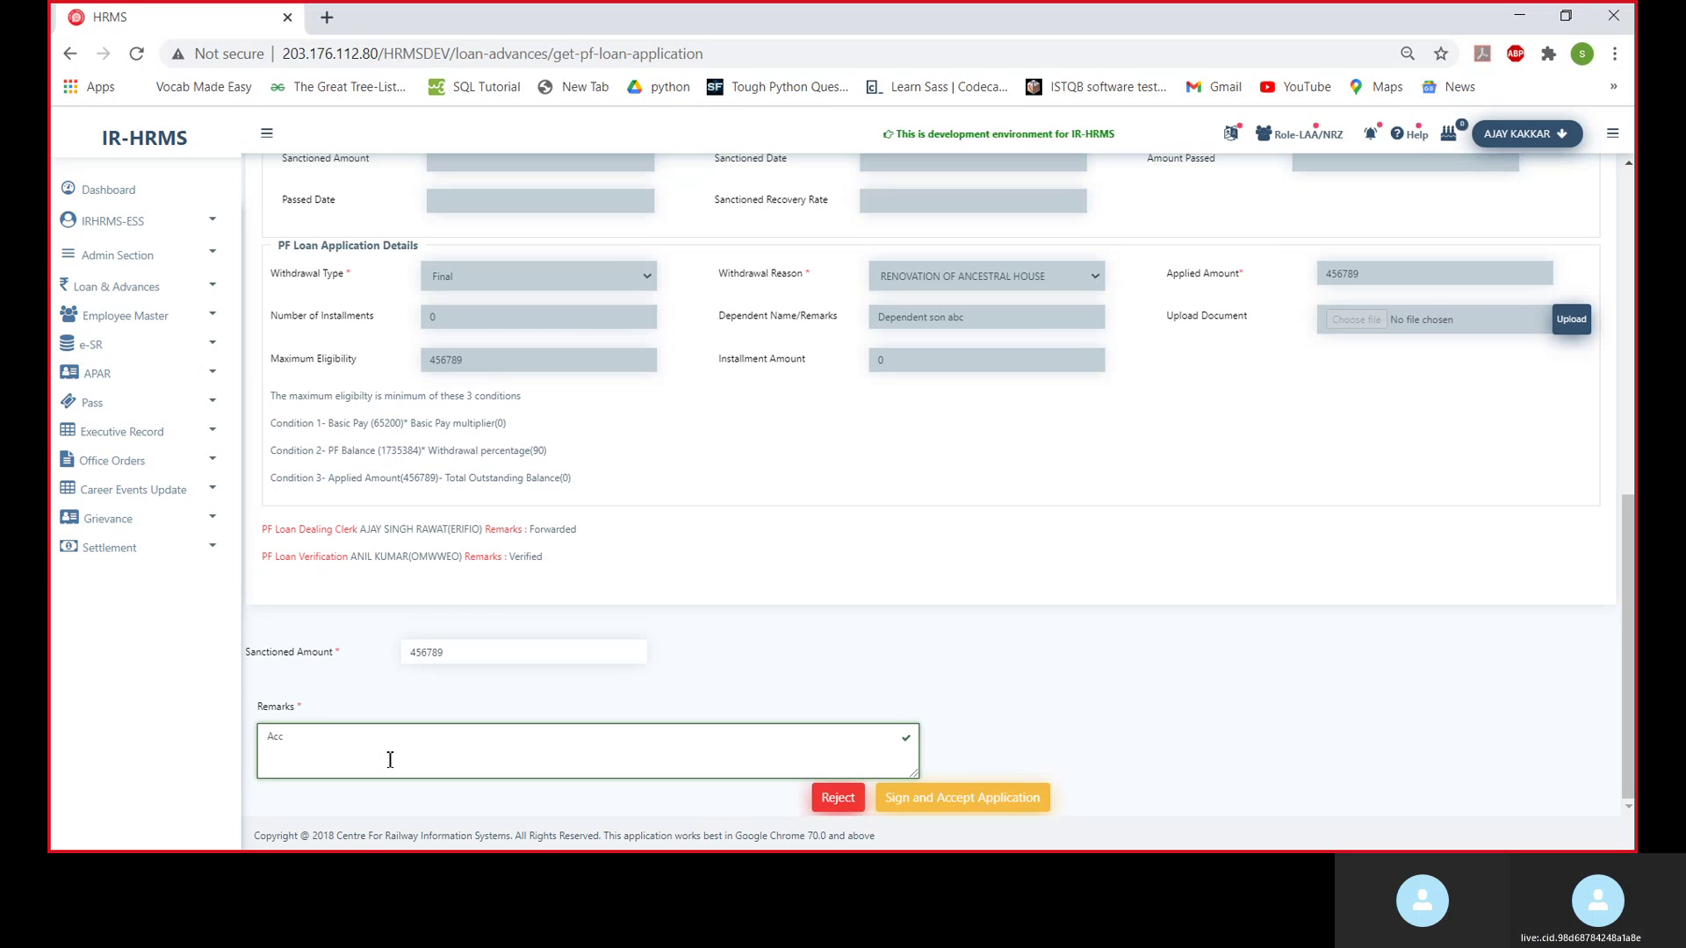
text(epted)
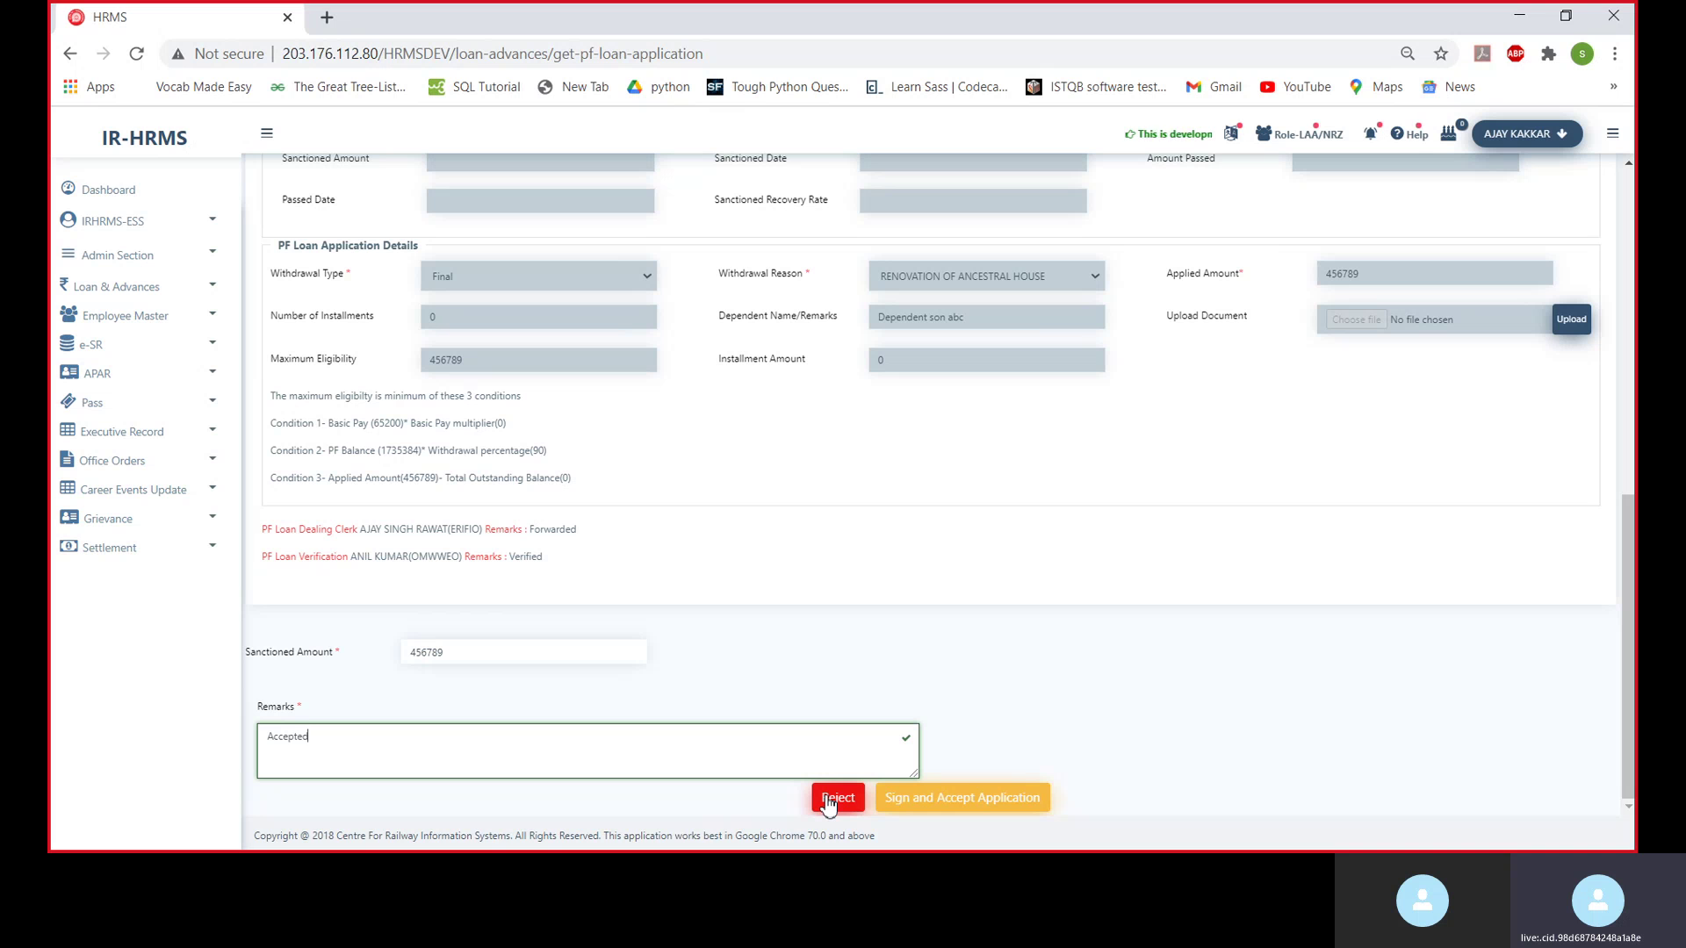
click(927, 797)
click(994, 208)
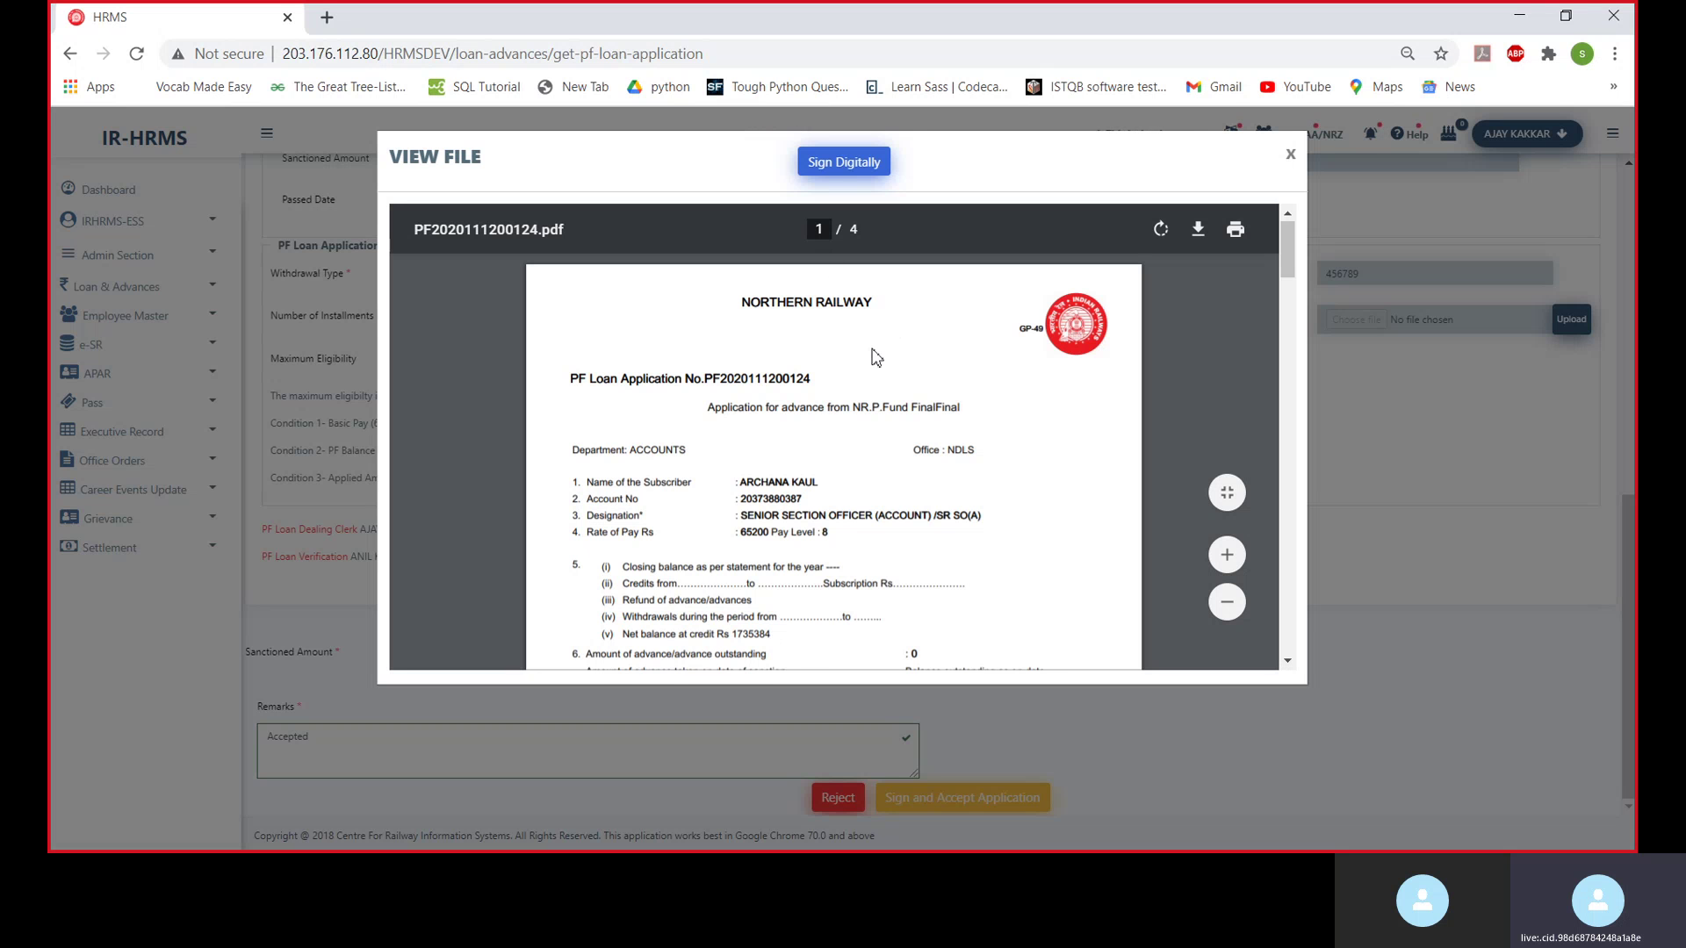
Step: Review the generated PDF, start digital signing, then close the dialog since no token is listed
scroll(875, 357, down, 15)
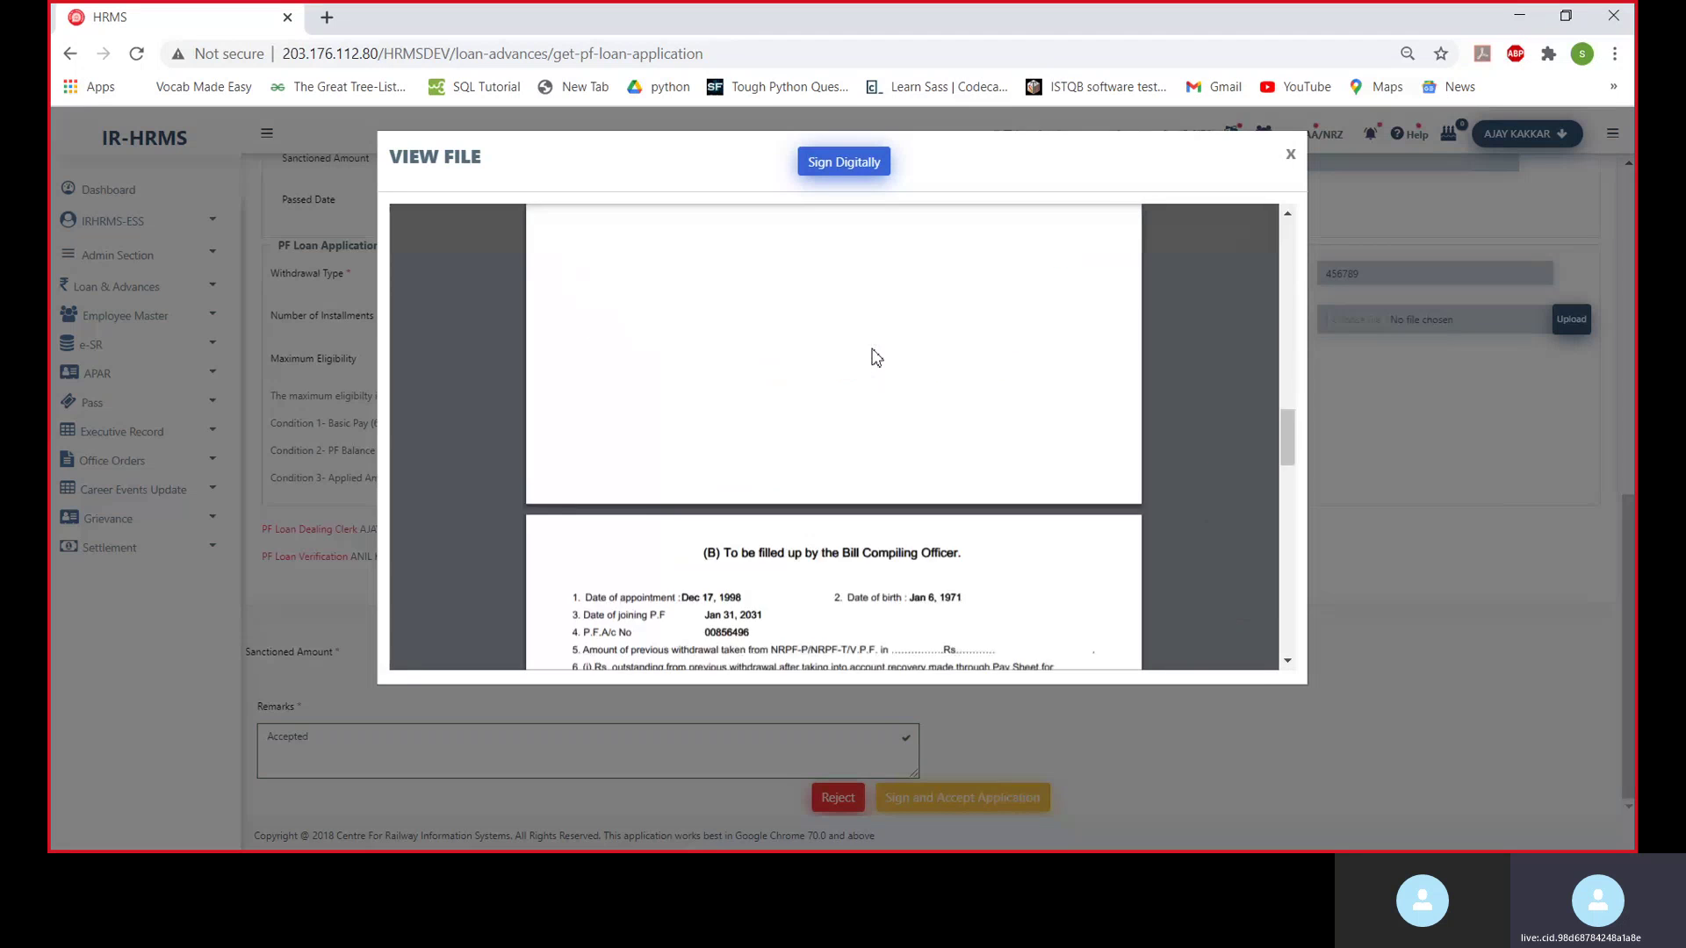
scroll(875, 356, down, 12)
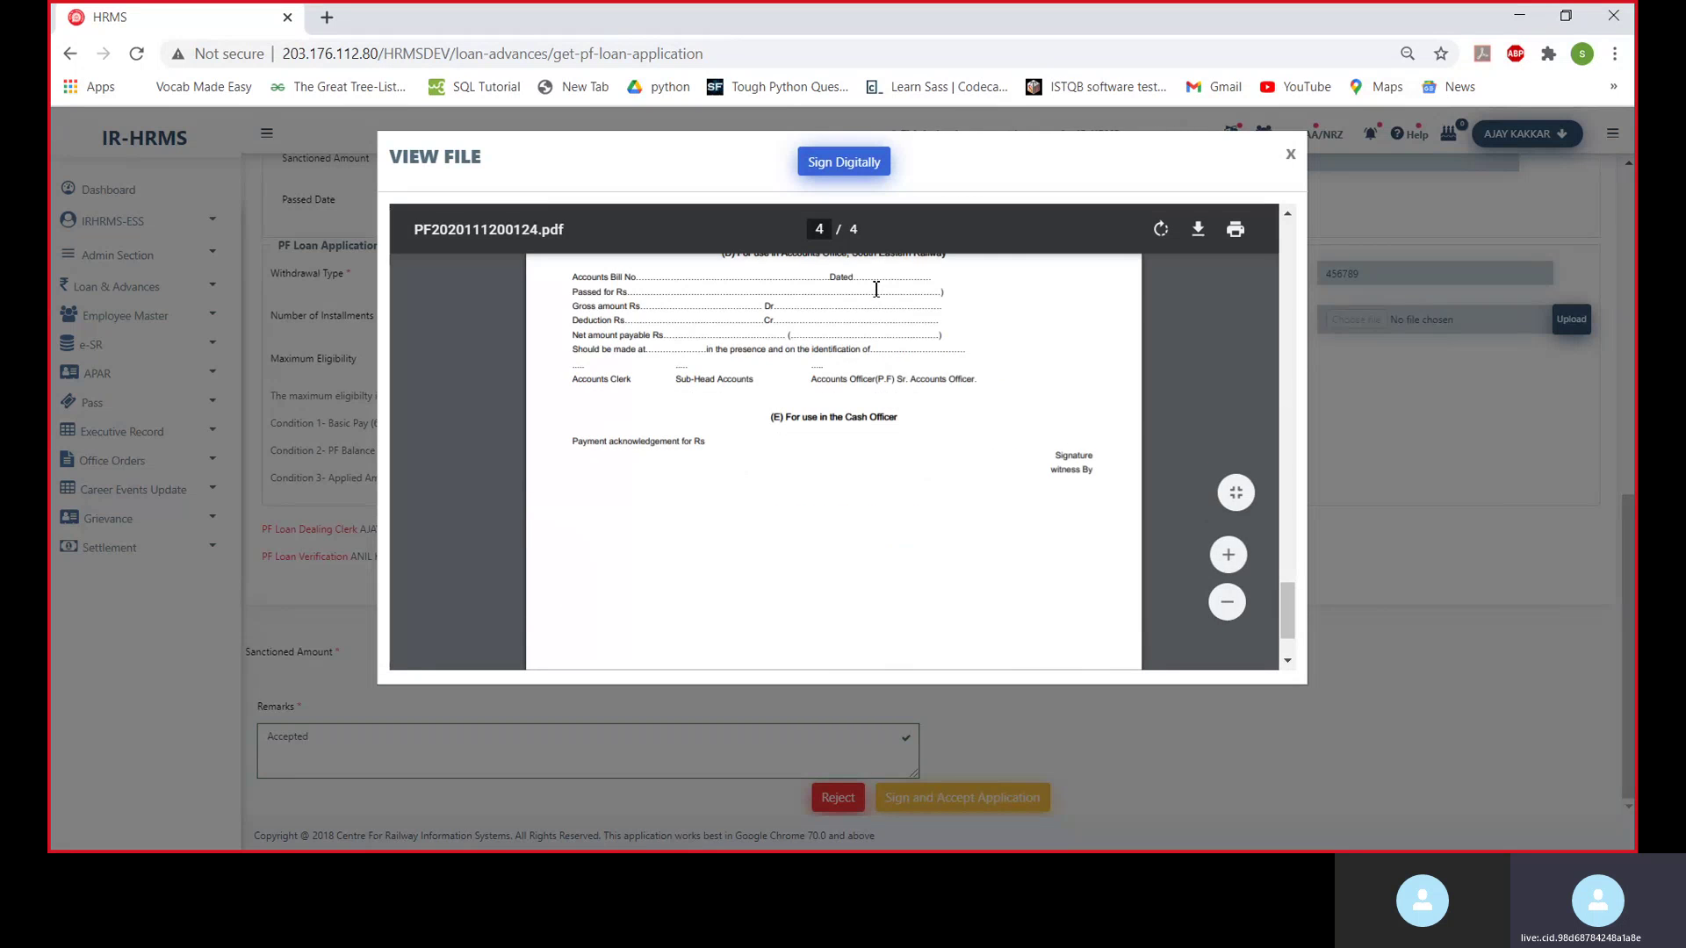
scroll(876, 289, up, 5)
scroll(876, 293, down, 2)
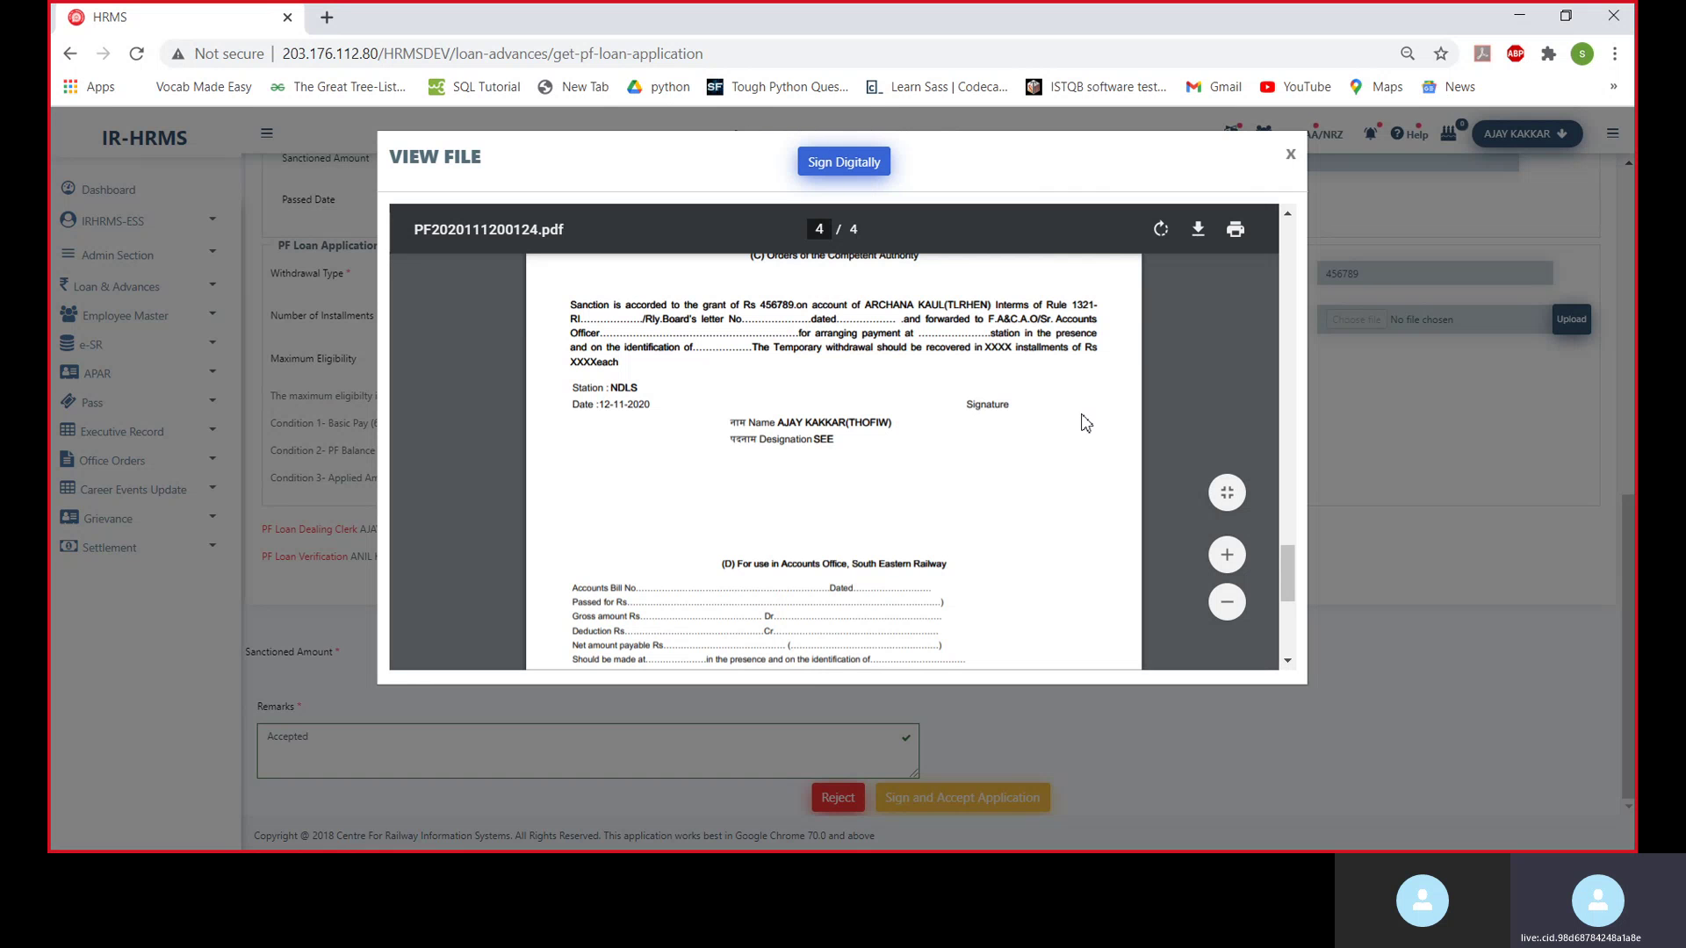
click(841, 163)
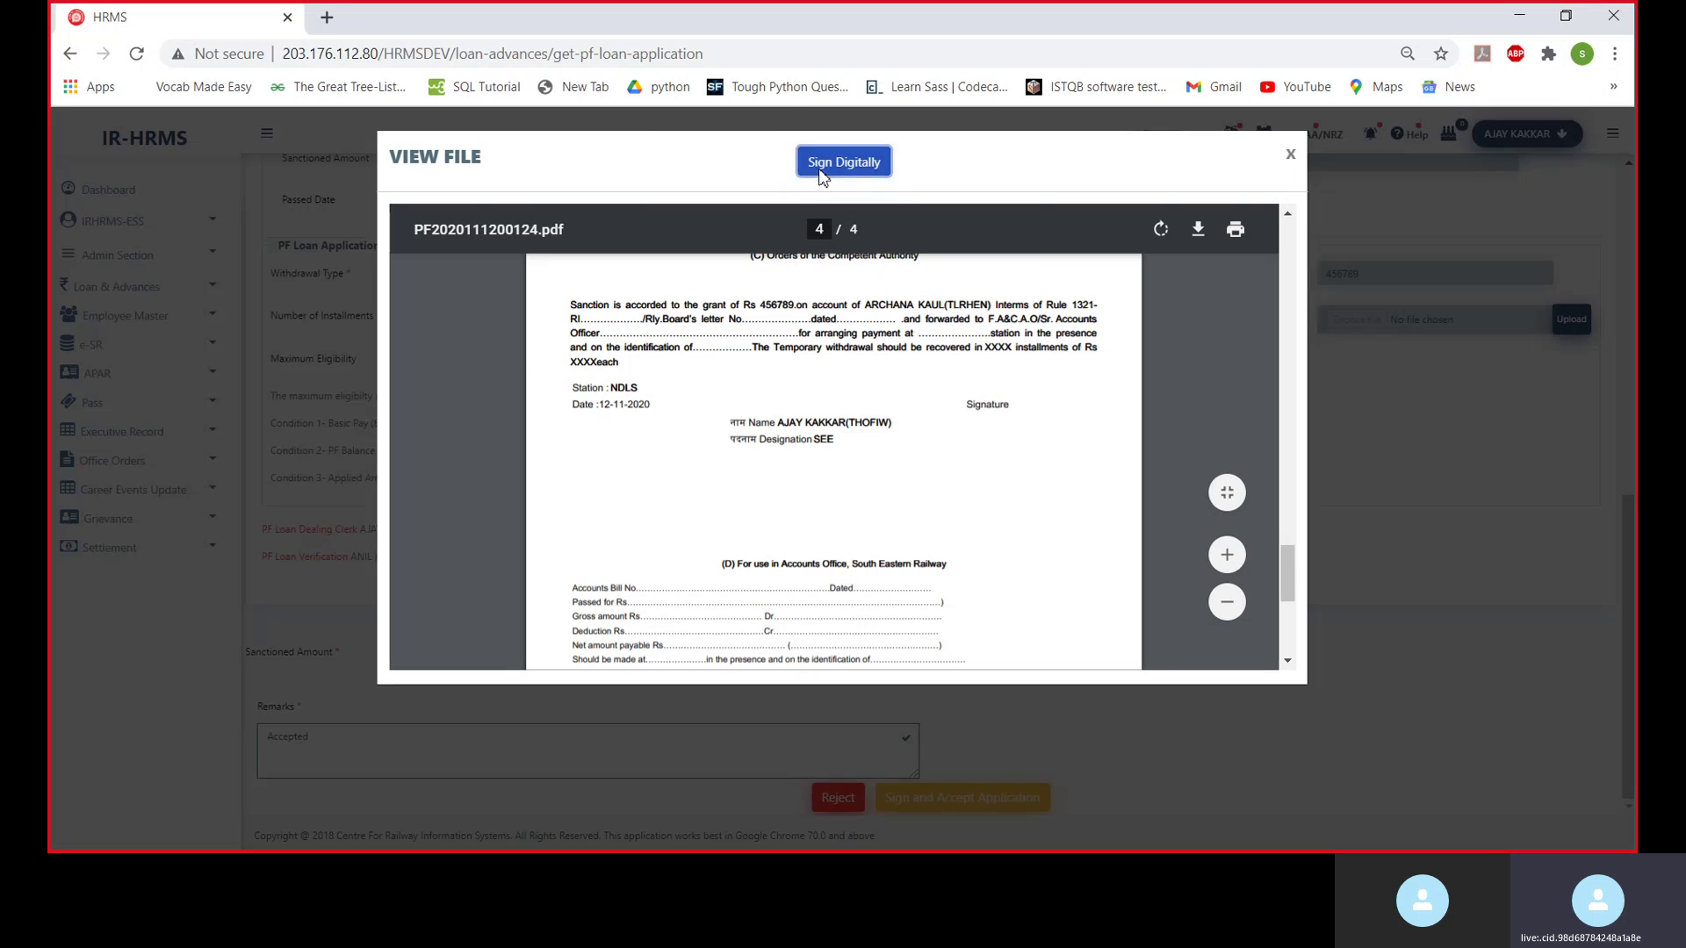
click(995, 204)
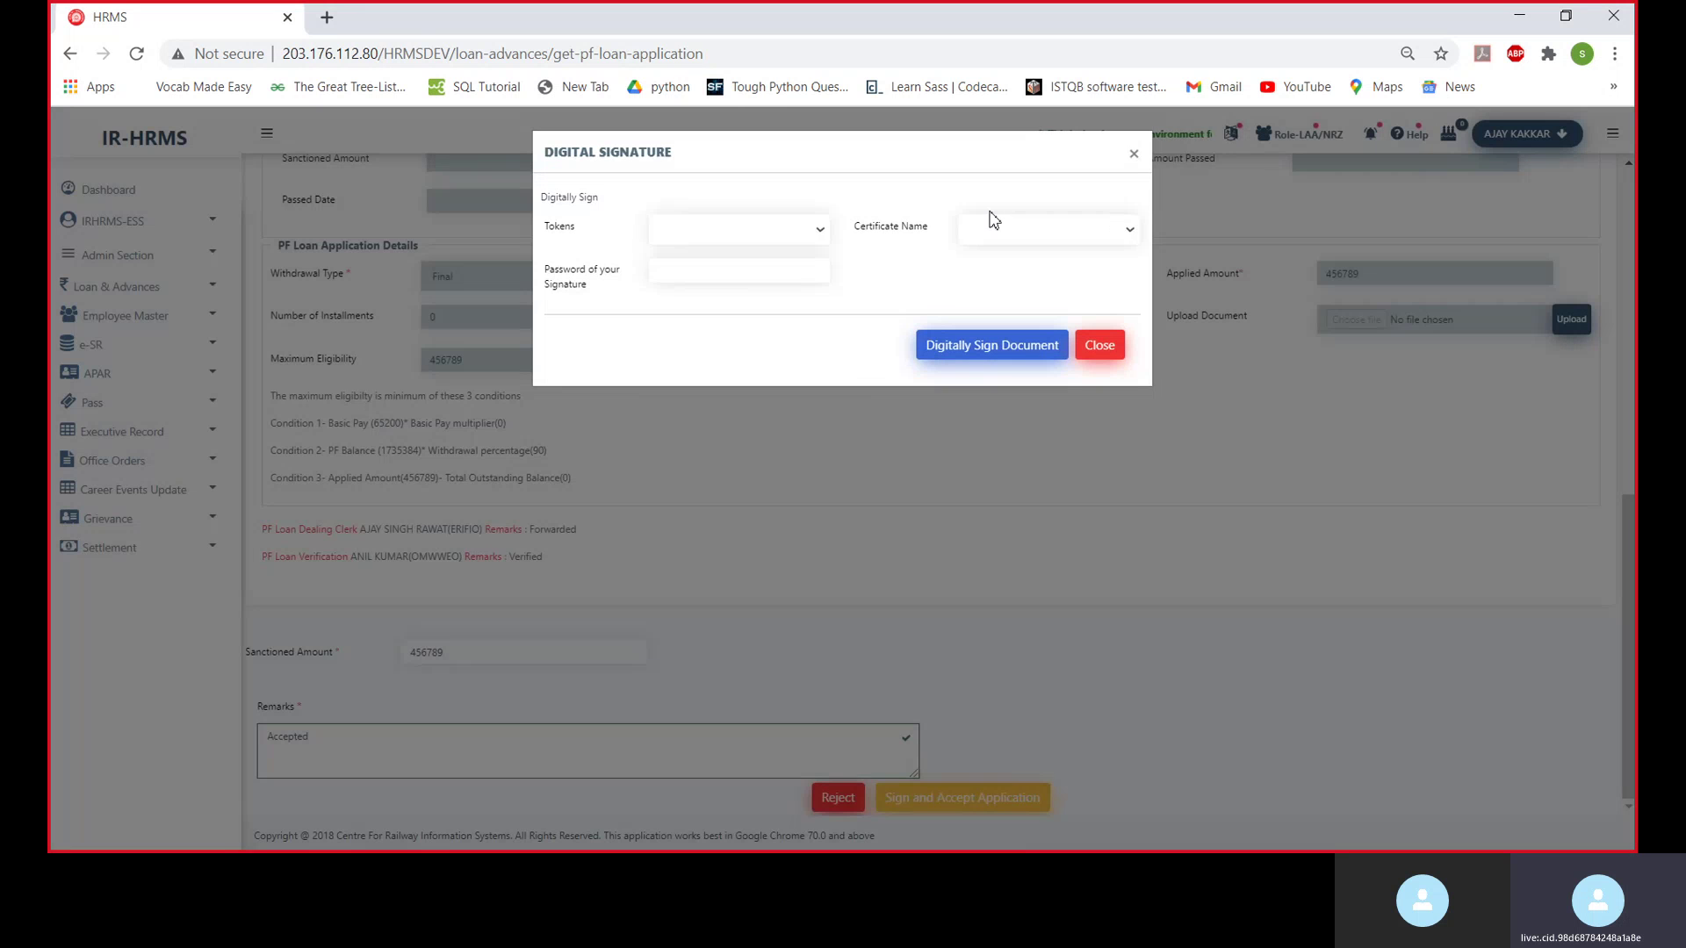
click(780, 236)
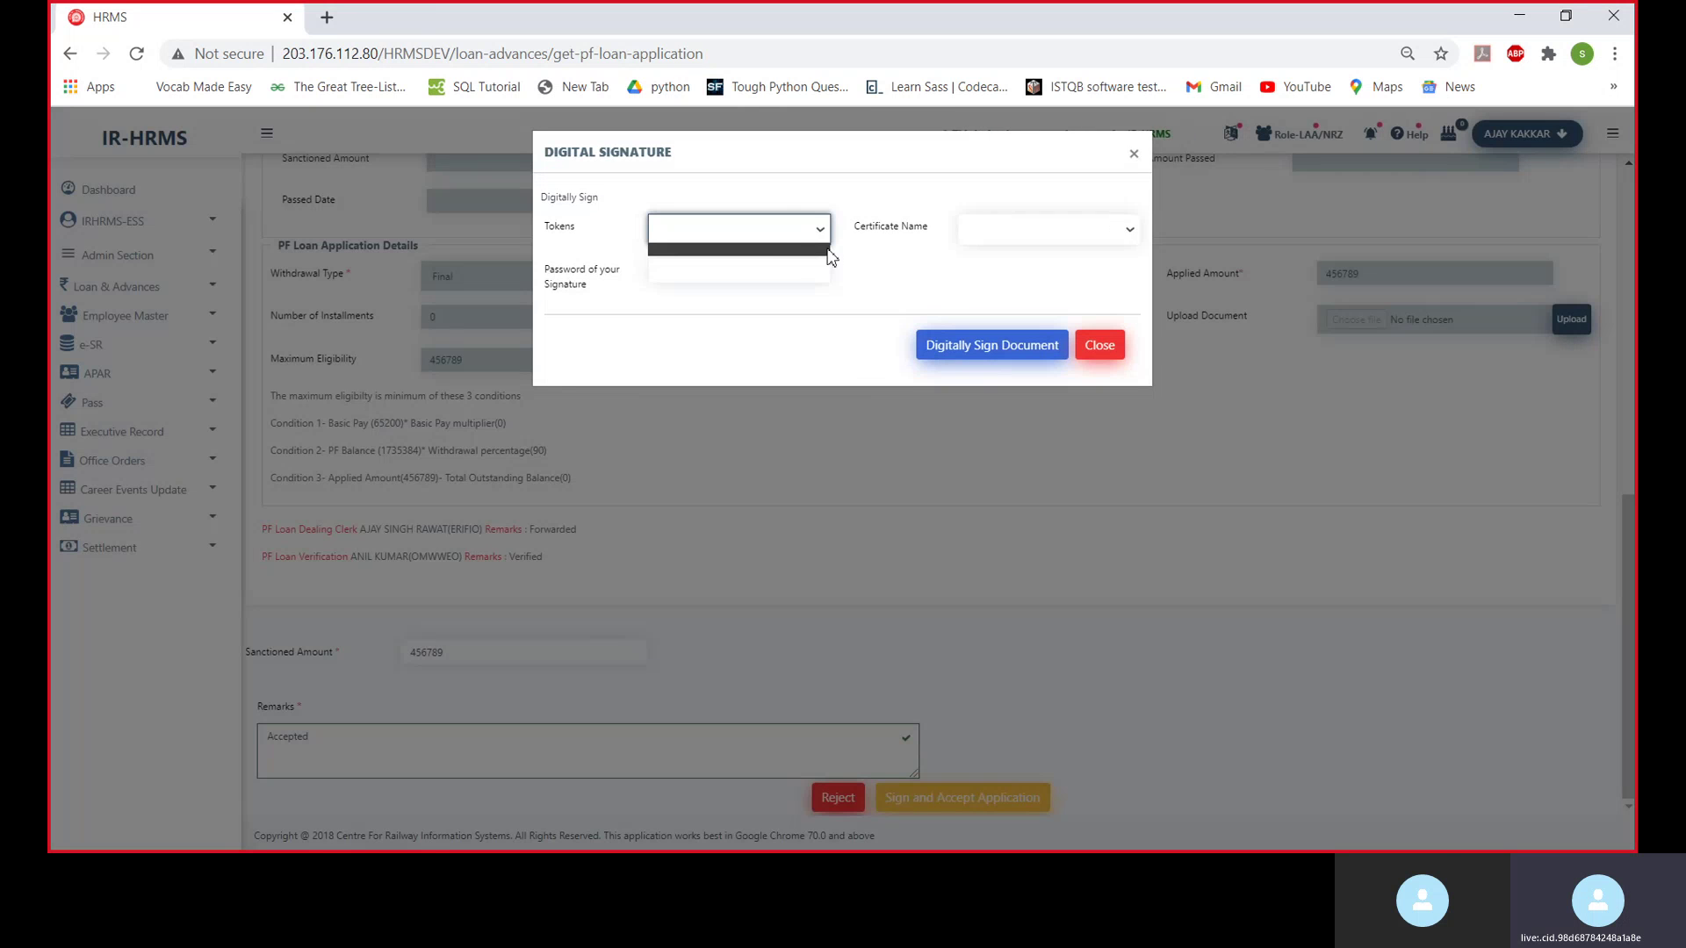
click(1101, 348)
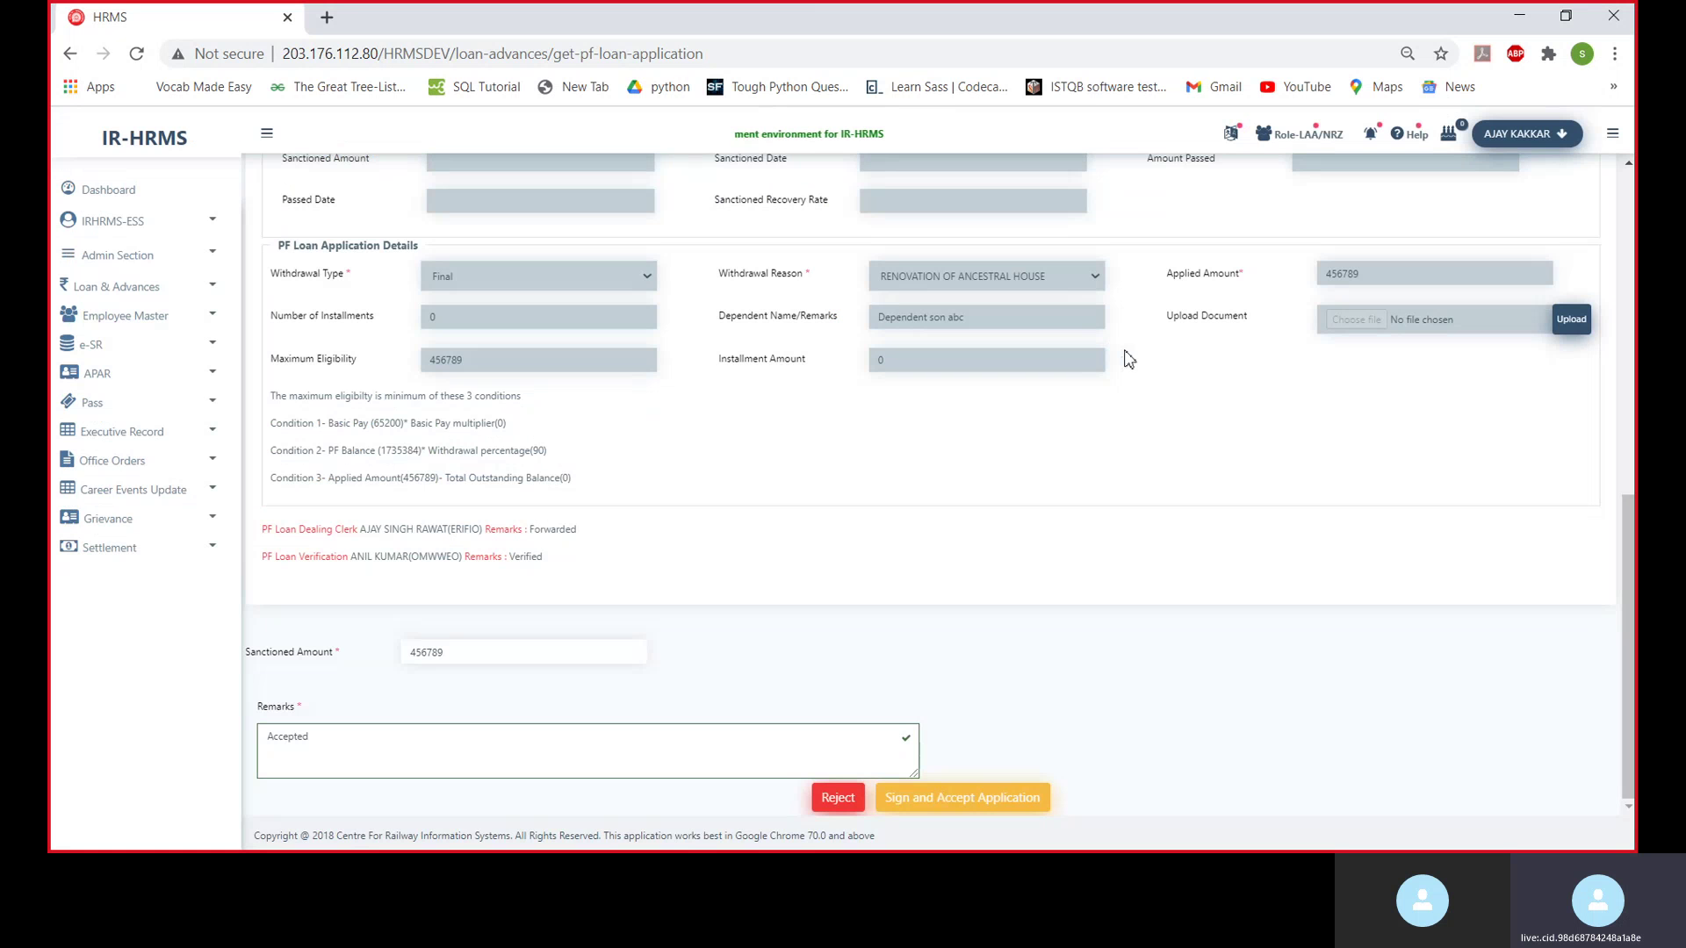
Step: Return to the dashboard and check the PF LOAN pending list showing 1 case
scroll(1133, 379, up, 10)
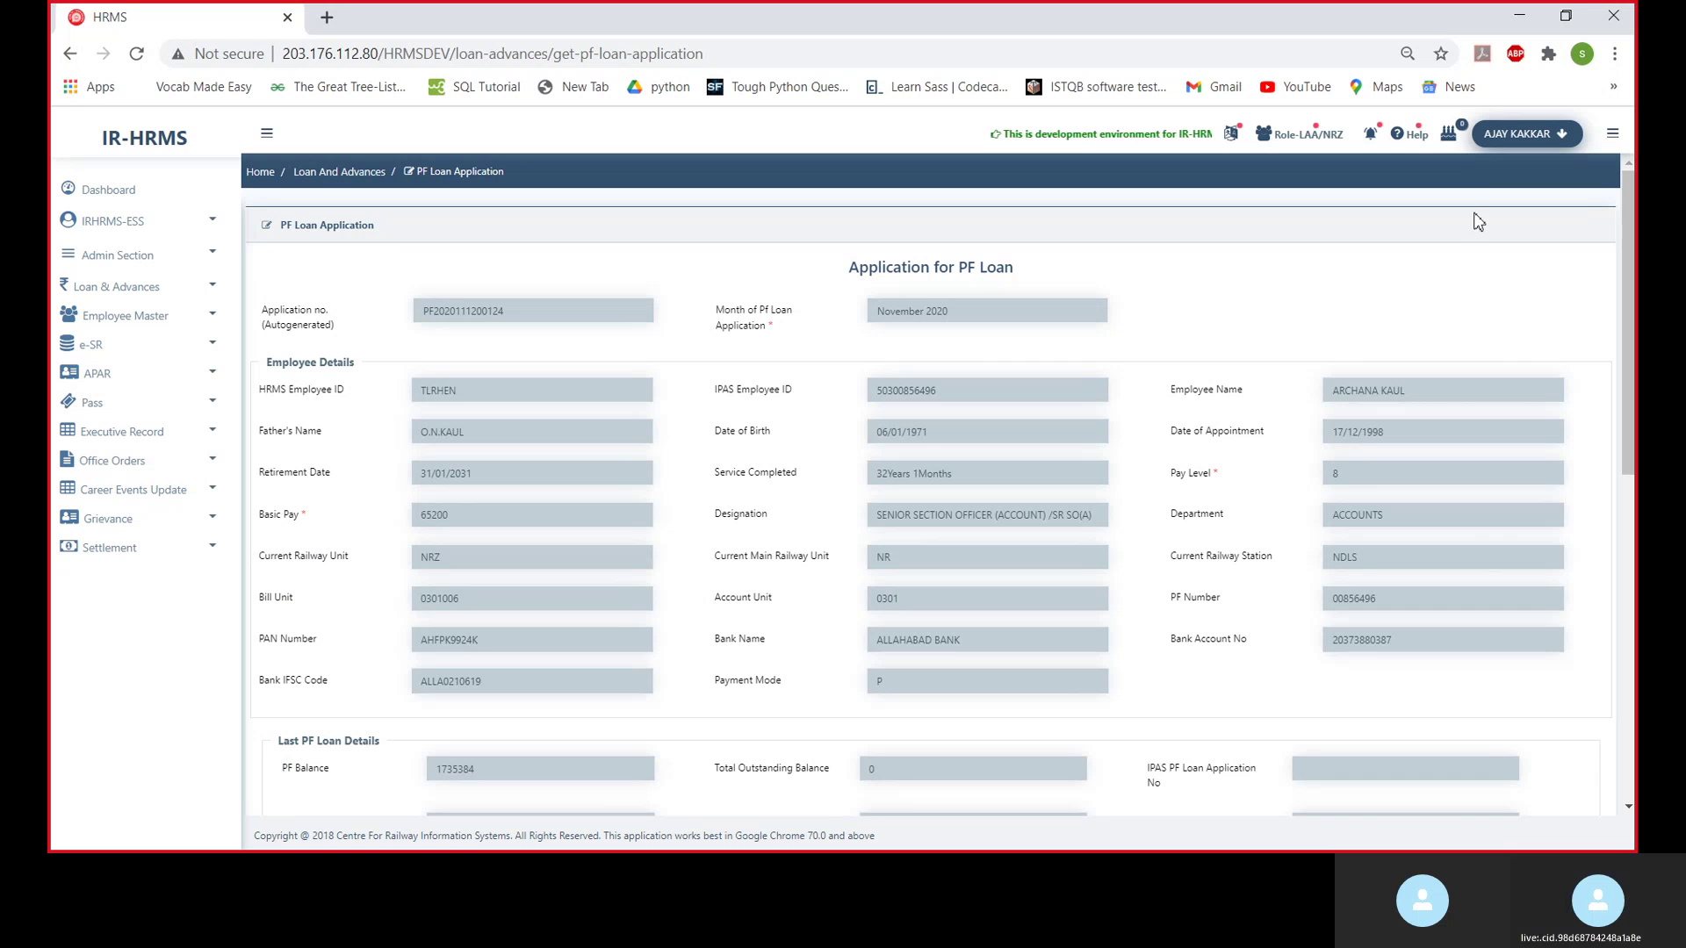
click(1497, 150)
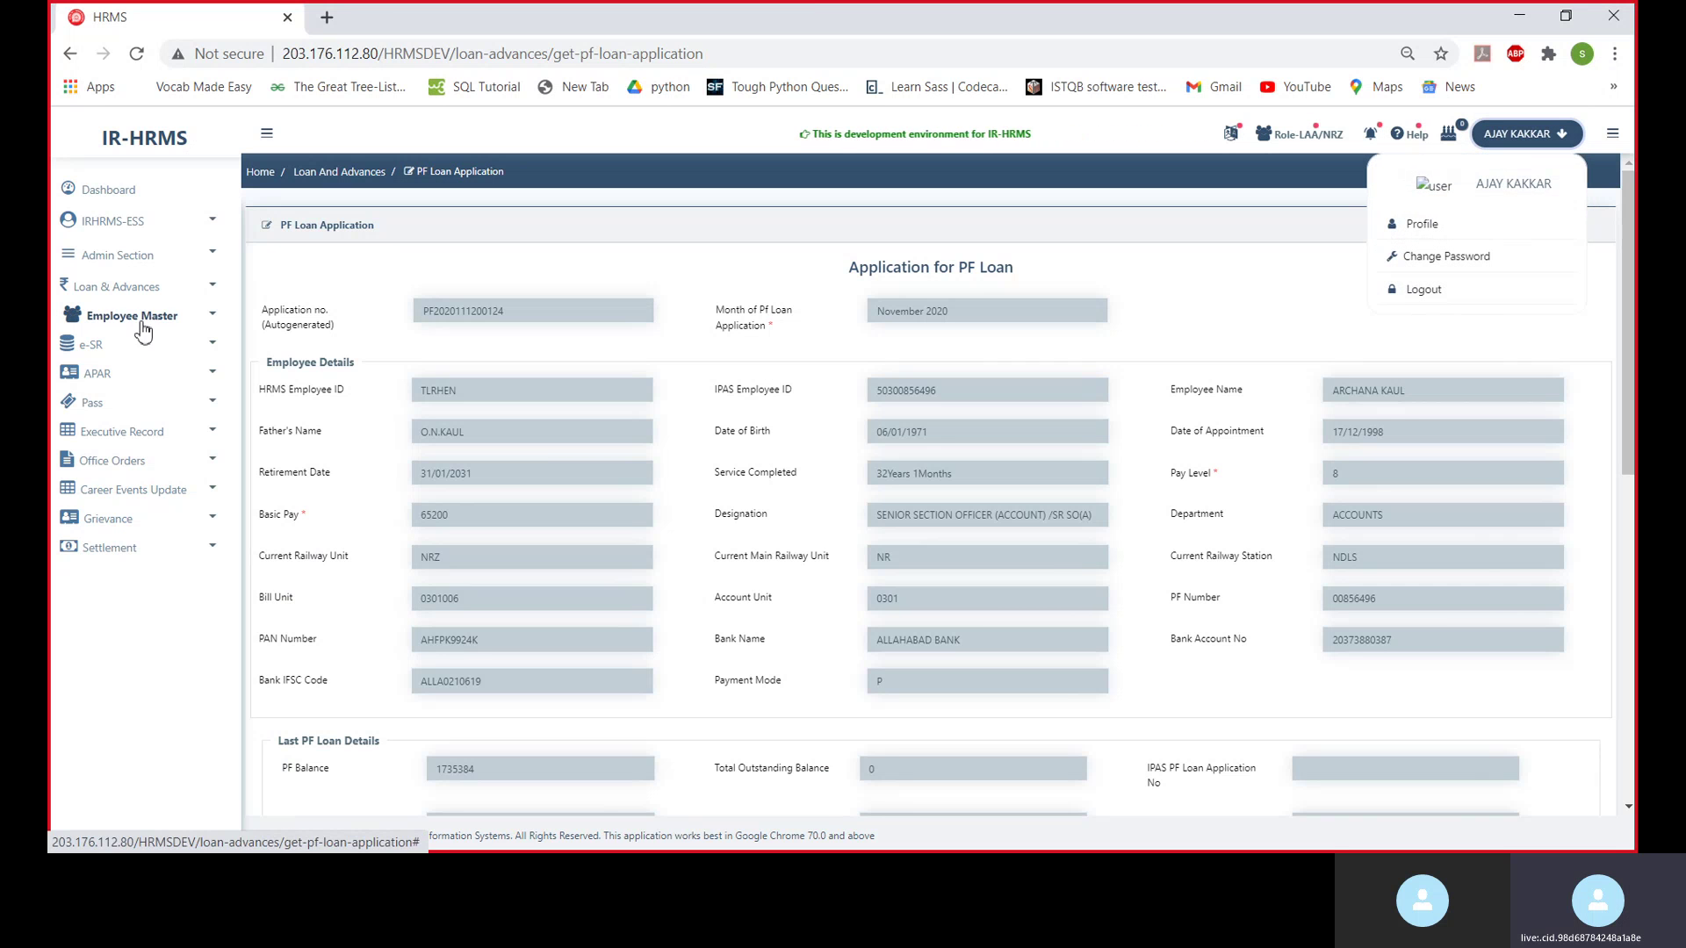
click(126, 197)
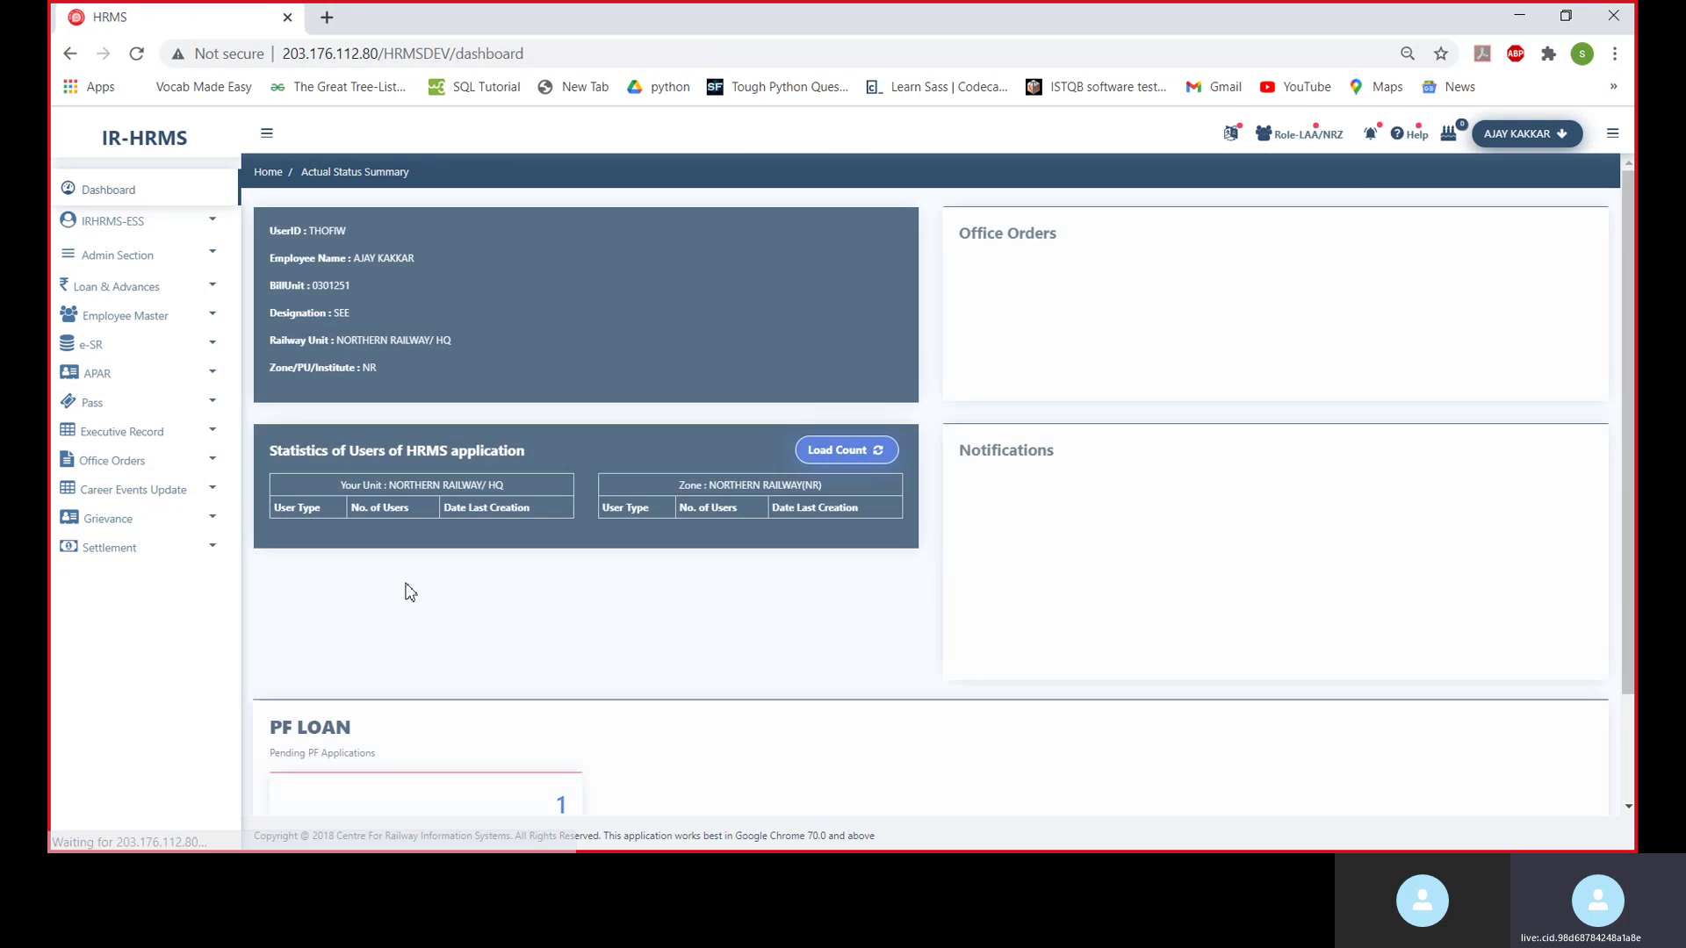
scroll(393, 761, down, 2)
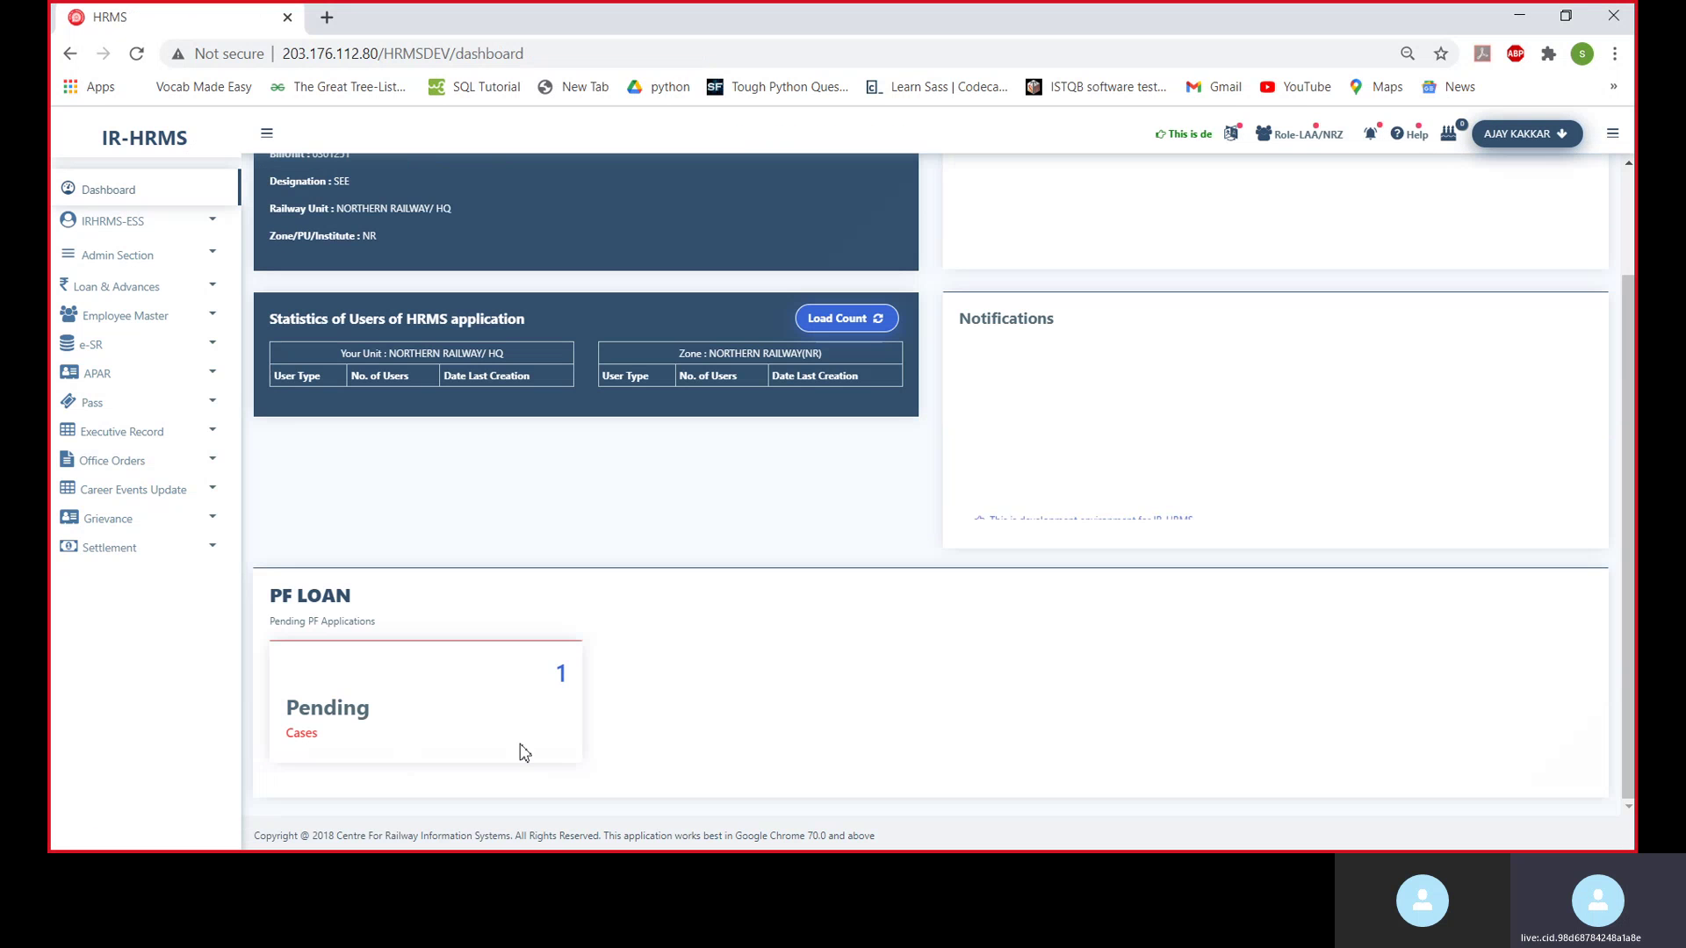
click(561, 674)
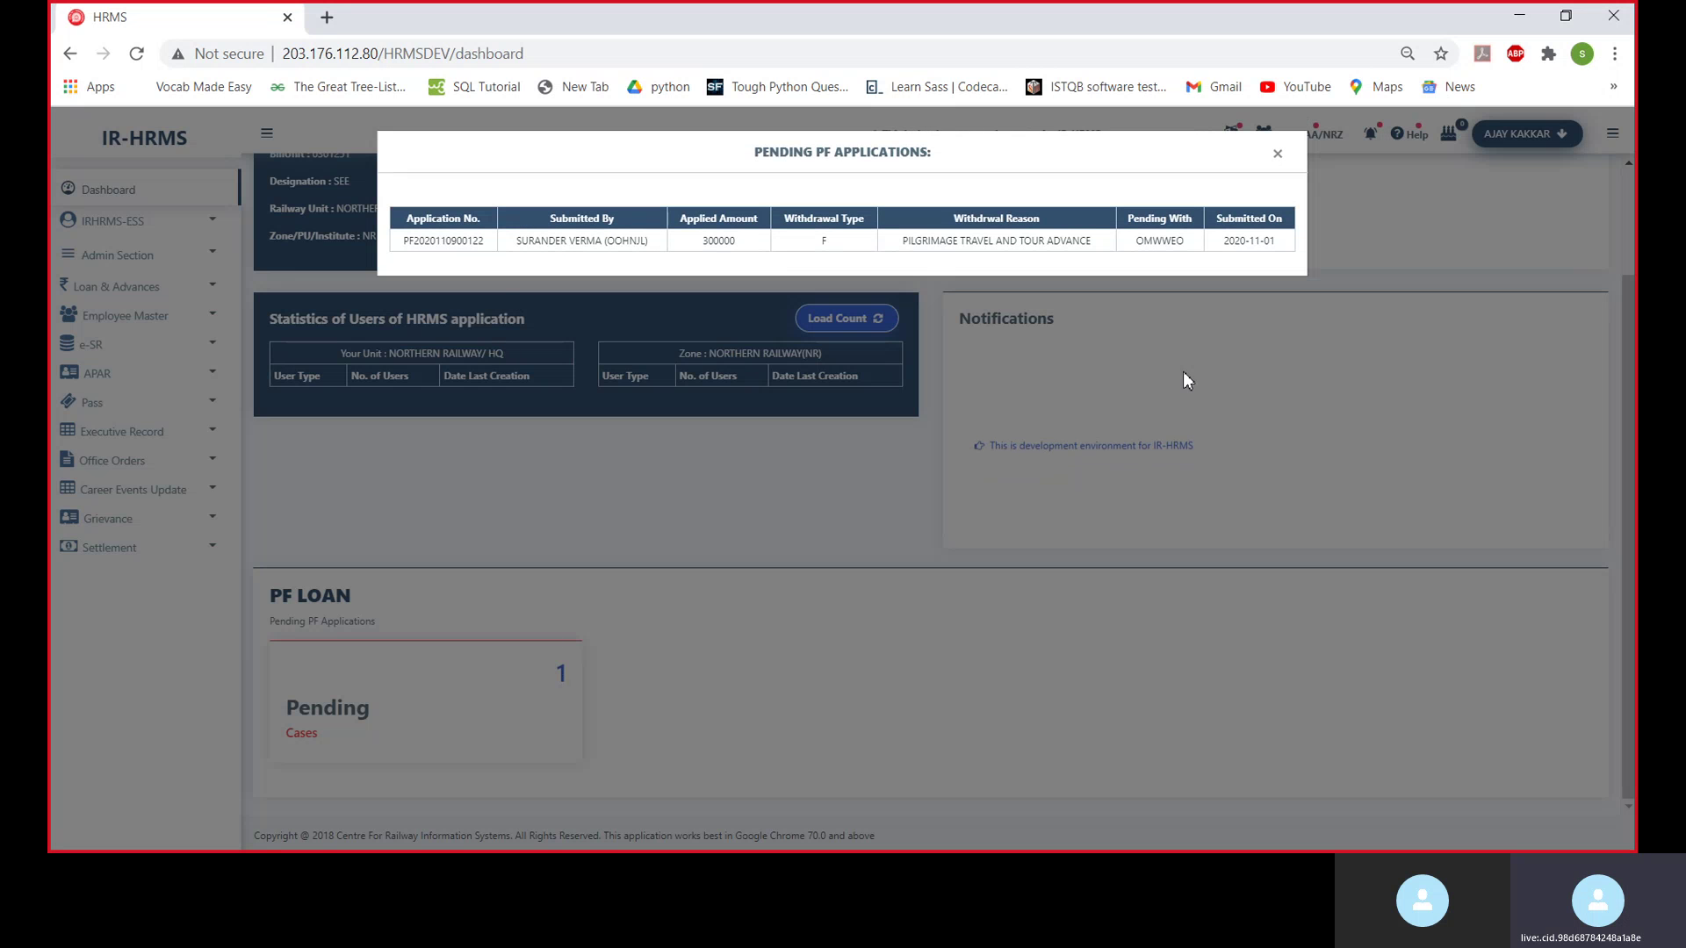
double_click(1157, 242)
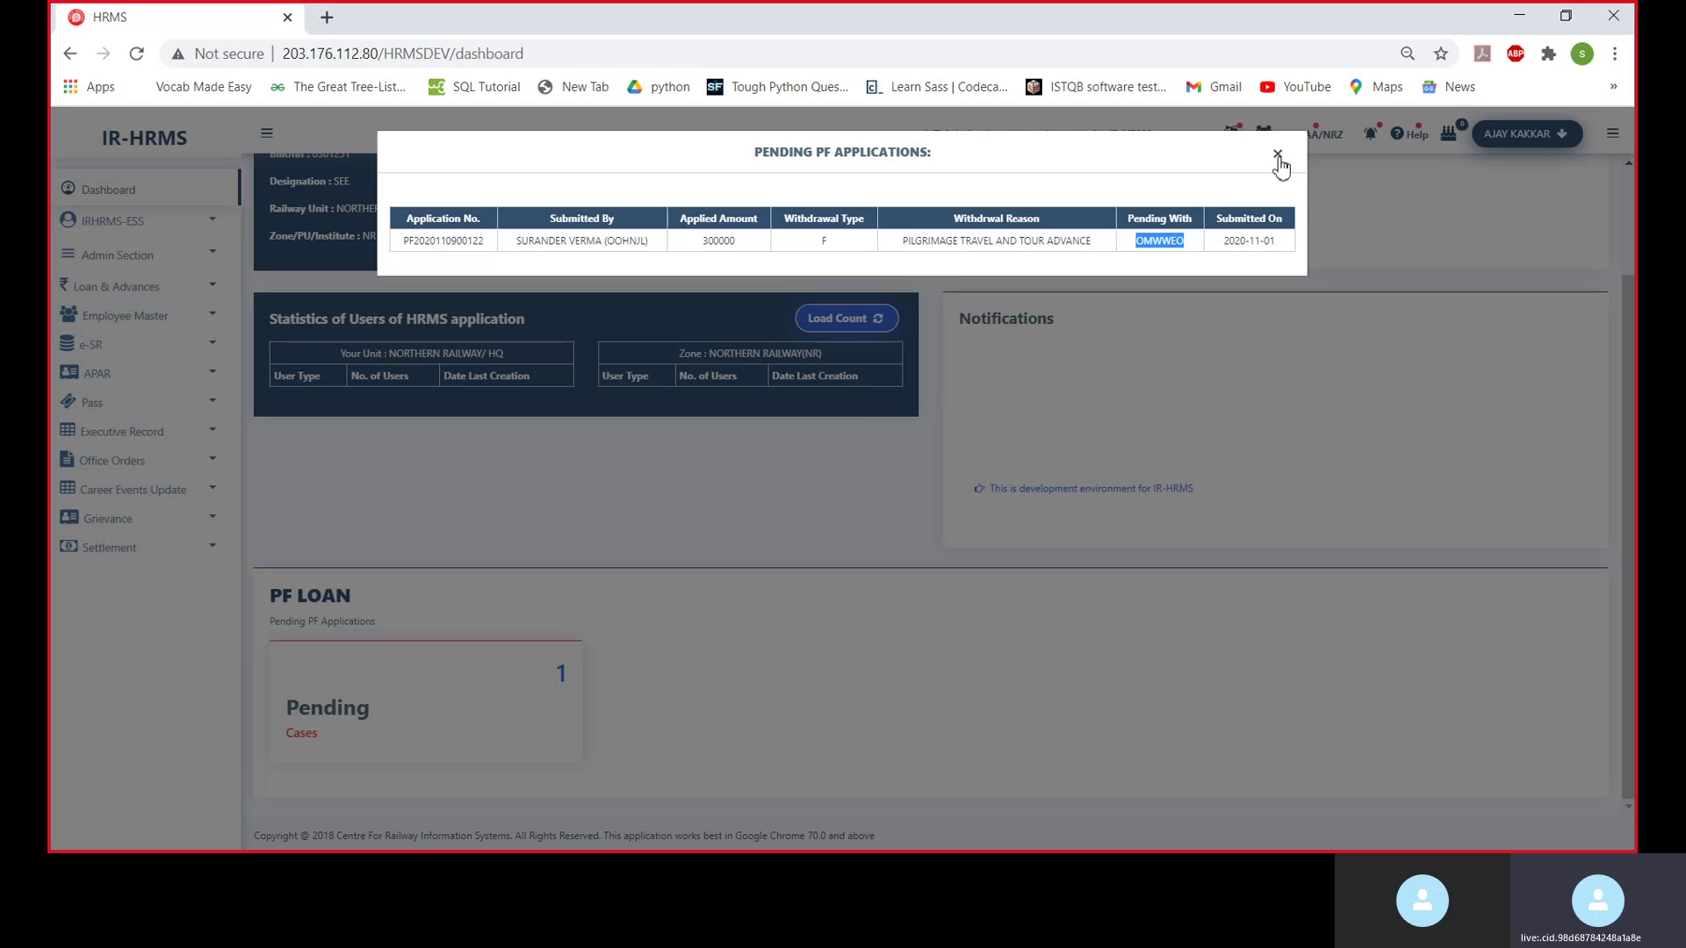
click(1277, 155)
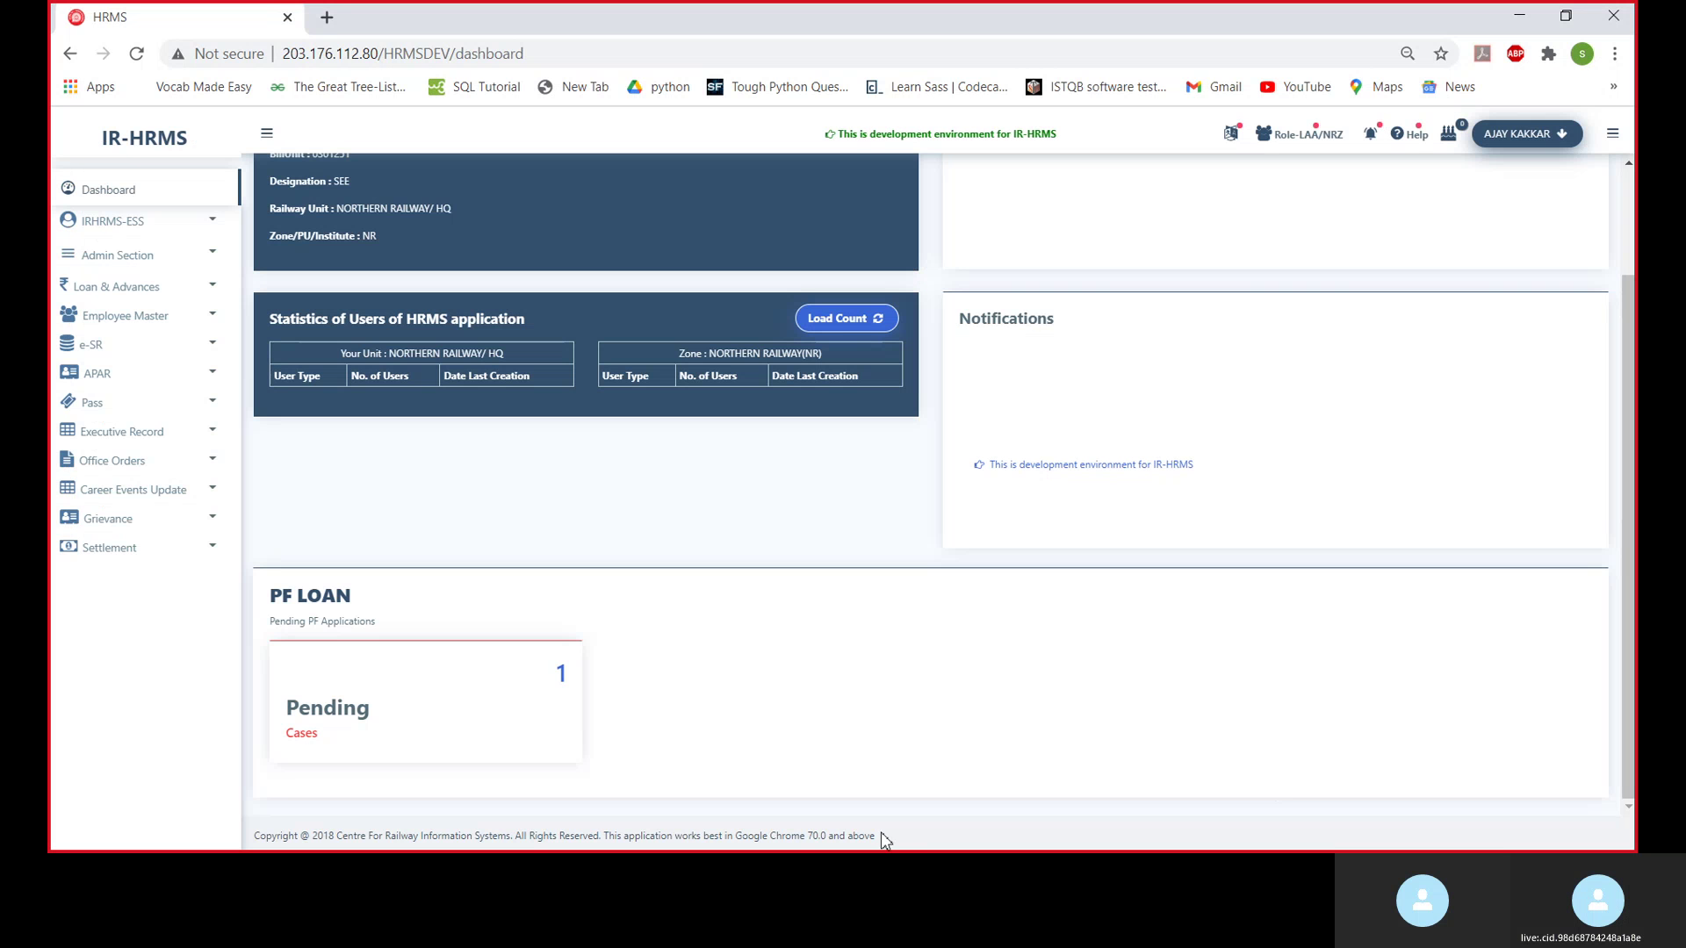